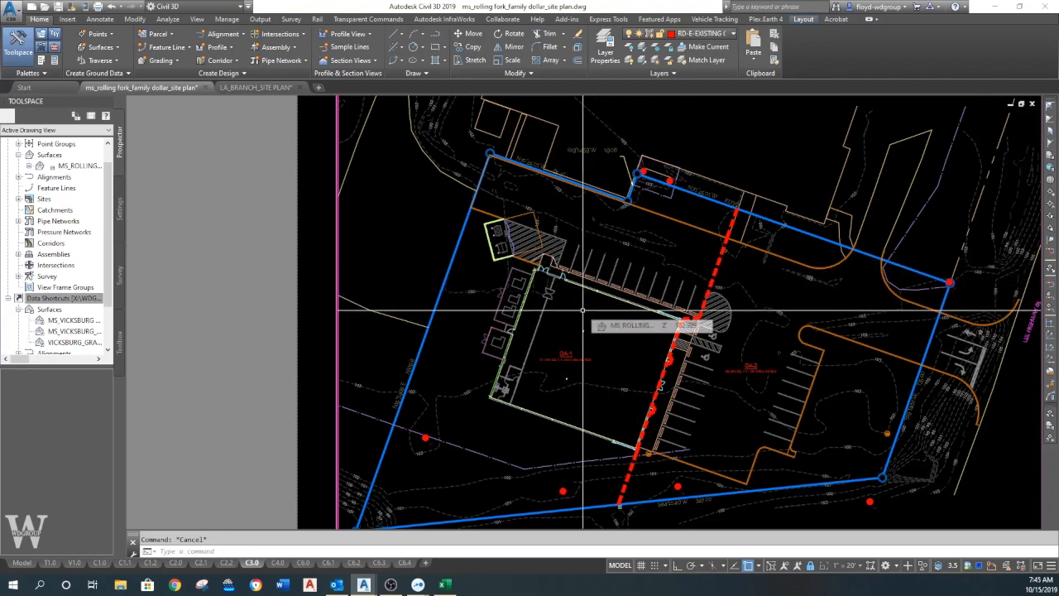
- Examine the Family Dollar site plan on the C3.0 grading and drainage layout and in model space
middle_drag(601, 354, 591, 321)
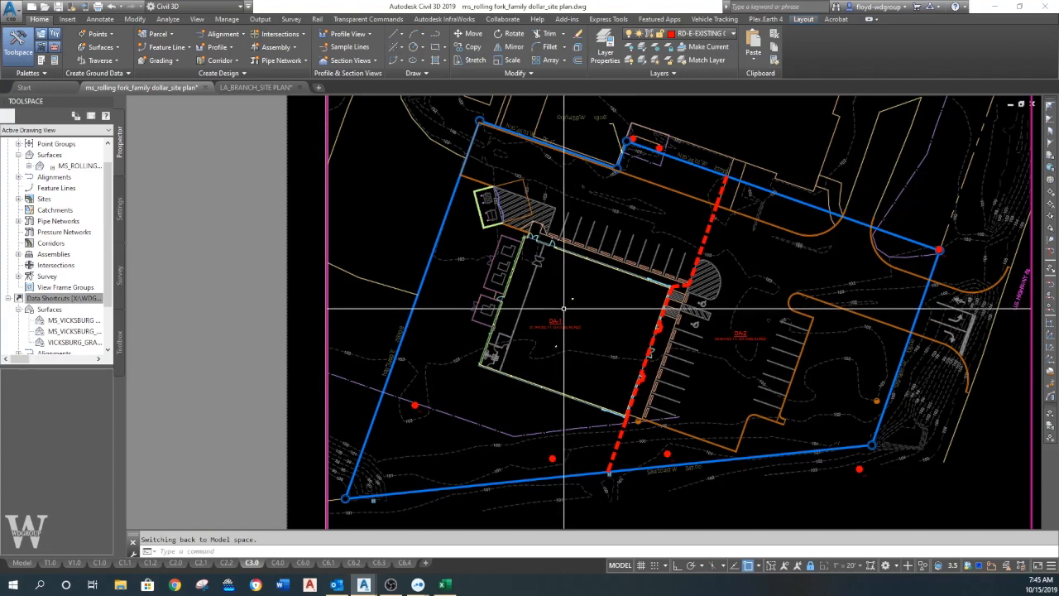
middle_drag(629, 265, 539, 241)
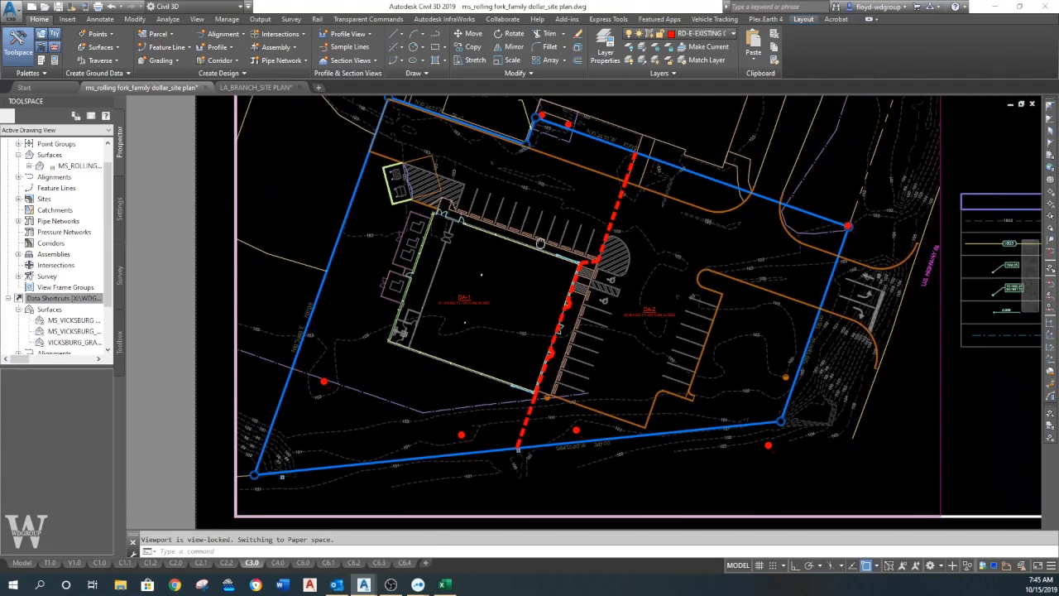
scroll(539, 242, down, 5)
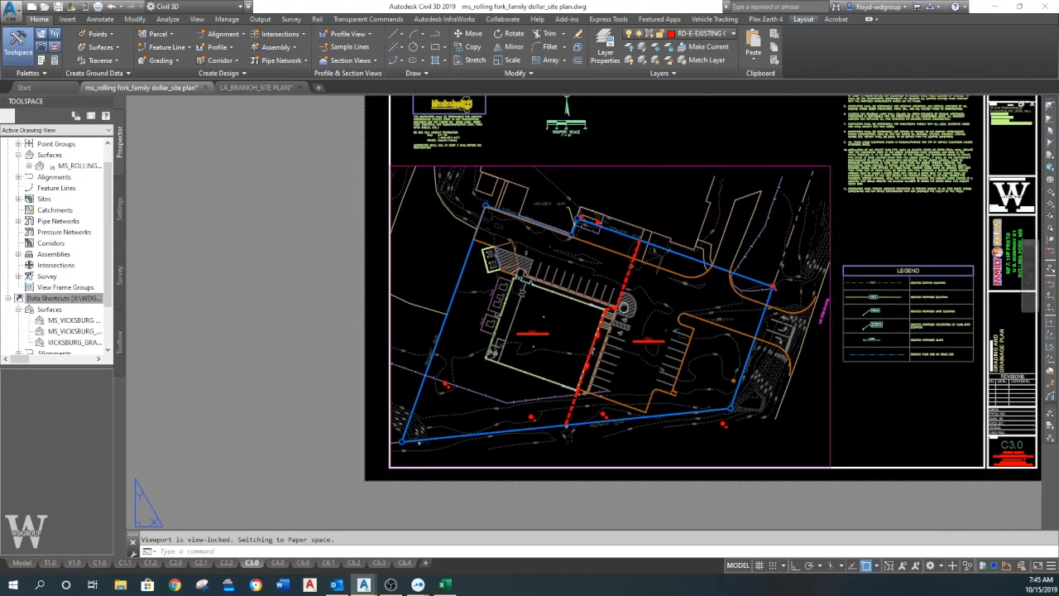
scroll(617, 310, up, 3)
scroll(617, 314, down, 3)
scroll(617, 317, up, 1)
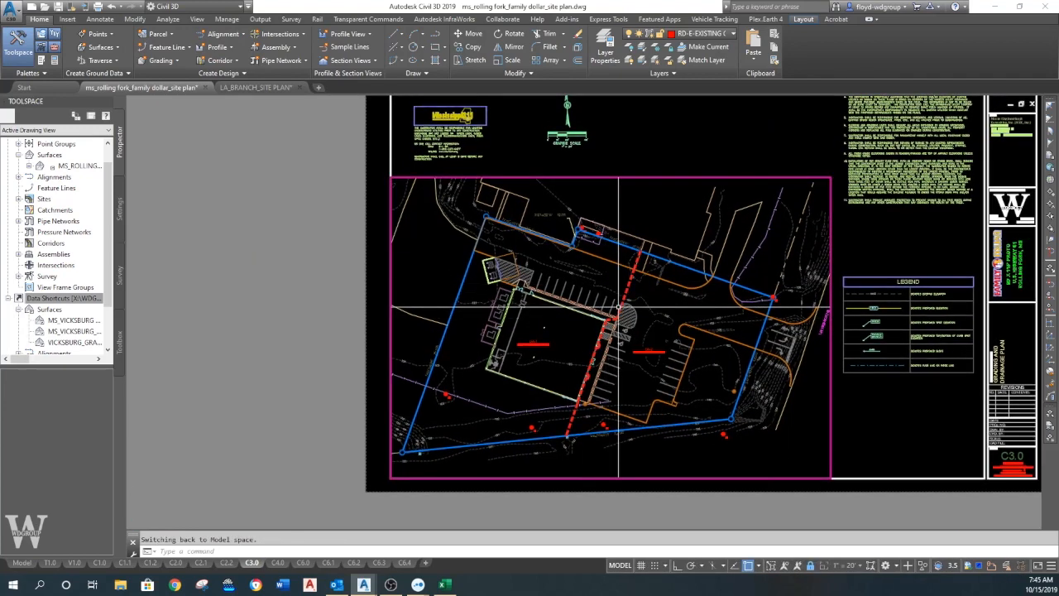
click(22, 563)
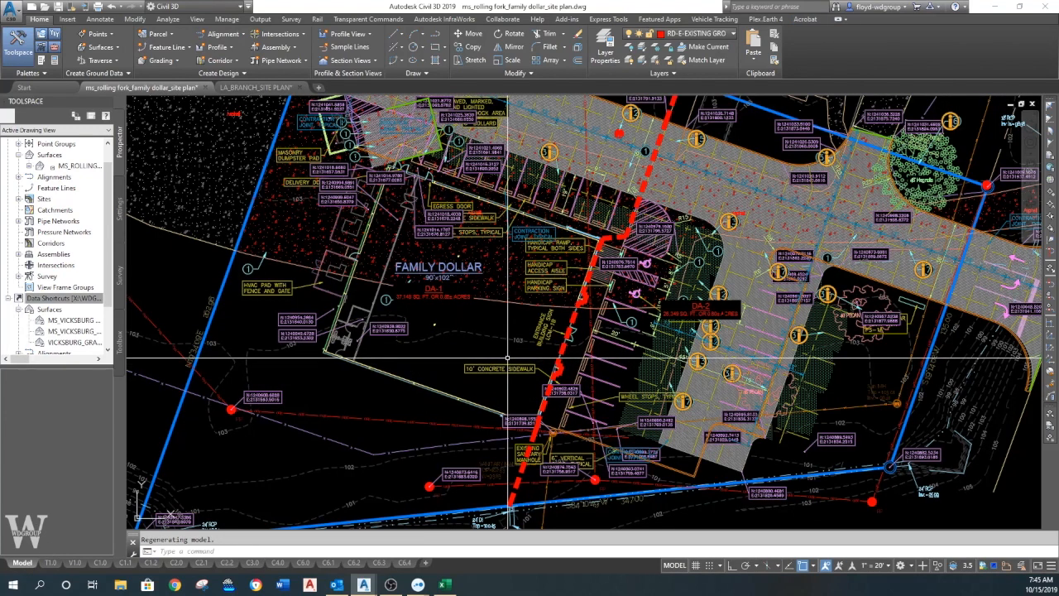
scroll(507, 357, down, 5)
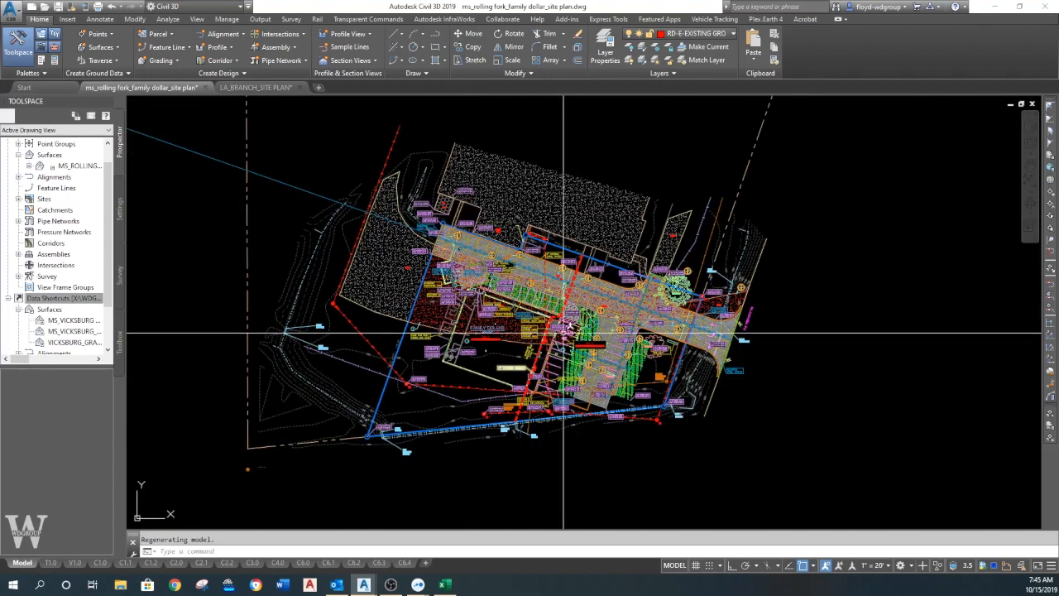
scroll(564, 335, down, 4)
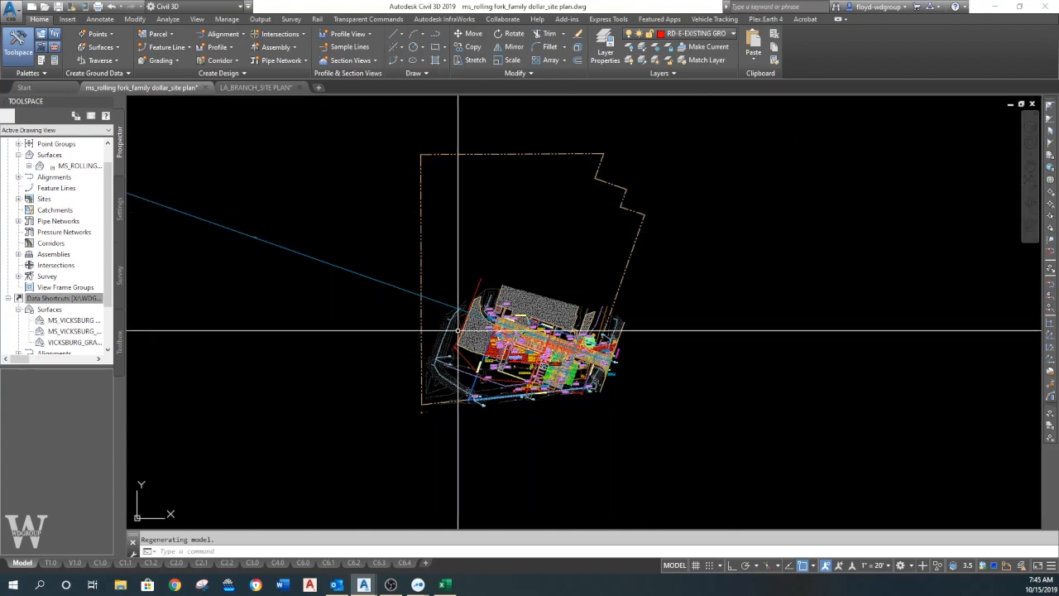
- Return to the C3.0 layout and examine the DA-1 and DA-2 drainage areas in its viewport
click(253, 562)
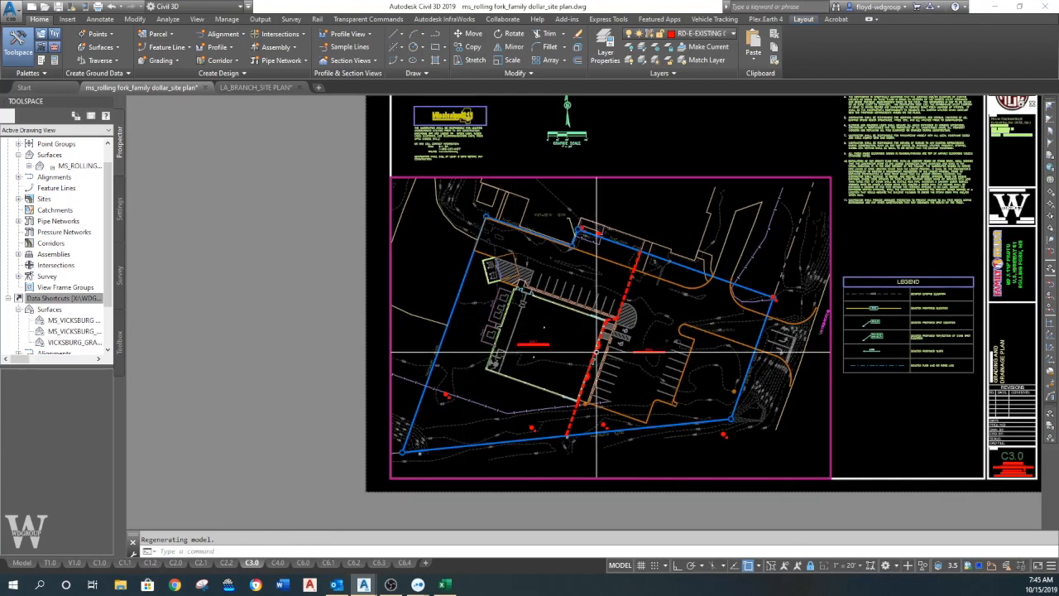
middle_drag(594, 352, 553, 331)
middle_drag(616, 320, 575, 311)
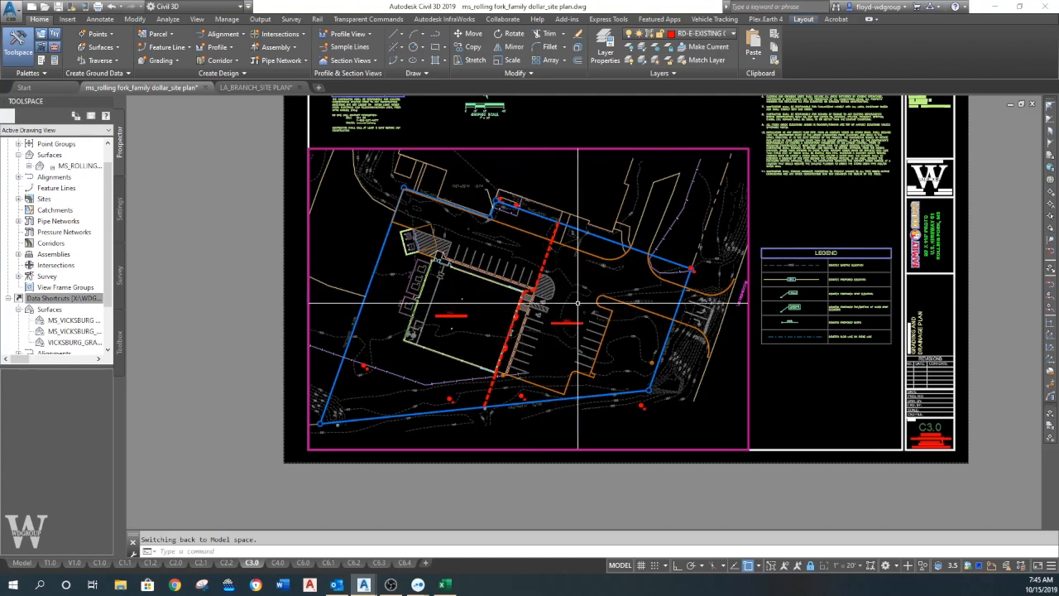
scroll(521, 321, up, 4)
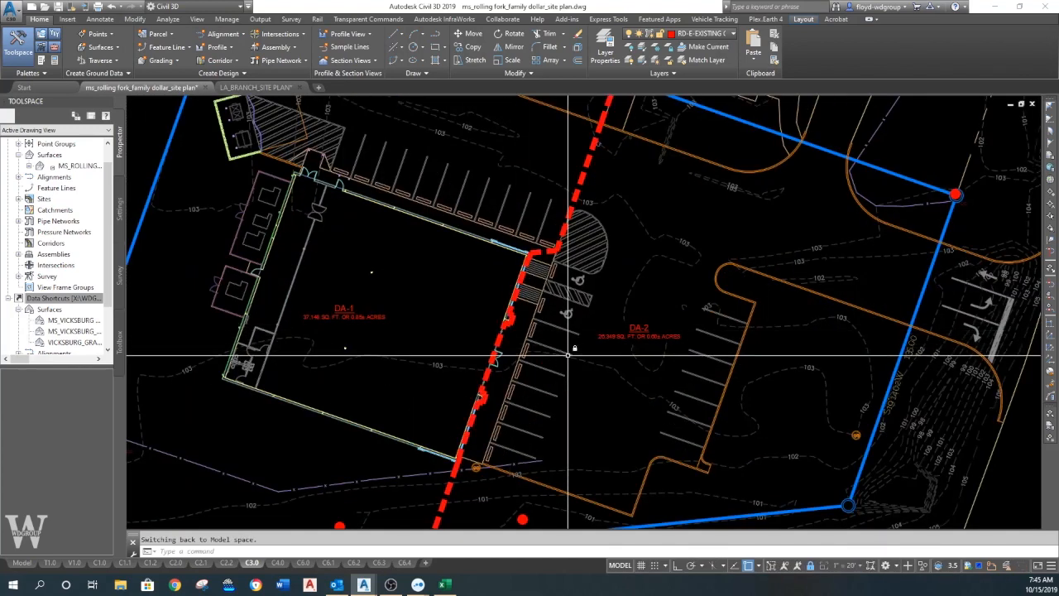
scroll(568, 354, down, 4)
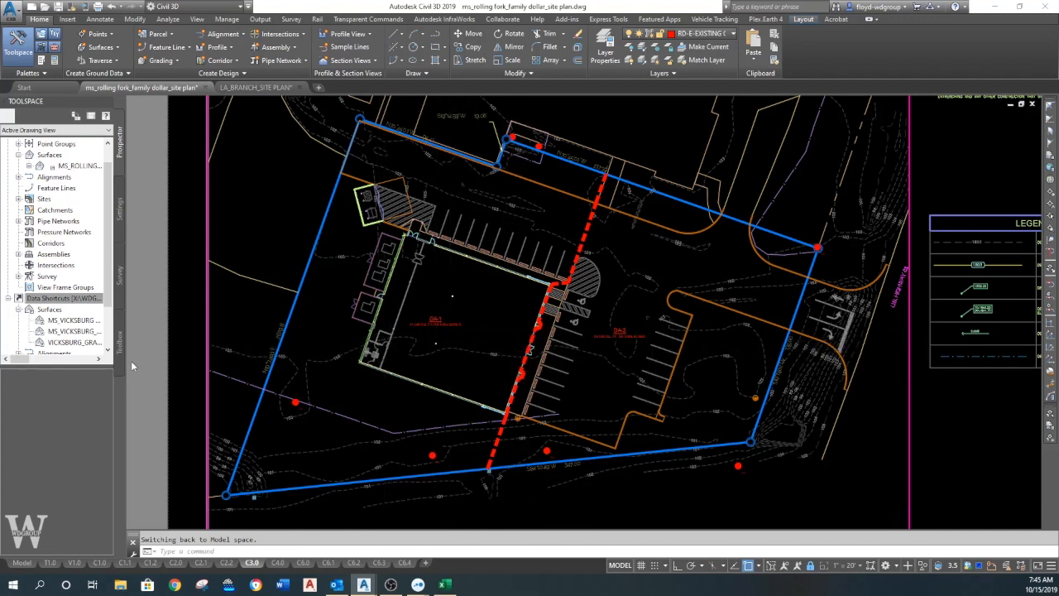
- Set the data shortcuts working folder to 01-CIVIL inside 004.019.004 ROLLING FORK FAMILY DOLLAR
drag(27, 359, 13, 361)
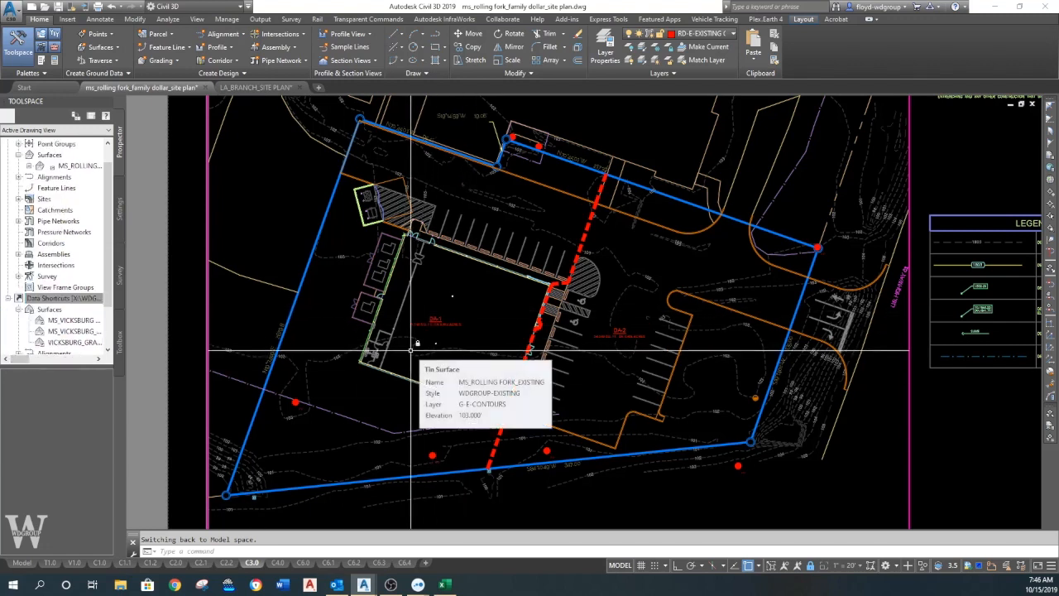
mouse_move(403, 356)
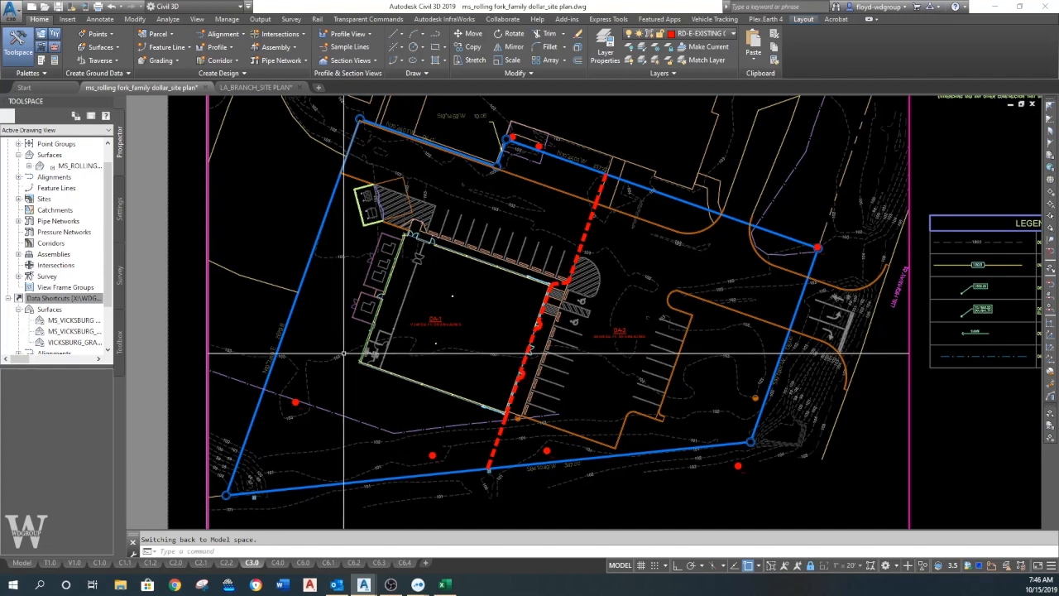
mouse_move(106, 197)
mouse_down()
mouse_move(115, 163)
mouse_move(117, 254)
mouse_up()
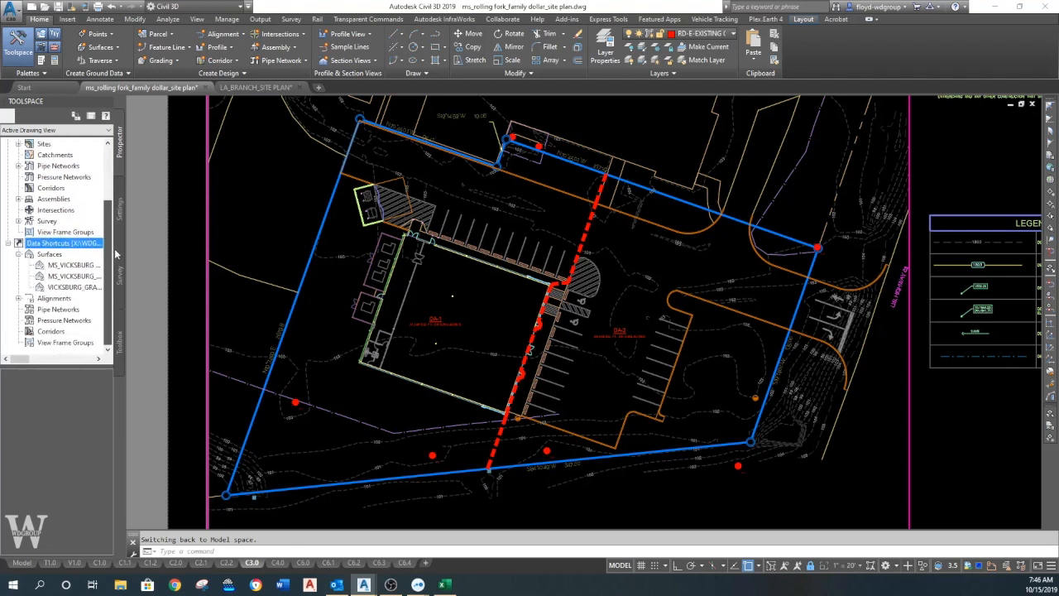
right_click(62, 248)
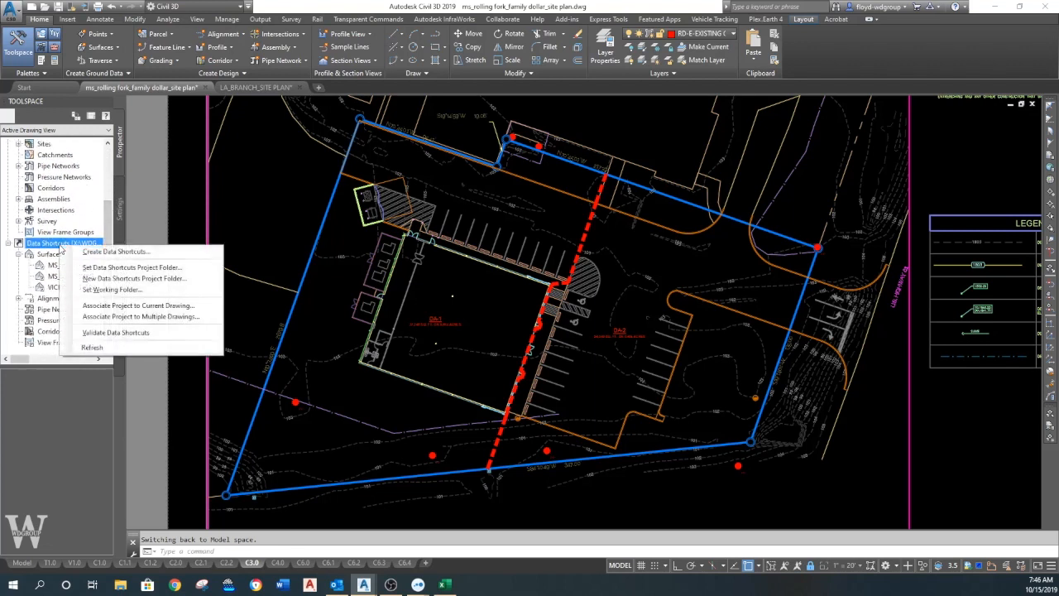
click(110, 290)
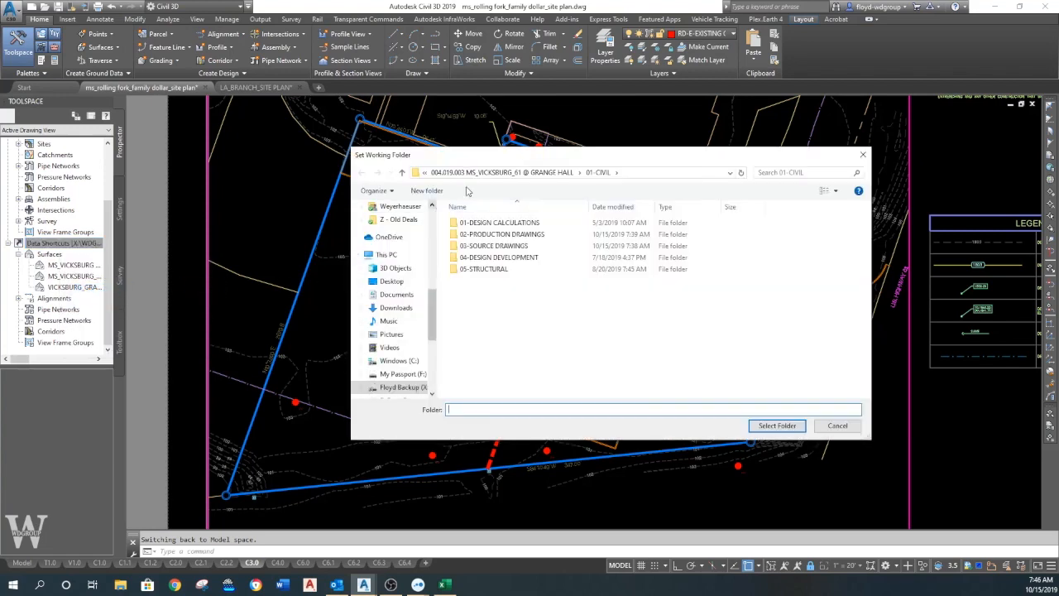
click(487, 172)
click(495, 172)
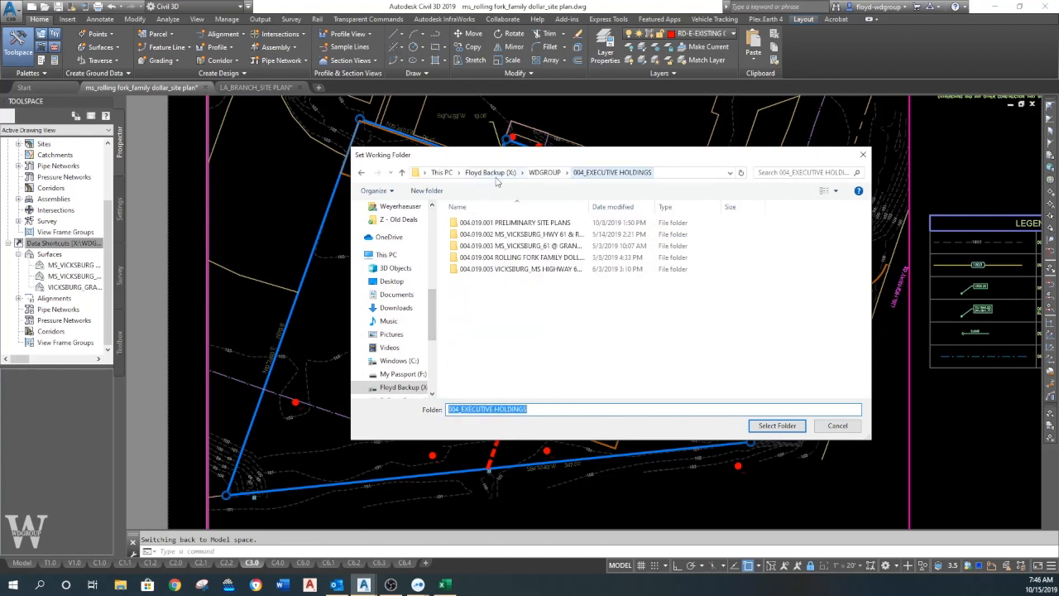
double_click(513, 258)
double_click(480, 223)
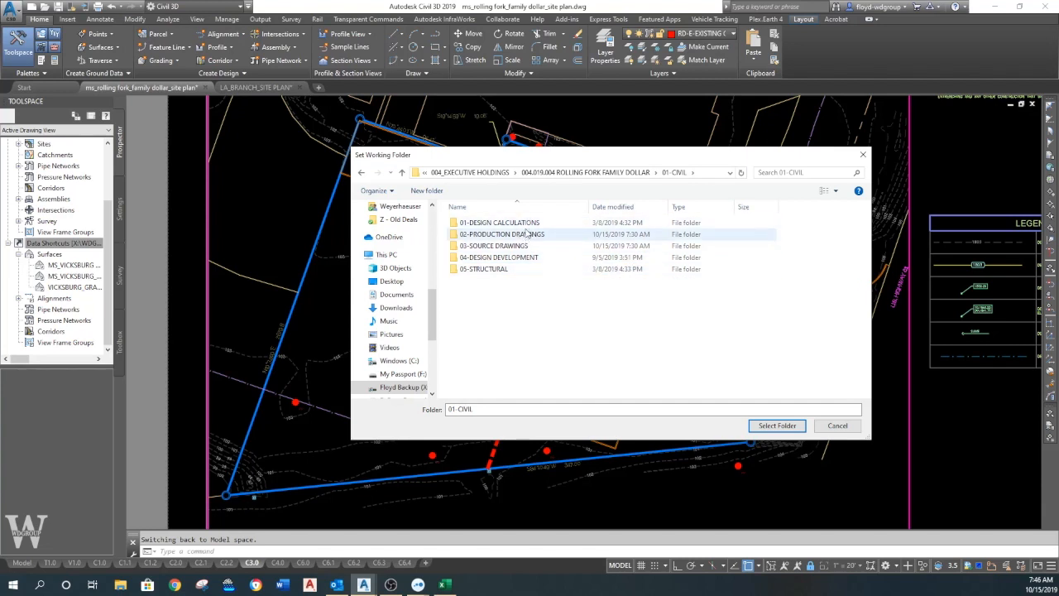
click(777, 425)
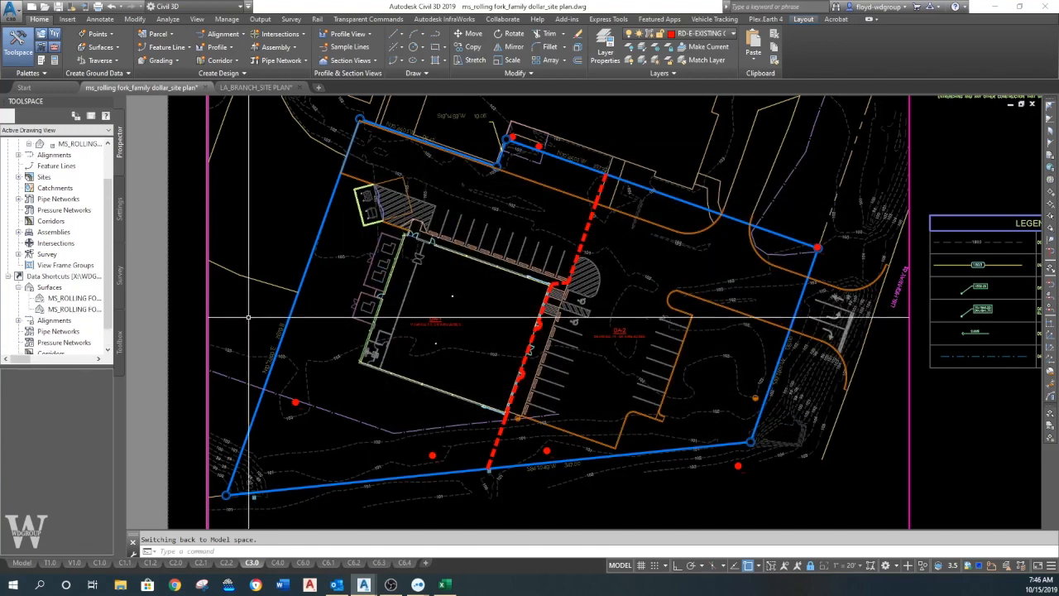
- Associate the 03-SOURCE DRAWINGS data shortcut project with the current drawing
mouse_move(24, 359)
mouse_down()
mouse_move(38, 360)
mouse_move(14, 360)
mouse_up()
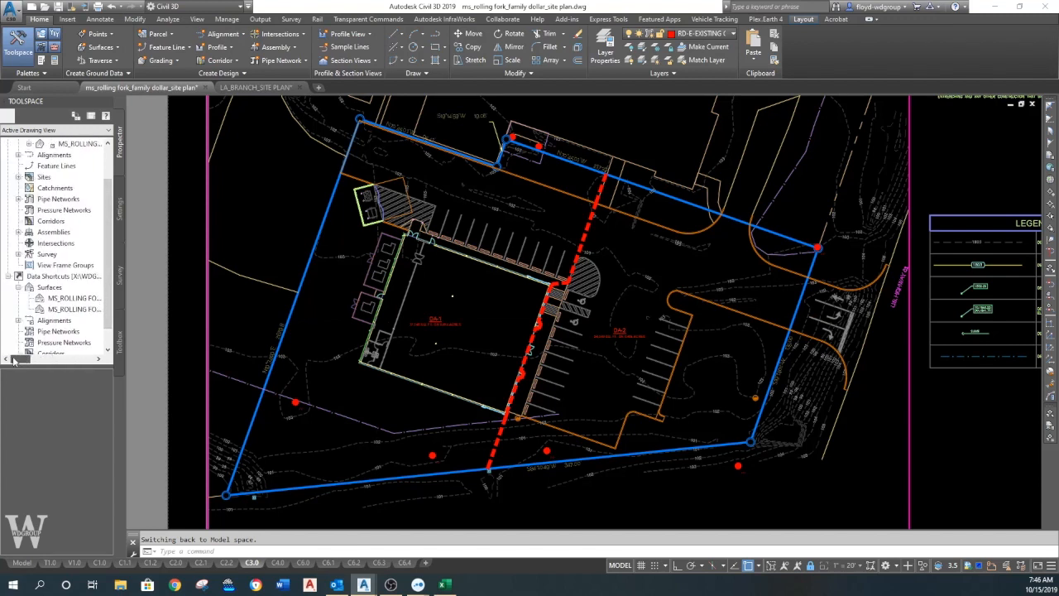
right_click(74, 279)
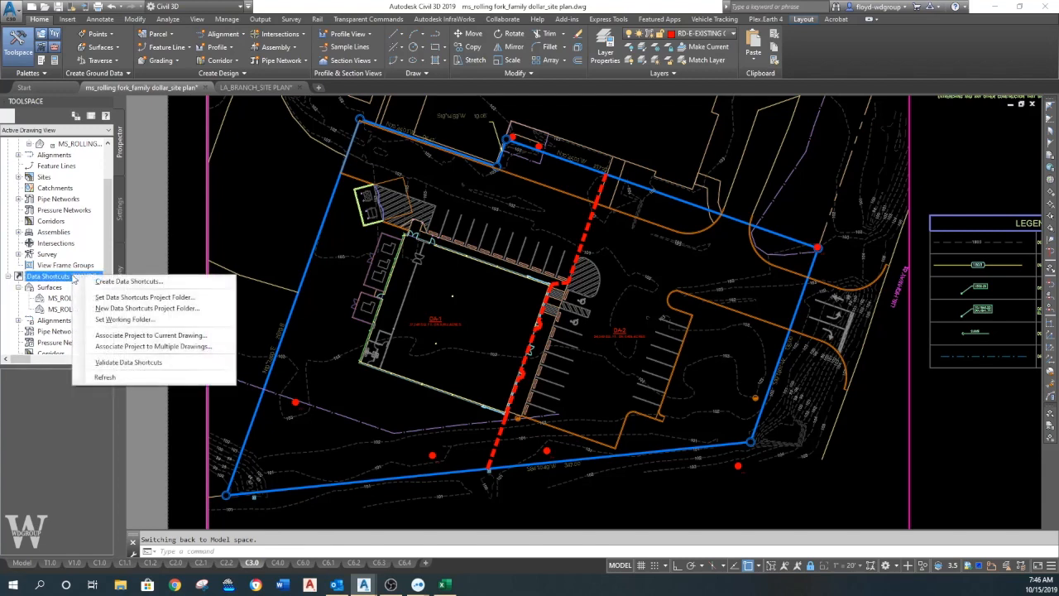
click(142, 336)
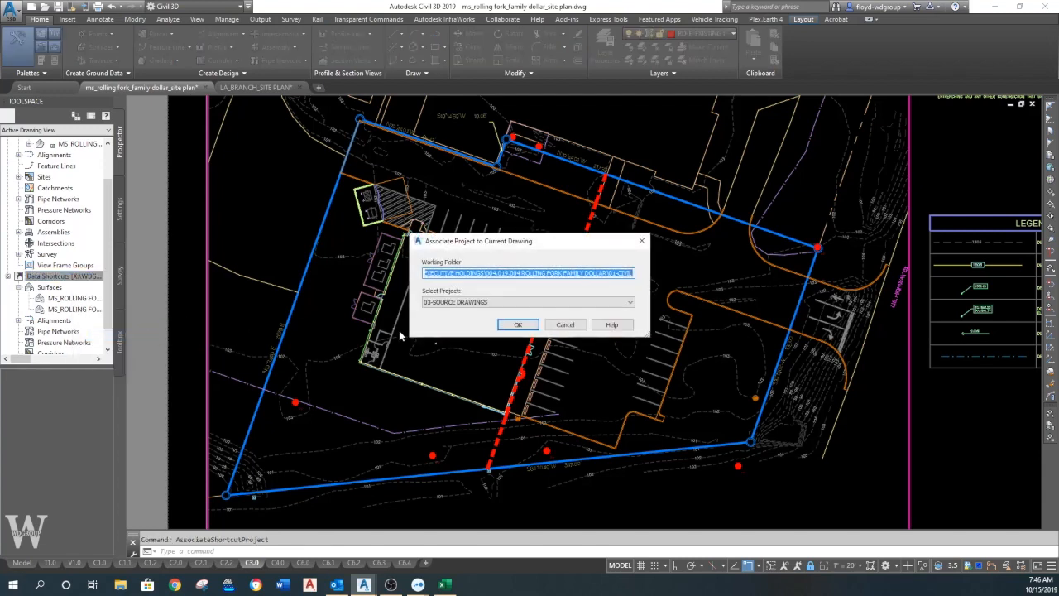
click(519, 325)
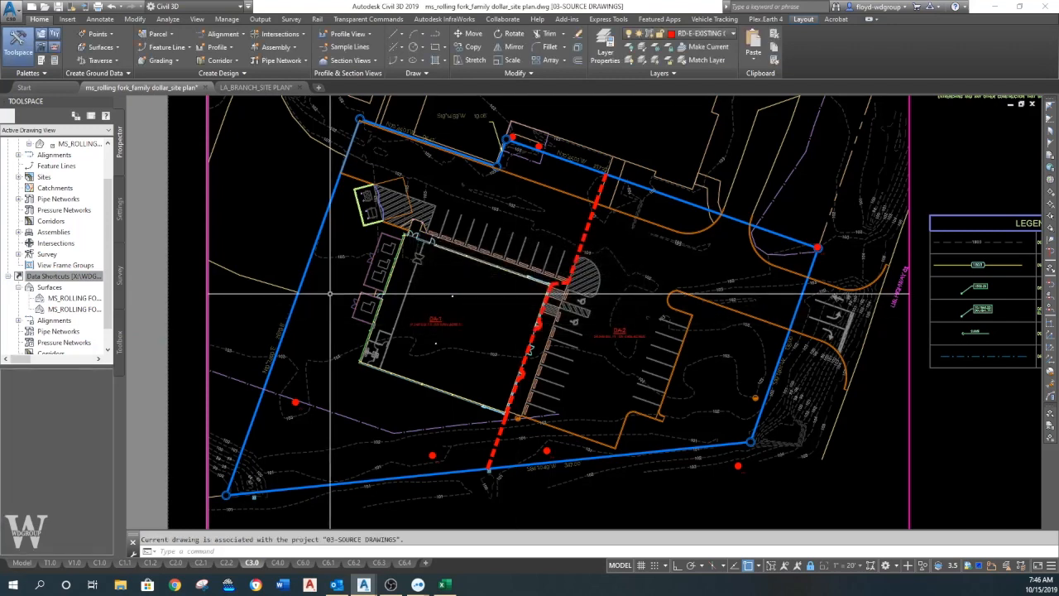
- Widen the Toolspace to read the surface shortcut names and check the options for the MS_ROLLING FORK_EXISTING shortcut
click(81, 277)
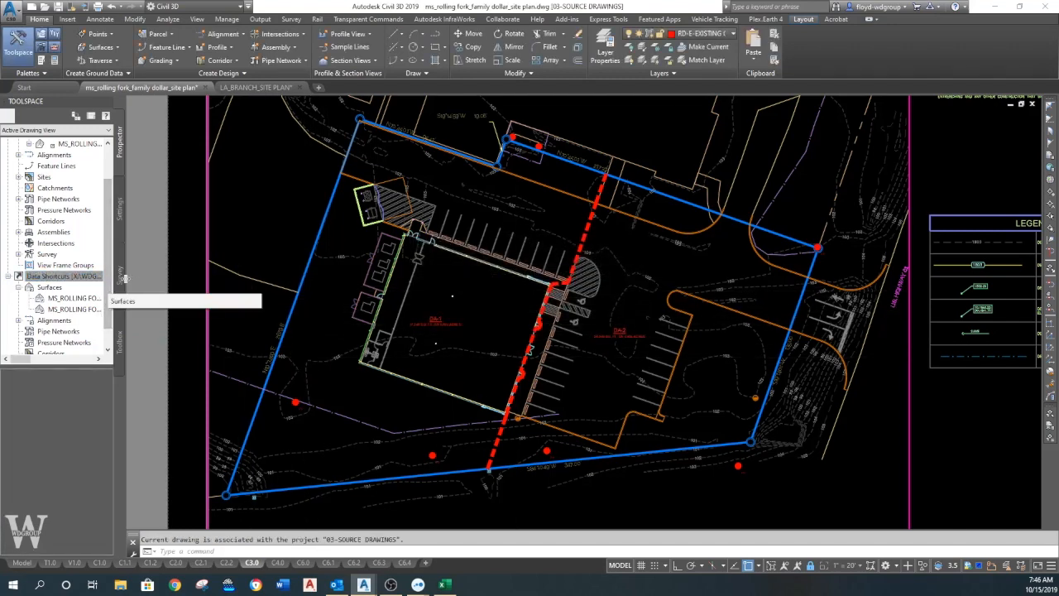
drag(124, 278, 138, 283)
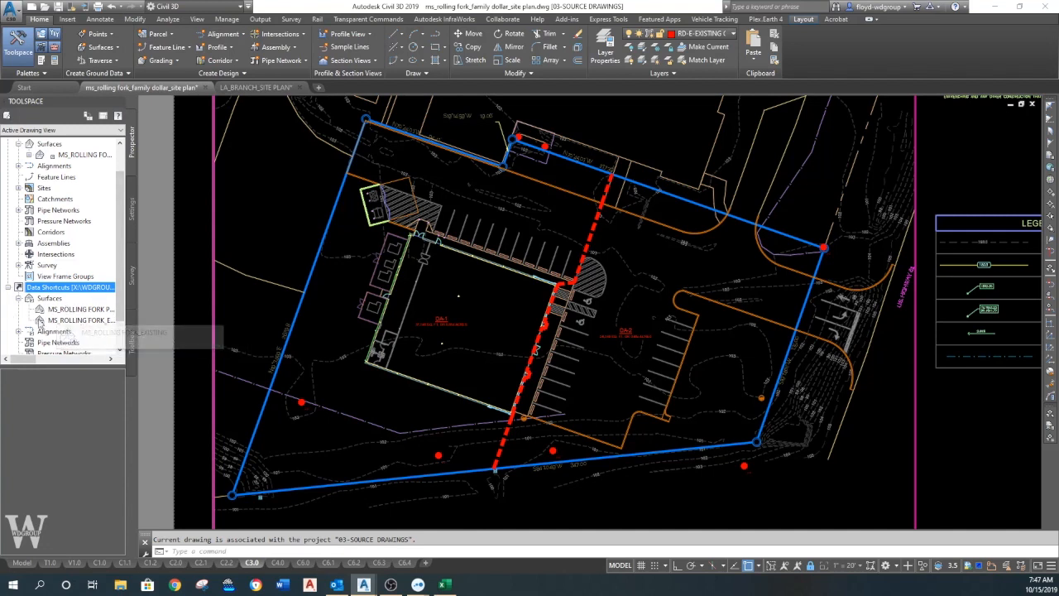
click(80, 320)
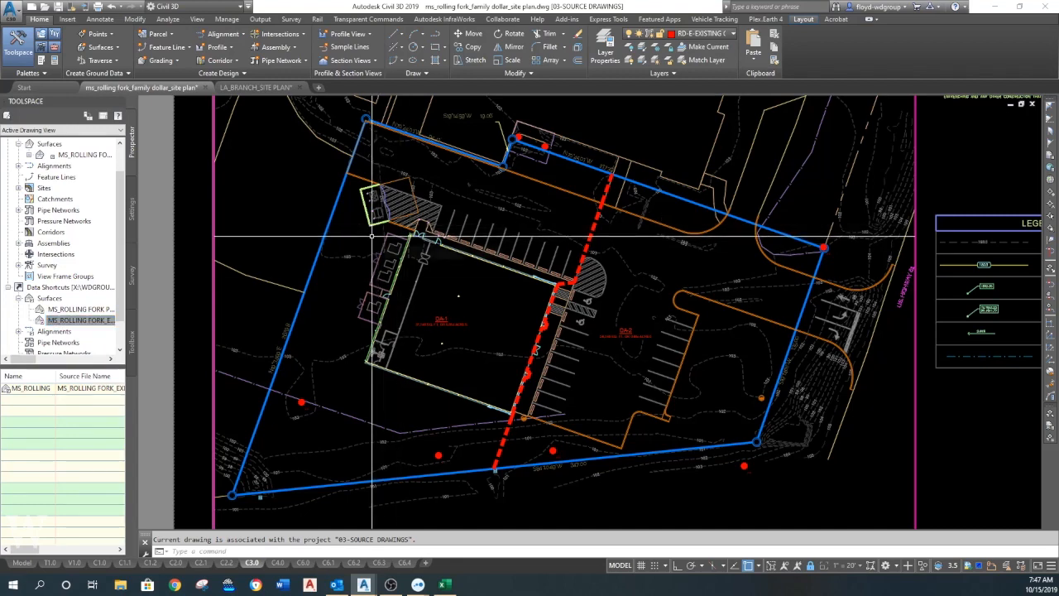
mouse_move(331, 252)
middle_down()
mouse_move(331, 272)
mouse_move(339, 247)
middle_up()
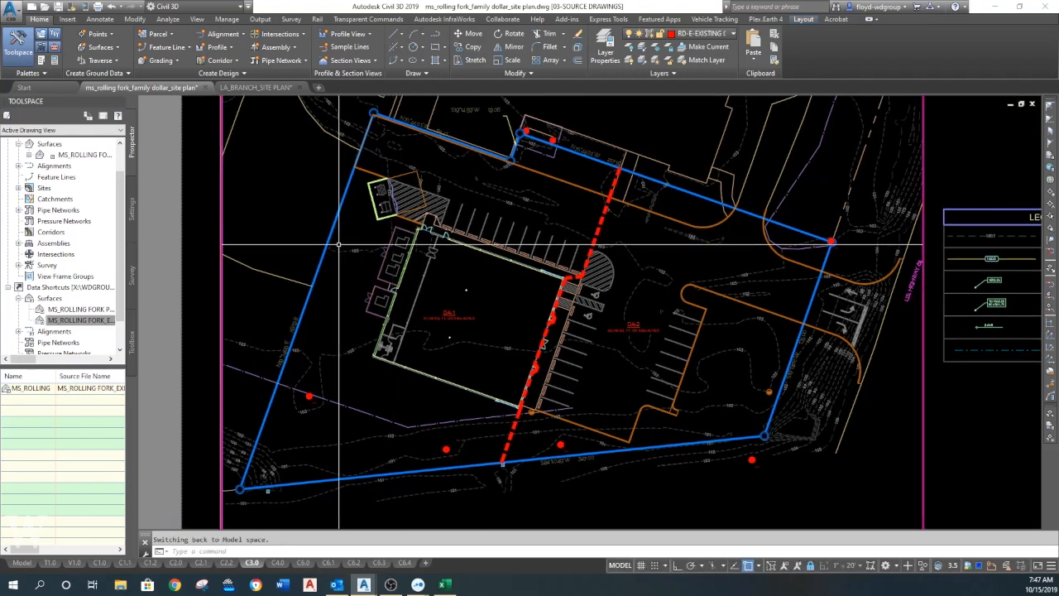
right_click(80, 326)
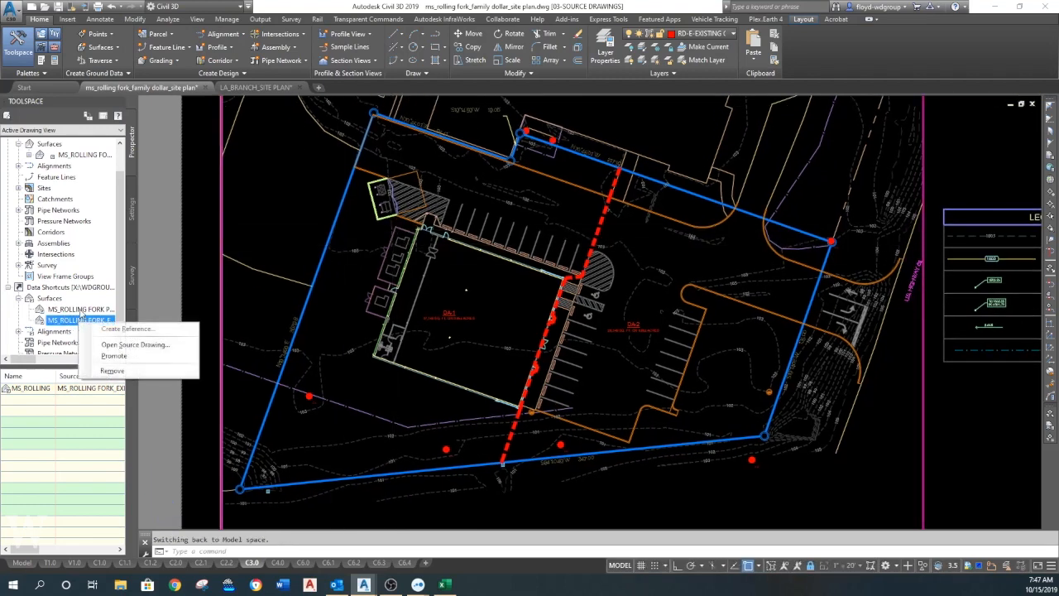
- Start a surface reference from the MS_ROLLING FORK PROPOSED shortcut and set its surface layer to G-P-CONTOURS MAJOR
click(80, 308)
right_click(92, 309)
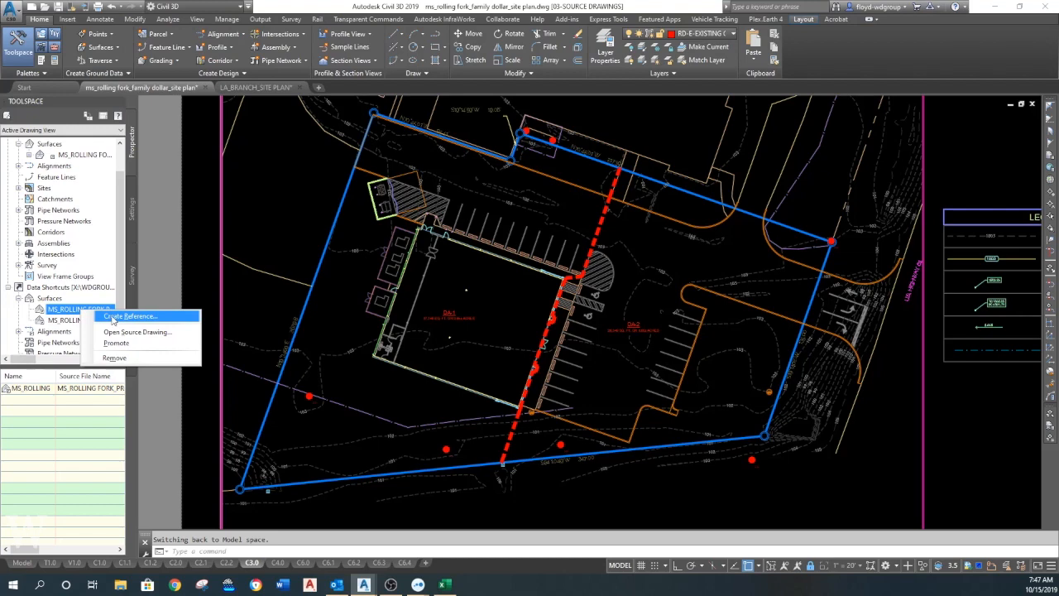
click(114, 317)
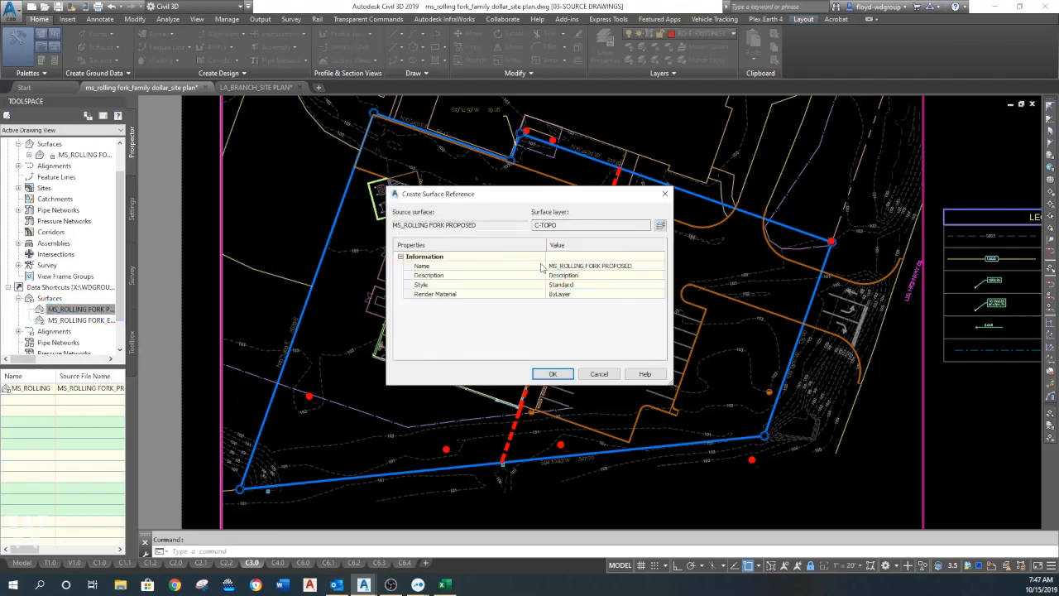
click(661, 225)
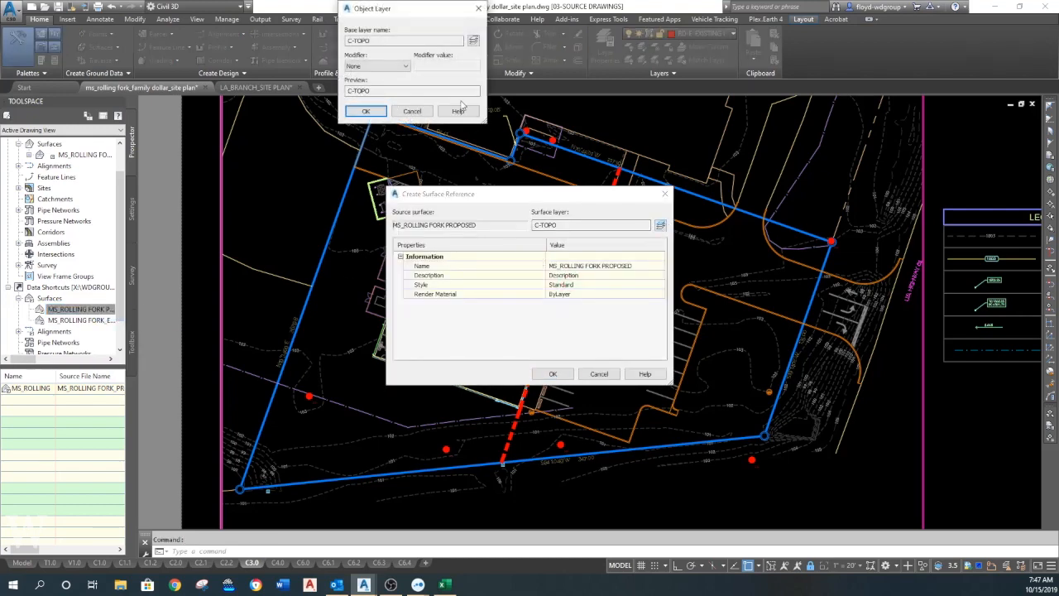
click(474, 40)
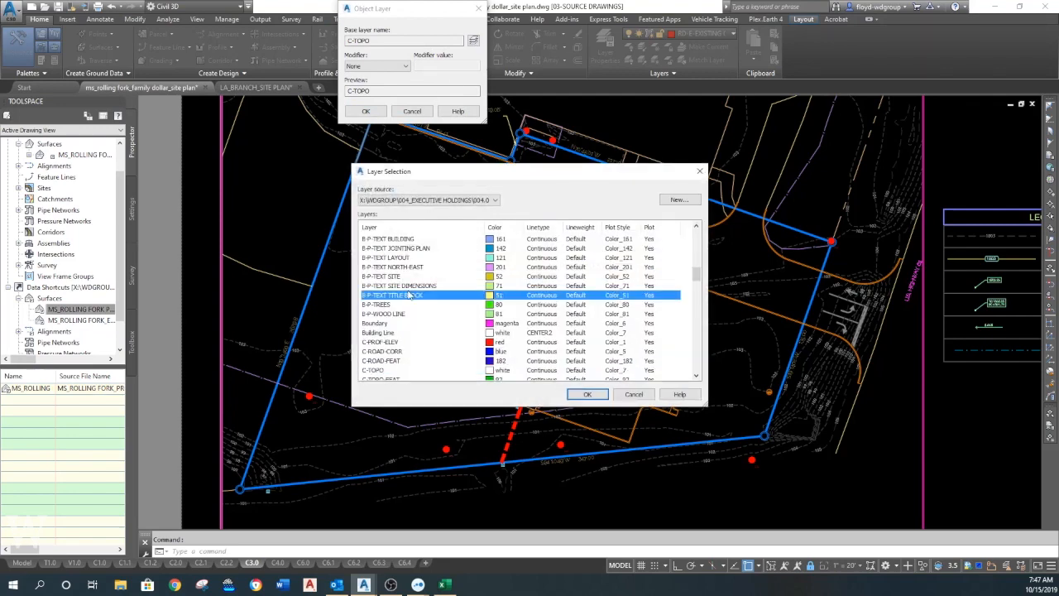
scroll(408, 312, down, 1)
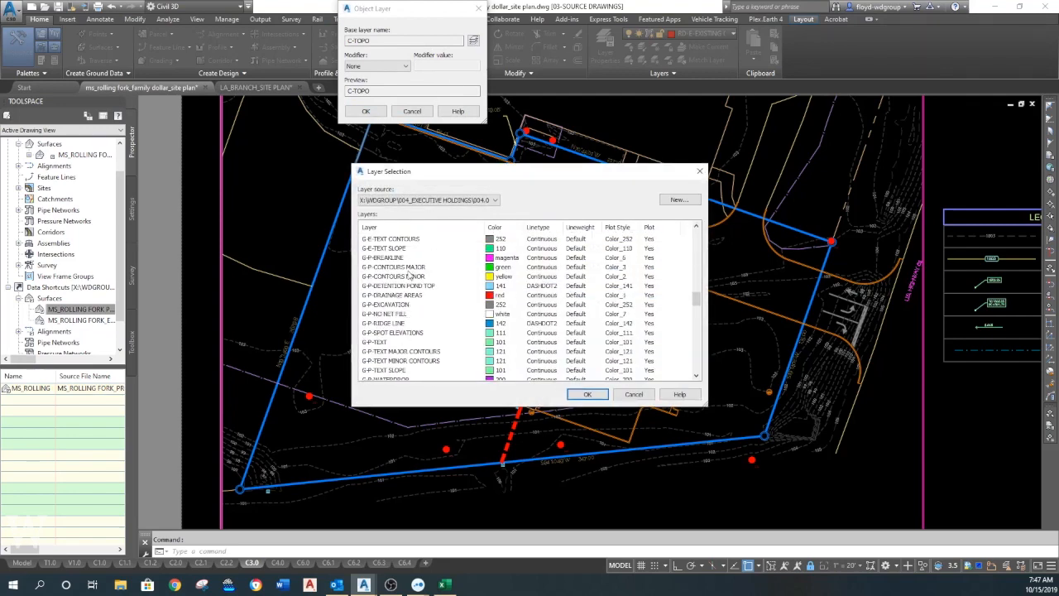
click(408, 268)
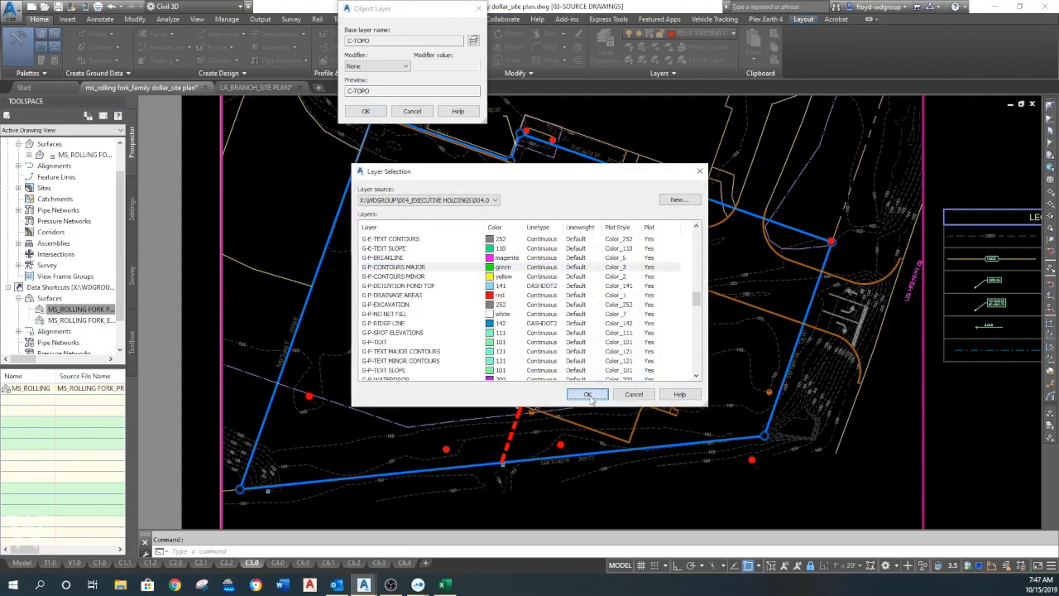
click(589, 394)
click(366, 111)
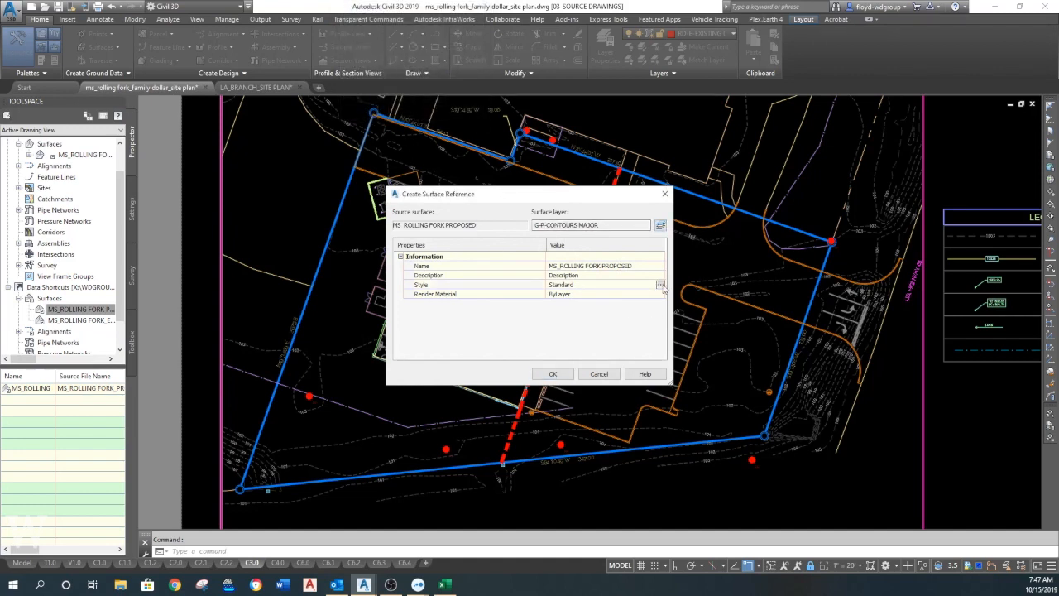
- Set the proposed surface reference's style to WDGROUP-FINAL and create the reference
click(660, 285)
click(433, 33)
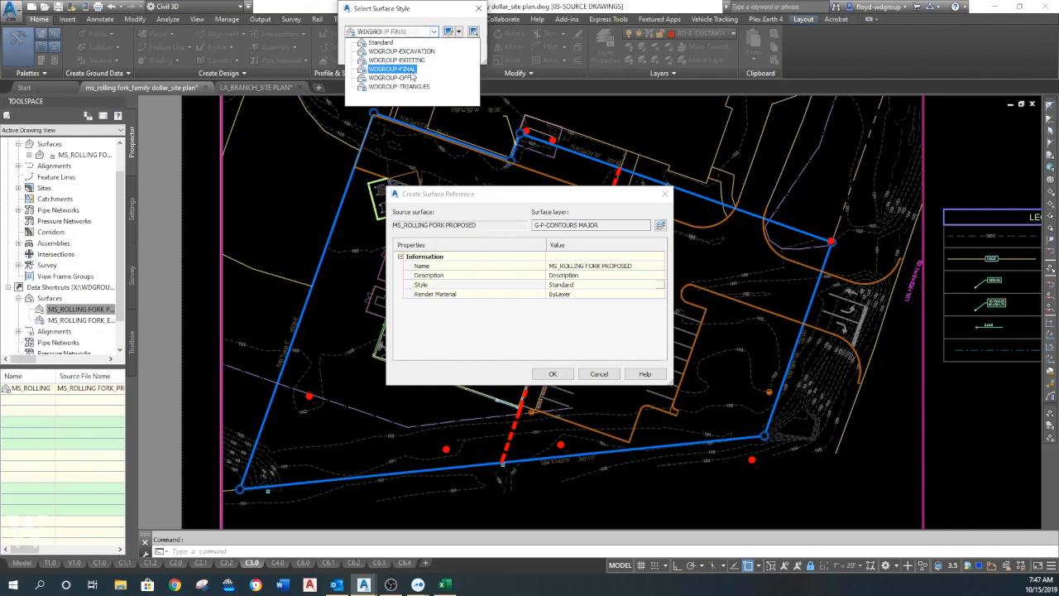
click(411, 71)
click(404, 90)
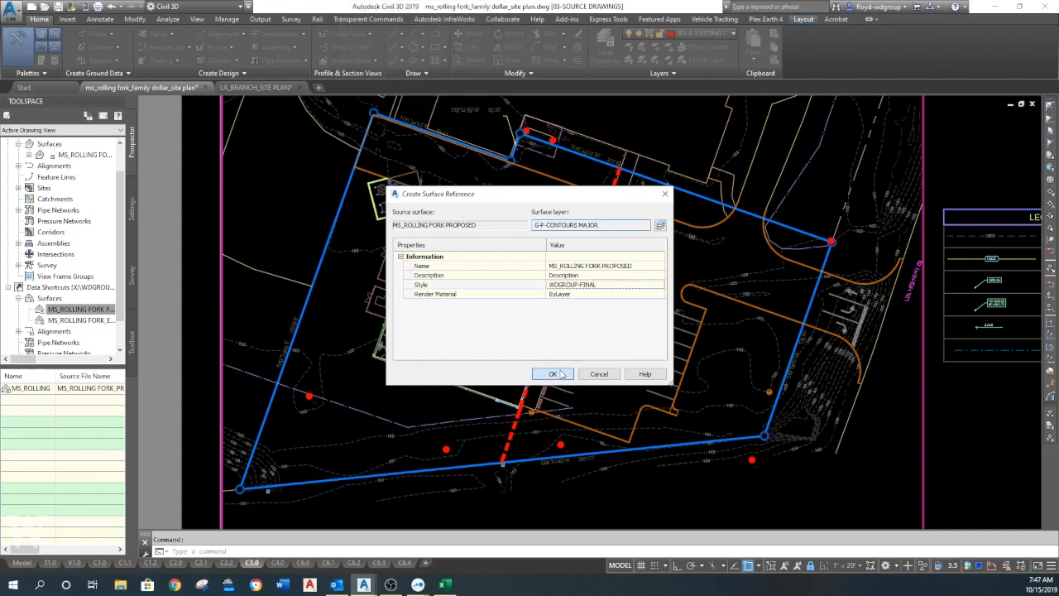
click(554, 374)
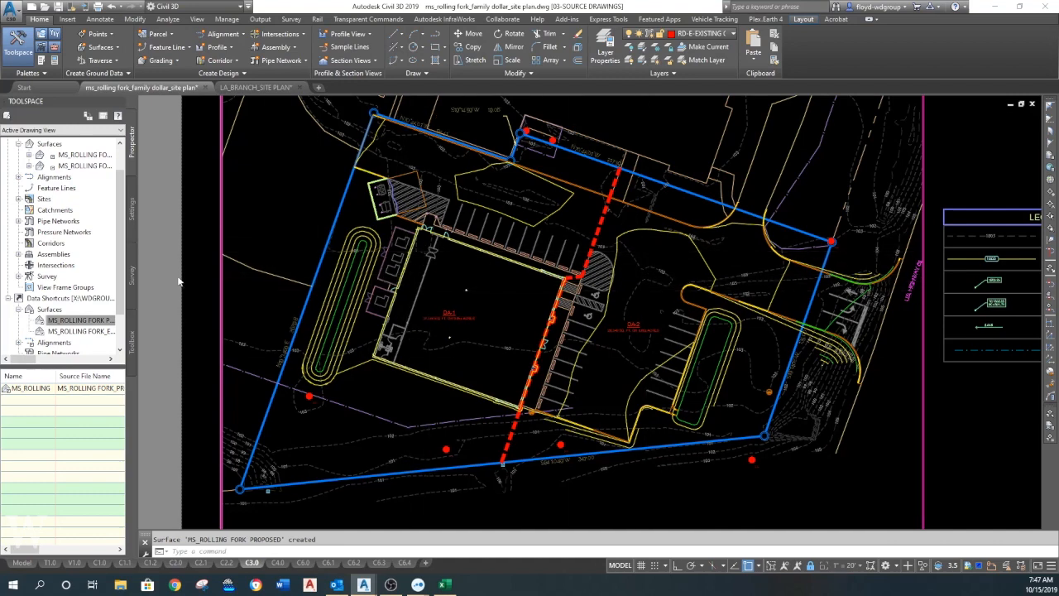
- Set the Tin Surface-Labeling object layer to G-P-TEXT MAJOR CONTOURS in the drawing settings
click(130, 188)
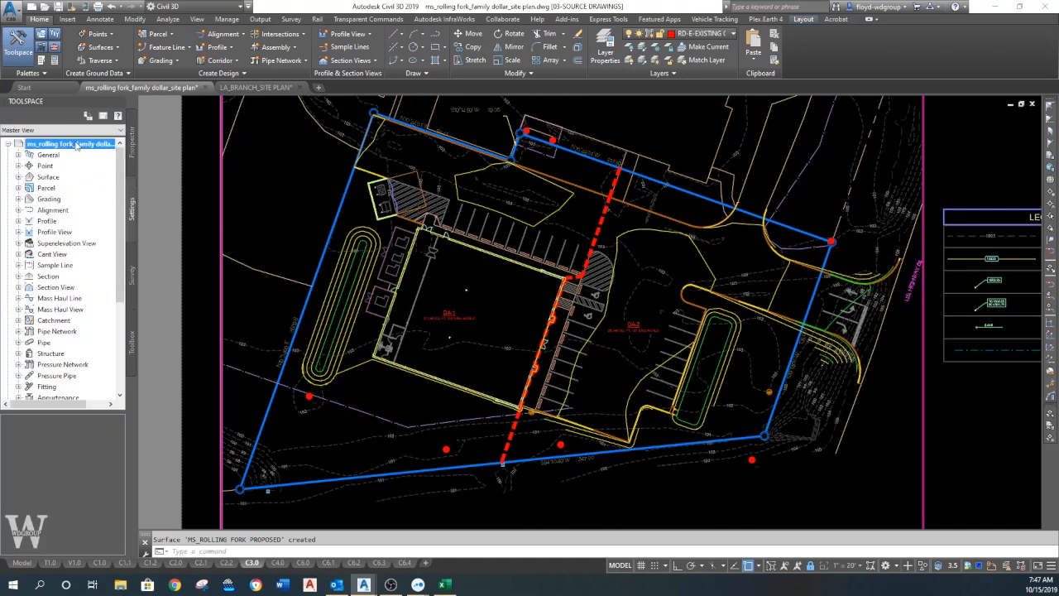
right_click(77, 145)
click(124, 148)
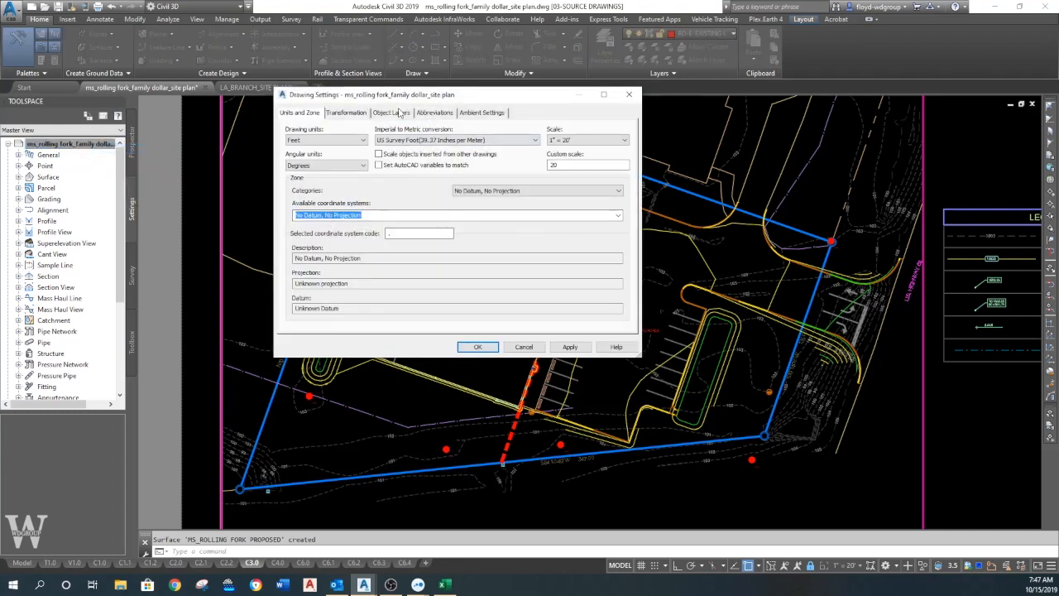
click(399, 113)
click(330, 216)
key(t)
key(t)
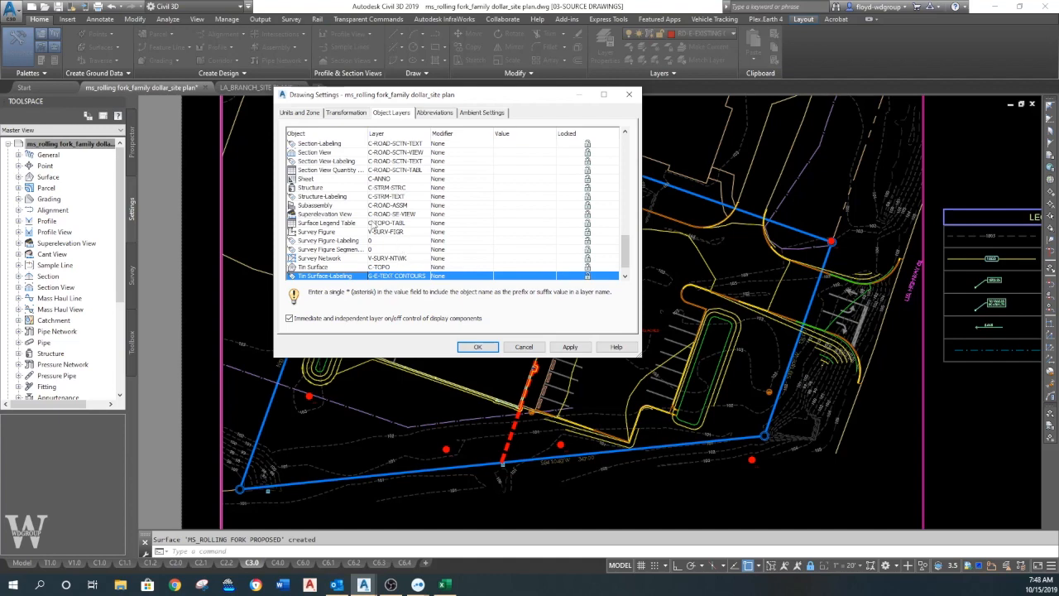
mouse_move(629, 254)
mouse_down()
mouse_move(626, 234)
mouse_move(628, 260)
mouse_up()
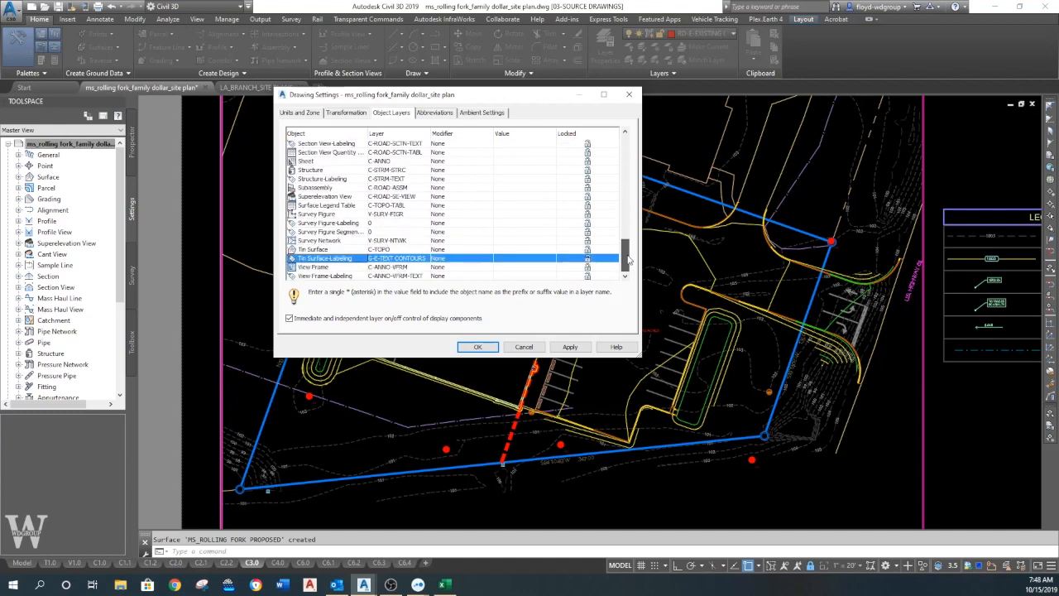
click(408, 263)
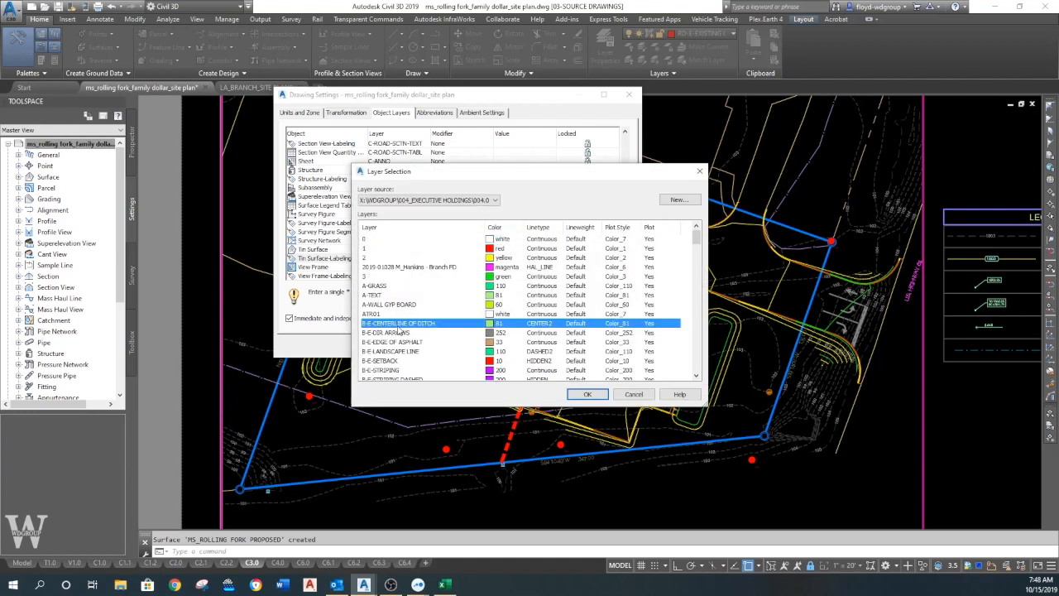
scroll(409, 335, down, 1)
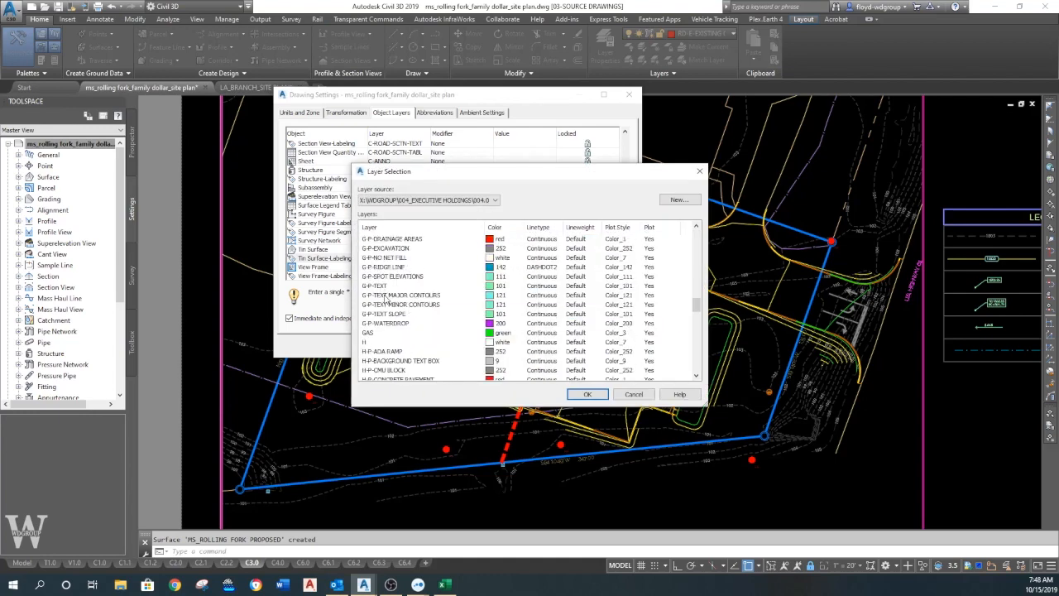
click(586, 395)
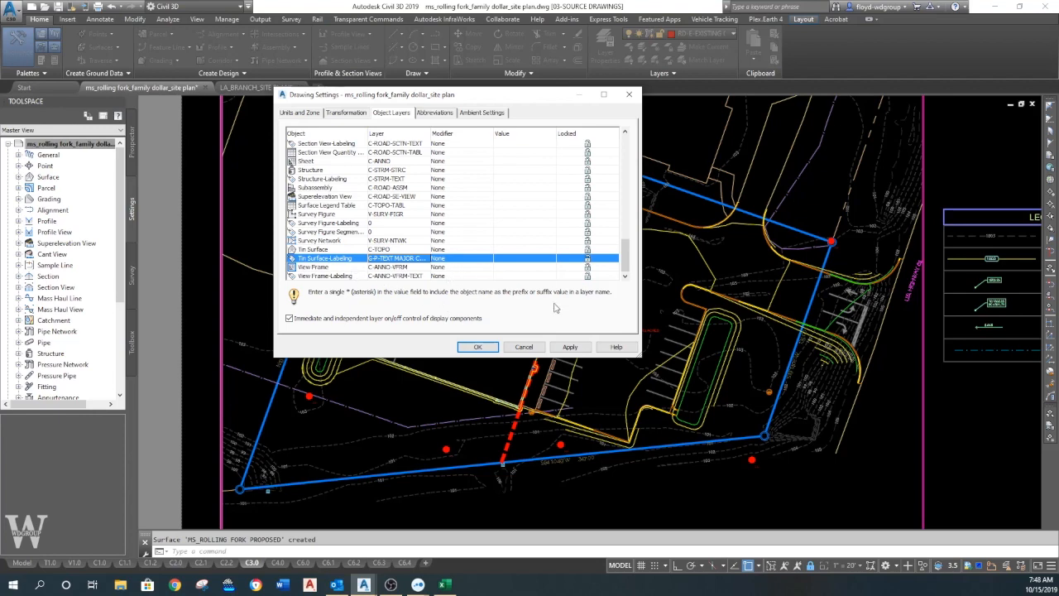
click(478, 347)
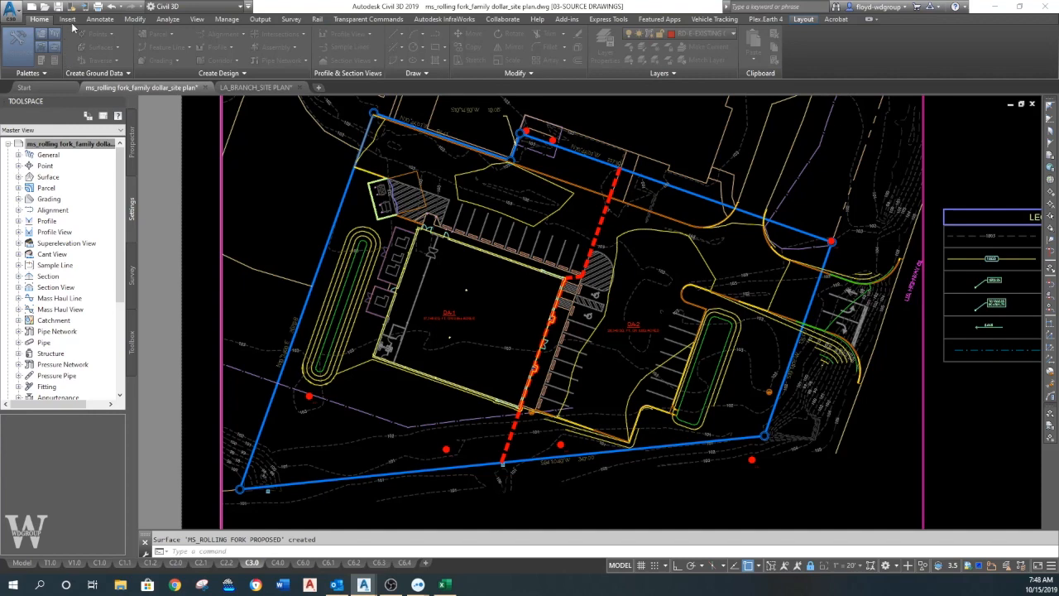
- Open the Add Labels tool and set it to the Surface feature with the Contour - Single label type
click(101, 18)
click(18, 39)
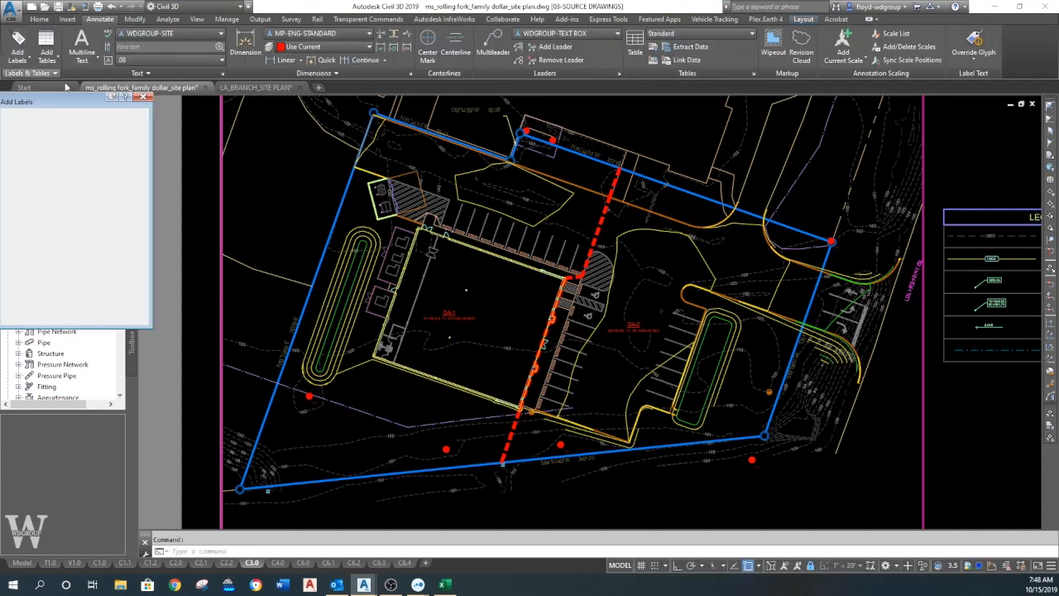
drag(76, 101, 104, 98)
click(92, 122)
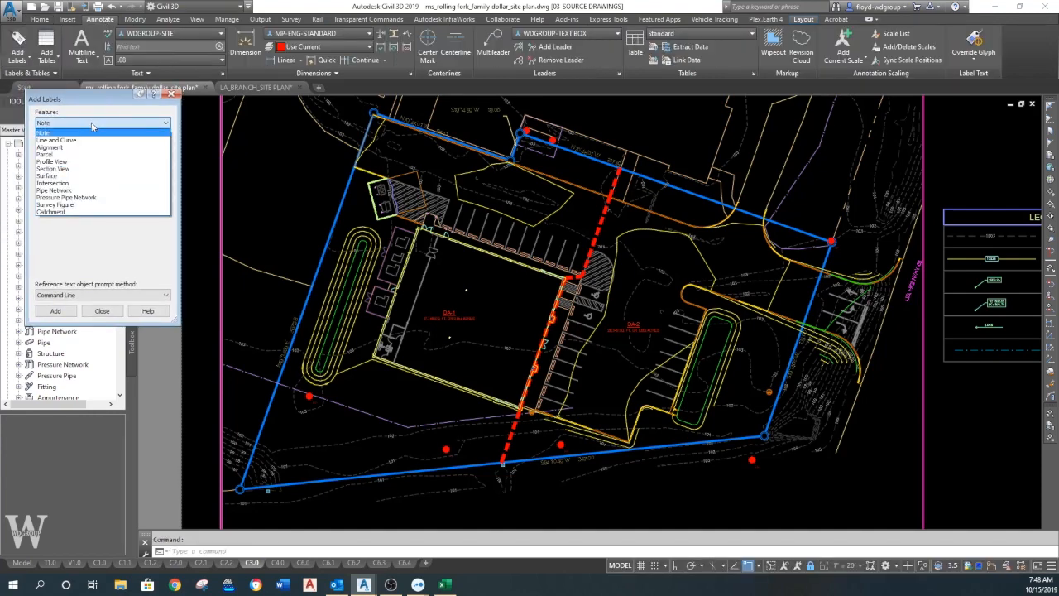
click(81, 176)
click(89, 149)
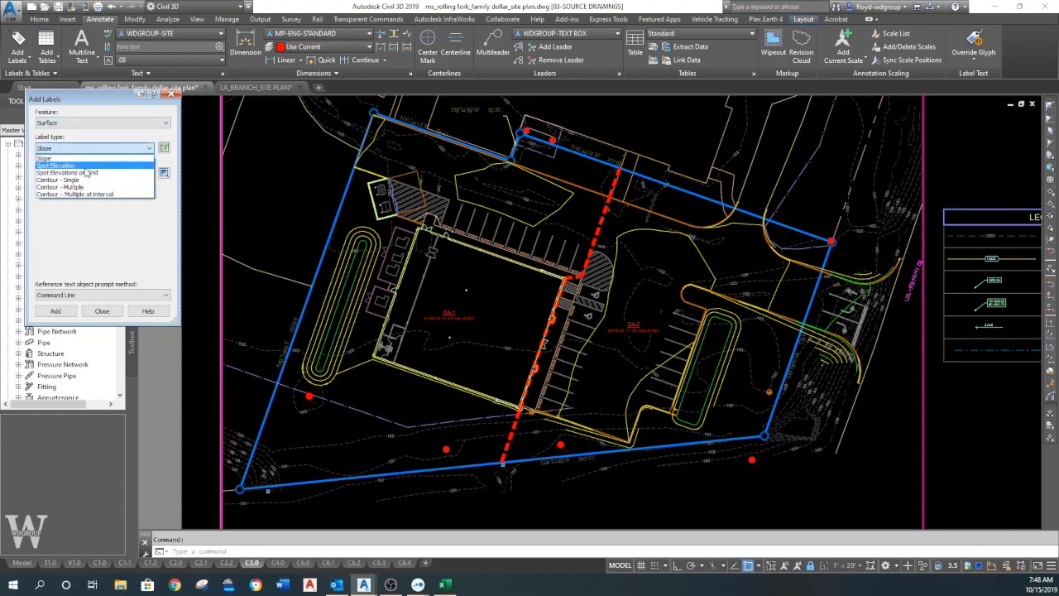
click(85, 183)
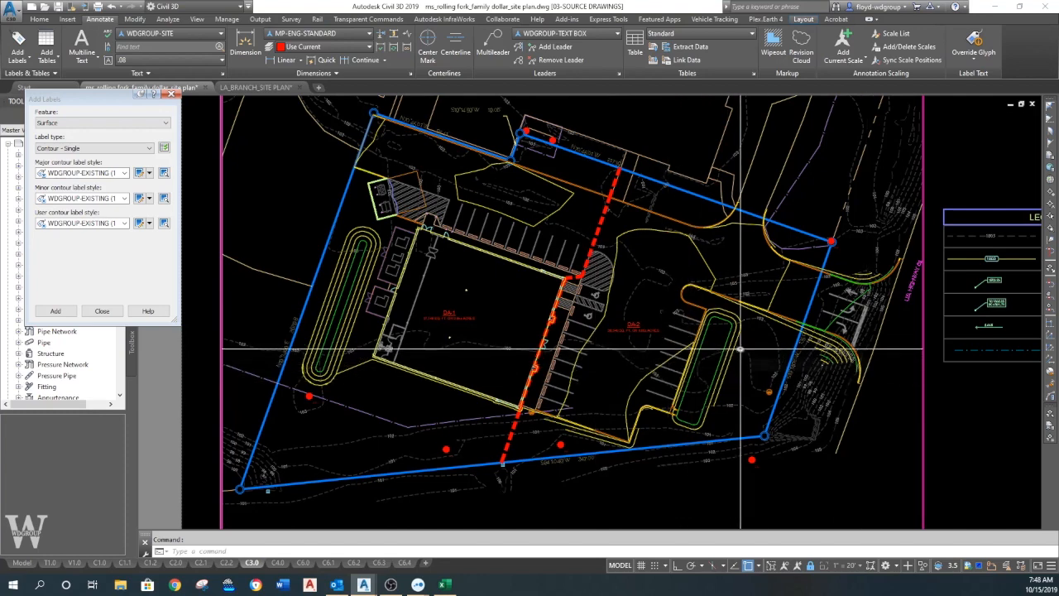
key(Escape)
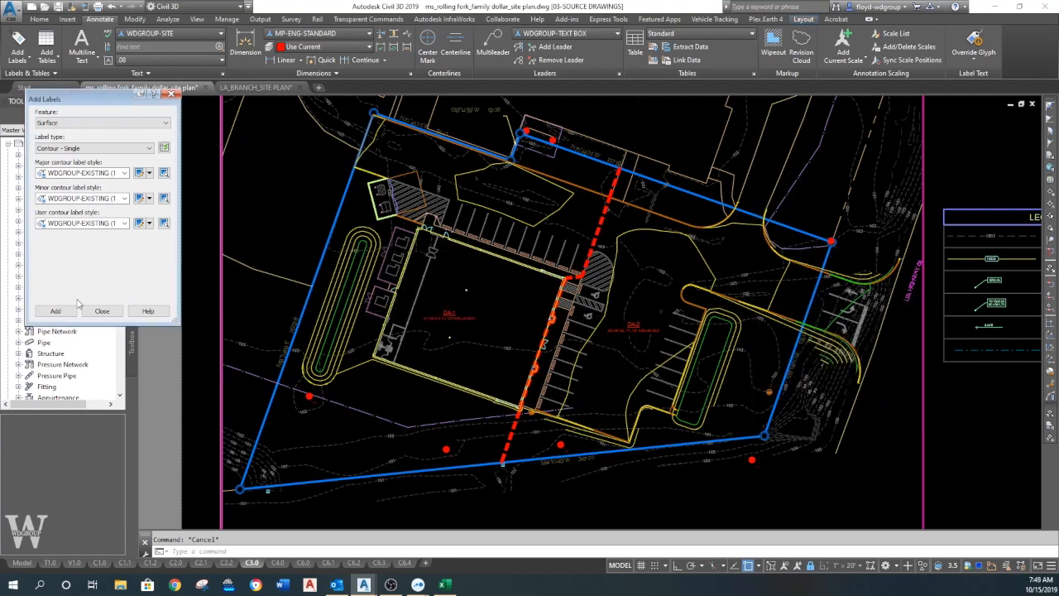
- Turn object snap off and add a single contour label to the green inner contour of the basin beside the DA-2 parking
scroll(656, 332, up, 6)
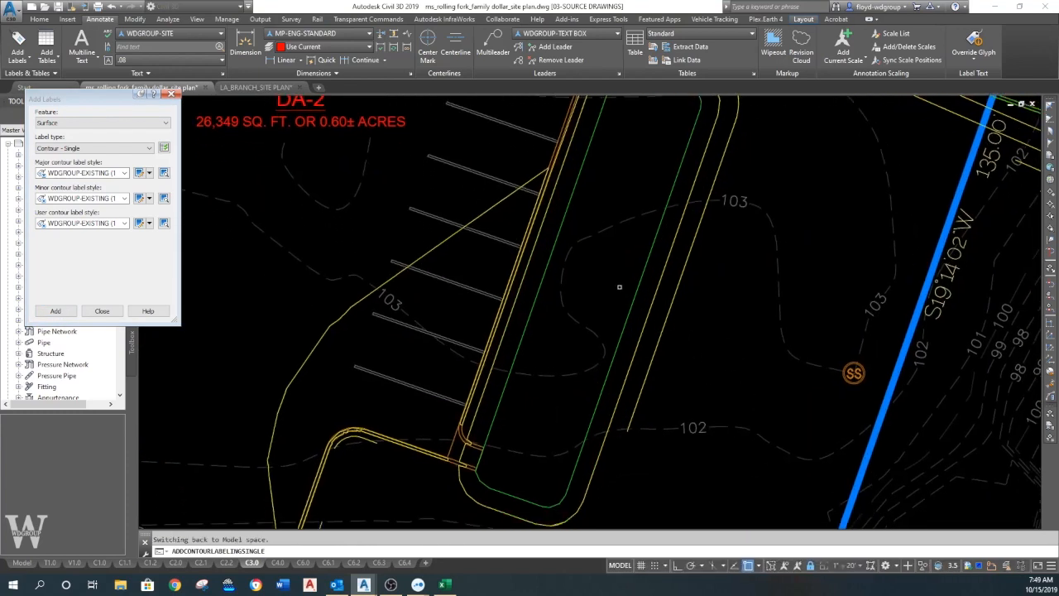
click(645, 273)
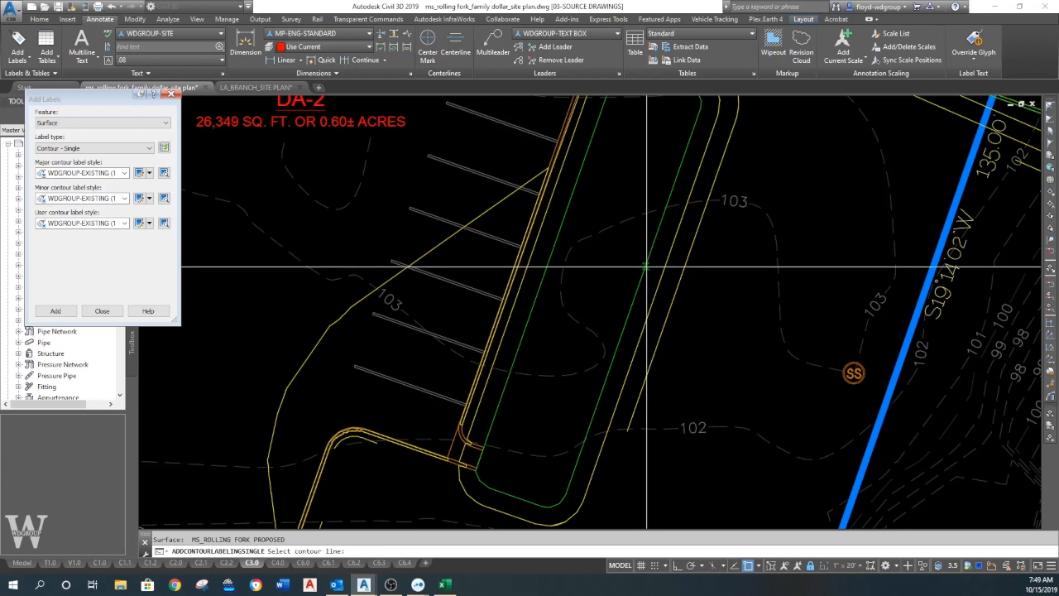
click(751, 568)
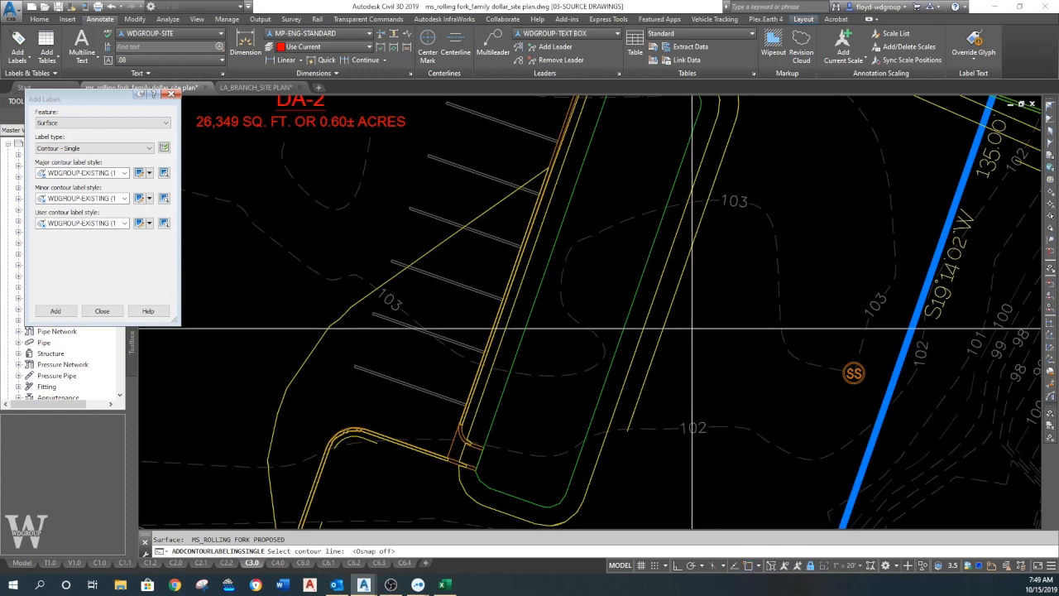
click(635, 301)
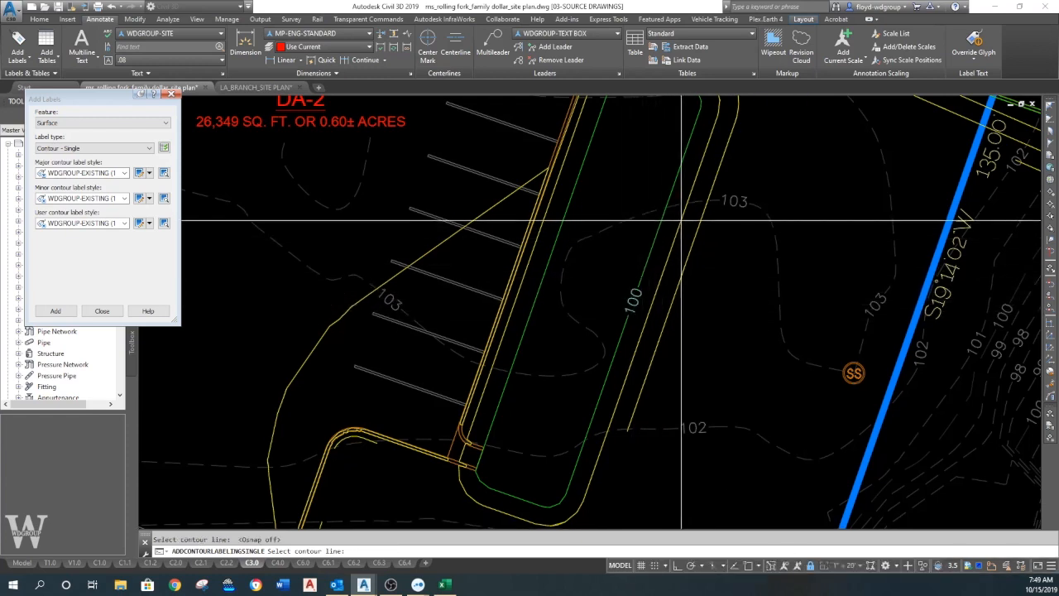
key(Return)
text(e)
key(Return)
key(Escape)
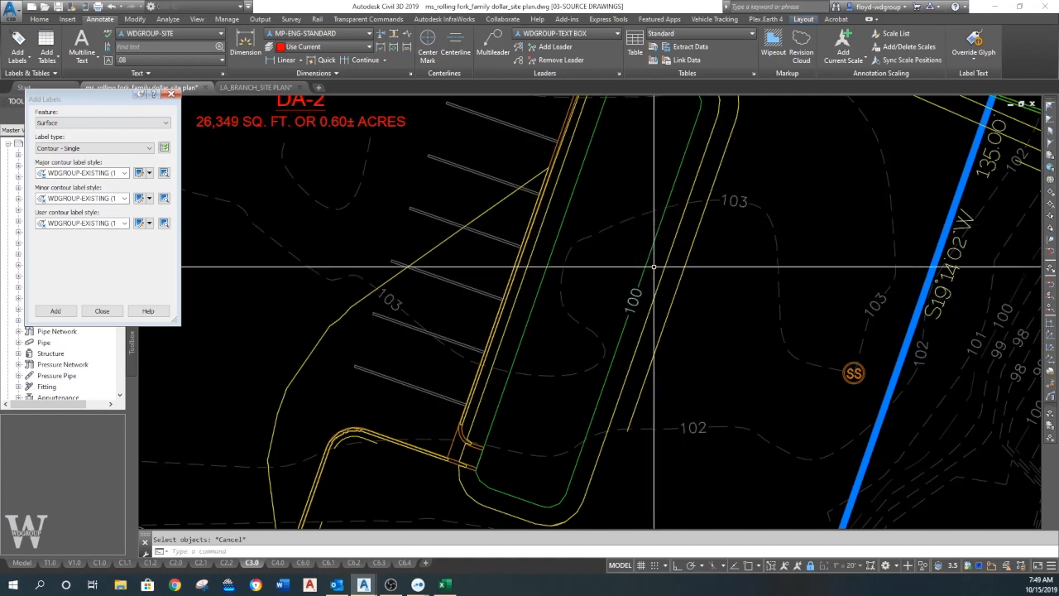
- Set the major contour label style for new labels to WDGROUP-FINAL MAJOR and the minor one to WDGROUP-FINAL MINOR
click(124, 173)
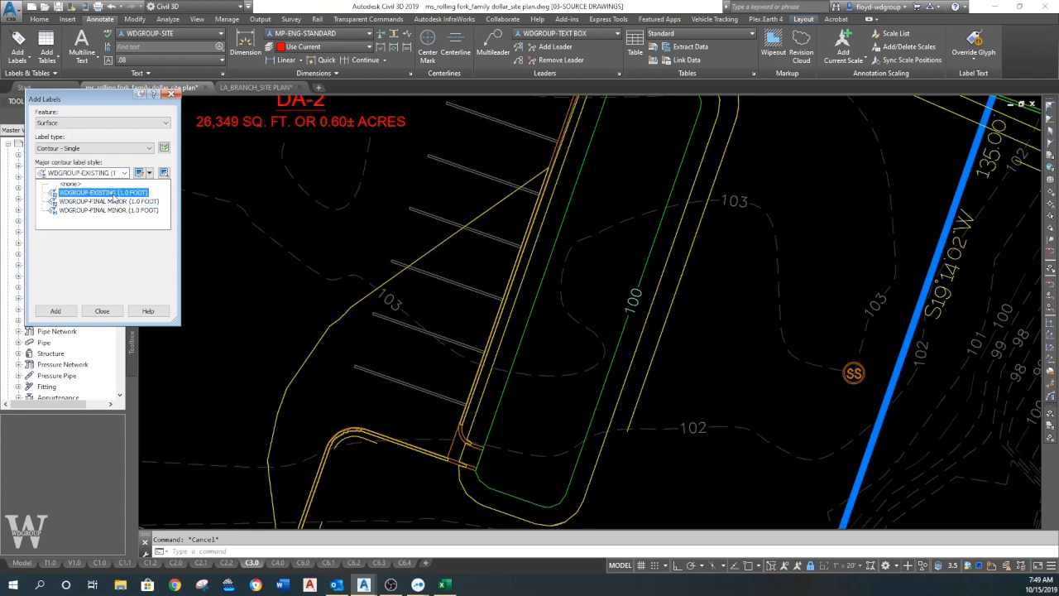
click(110, 202)
click(124, 199)
click(93, 237)
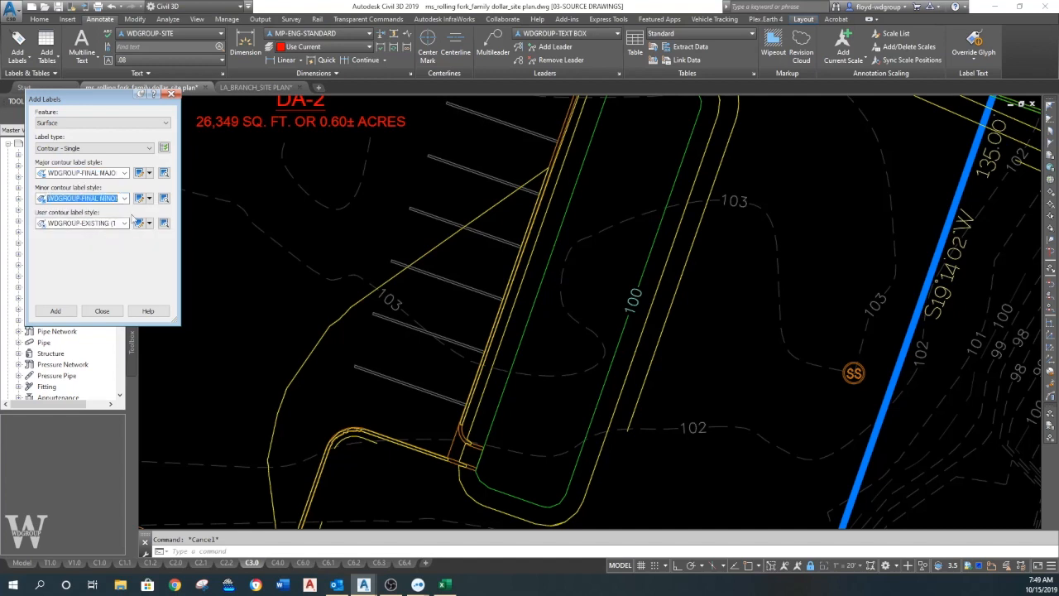
- Change the placed contour label's major style to WDGROUP-FINAL MAJOR (1.0 FOOT) and its minor style to WDGROUP-FINAL MINOR (1.0 FOOT)
click(634, 279)
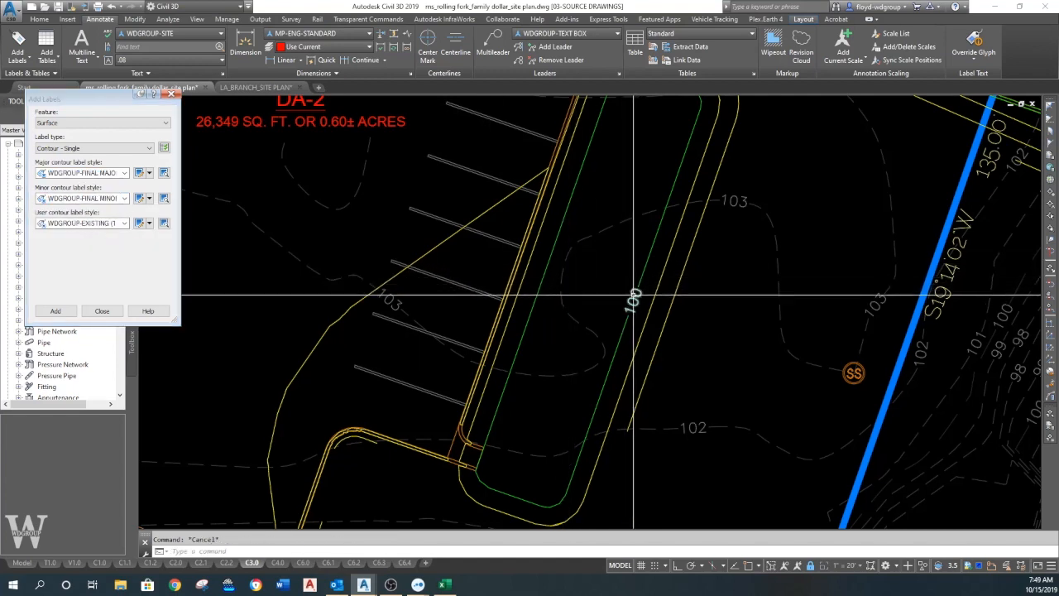
click(634, 295)
right_click(632, 297)
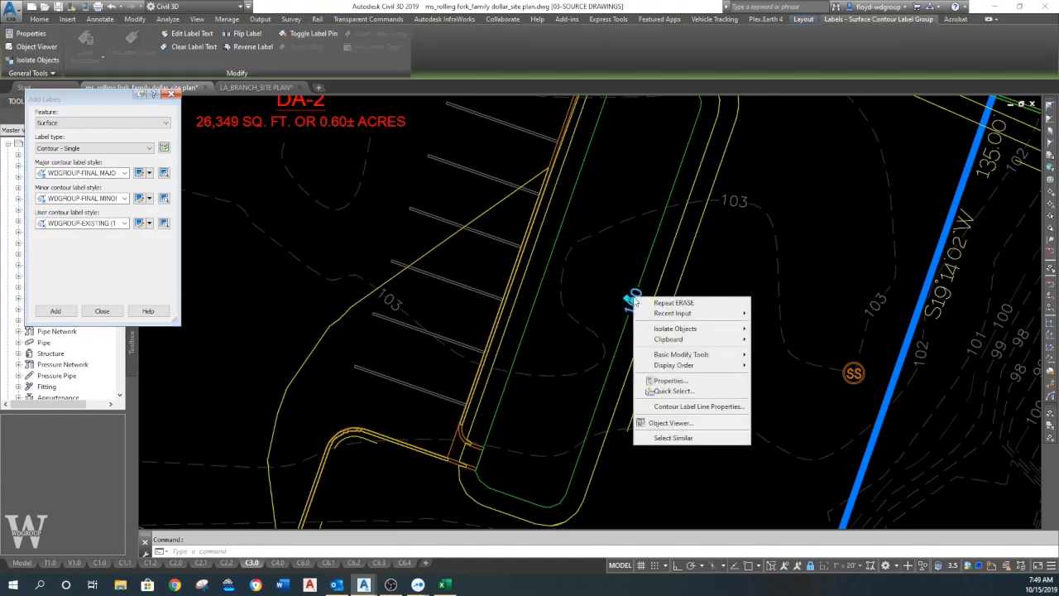
click(711, 408)
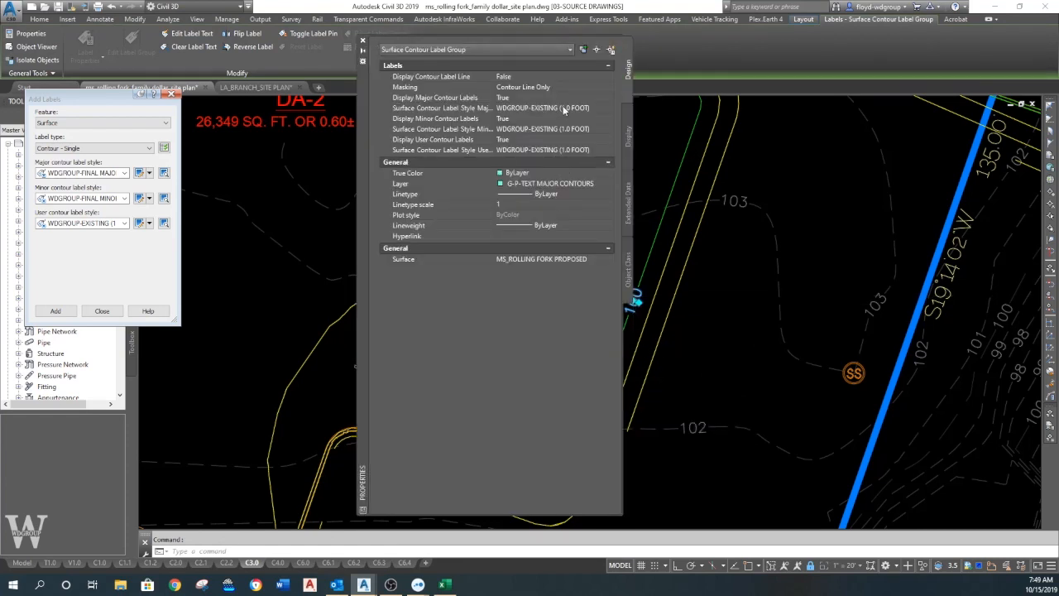
click(605, 109)
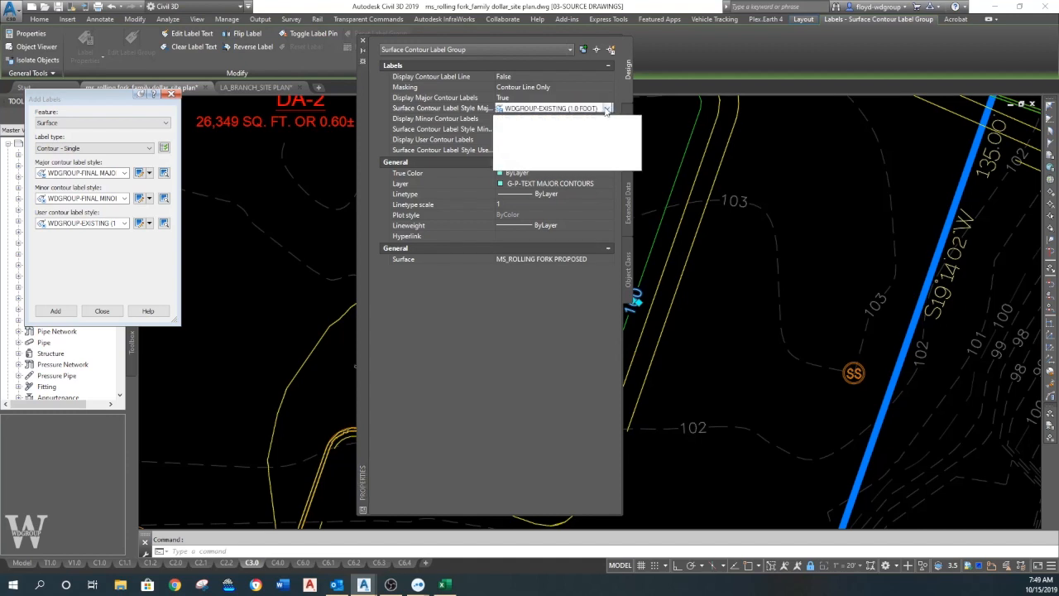
click(586, 132)
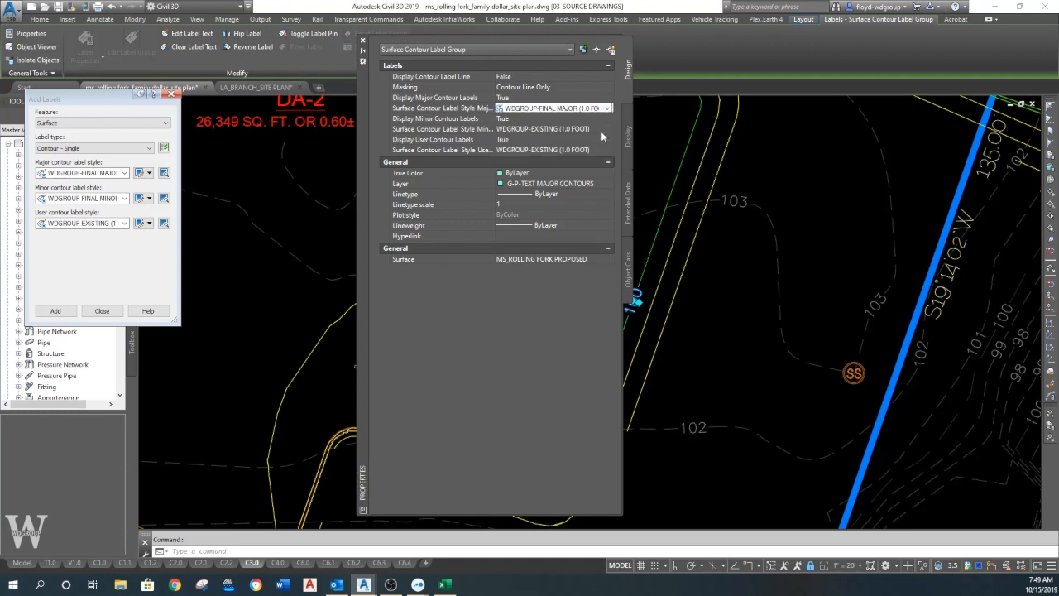
click(607, 130)
click(592, 162)
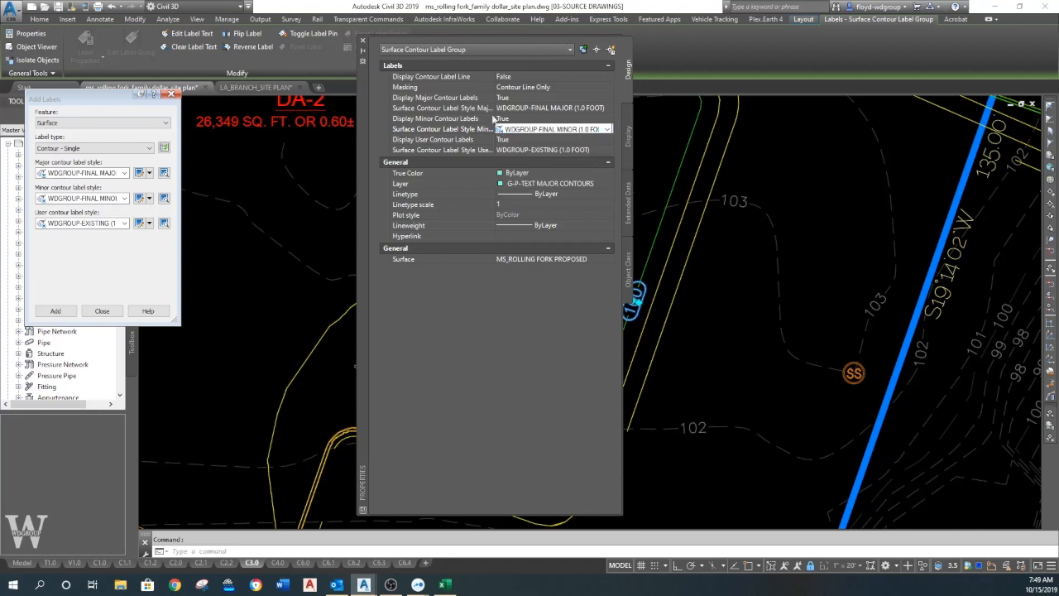
click(363, 40)
key(Escape)
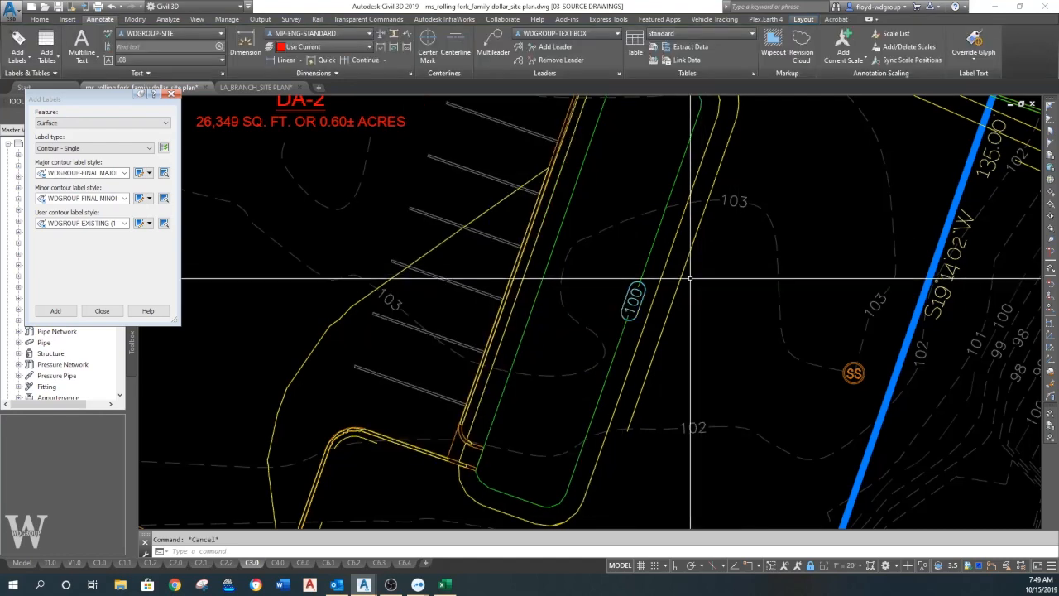
- Regenerate the model to refresh the display around the restyled contour label
scroll(664, 300, down, 1)
scroll(658, 300, up, 1)
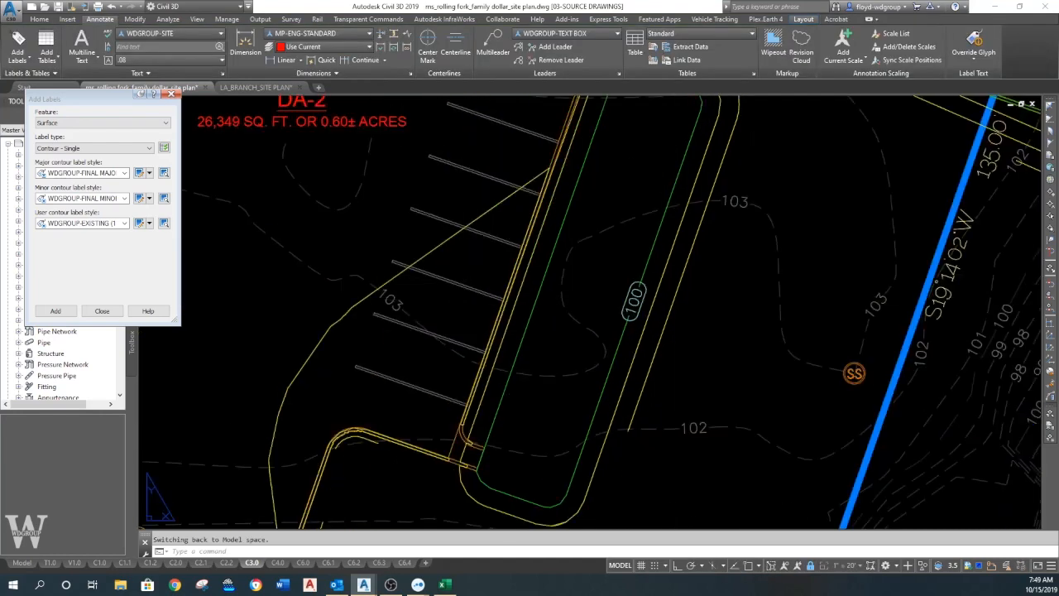
text(re)
key(Return)
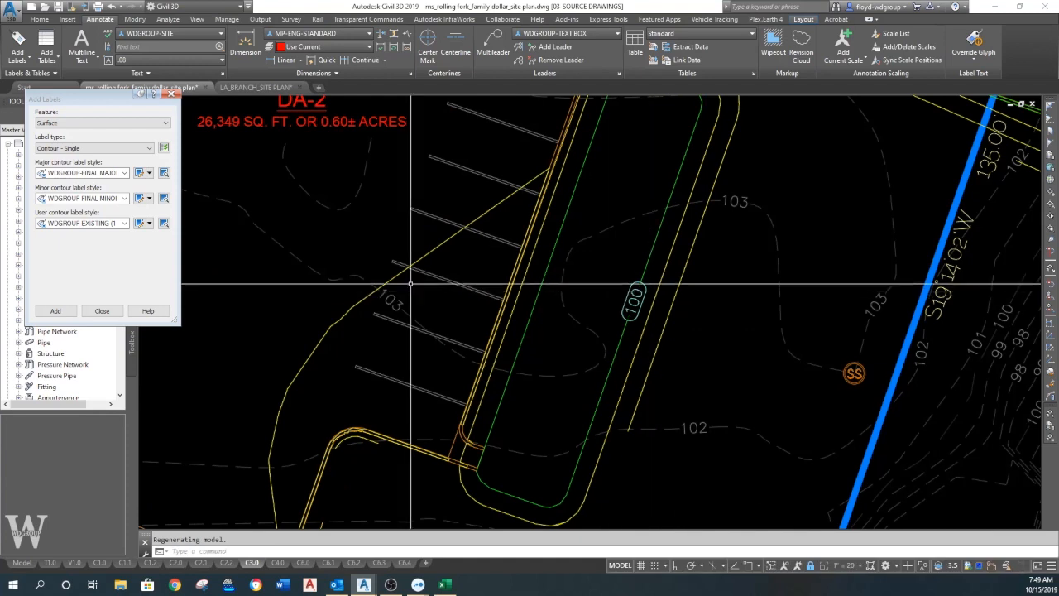
- Add single contour labels to the other contours of the basin beside DA-2 and to the contour crossing the adjacent parking stalls
click(56, 311)
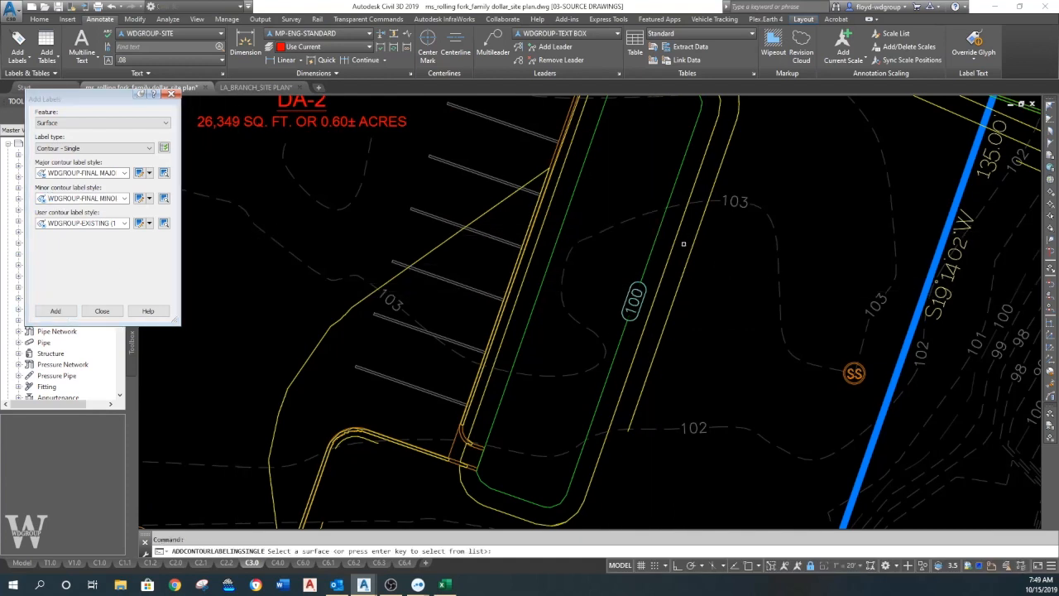
click(675, 239)
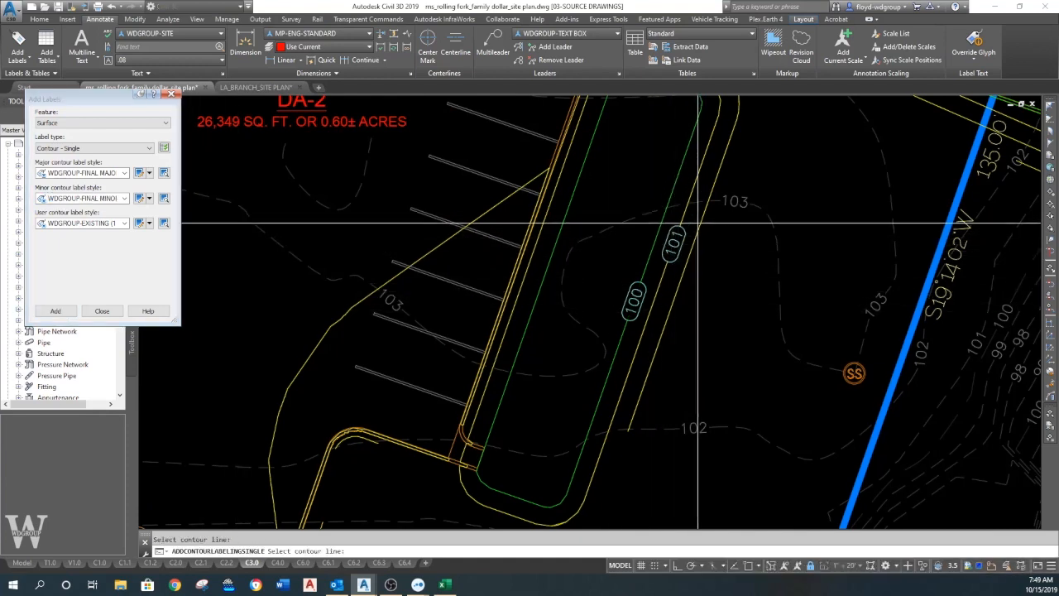
click(666, 316)
click(550, 259)
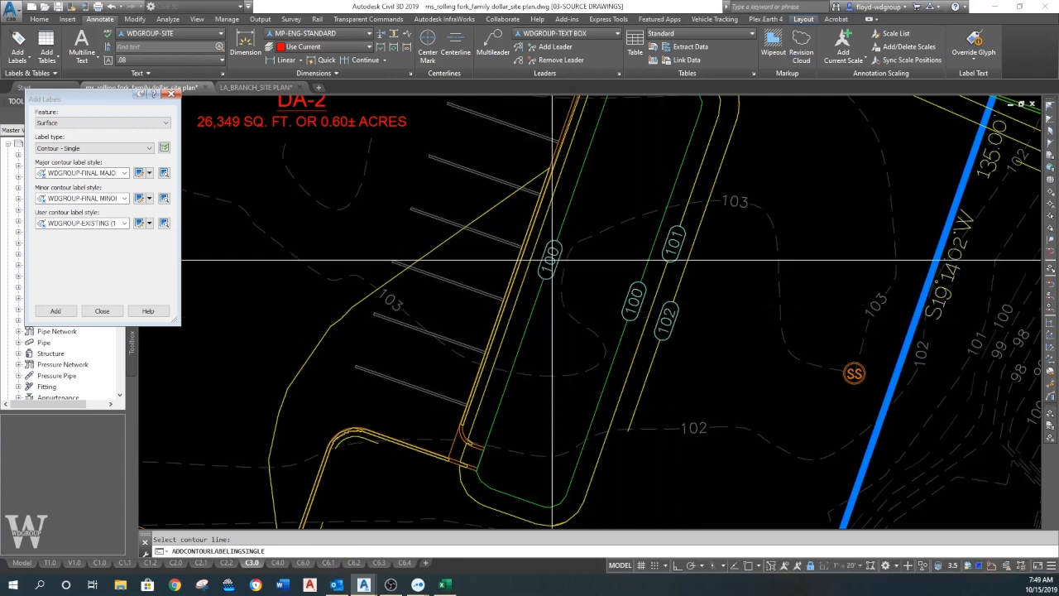
click(505, 338)
click(434, 249)
- Label the proposed contours across the DA-2 pavement, from the stalls in front of the building to the U.S. Highway 61 entrance
scroll(434, 248, down, 5)
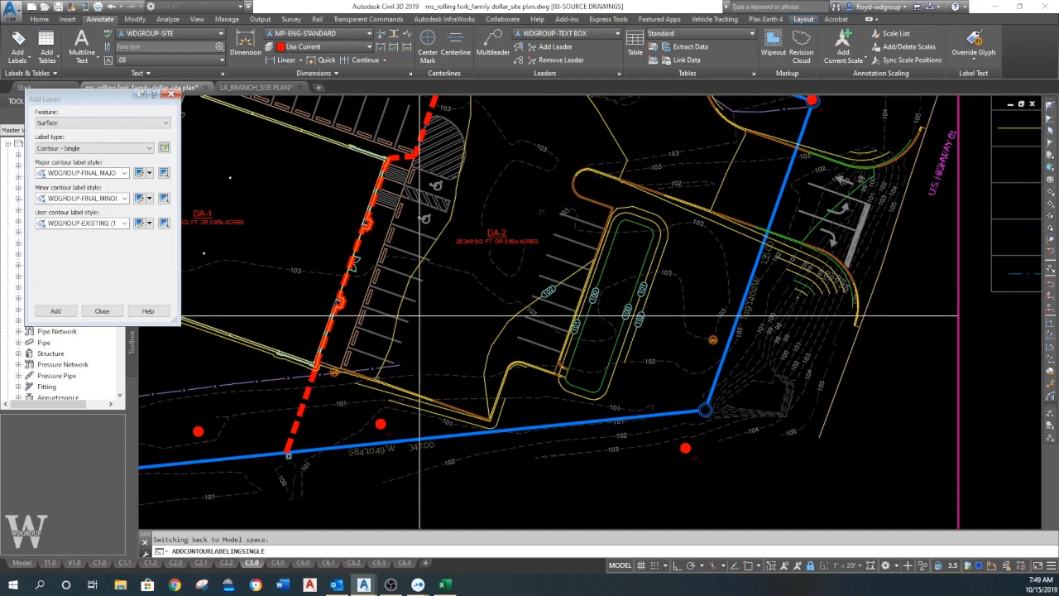
click(401, 311)
middle_drag(501, 205, 493, 281)
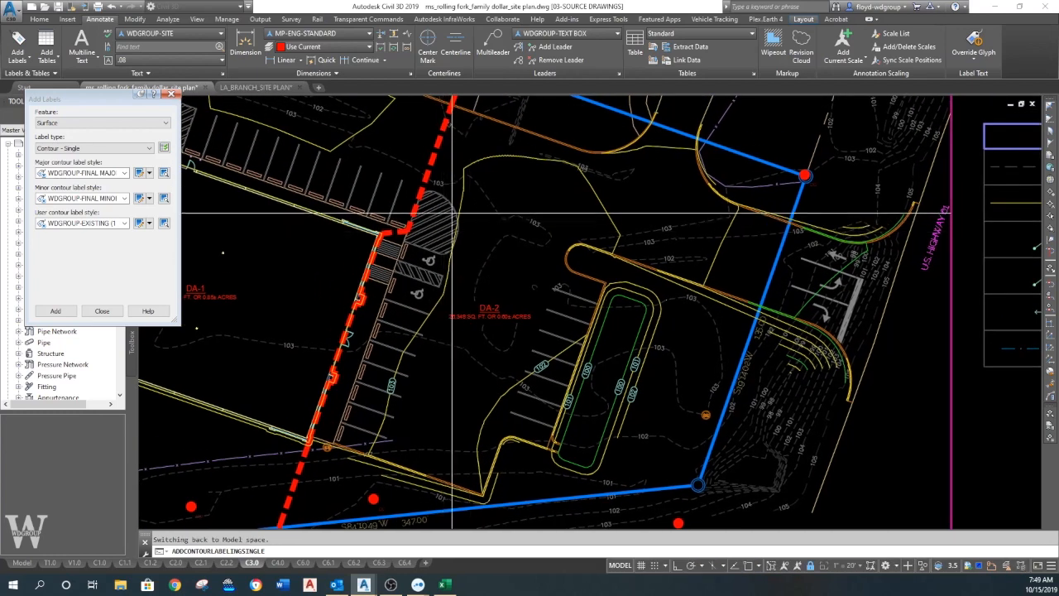
click(461, 204)
click(598, 199)
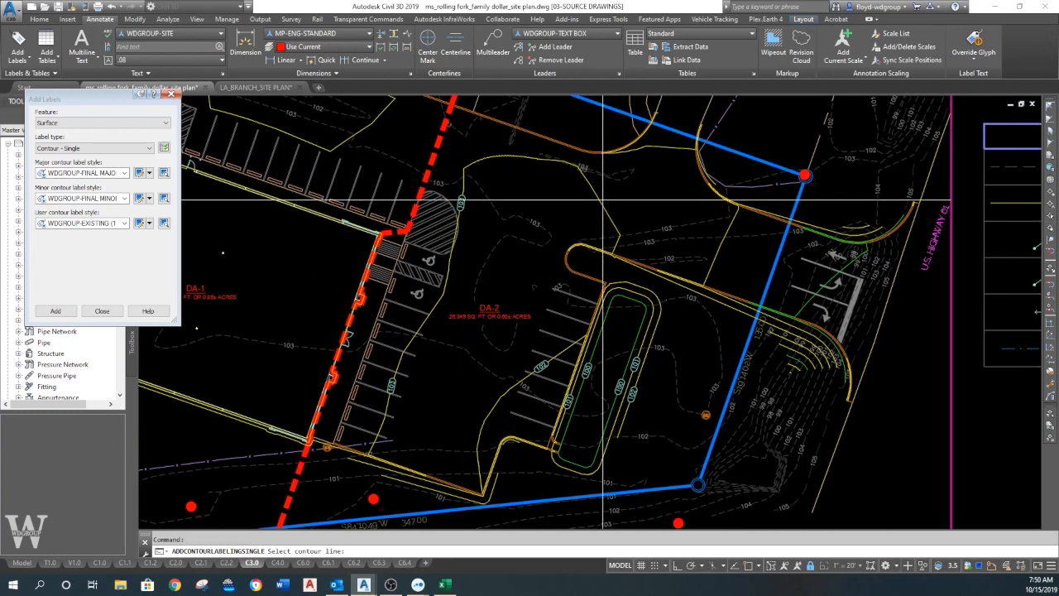
click(719, 250)
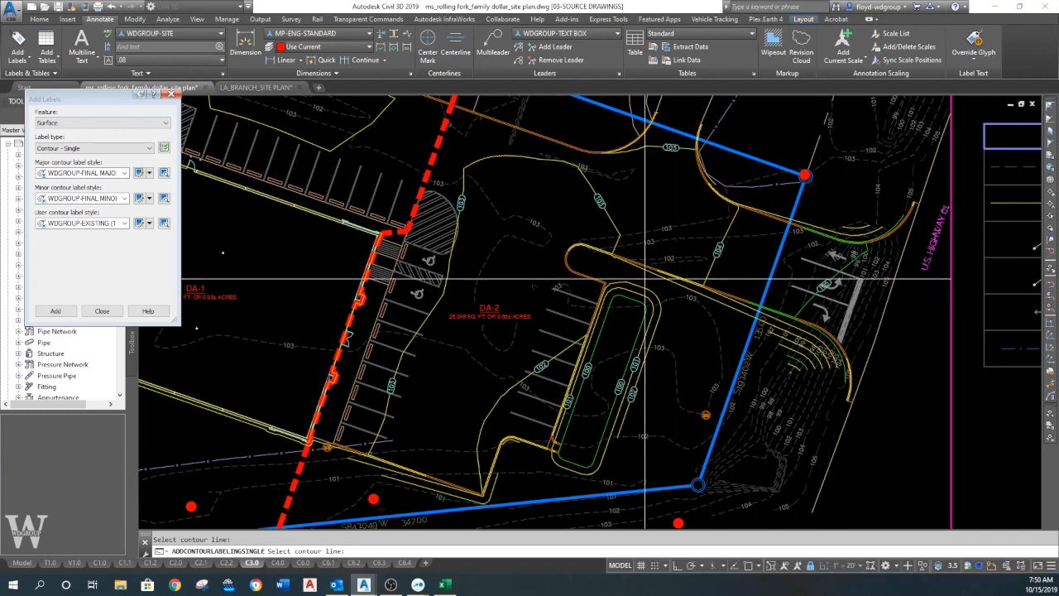
- Label the closed contour loop in the drive north of the DA-1 parking row on its upper, right and lower sides
middle_drag(648, 248, 902, 358)
click(520, 239)
click(587, 177)
click(523, 234)
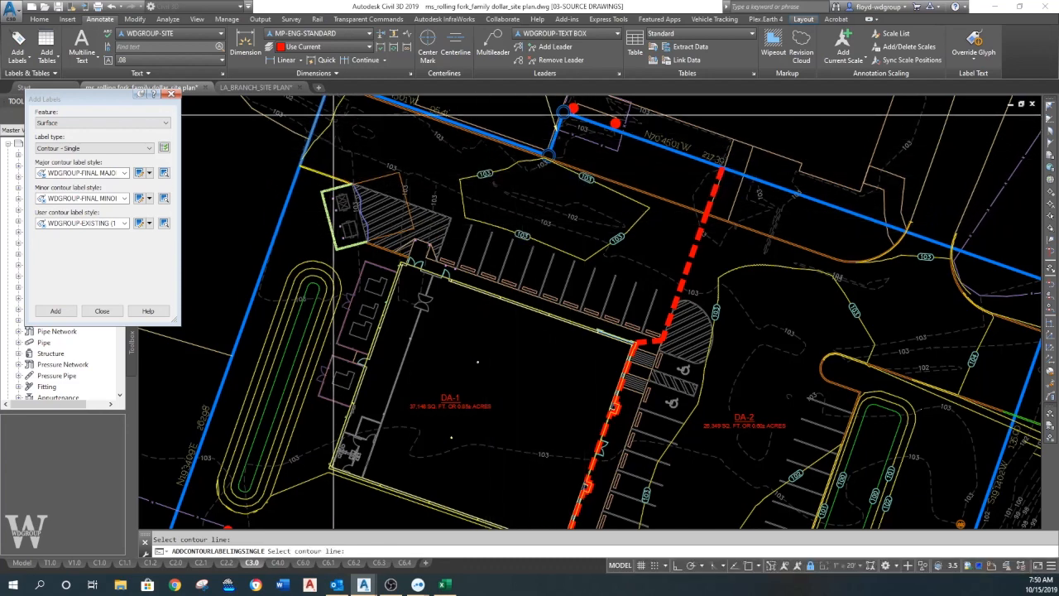
- Label each contour on both long sides of the narrow basin between the west property line and the DA-1 building
middle_drag(345, 220, 515, 123)
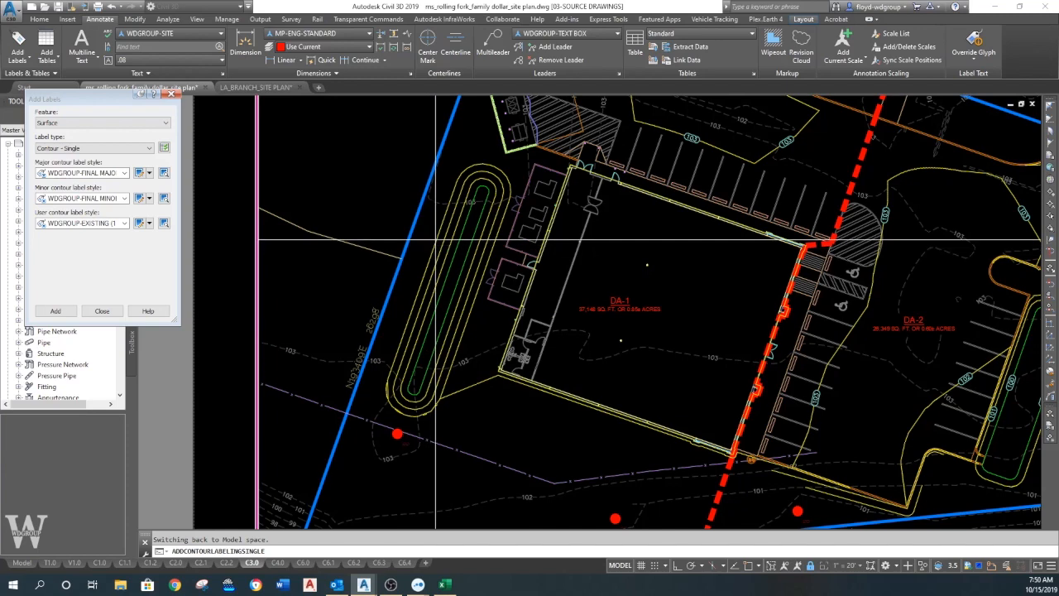
click(438, 237)
click(432, 272)
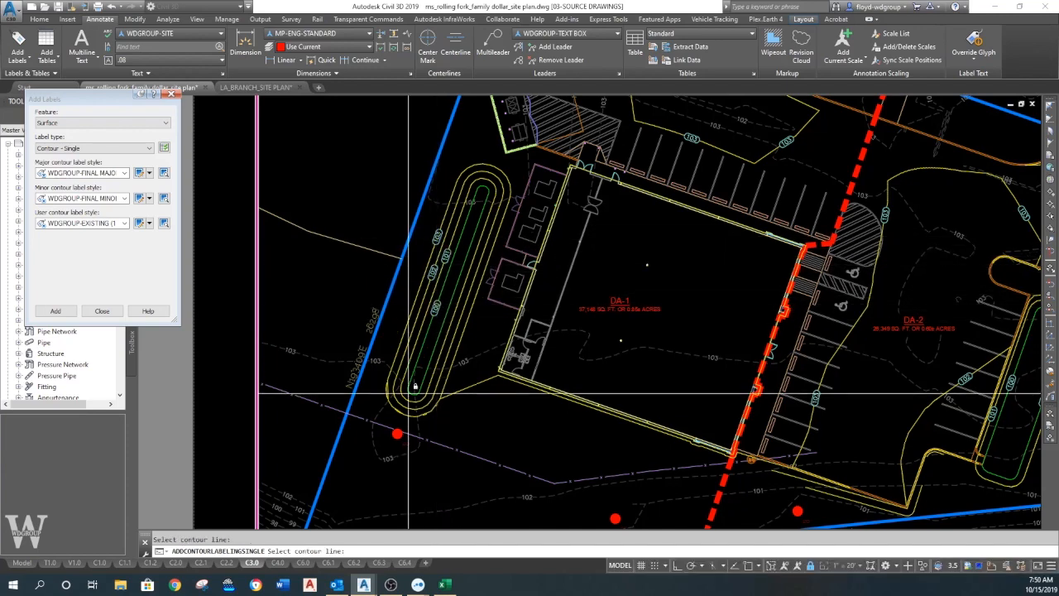
click(455, 287)
click(452, 315)
click(471, 289)
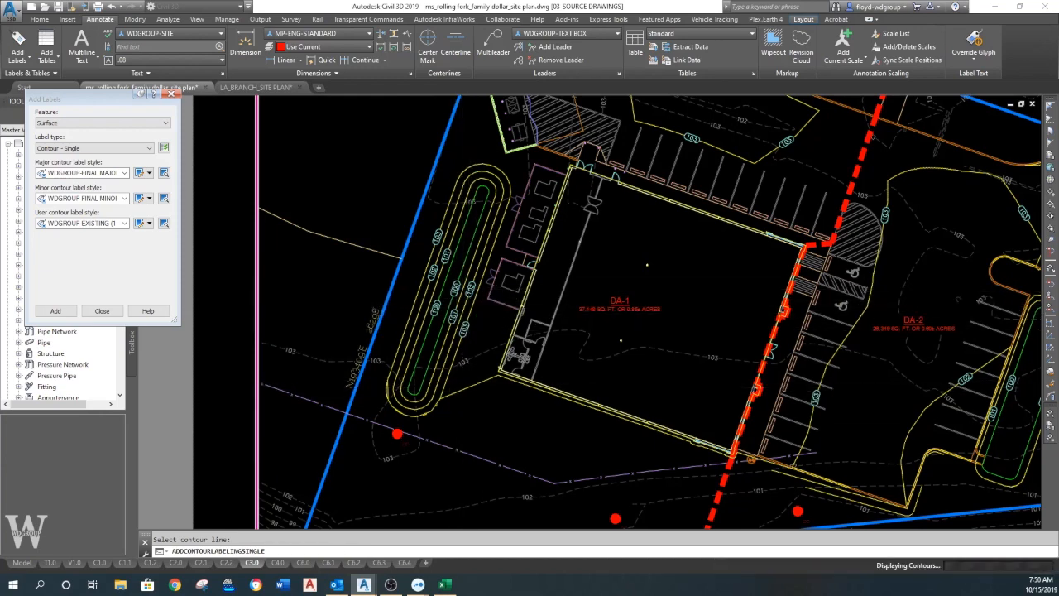
- Label the contour running from the west basin's south end to the building corner and end the contour labelling
scroll(391, 521, up, 3)
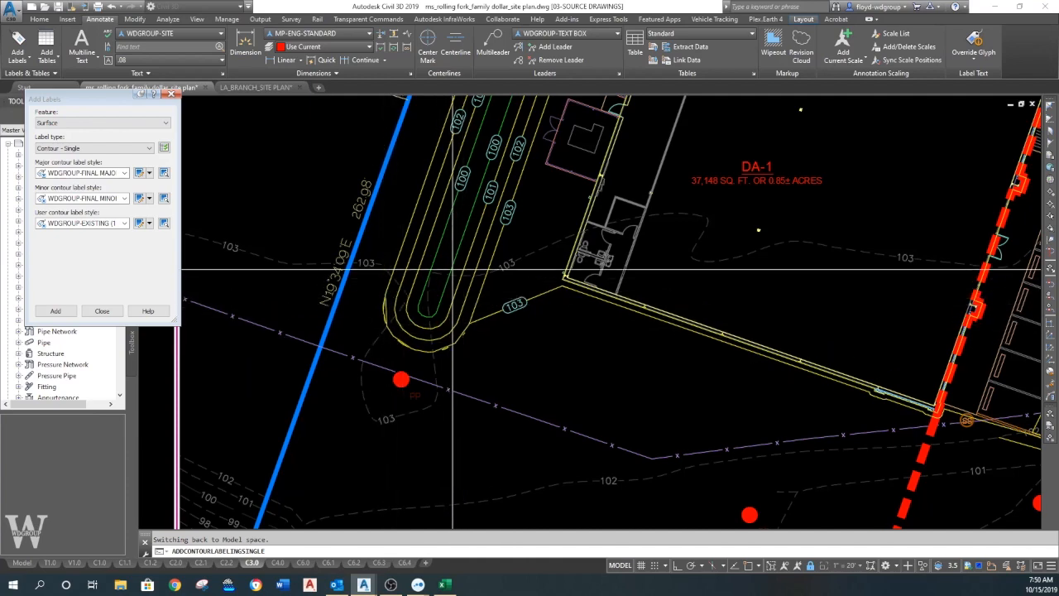
middle_drag(414, 316, 430, 318)
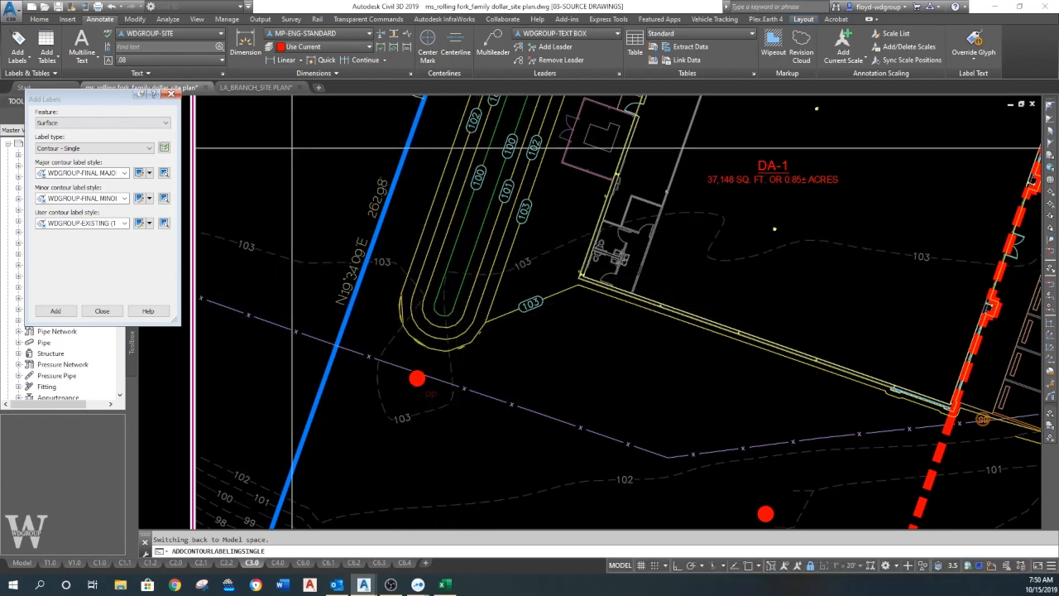
middle_drag(292, 149, 274, 189)
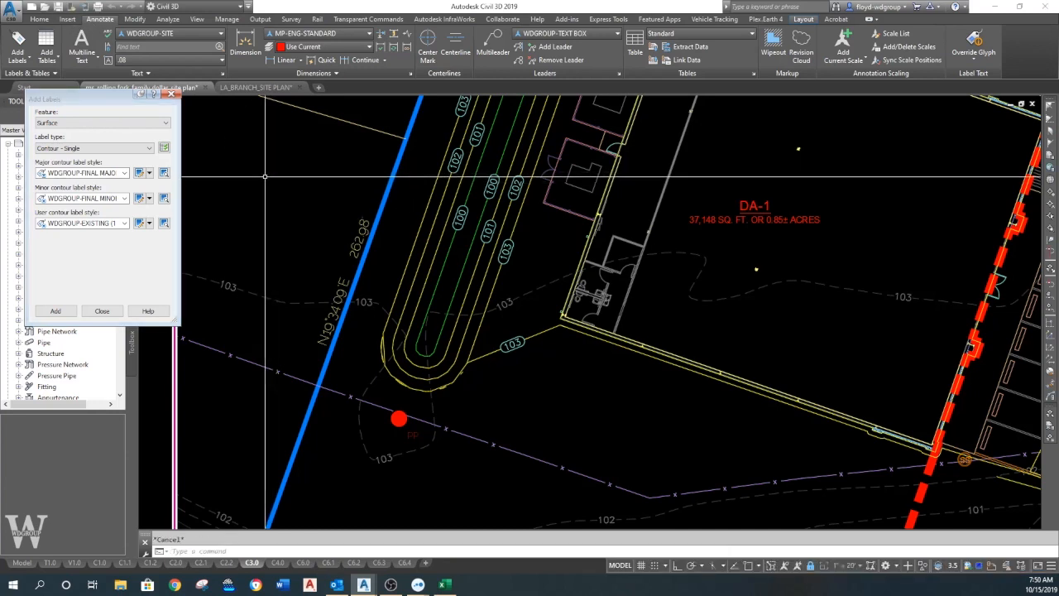
- Open the MS_ROLLING FORK_PROPOSED source drawing from the 004.019.004 ROLLING FORK FAMILY DOLLAR project folder under 004_EXECUTIVE HOLDINGS
click(45, 7)
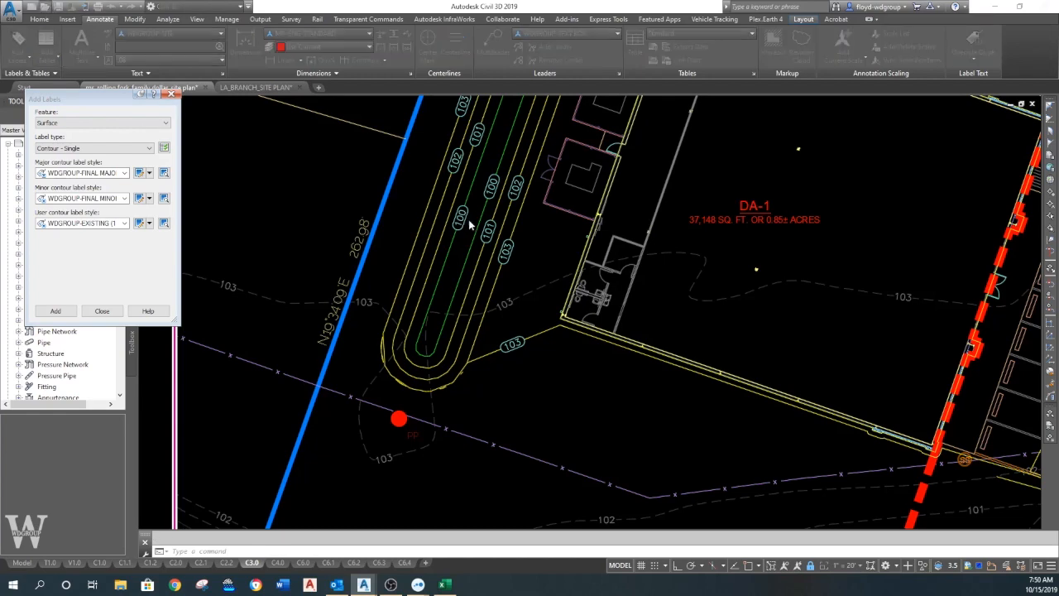
click(687, 236)
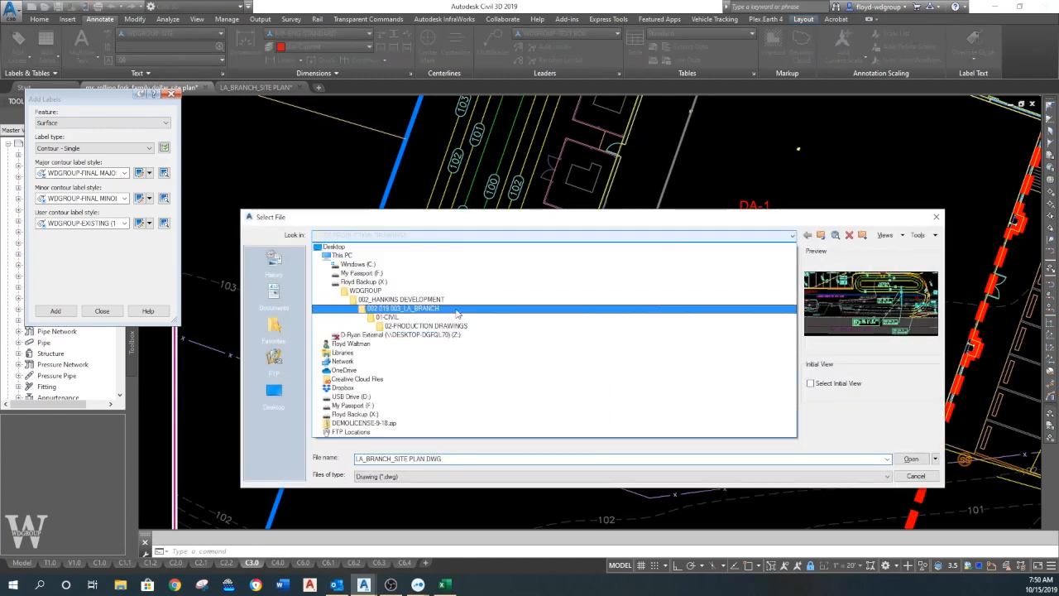
click(400, 296)
double_click(374, 298)
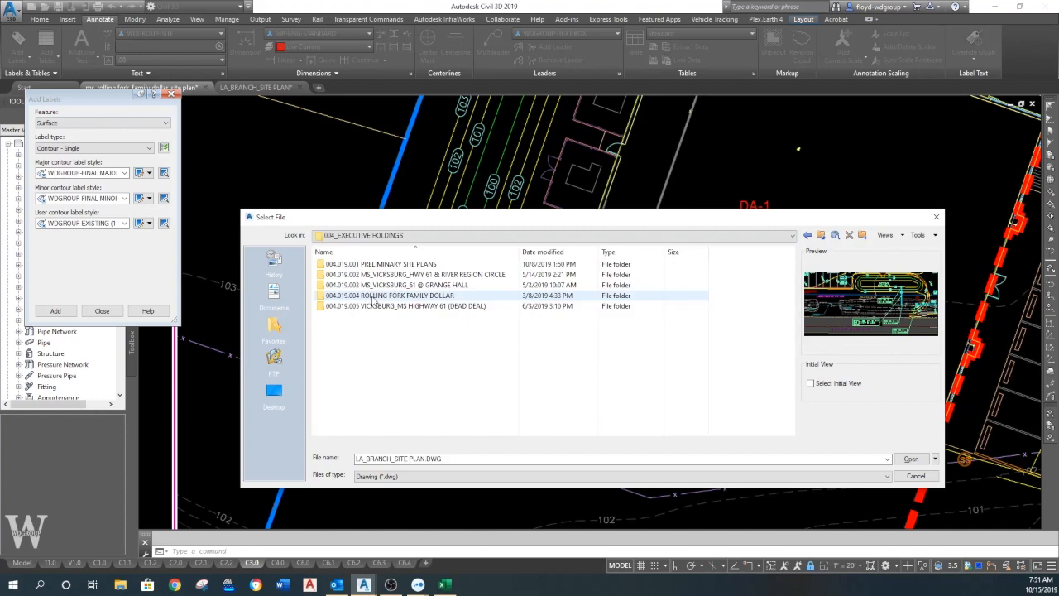
double_click(396, 297)
double_click(356, 263)
click(368, 285)
double_click(367, 285)
double_click(381, 287)
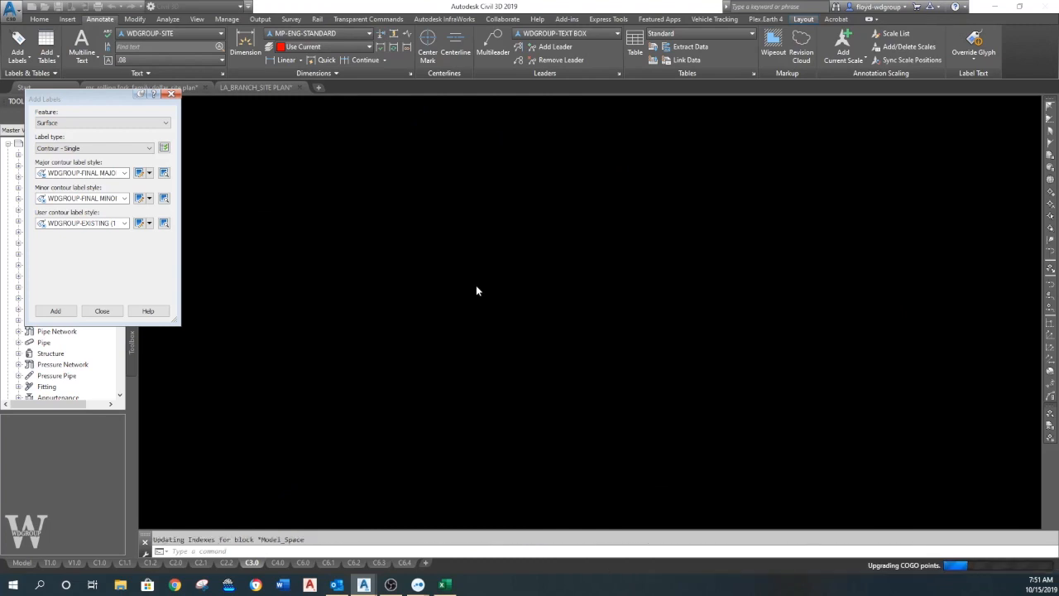
click(461, 301)
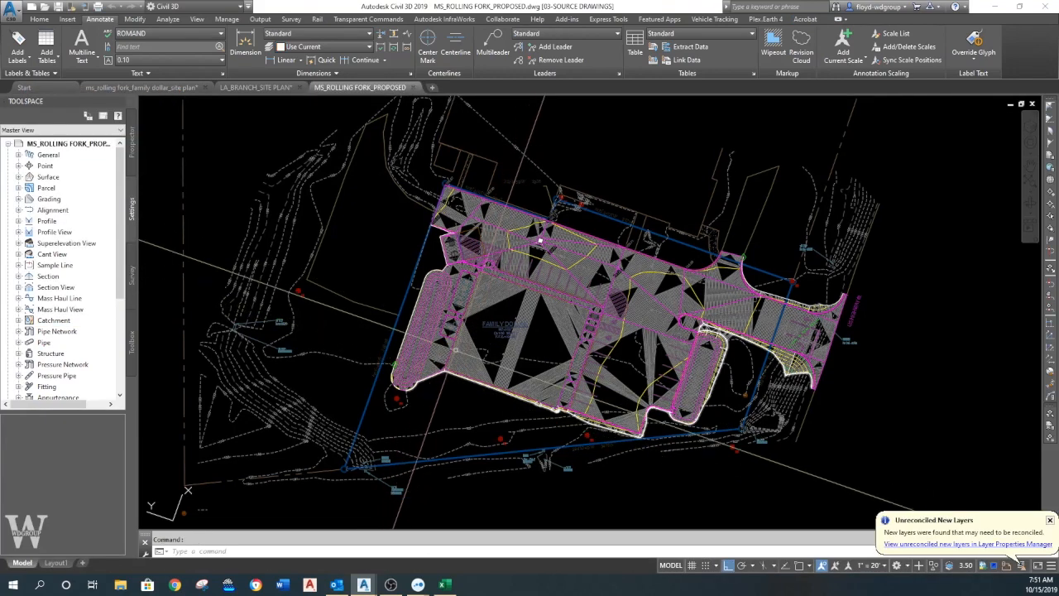
- Set the style of the MS_ROLLING FORK PROPOSED surface to OFF
click(480, 338)
right_click(466, 341)
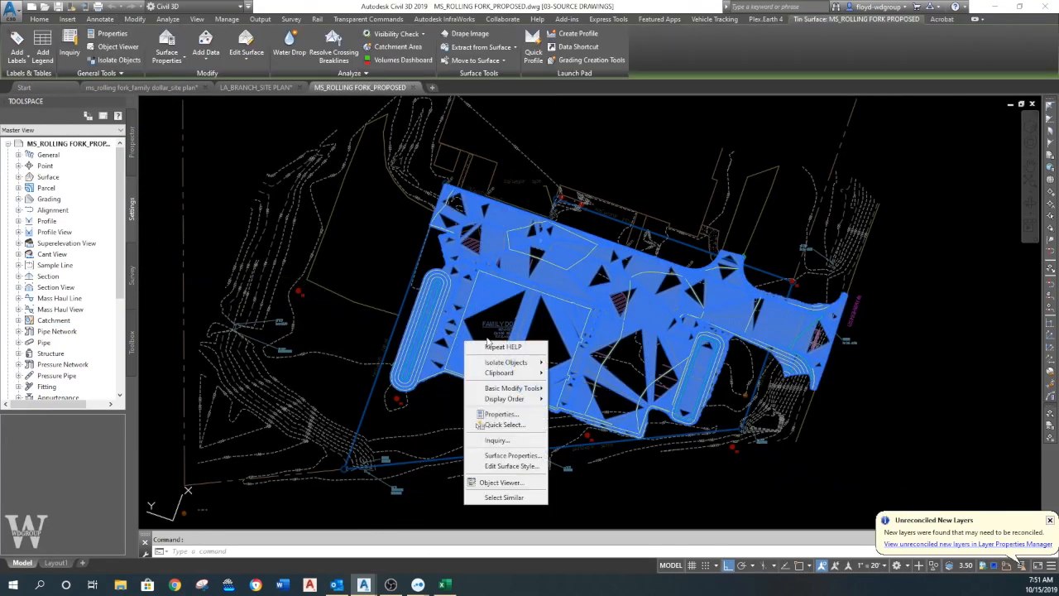
click(519, 456)
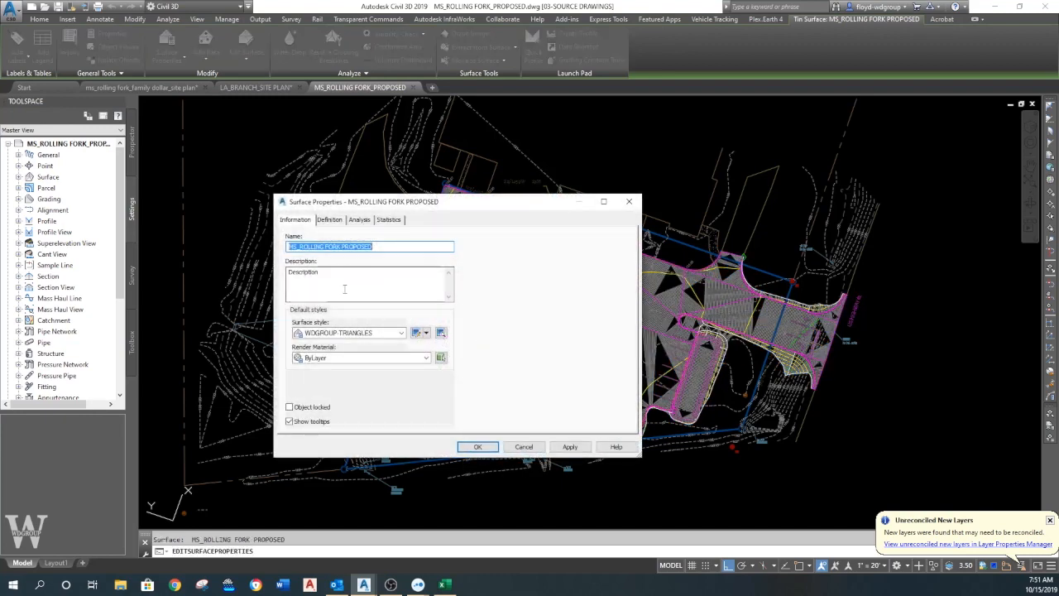
click(402, 333)
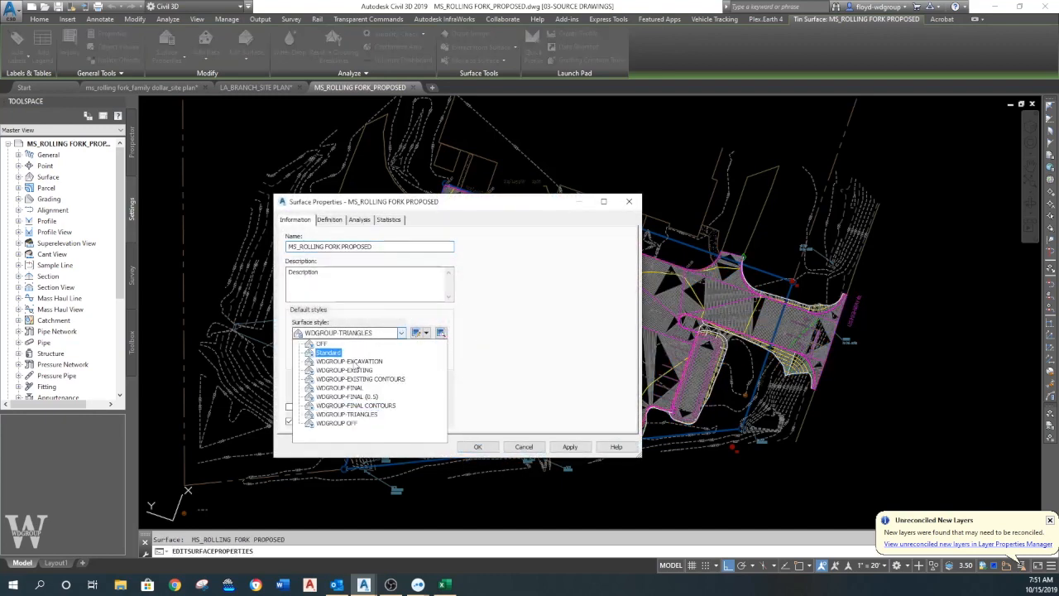
click(324, 345)
click(478, 447)
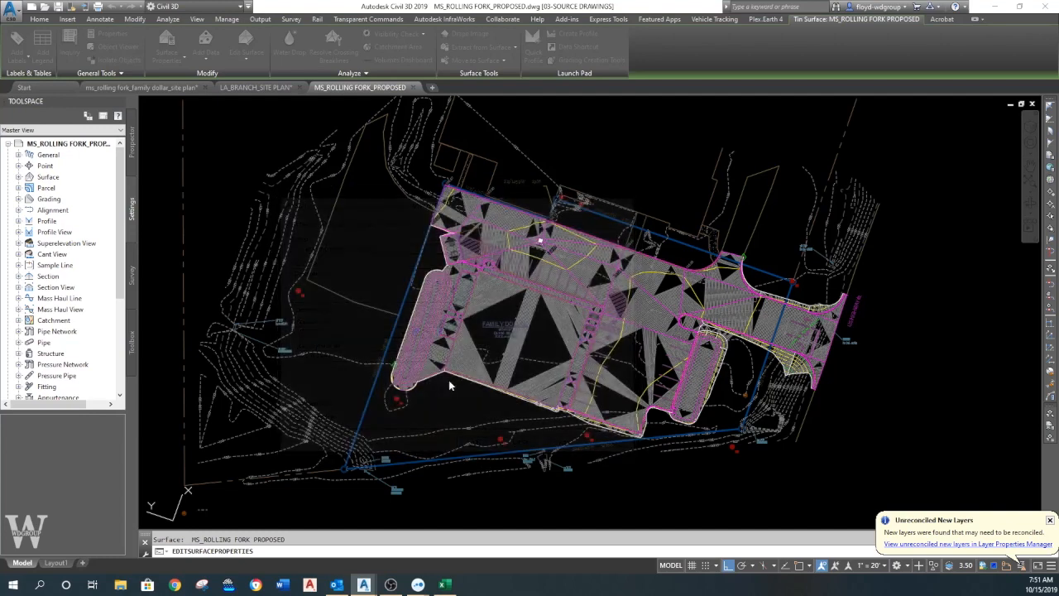
key(Escape)
- Erase the white boundary polyline that follows the outer edge of the west basin and the building
scroll(555, 306, up, 5)
scroll(428, 378, up, 4)
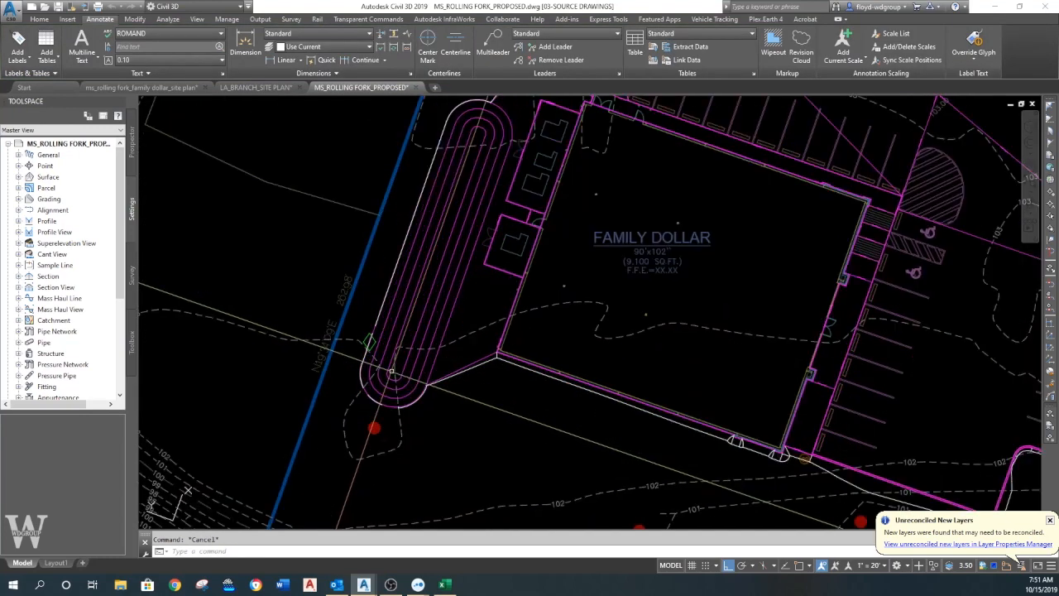
text(e)
key(Return)
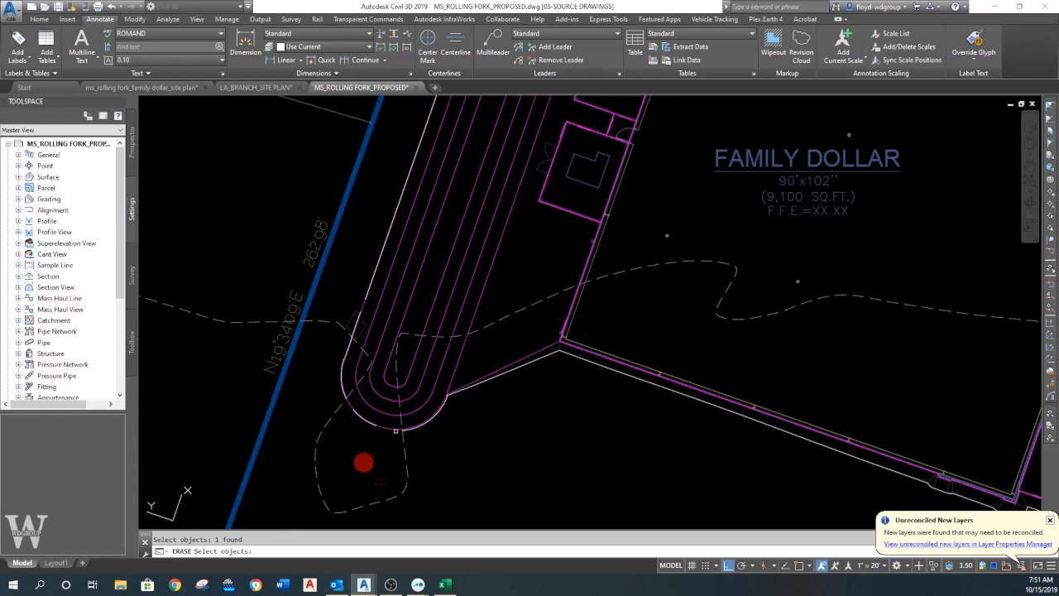
key(Return)
middle_drag(482, 423, 501, 424)
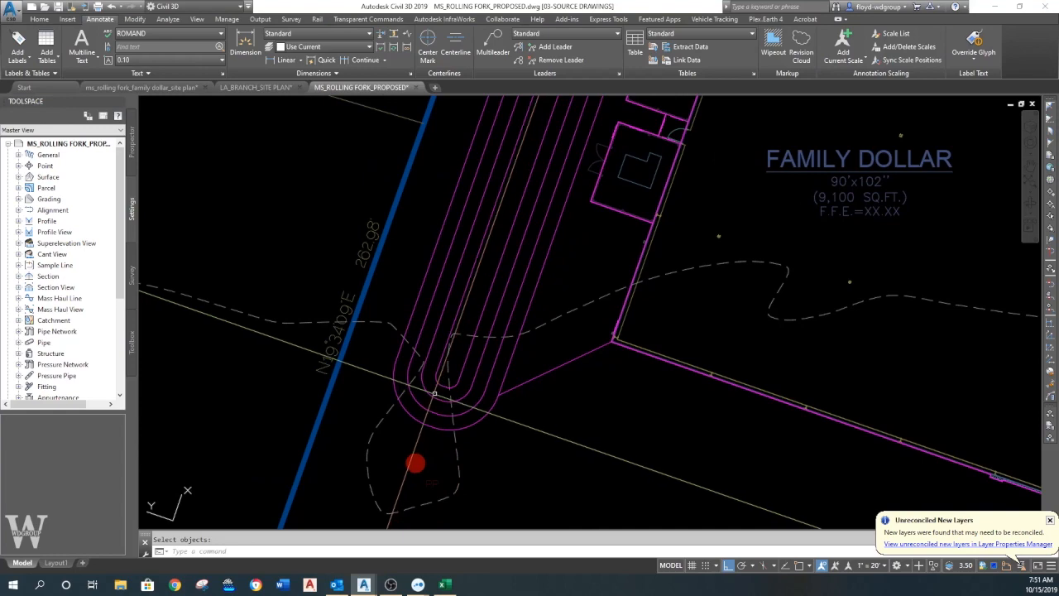
click(397, 359)
key(Escape)
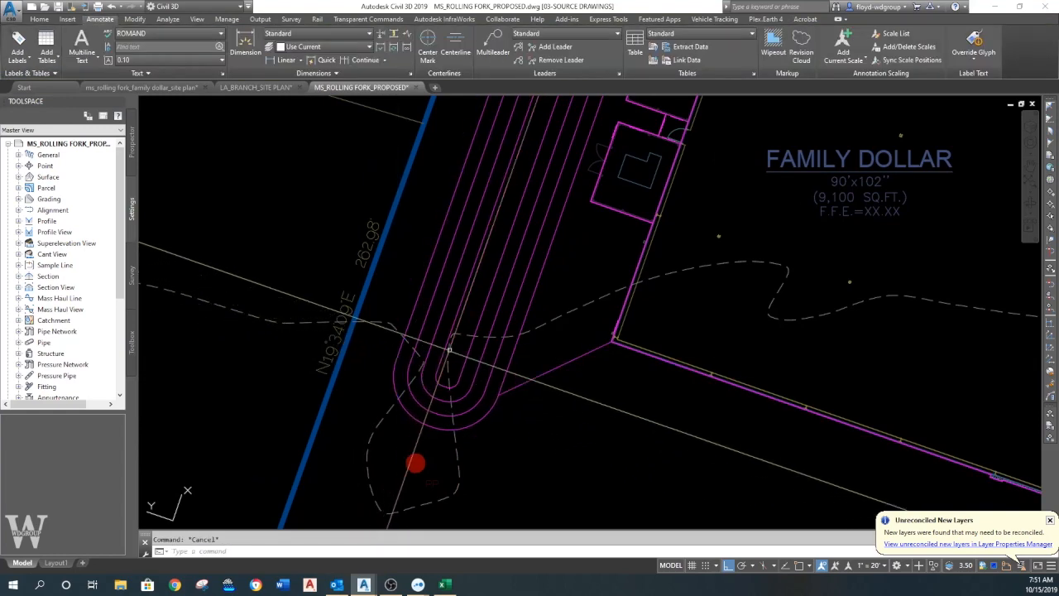
middle_drag(450, 352, 443, 372)
text(pl)
key(Return)
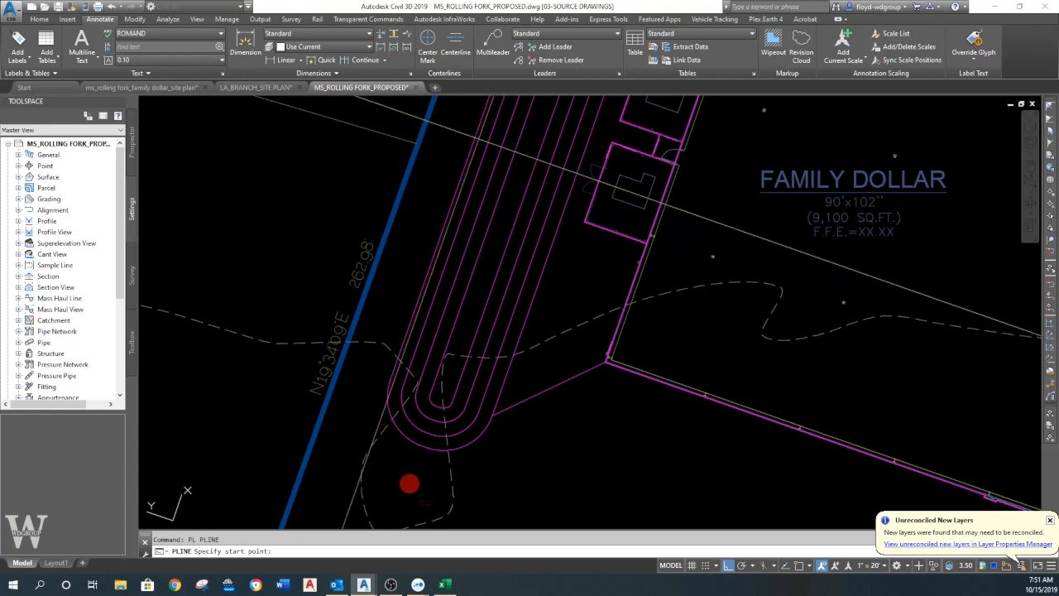
click(480, 118)
key(Escape)
key(Return)
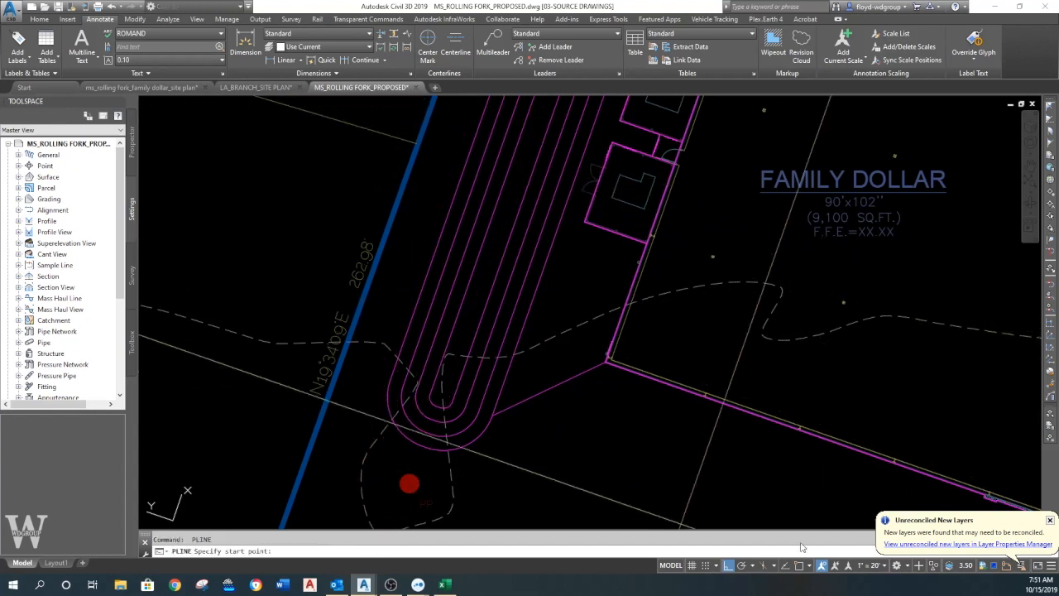
- Turn object snap on and draw a straight polyline segment down the west basin's outermost line on its property-line side
click(807, 567)
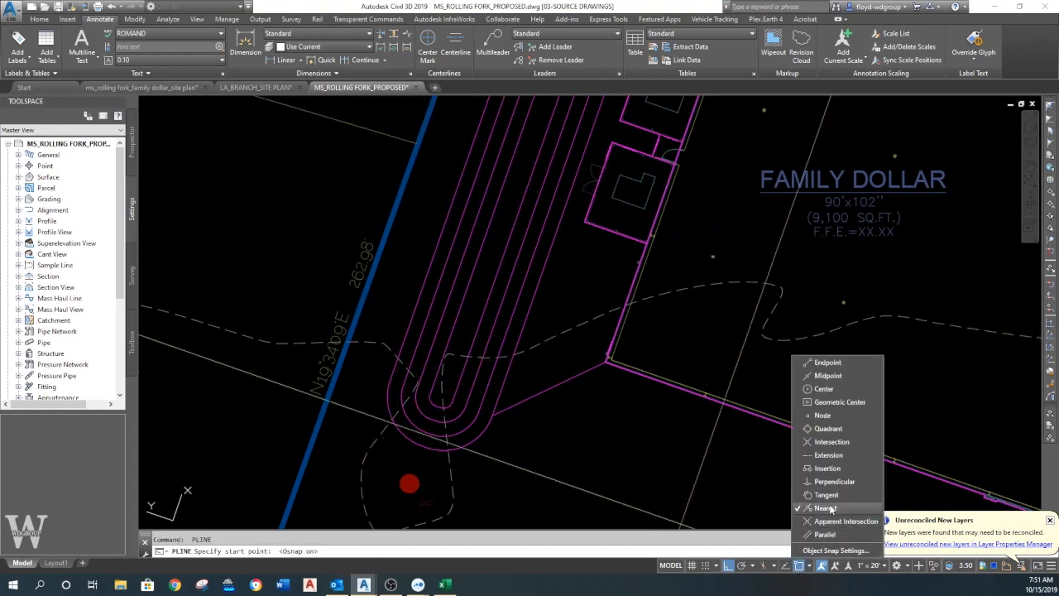
click(391, 196)
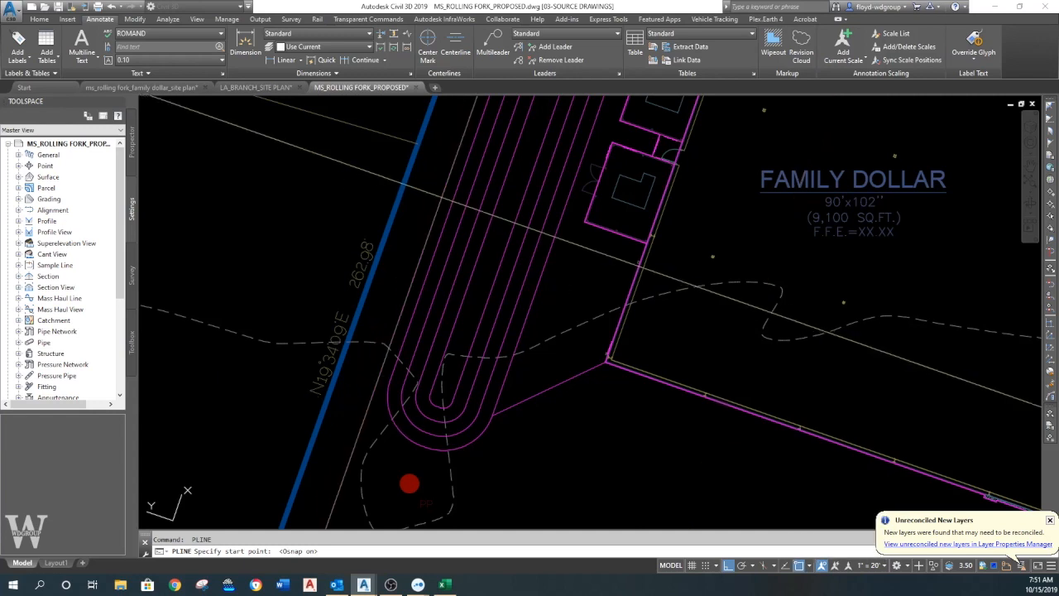
text(pl)
key(Return)
click(488, 99)
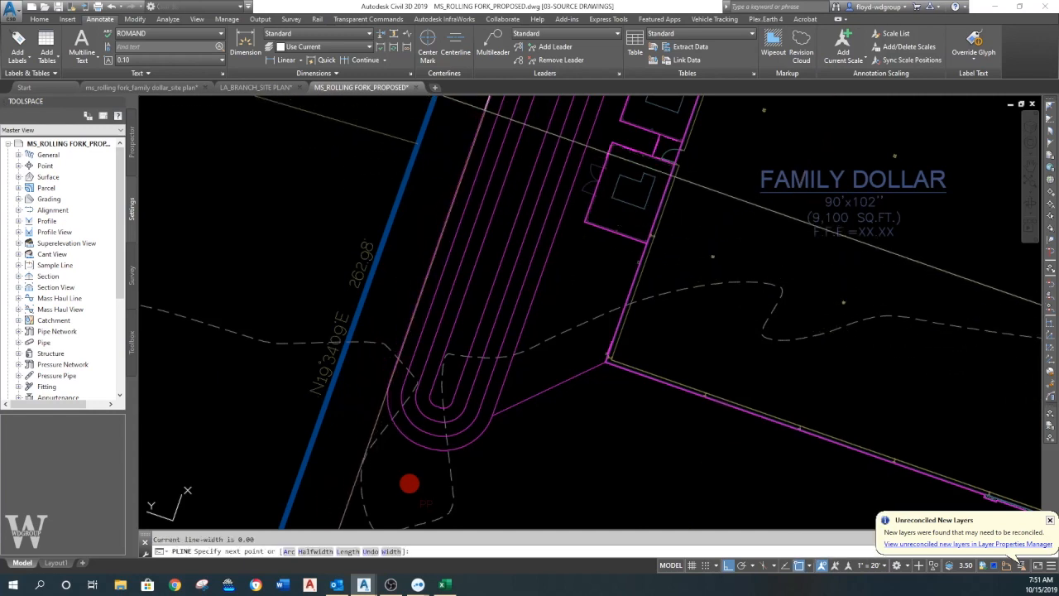
click(389, 397)
- Continue the boundary polyline around the west basin's rounded end with an arc and a short straight segment along its outermost line
text(a)
key(Return)
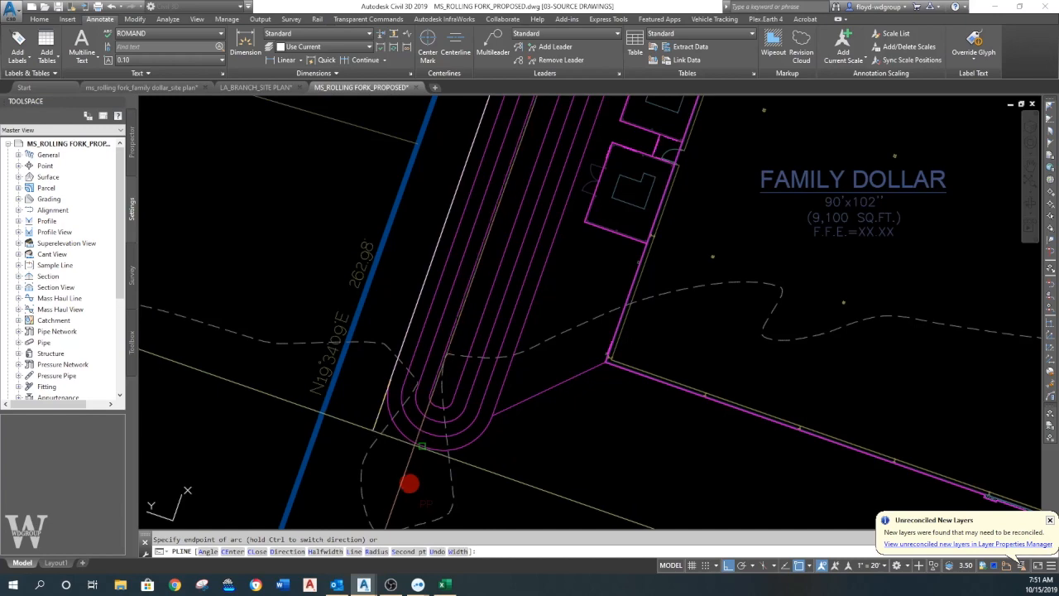
scroll(434, 436, up, 7)
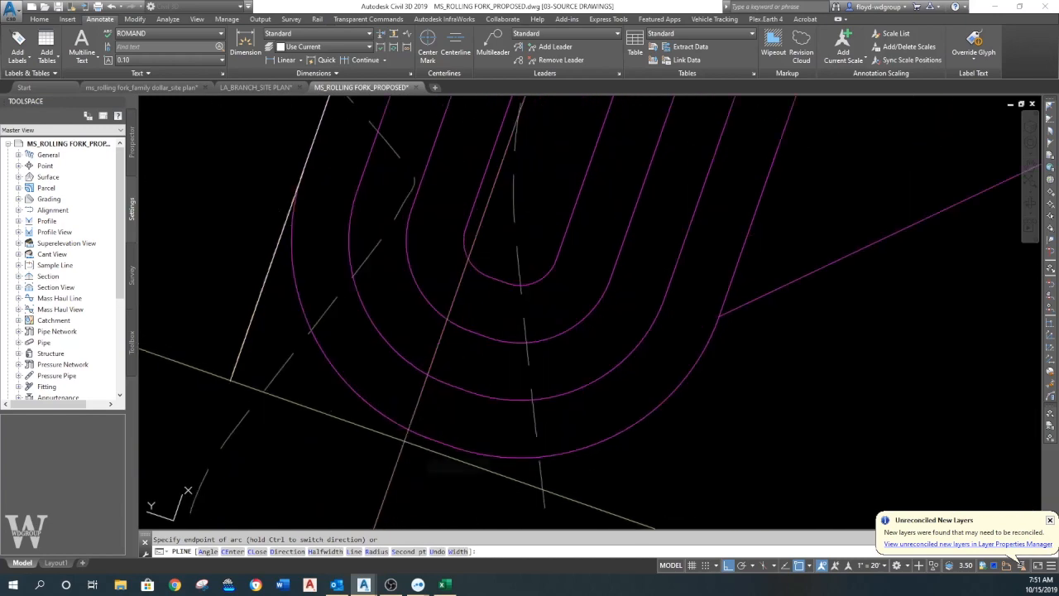
click(432, 439)
text(l)
key(Return)
click(451, 446)
- Continue the polyline with an arc to the slanted tie line and a straight segment up the basin's building side, and end it
text(a)
key(Return)
click(712, 340)
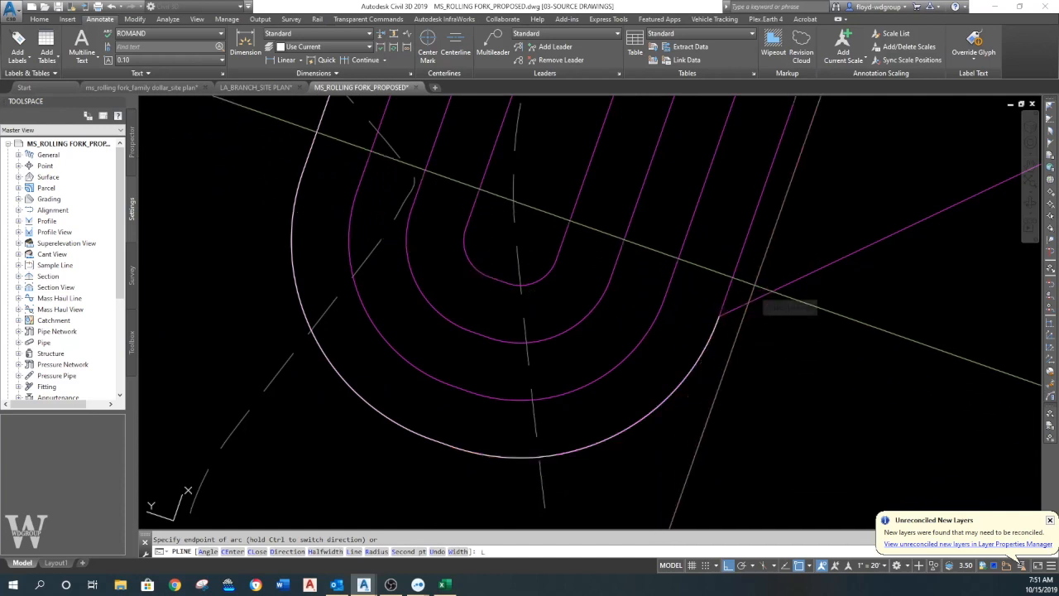
text(l)
key(Return)
middle_drag(750, 287, 717, 339)
text(m)
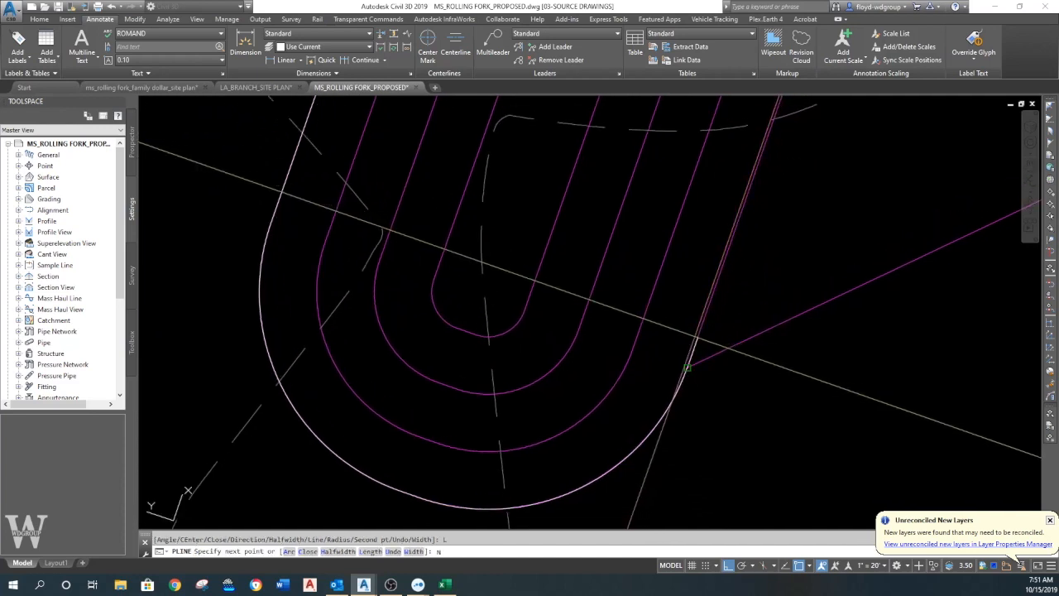
key(Escape)
- Offset the traced basin polyline 5 units outward
text(o)
key(Return)
text(5)
key(Return)
click(669, 413)
click(724, 433)
key(Return)
scroll(686, 393, down, 3)
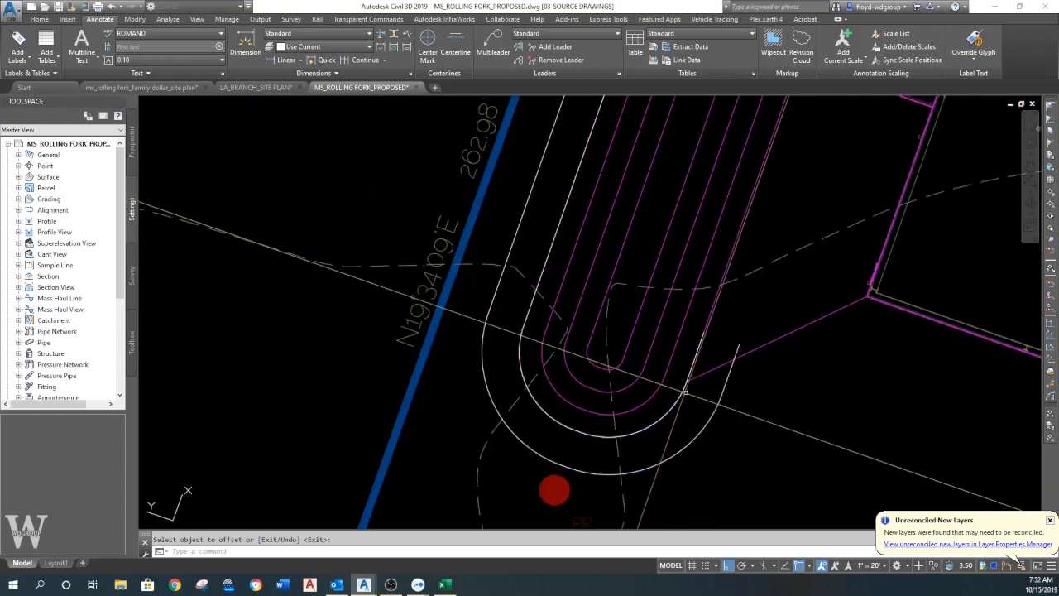
- Break the offset polyline on the property-line side at its apparent intersection with the existing dashed contour
middle_drag(686, 393, 687, 305)
middle_drag(551, 311, 575, 421)
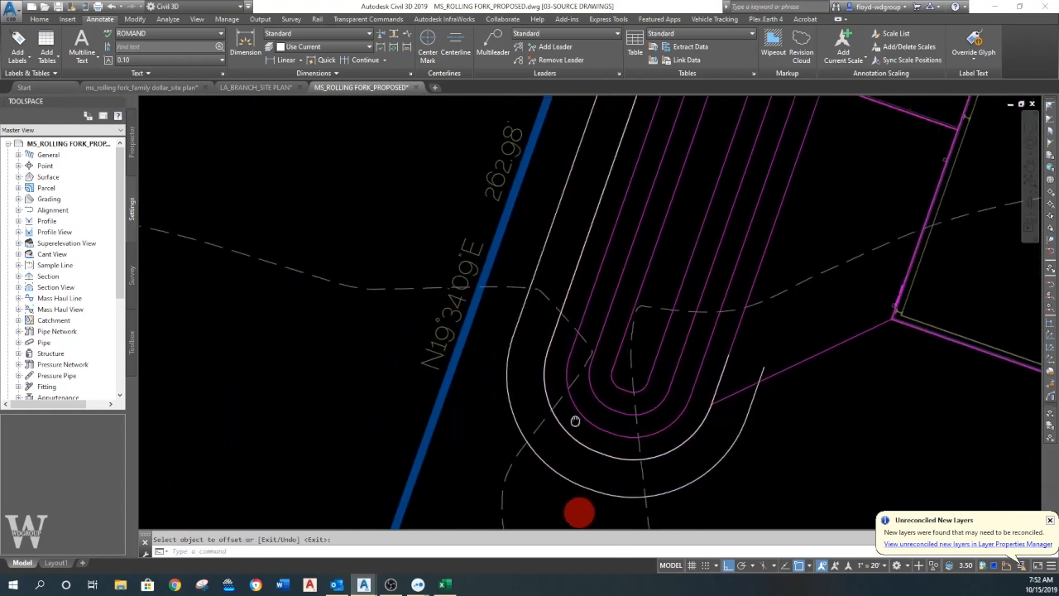
text(br)
key(Return)
click(536, 270)
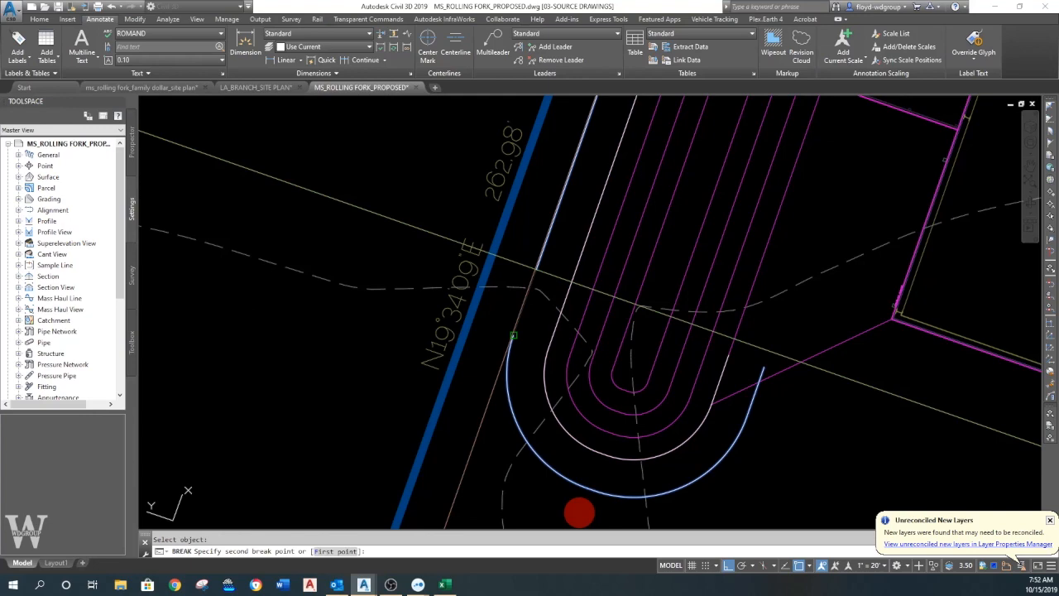
text(f)
key(Return)
text(app)
key(Return)
scroll(515, 295, up, 4)
click(515, 295)
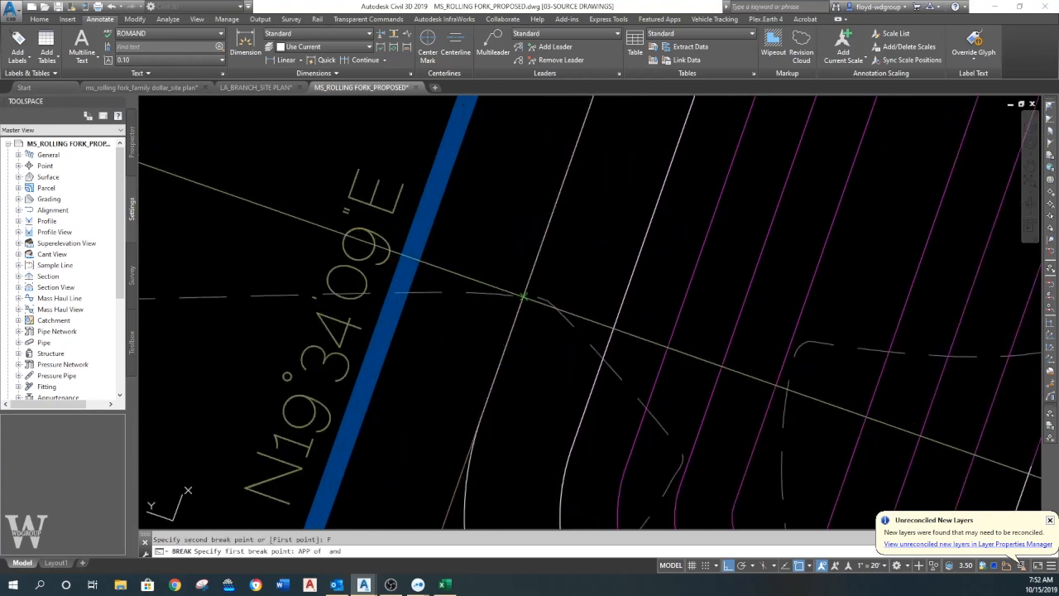
- Erase the straight remainder of the offset polyline beyond the break at the dashed contour
click(532, 241)
key(Return)
scroll(524, 294, down, 2)
middle_drag(910, 451, 591, 327)
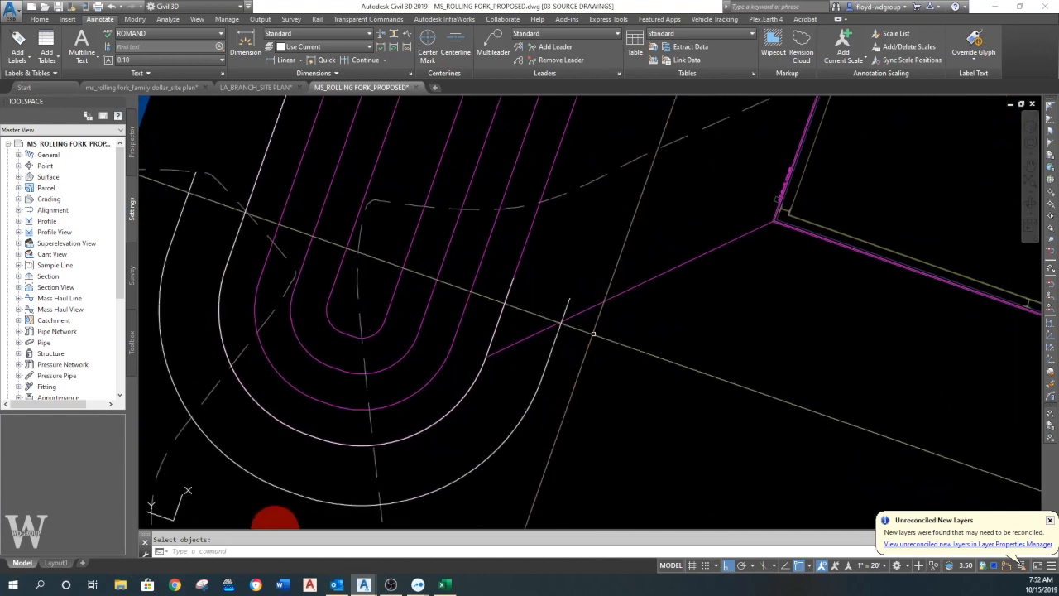
- Break off the offset polyline's building-side end beyond its apparent intersection with the slanted line to the building corner
text(br)
key(Return)
click(552, 347)
text(app)
key(Return)
click(562, 321)
click(570, 297)
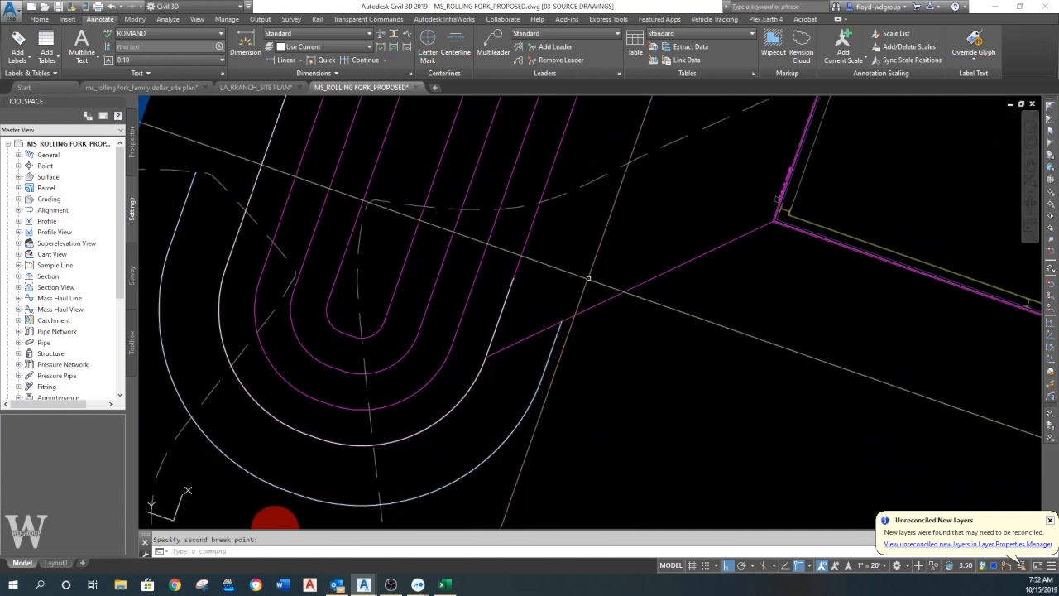
- Erase the original white polyline traced over the basin's outermost line
text(e)
key(Return)
key(Return)
- Check the elevation of the offset polyline in its properties
click(549, 349)
right_click(556, 343)
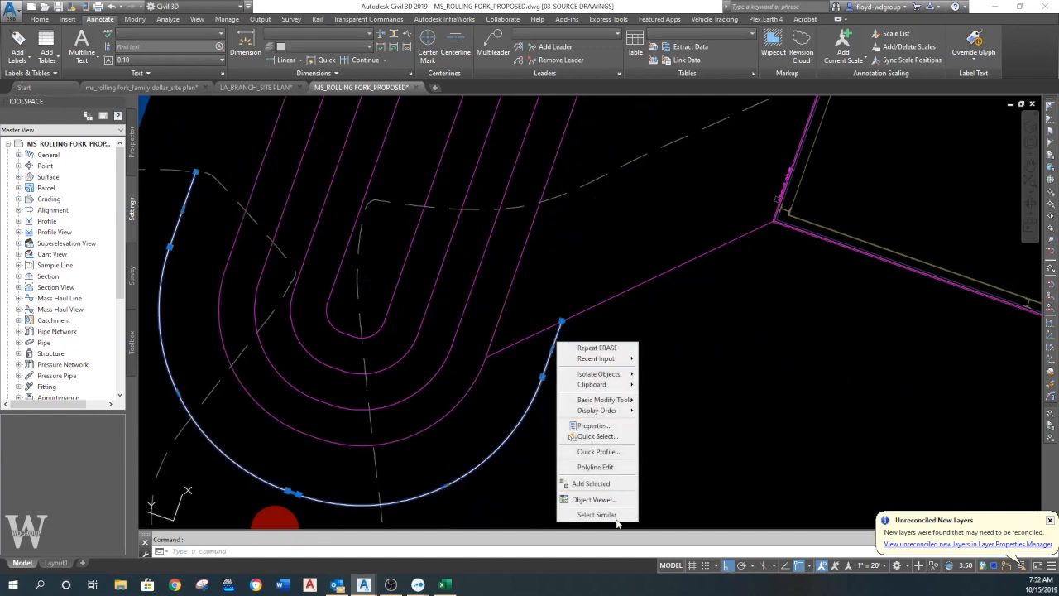
click(593, 425)
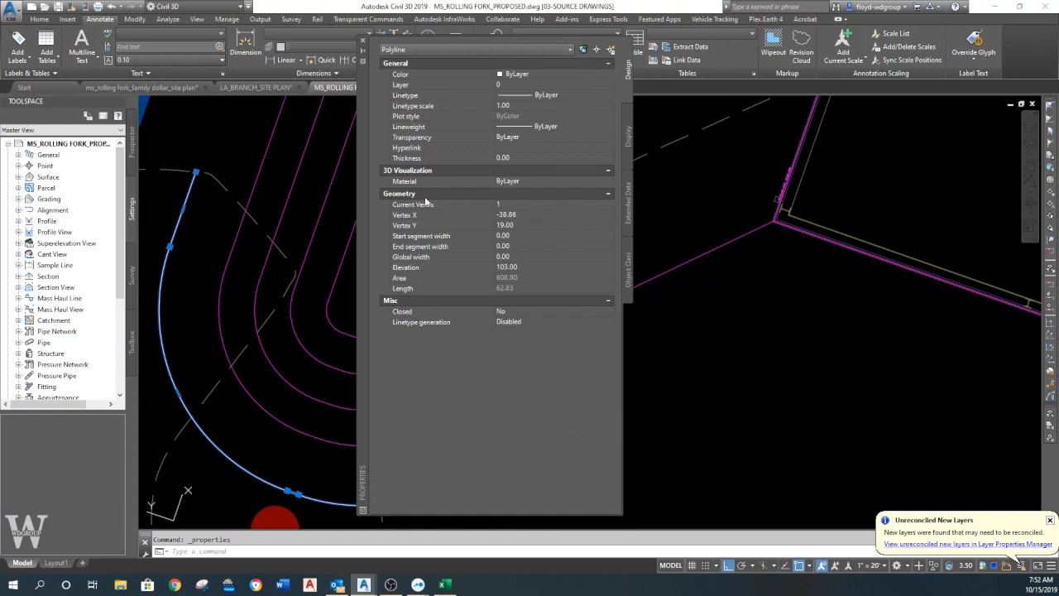
click(360, 41)
key(Escape)
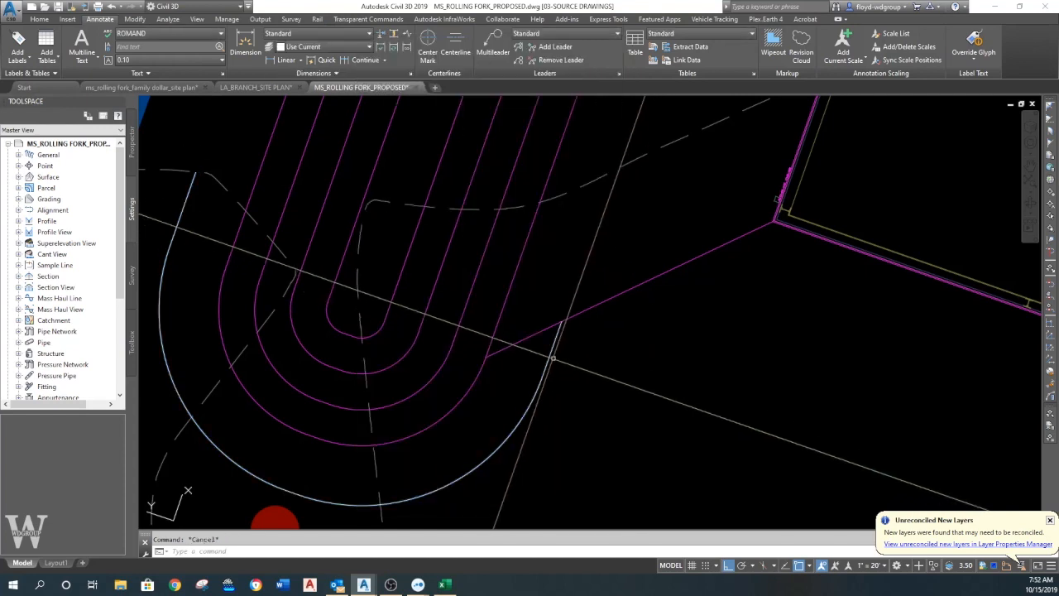
- Break the basin feature line where its slanted segment meets the end of the offset polyline
scroll(633, 352, down, 2)
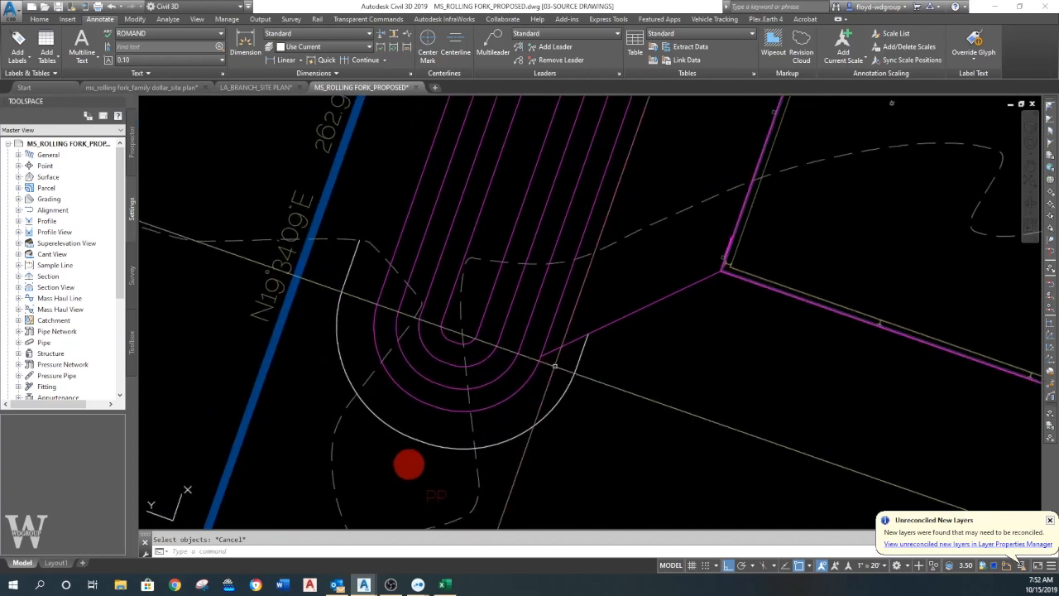
click(579, 338)
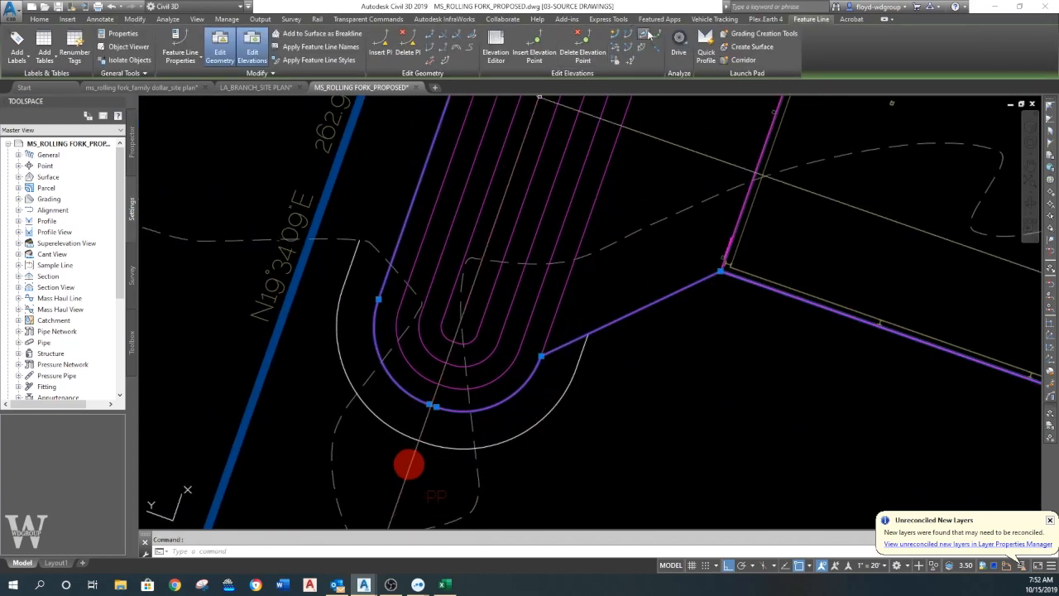
click(428, 37)
click(570, 340)
text(F)
key(Return)
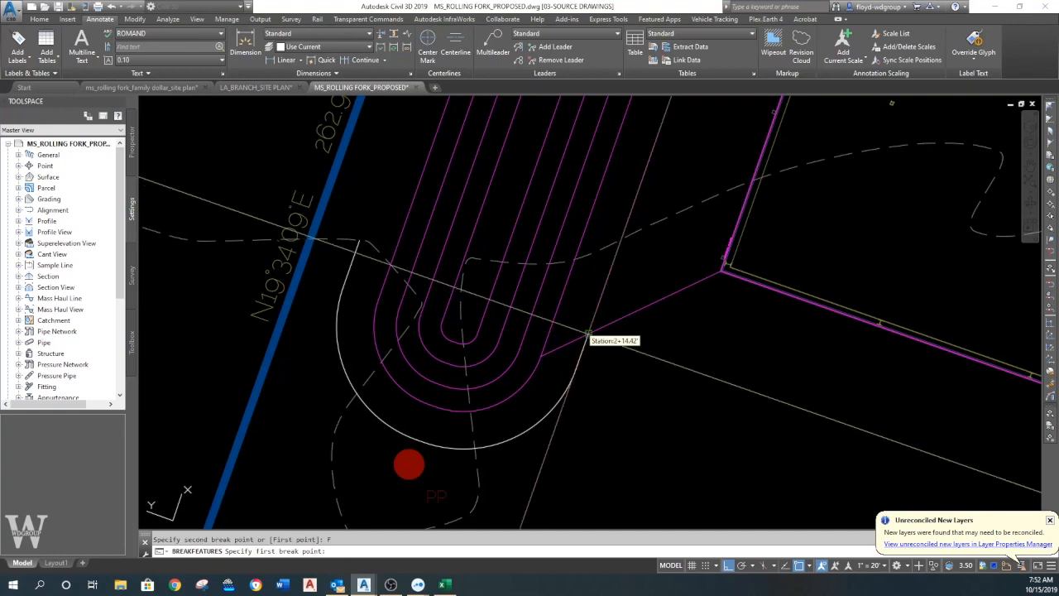
click(588, 334)
key(Escape)
- Break the feature line at the basin's outermost line and erase the short slanted piece reaching to the offset polyline
click(557, 349)
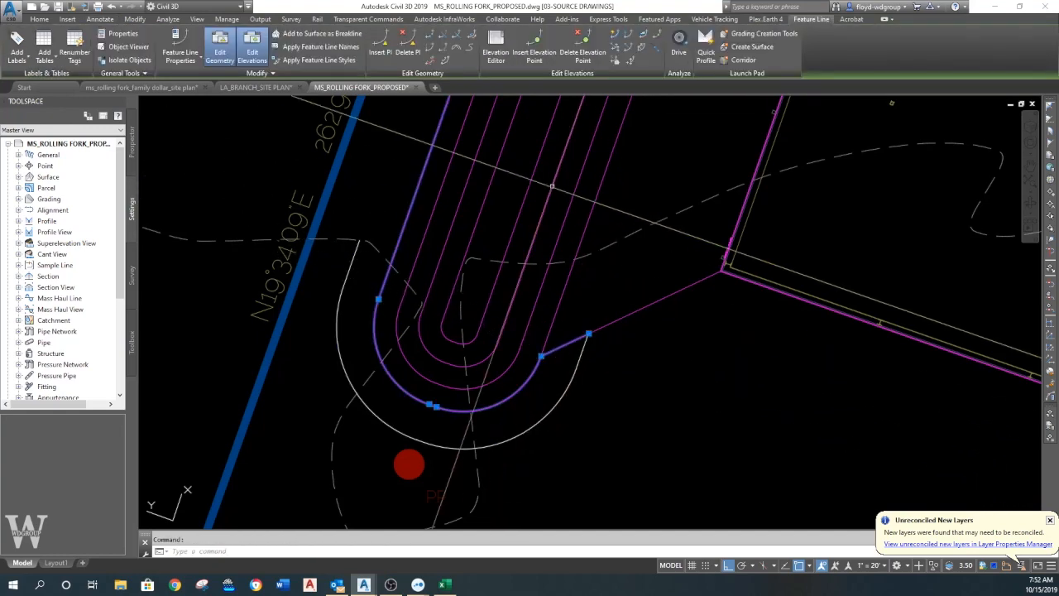
click(429, 37)
click(550, 354)
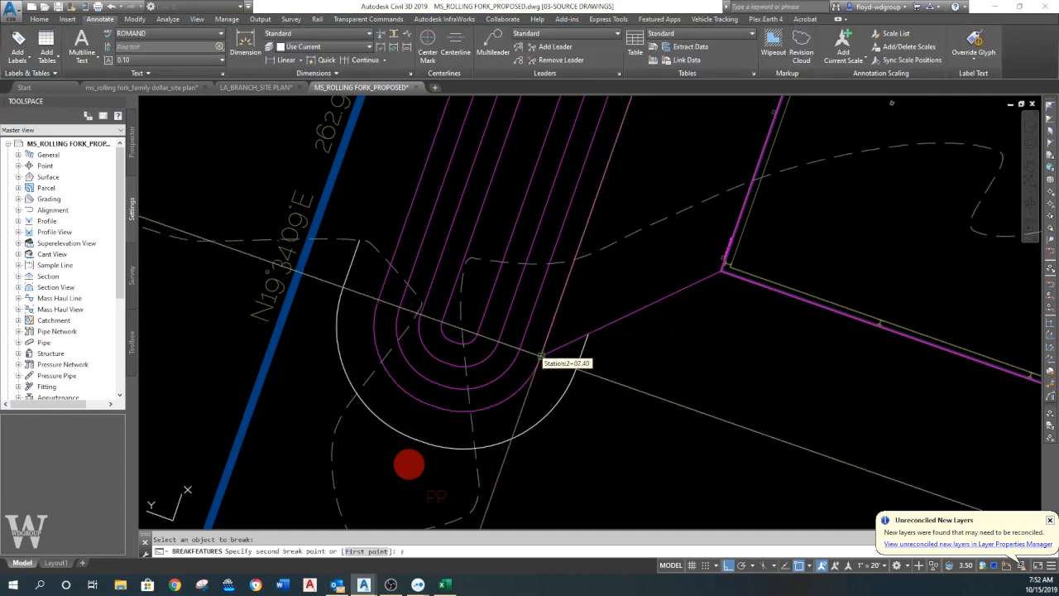
click(561, 345)
key(Escape)
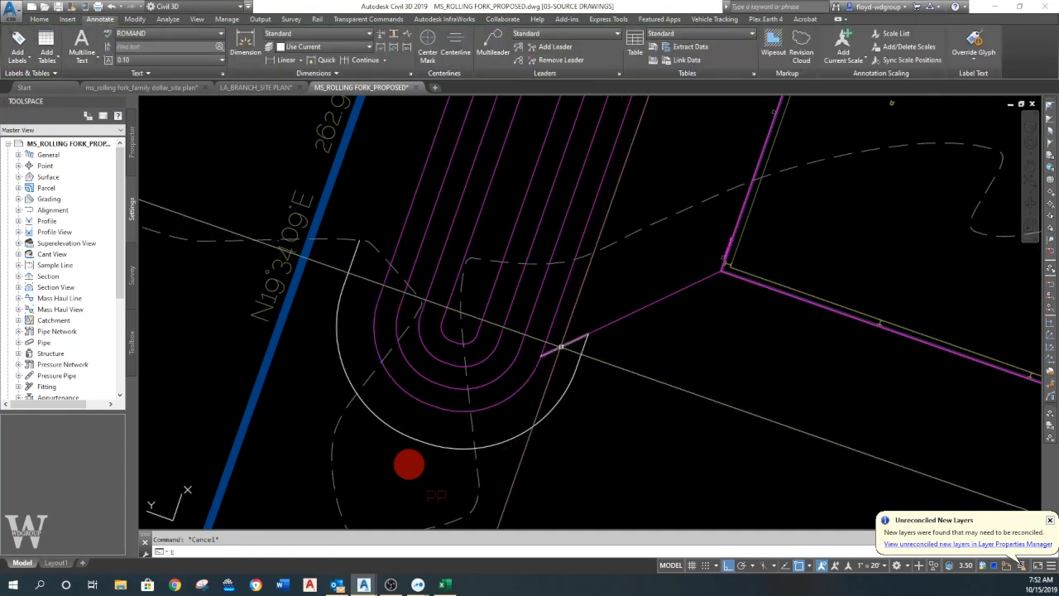
key(Return)
middle_drag(579, 355, 592, 375)
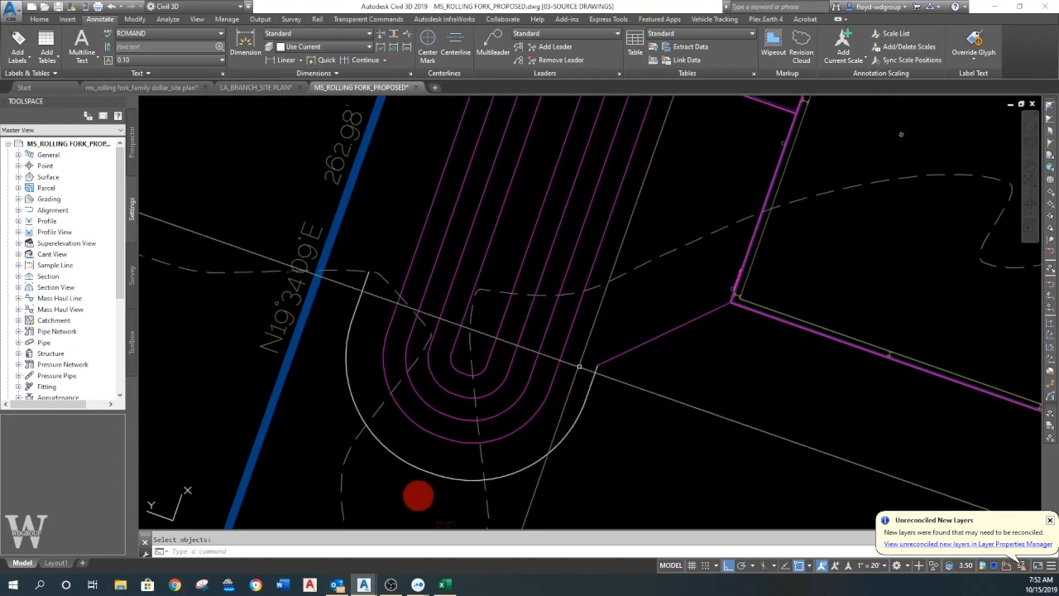
- Match the white offset polyline's properties to the magenta breakline running to the building corner
middle_drag(429, 318, 496, 331)
text(MA)
click(678, 372)
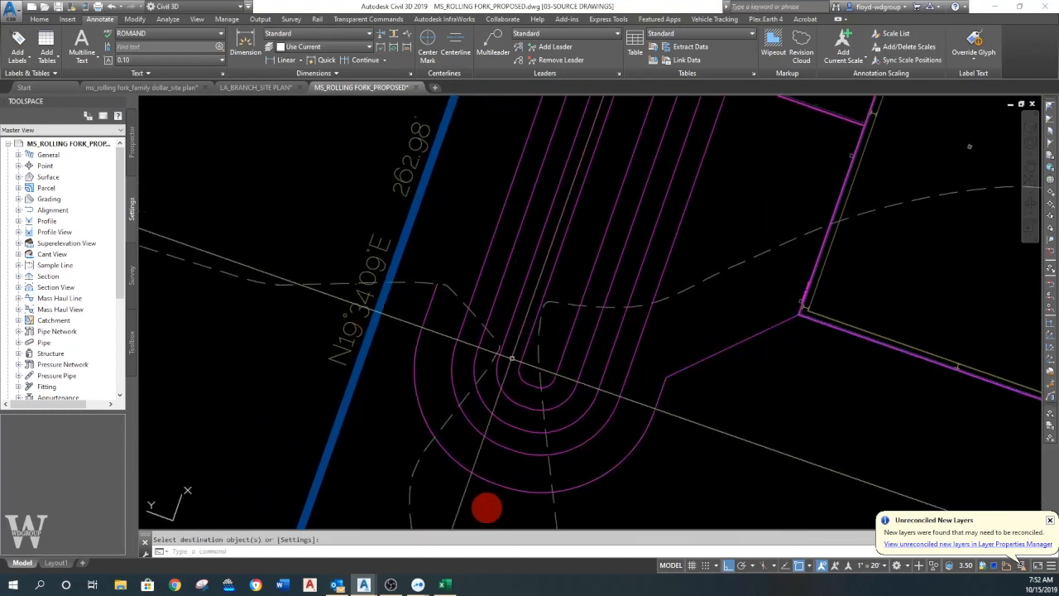
scroll(537, 383, down, 3)
scroll(509, 362, up, 3)
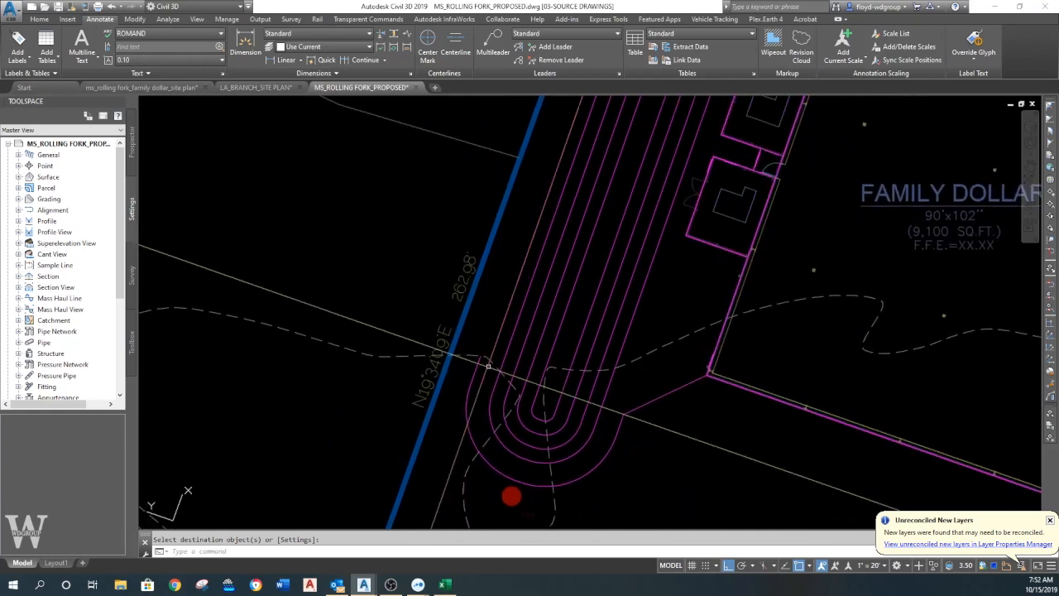
click(470, 340)
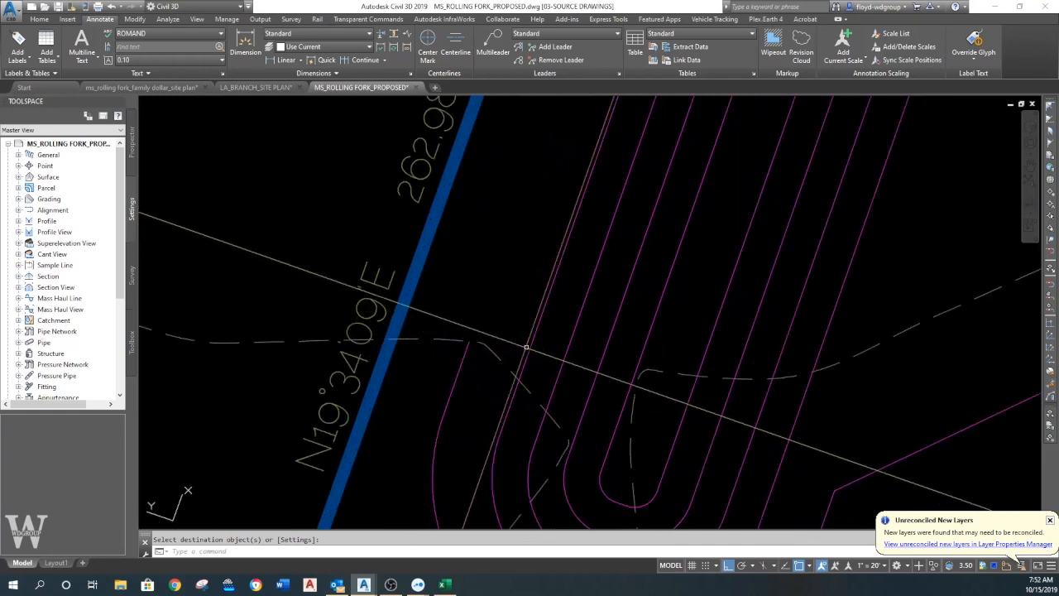
scroll(527, 340, down, 2)
mouse_move(529, 341)
middle_down()
mouse_move(518, 335)
mouse_move(508, 374)
middle_up()
scroll(518, 335, up, 1)
scroll(518, 335, down, 3)
scroll(509, 366, up, 2)
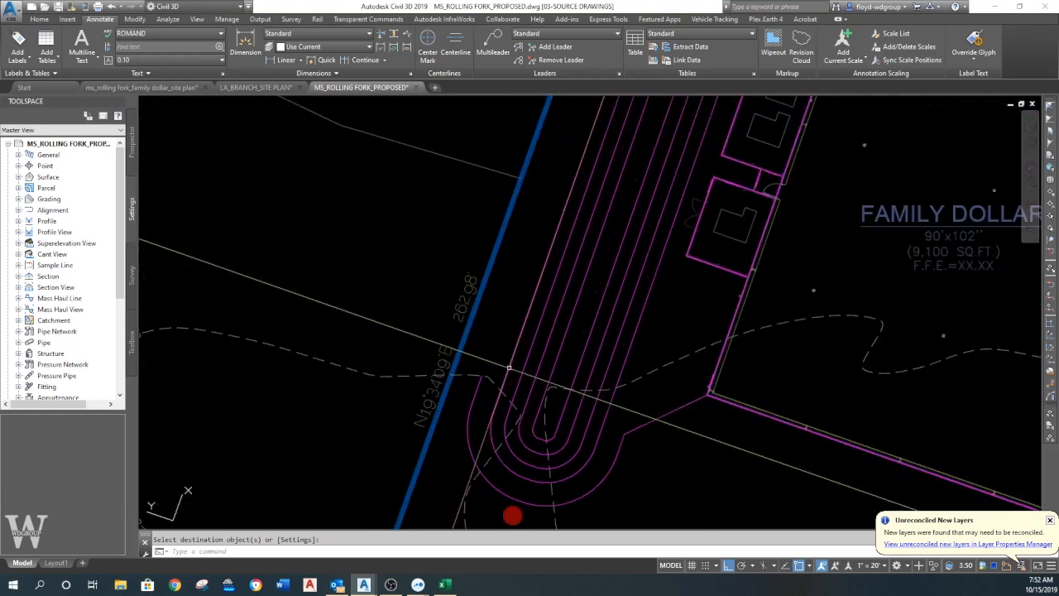
middle_drag(521, 362, 517, 386)
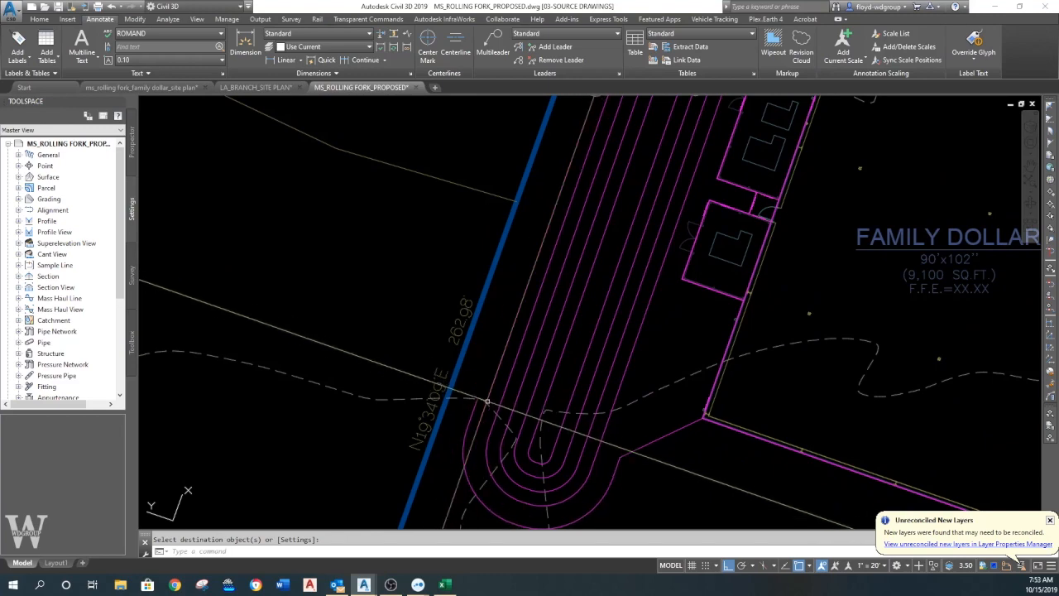
middle_drag(491, 408, 505, 383)
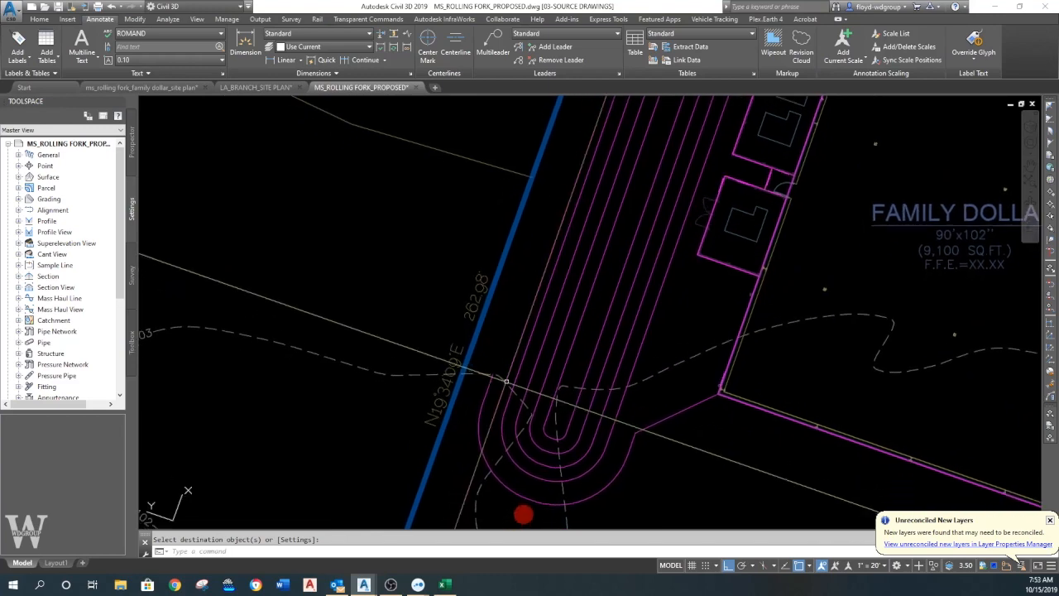
scroll(506, 381, up, 2)
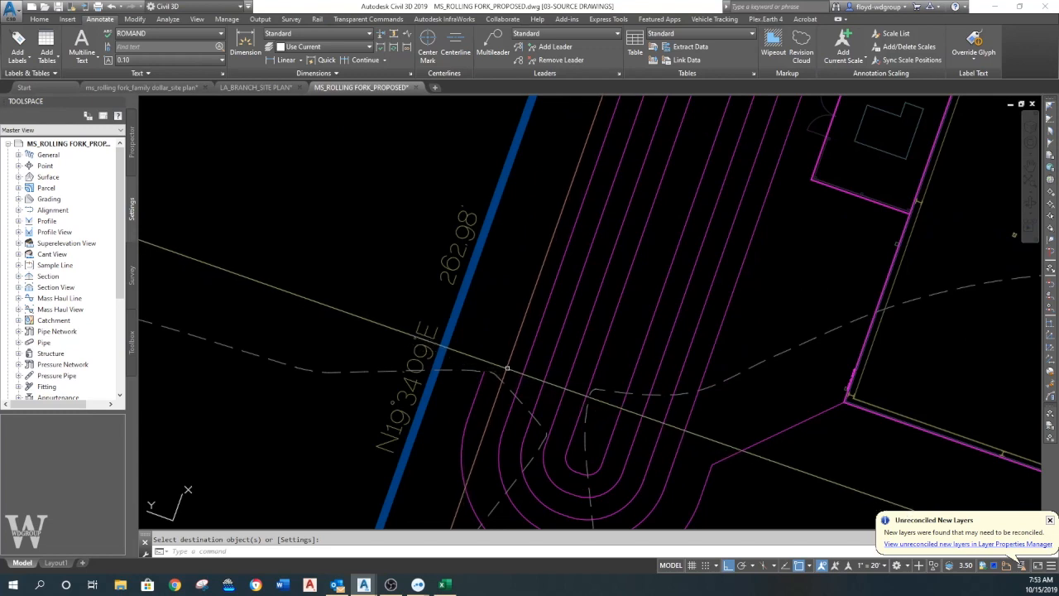
- Offset the outer polyline inward so the copy lies midway between it and the basin's outermost feature line
middle_drag(502, 378, 507, 328)
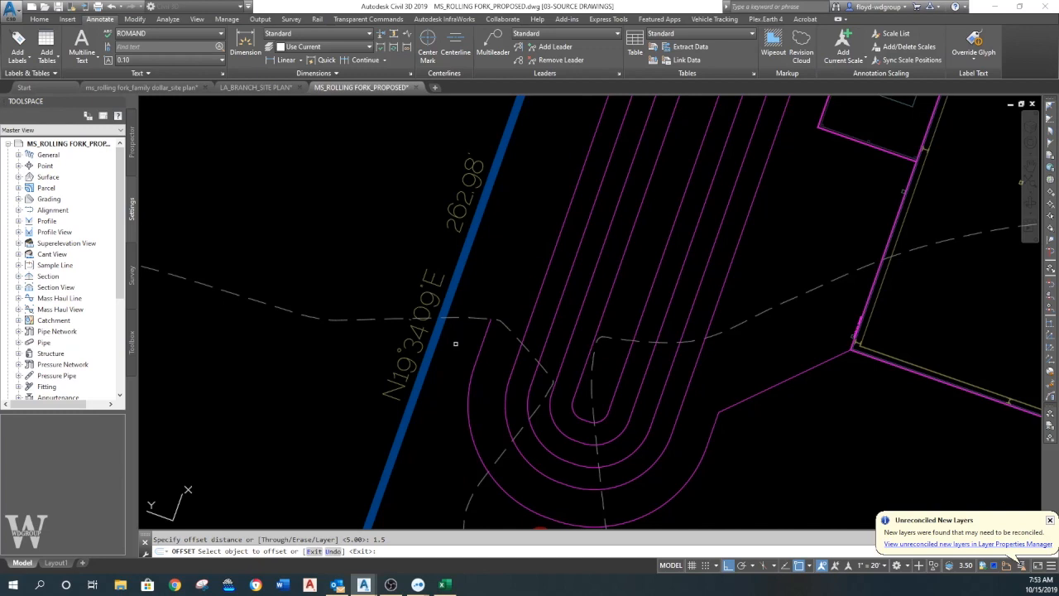
click(481, 342)
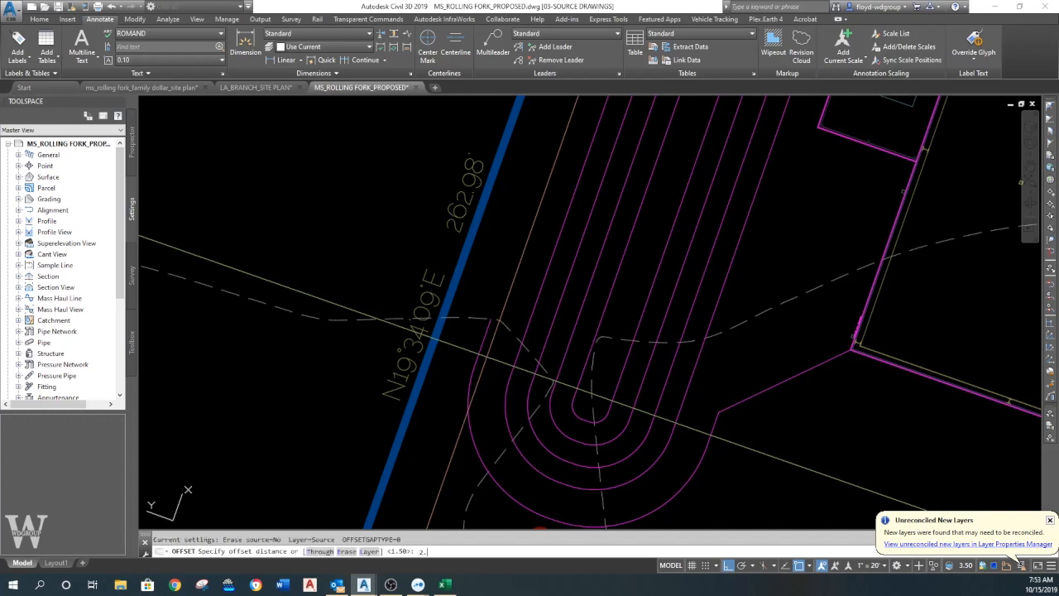
click(478, 354)
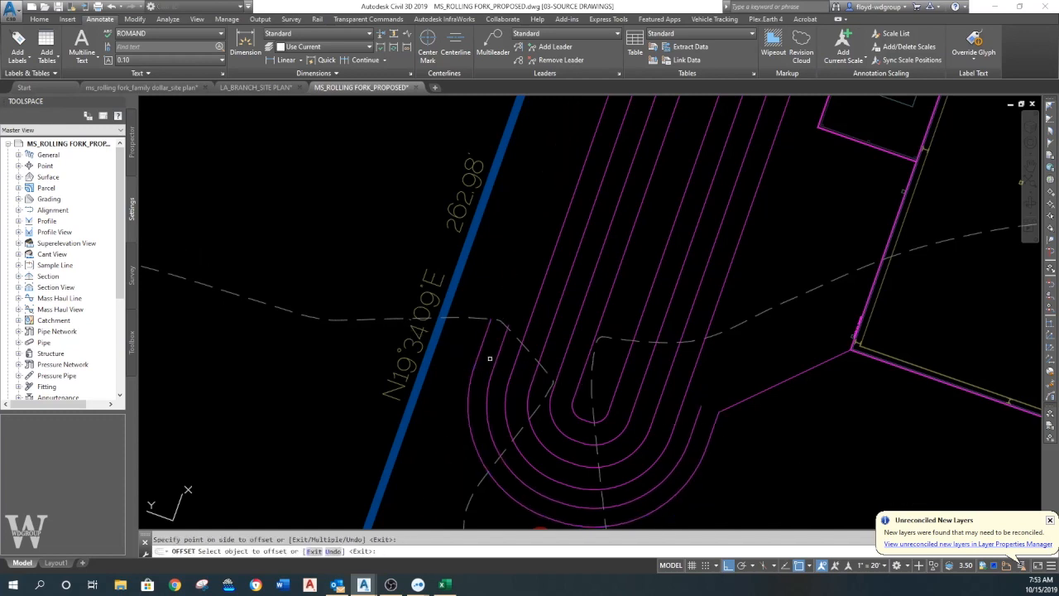
key(Return)
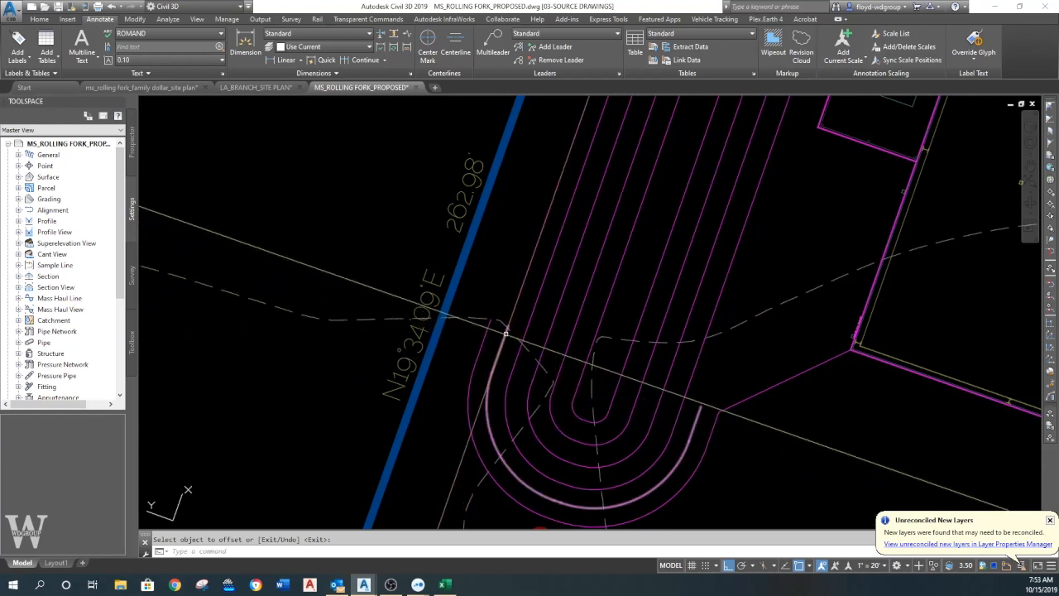
- Extend the middle polyline's property-line-side end to a short temporary line drawn across its path, and erase that temporary line
text(l)
key(Return)
click(503, 304)
click(520, 310)
key(Return)
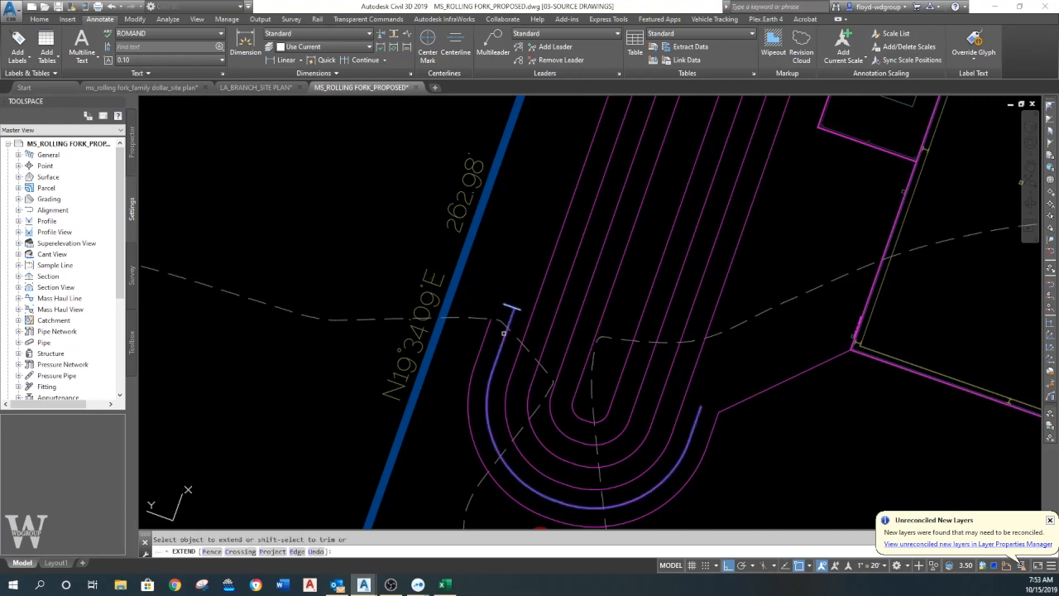
key(Escape)
text(e)
key(Return)
key(Return)
- Set the elevation of the middle offset polyline to 103.01
click(513, 312)
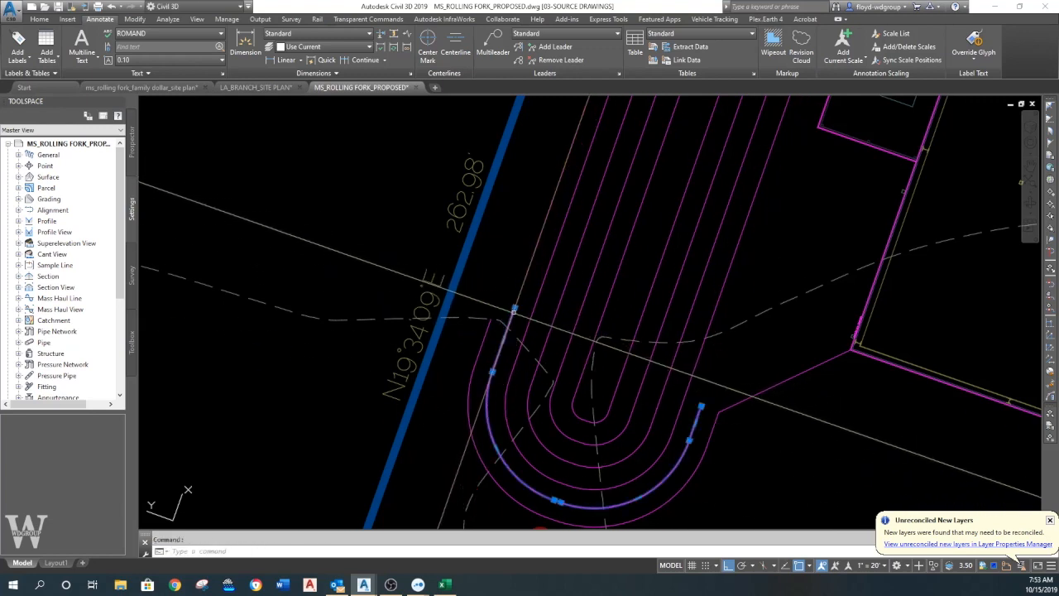
right_click(530, 282)
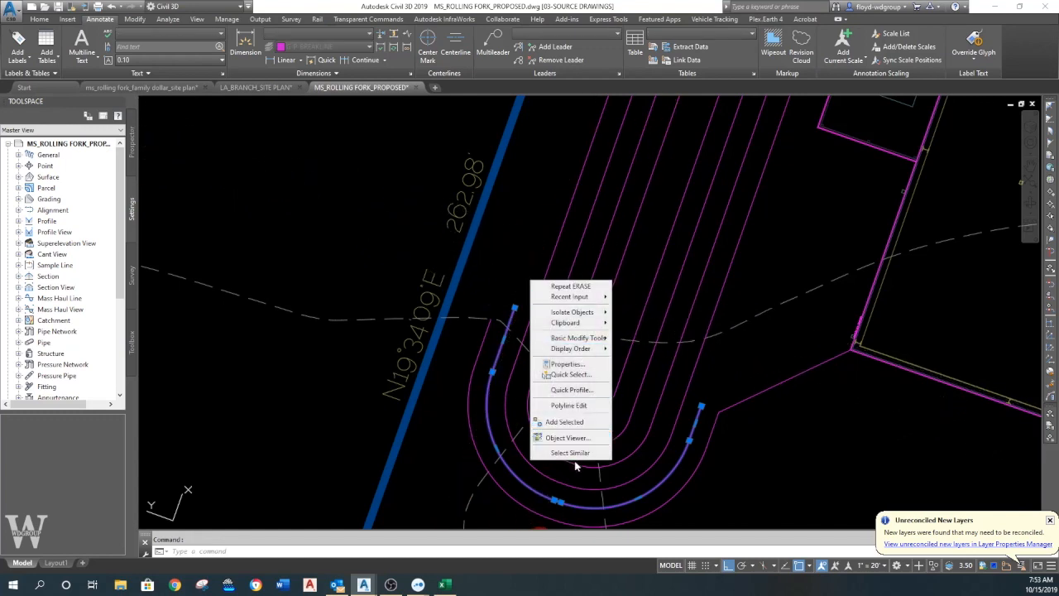
click(569, 365)
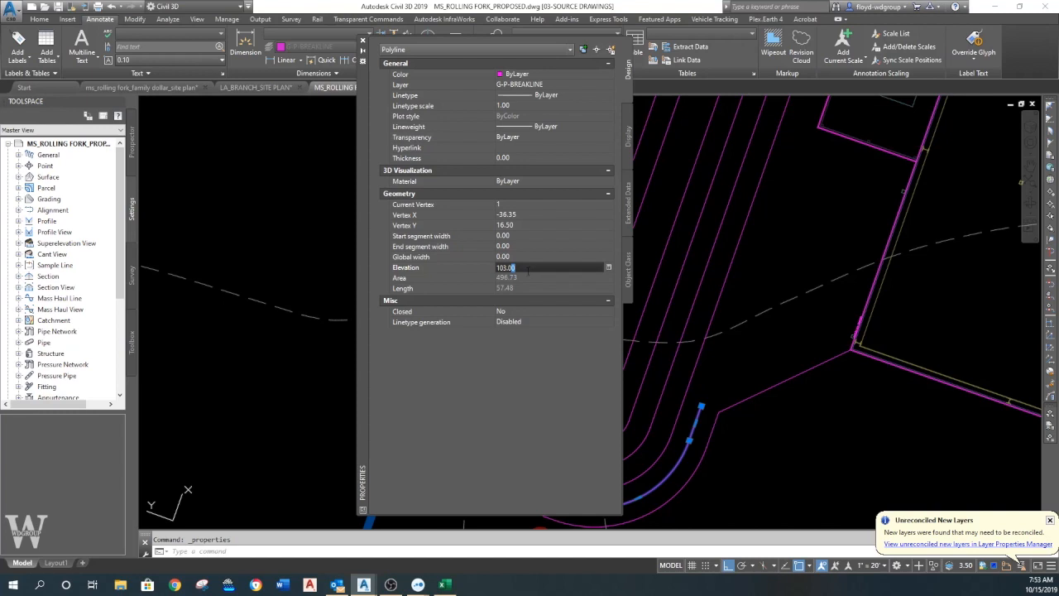
- Draw a feature line from the outer polyline's end (elevation 103.00) through the middle polyline's end (103.01) to the basin's outermost feature line (103.00)
click(363, 42)
key(Escape)
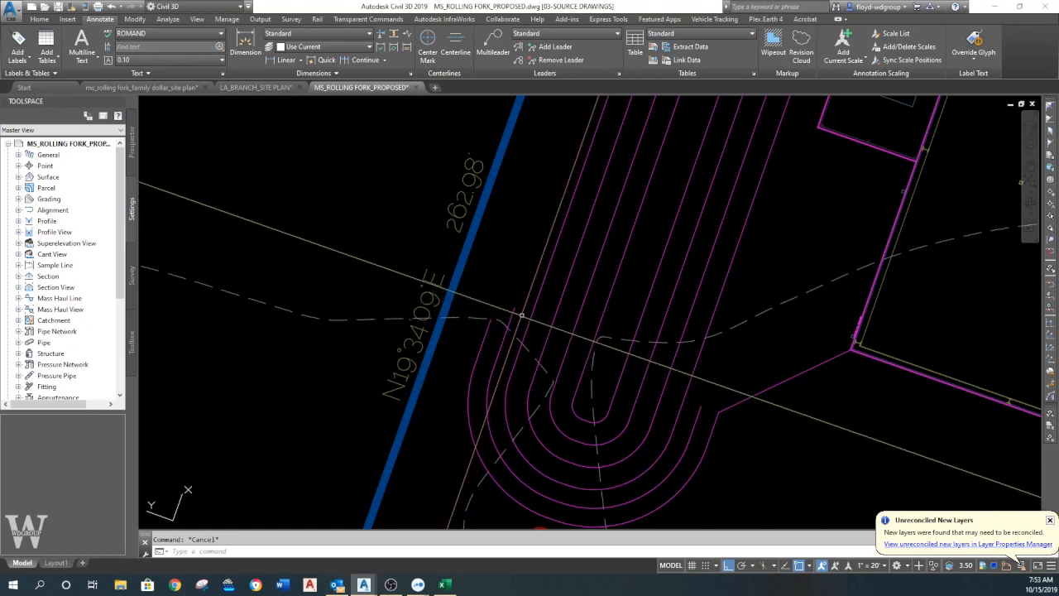
click(39, 19)
click(170, 47)
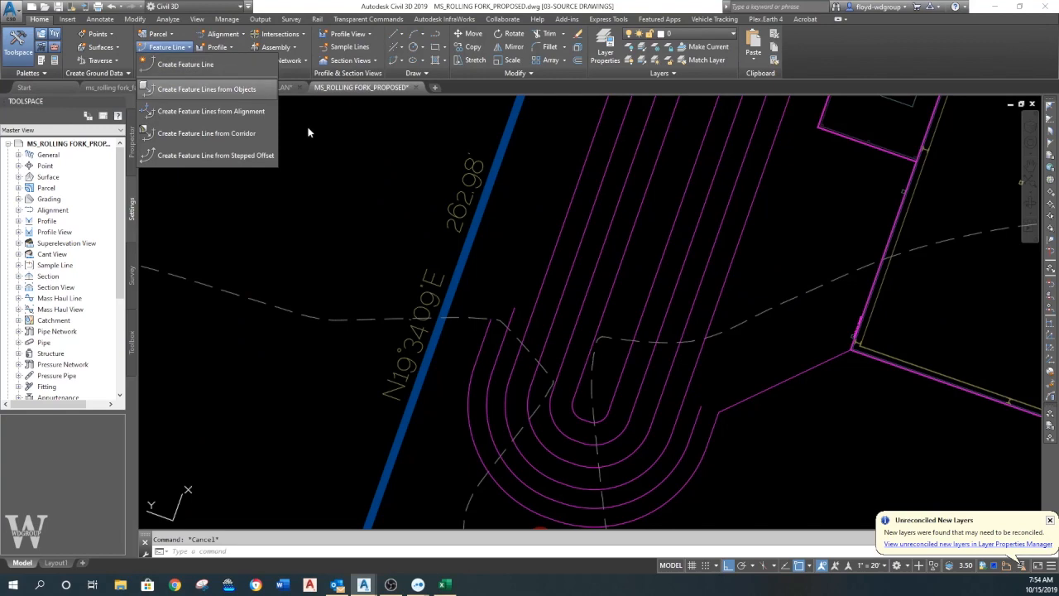
click(180, 66)
click(429, 394)
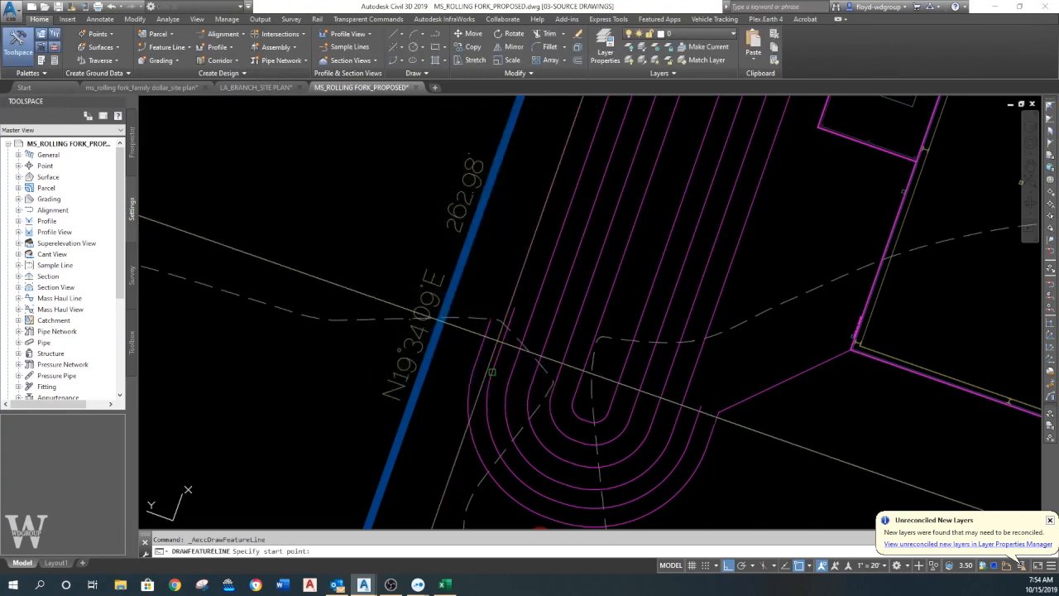
click(492, 318)
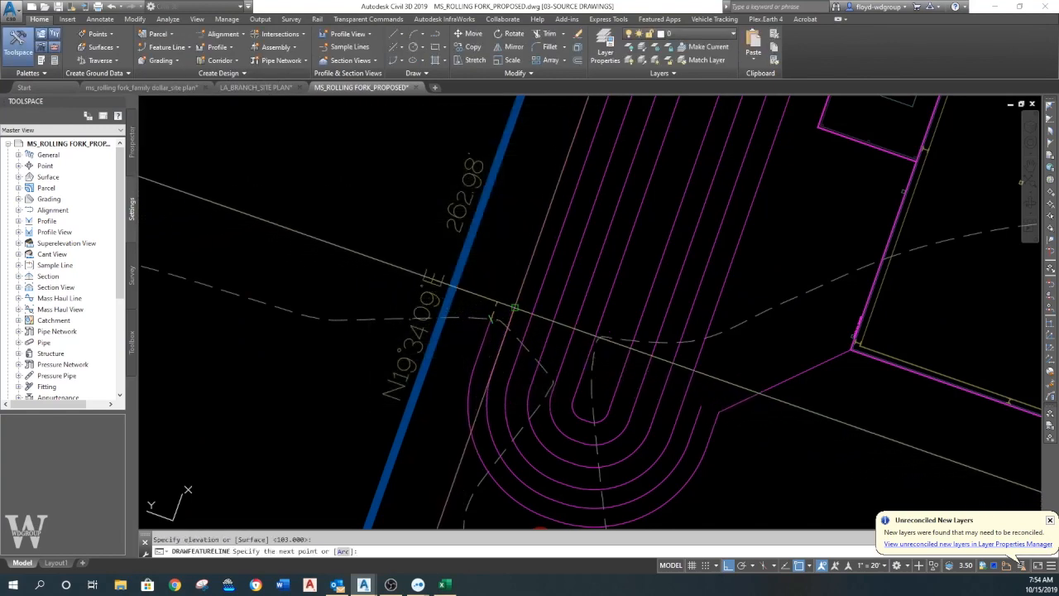
key(Return)
click(513, 308)
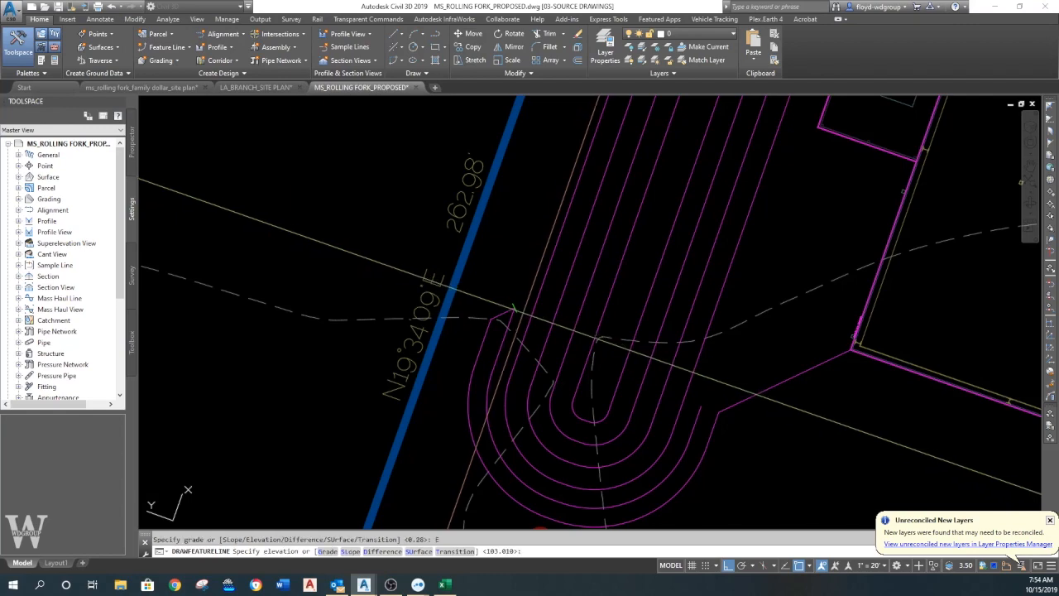
scroll(513, 307, up, 3)
key(Return)
text(NEA)
key(Return)
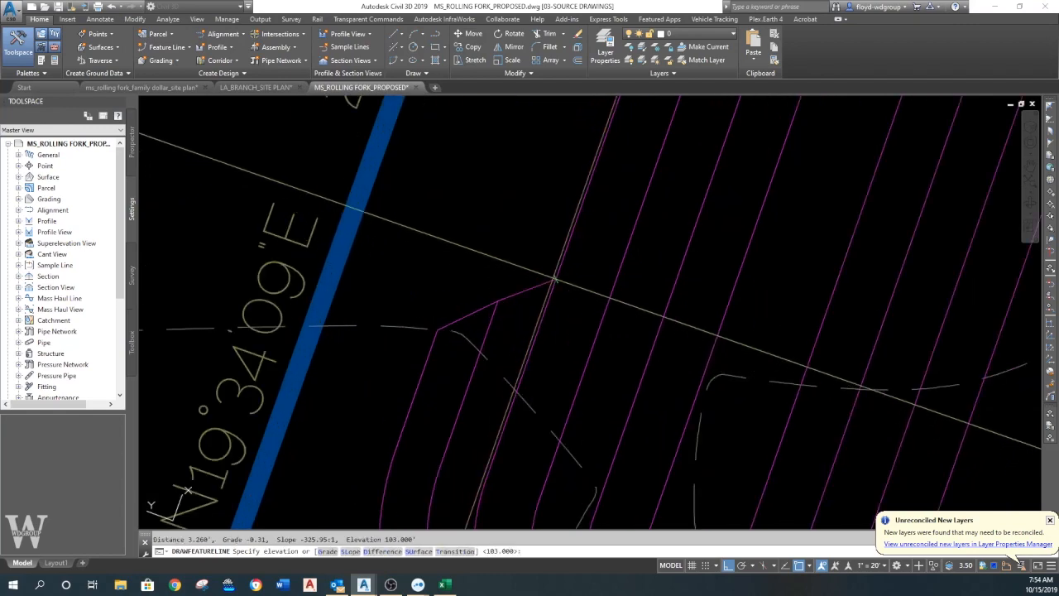
key(Return)
key(Escape)
key(Escape)
- Break the basin's outermost feature line at the point where the new connecting feature line meets it
click(553, 286)
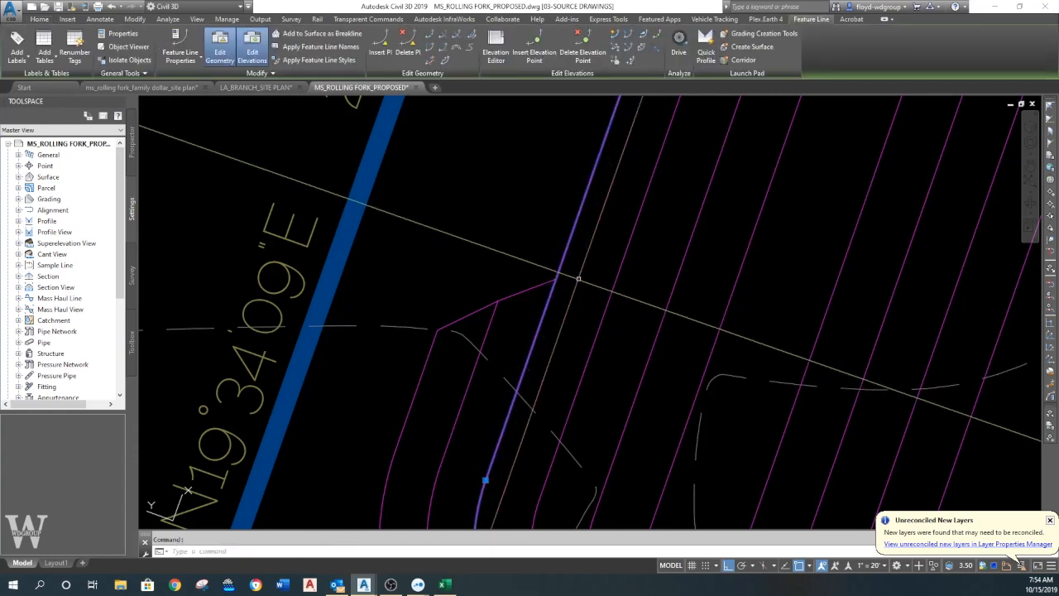
click(430, 35)
click(555, 286)
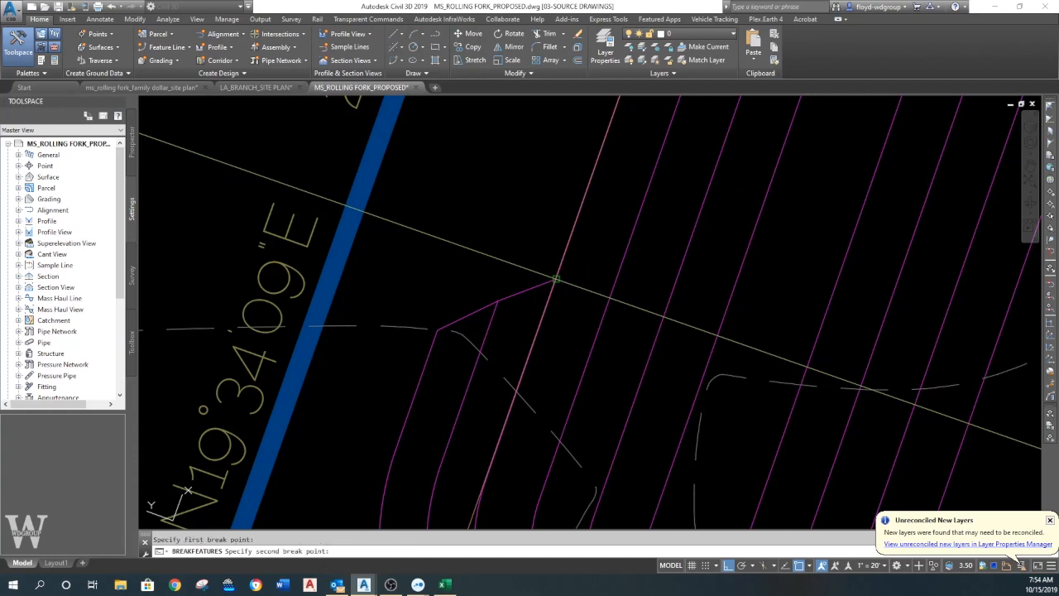
double_click(556, 279)
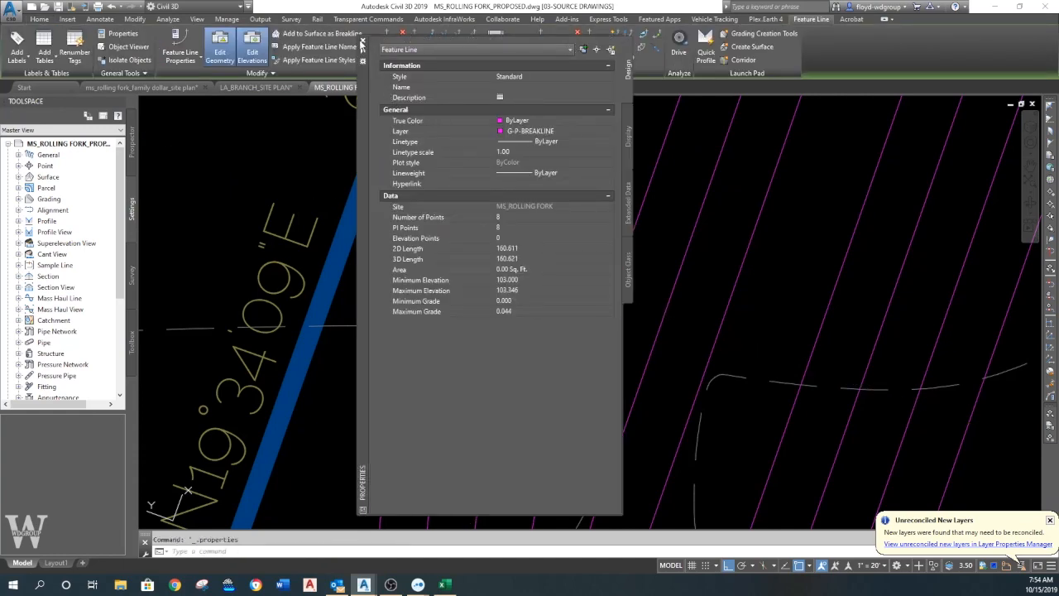
- Join the broken feature line's upper part, the connecting feature line and the outer polyline around the basin's end into one feature line
click(361, 40)
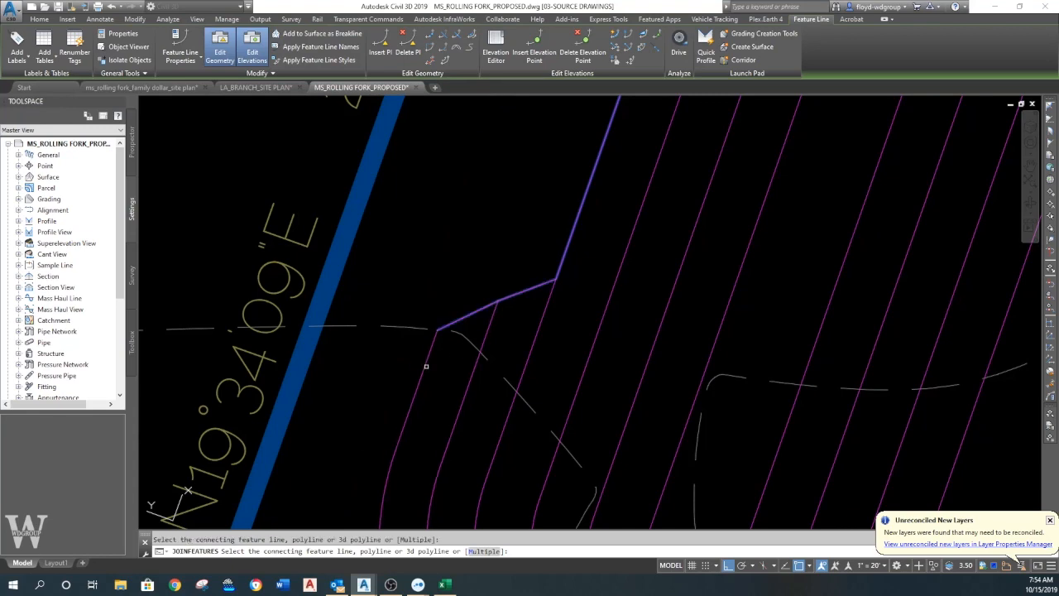
scroll(428, 363, down, 4)
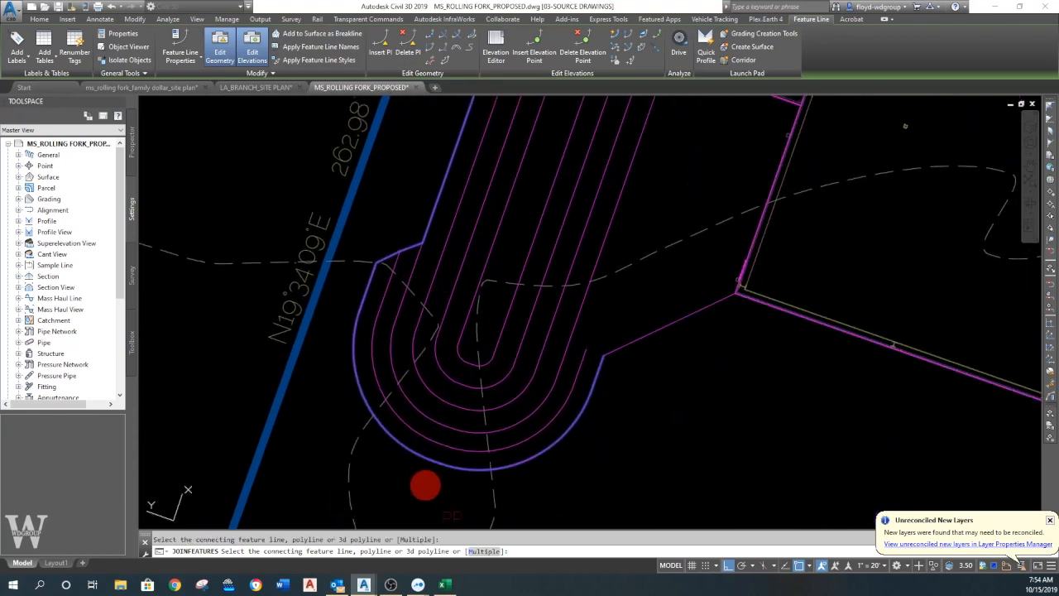
key(Escape)
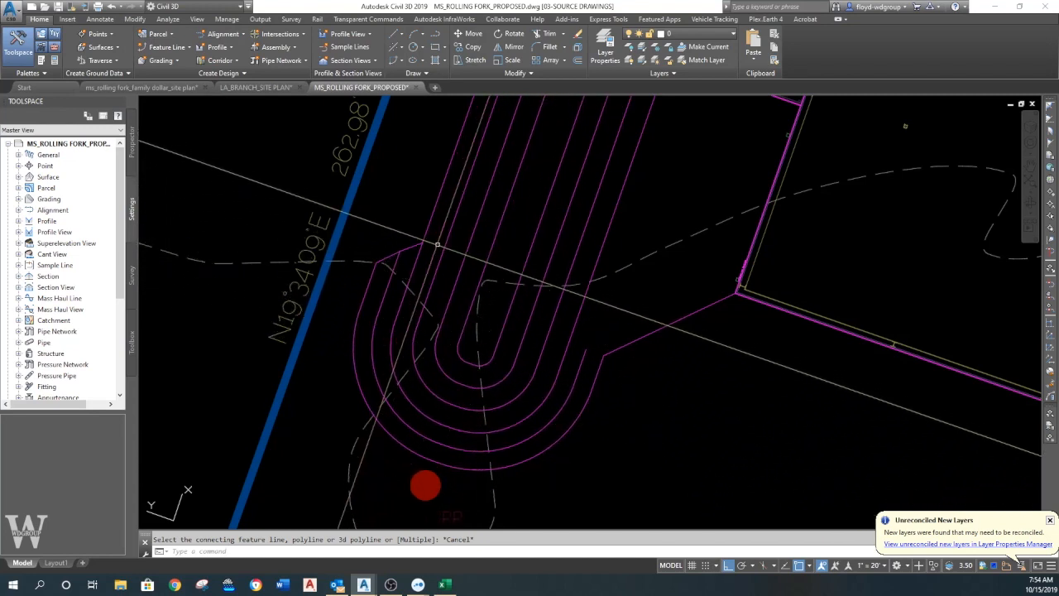
- Set the surface style of MS_ROLLING FORK PROPOSED to WDGROUP-TRIANGLES
click(131, 145)
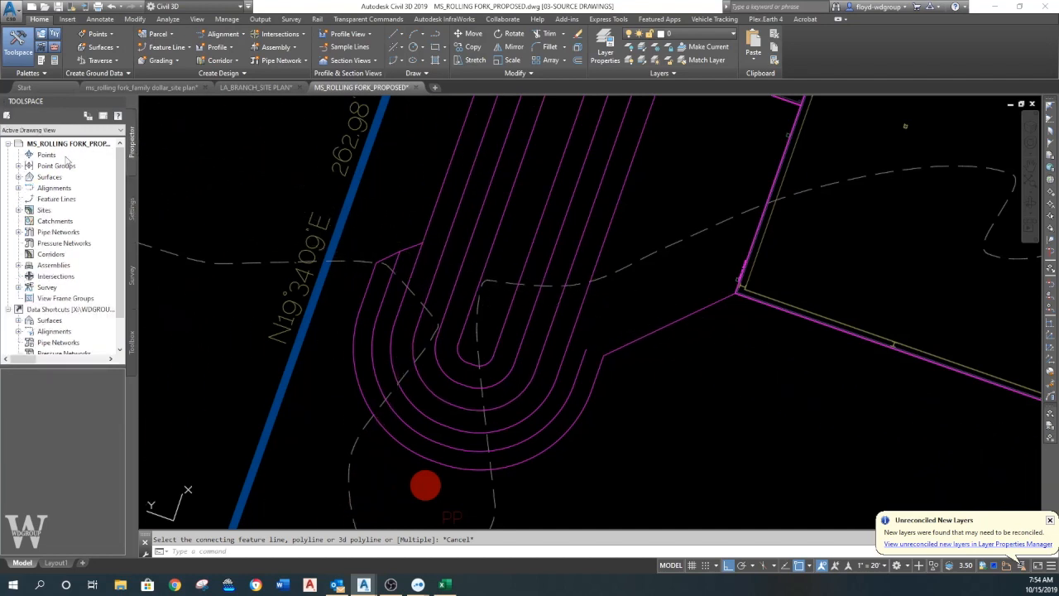
click(18, 178)
right_click(89, 190)
double_click(459, 242)
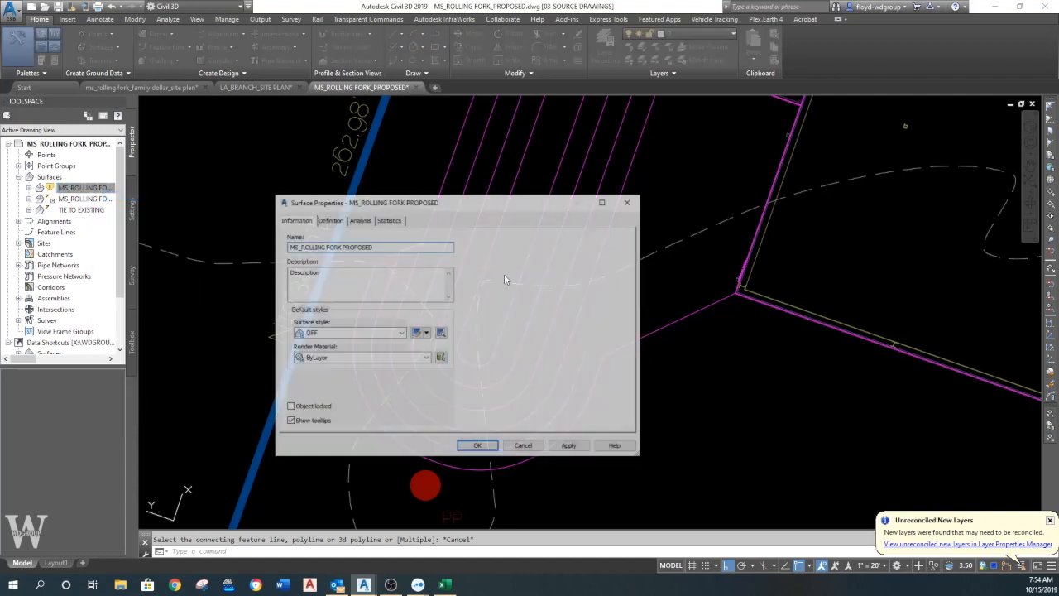
click(351, 332)
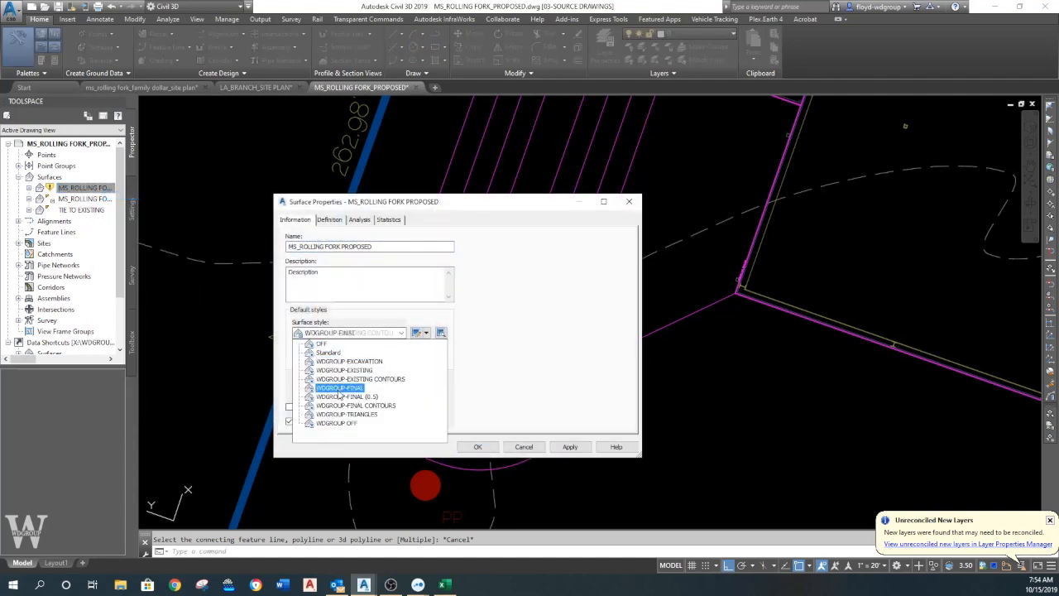
click(346, 416)
click(477, 447)
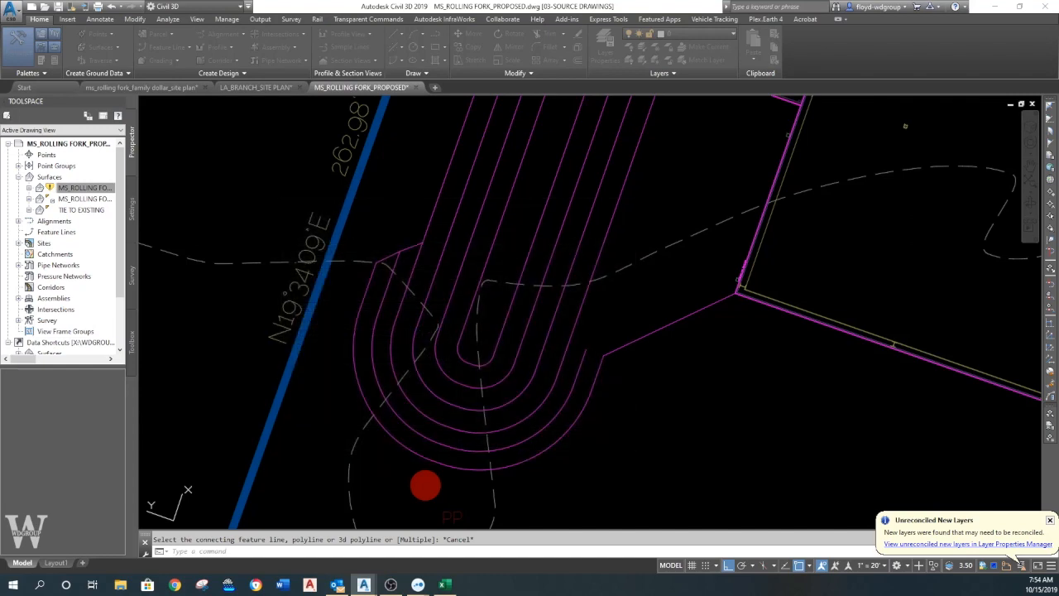
- Add the joined outer feature line, the middle polyline and the split-off inner feature line to the proposed surface as standard breaklines with default factors
scroll(507, 388, up, 2)
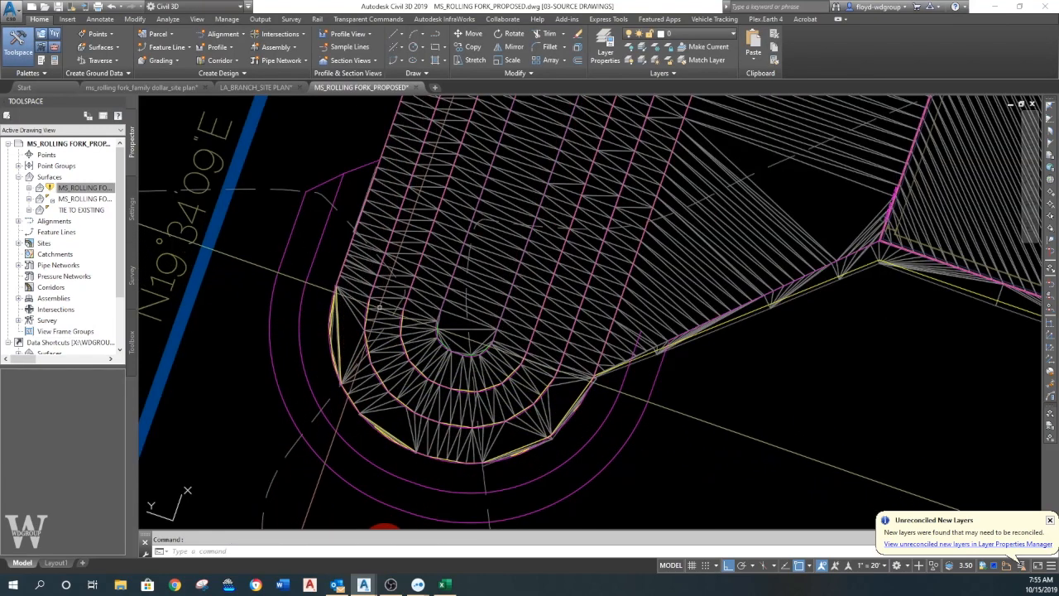
middle_drag(358, 330, 372, 320)
click(29, 188)
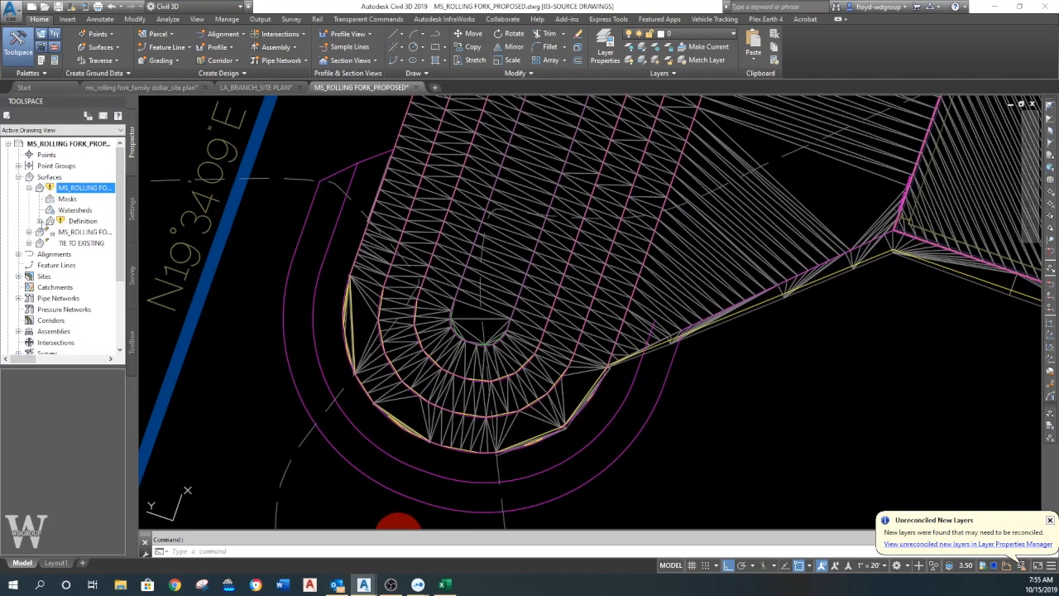
click(39, 222)
right_click(89, 244)
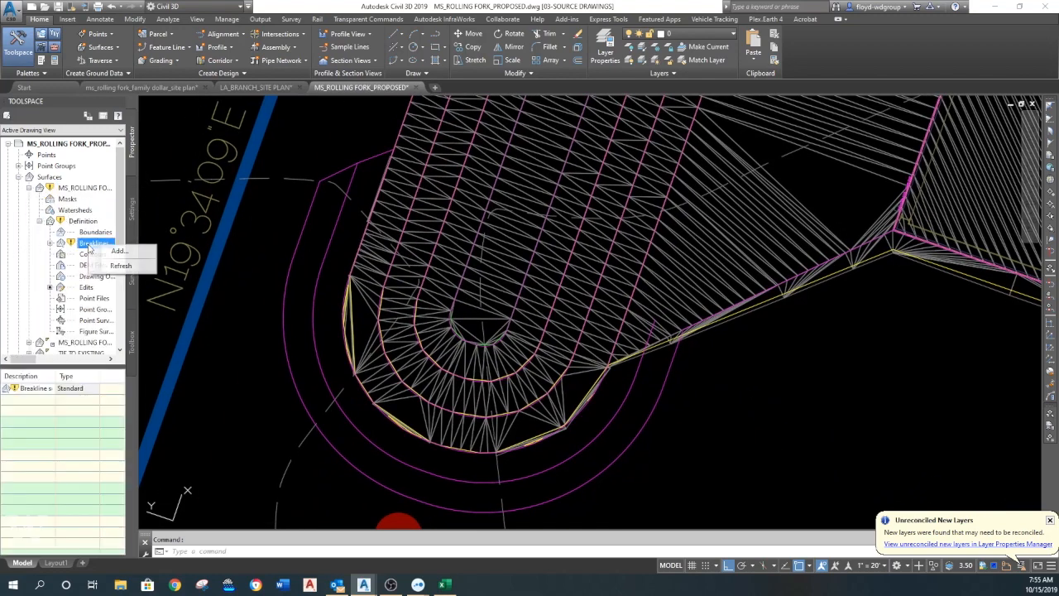
click(117, 251)
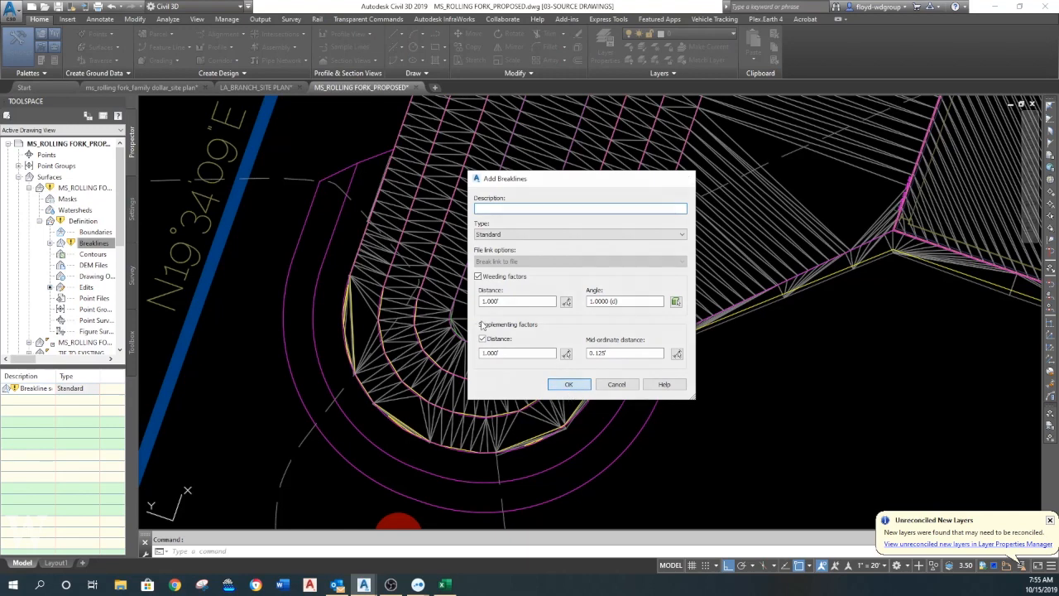
key(Return)
click(373, 140)
click(330, 275)
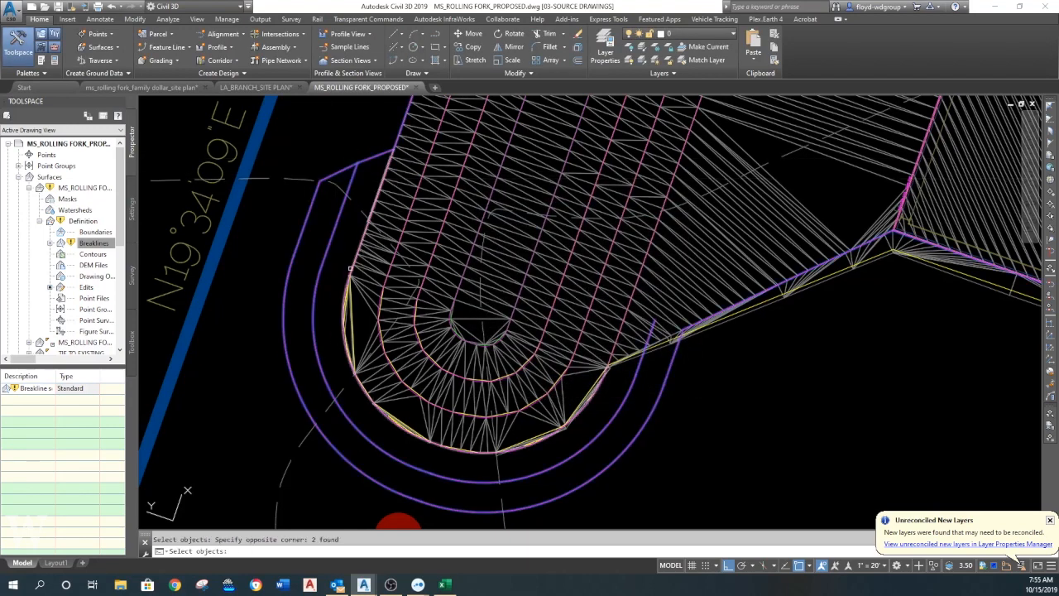
click(684, 380)
click(650, 324)
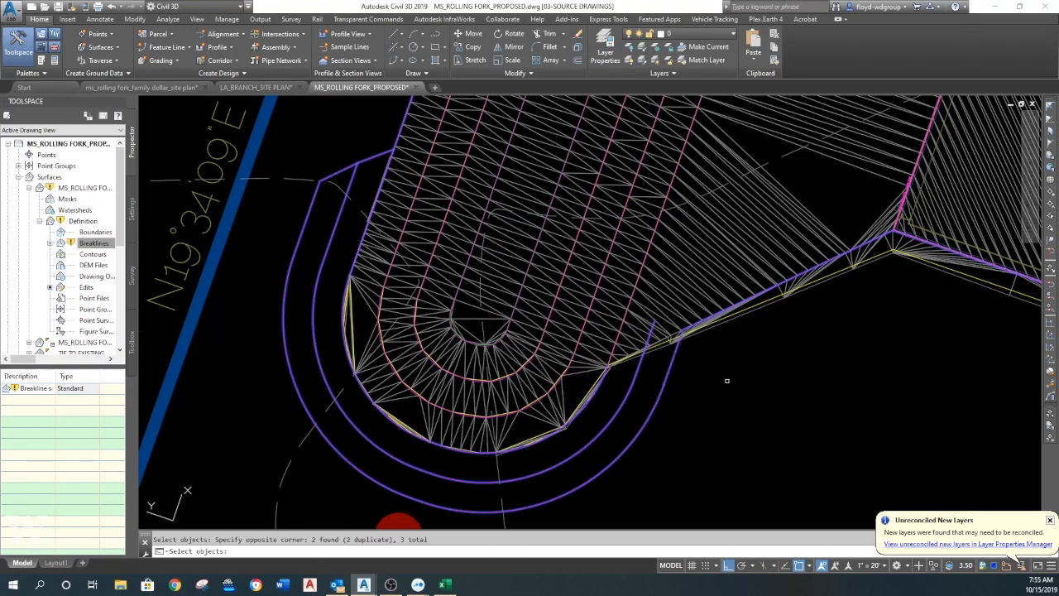
key(Return)
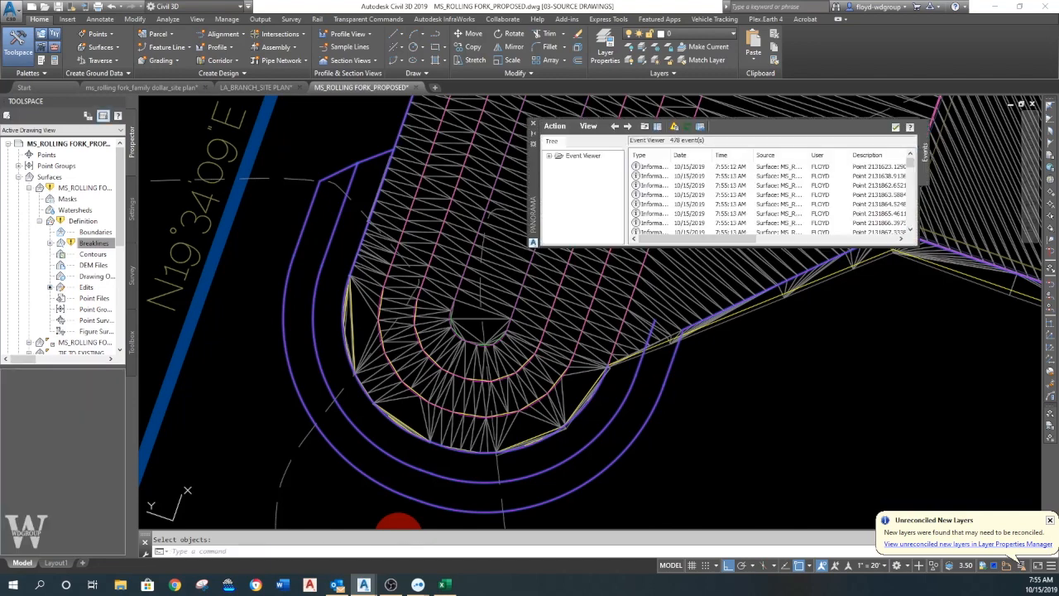
click(534, 126)
key(Escape)
- Rebuild the MS_ROLLING FORK PROPOSED surface and dismiss the event list
scroll(469, 237, down, 2)
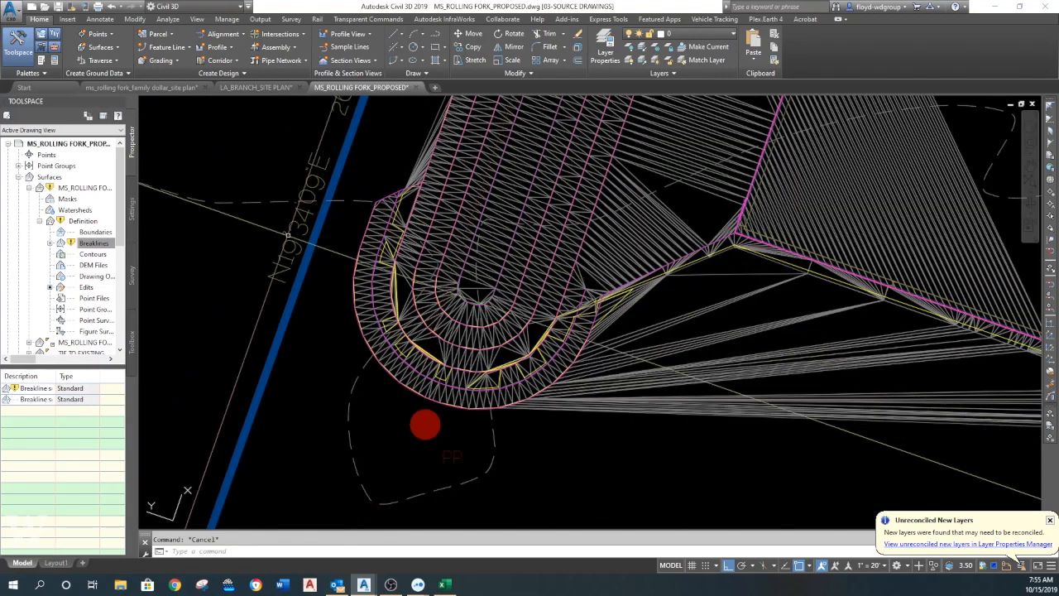
right_click(81, 189)
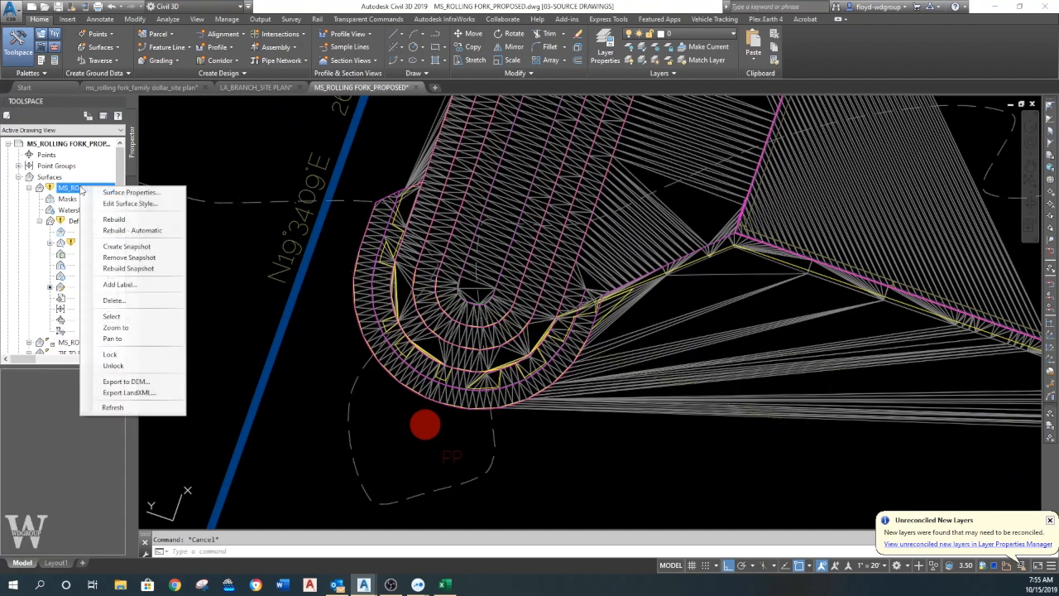
click(123, 221)
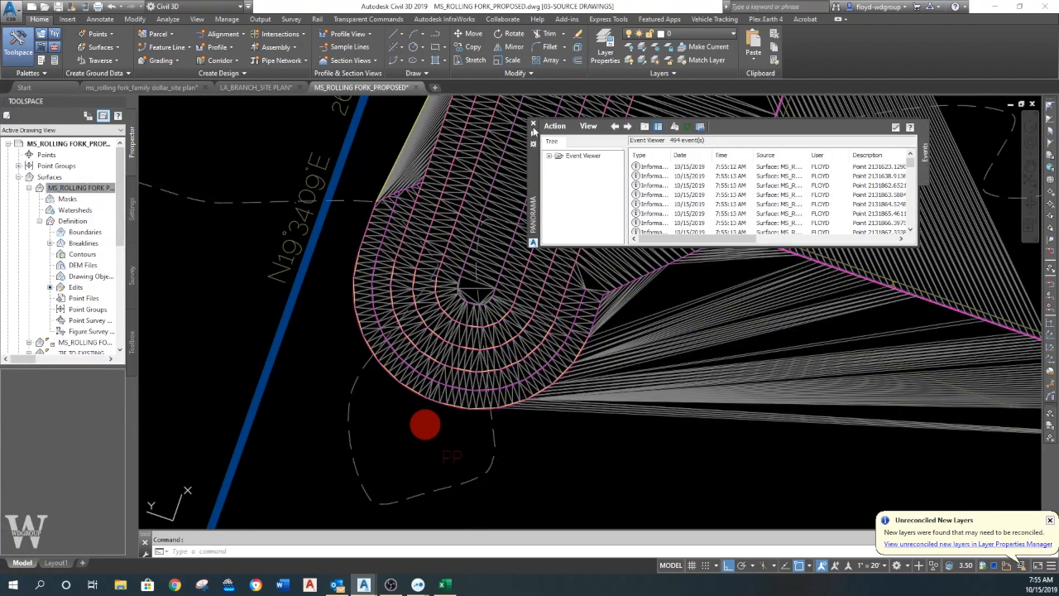
click(533, 124)
- Start the Grading Creation Tools and set the grading group to TIE TO EXISTING
scroll(497, 310, up, 3)
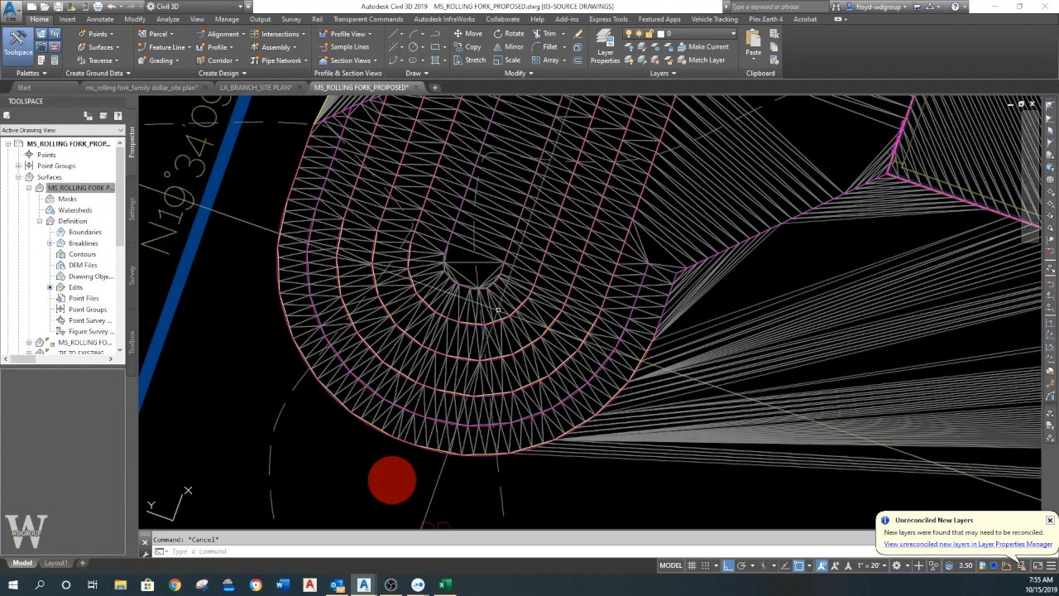
scroll(589, 311, down, 4)
middle_drag(579, 286, 518, 355)
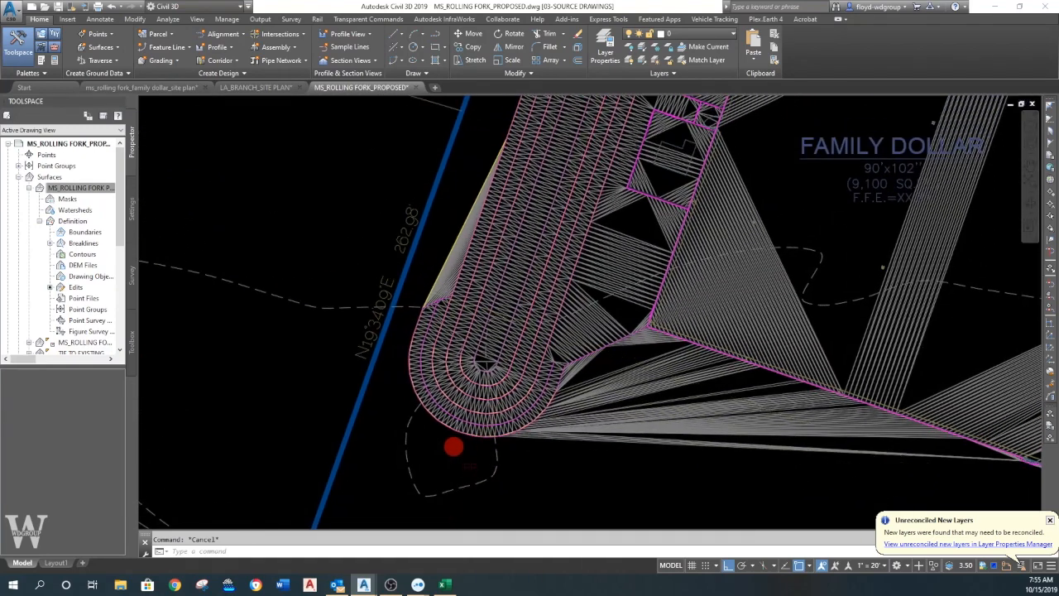
scroll(522, 324, down, 2)
click(172, 61)
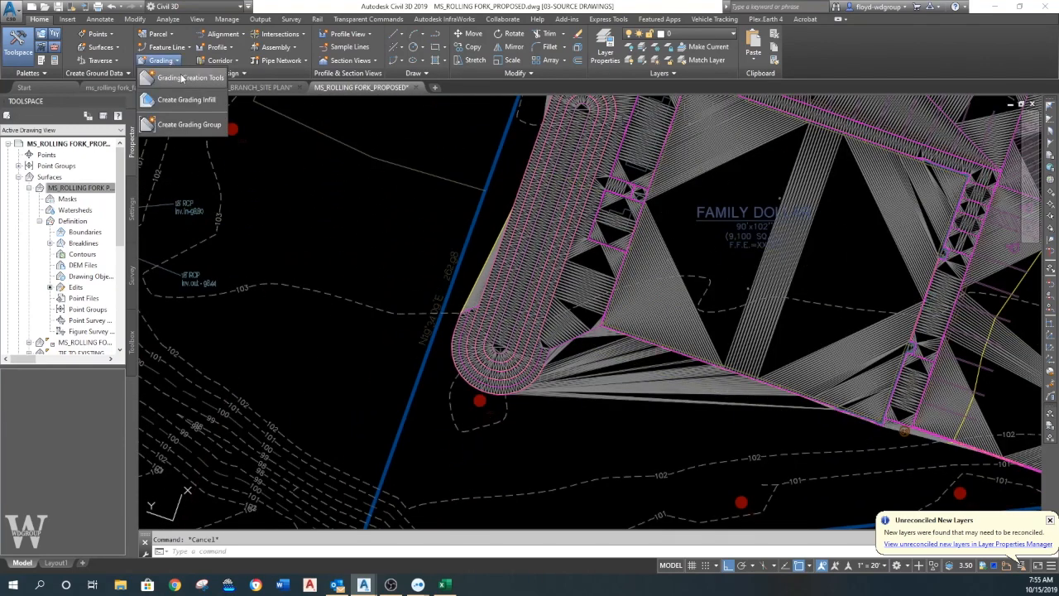
click(181, 77)
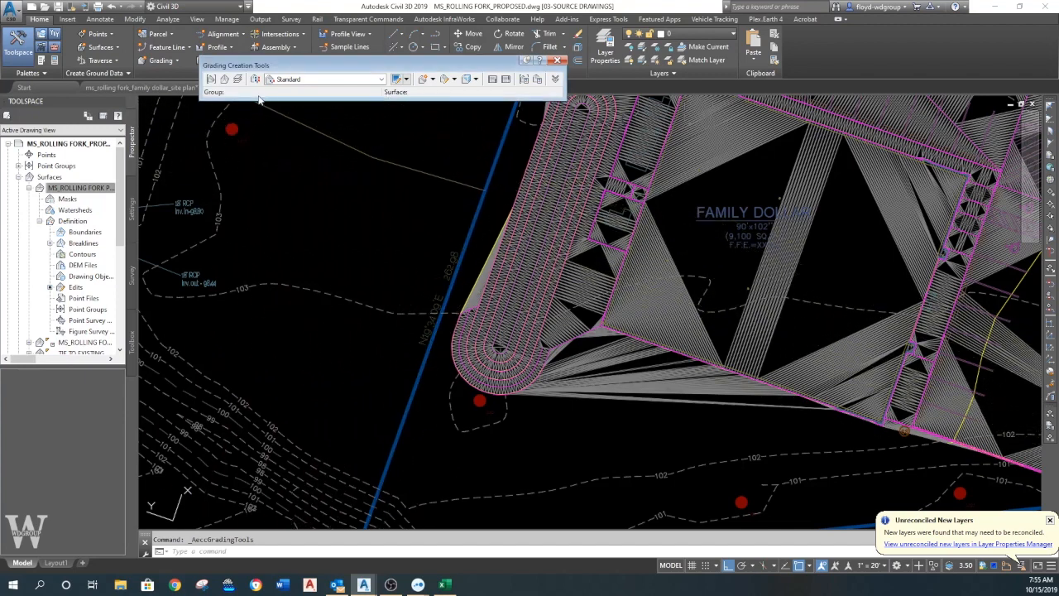
click(211, 79)
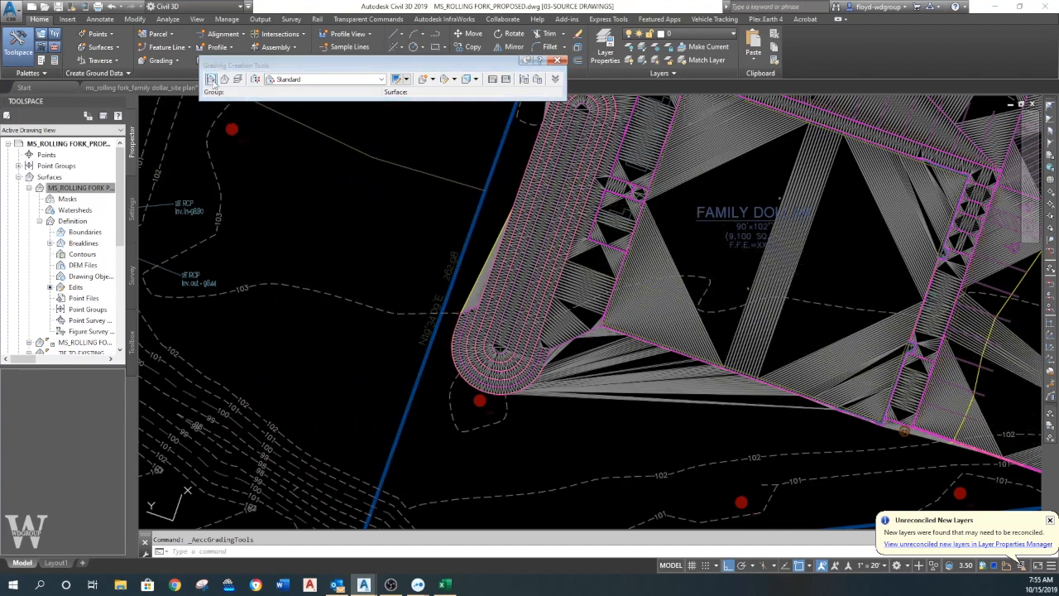
click(368, 138)
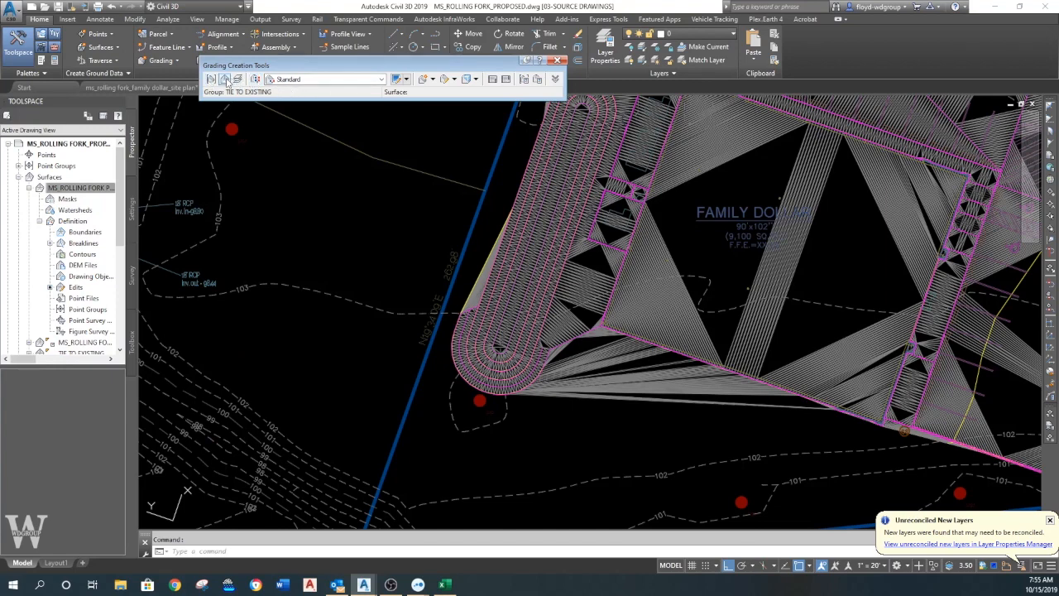
- Set the grading's target surface to MS_ROLLING FORK_EXISTING
click(225, 79)
click(458, 31)
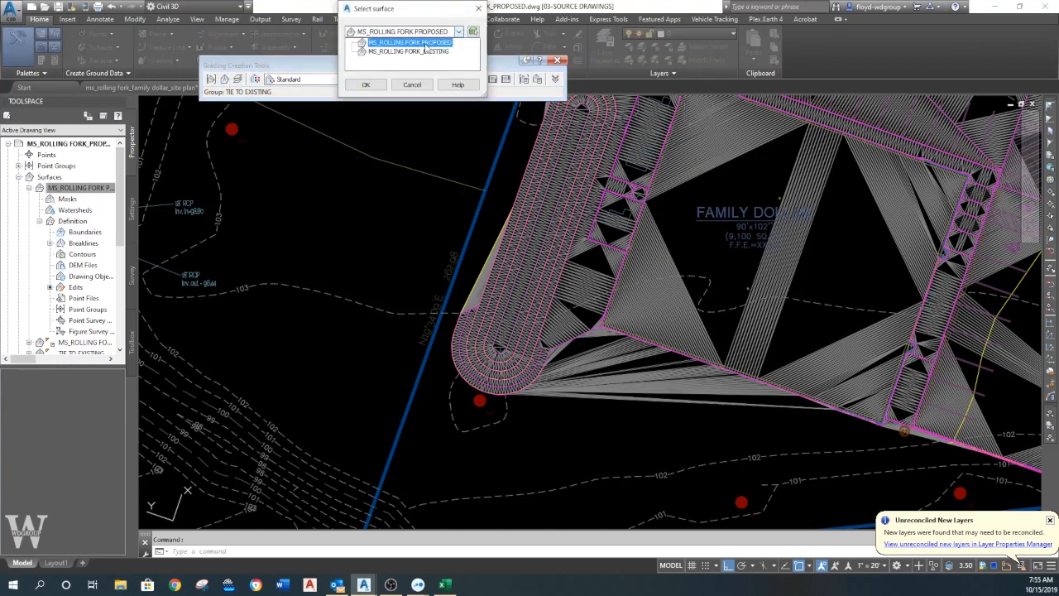
click(414, 51)
click(365, 85)
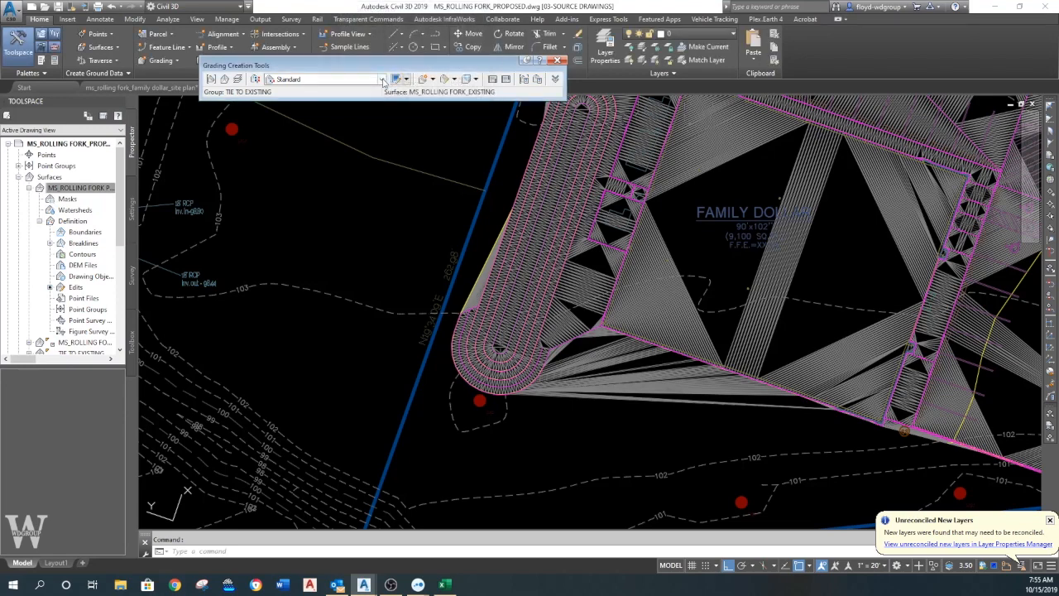
- Set the grading criteria to 3:1
click(382, 79)
scroll(331, 129, up, 2)
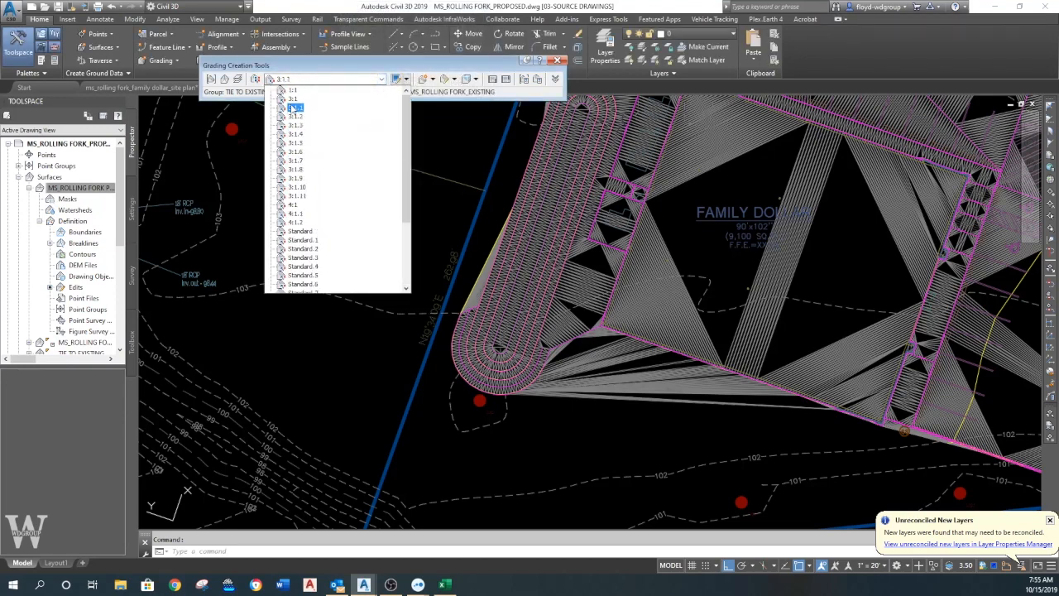
click(294, 108)
- Create a grading along the outer feature line to the existing surface, accepting the default 3:1 cut and fill slopes
click(427, 80)
click(574, 338)
click(573, 372)
key(Return)
key(Return)
key(Return)
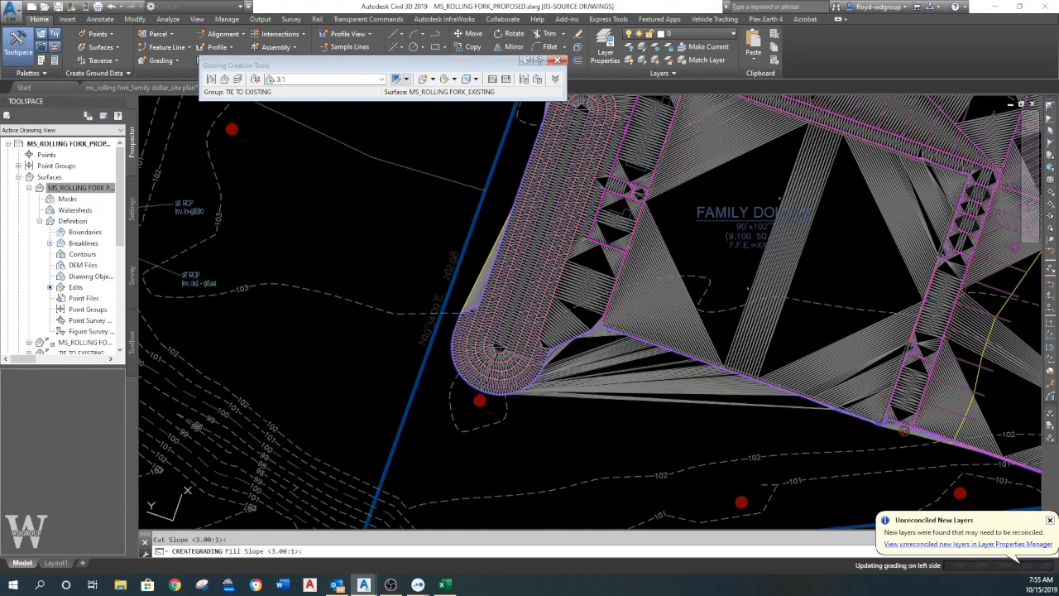
key(Escape)
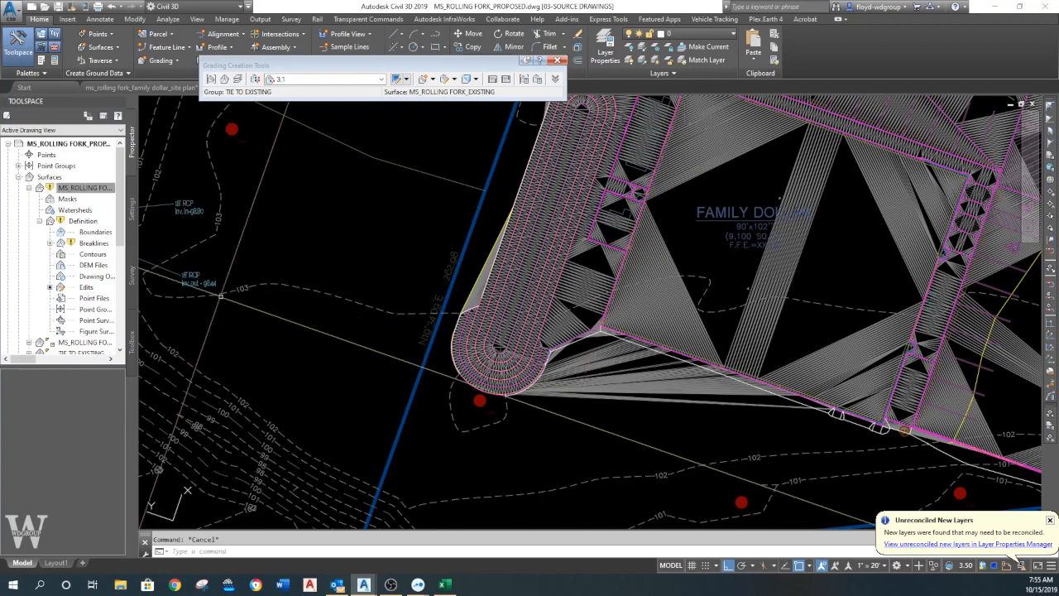
- Rebuild the MS_ROLLING FORK PROPOSED surface with the new grading and dismiss the event list
right_click(76, 191)
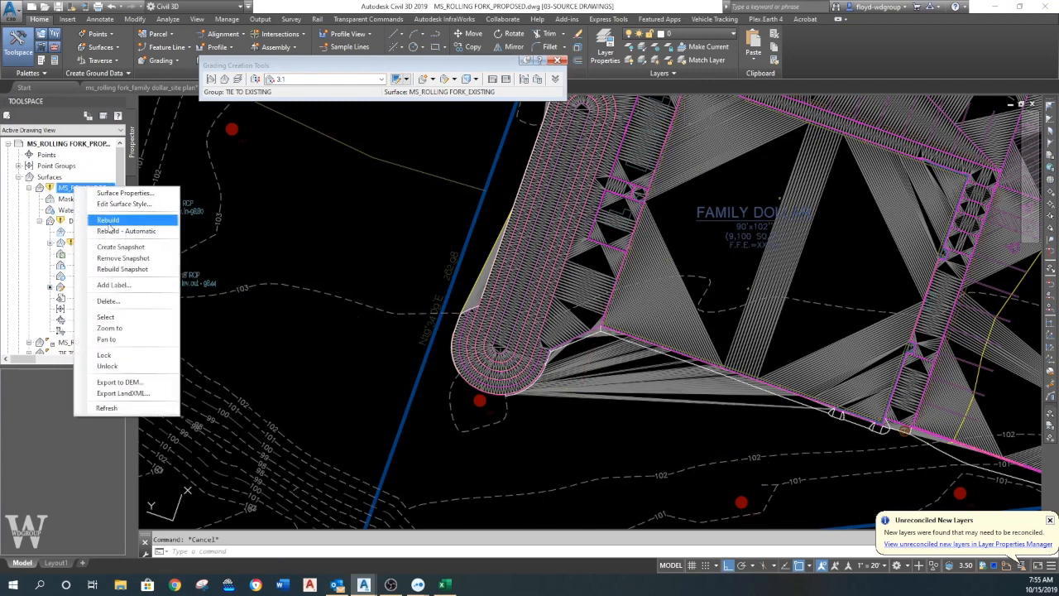
click(108, 220)
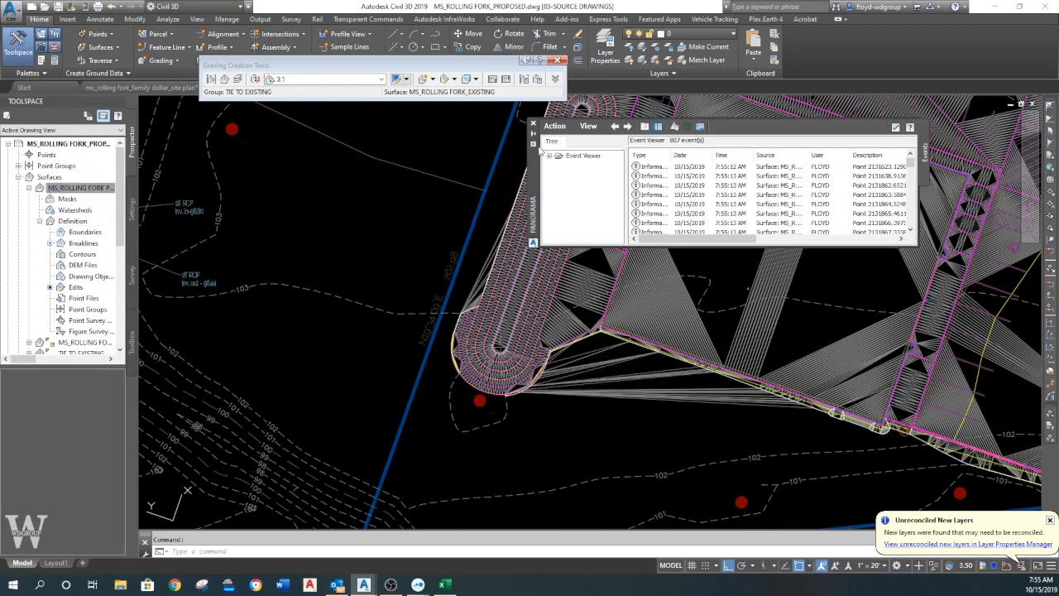
click(534, 126)
- Examine the grading and surface triangles along the southeast curve of the west basin
scroll(530, 374, up, 4)
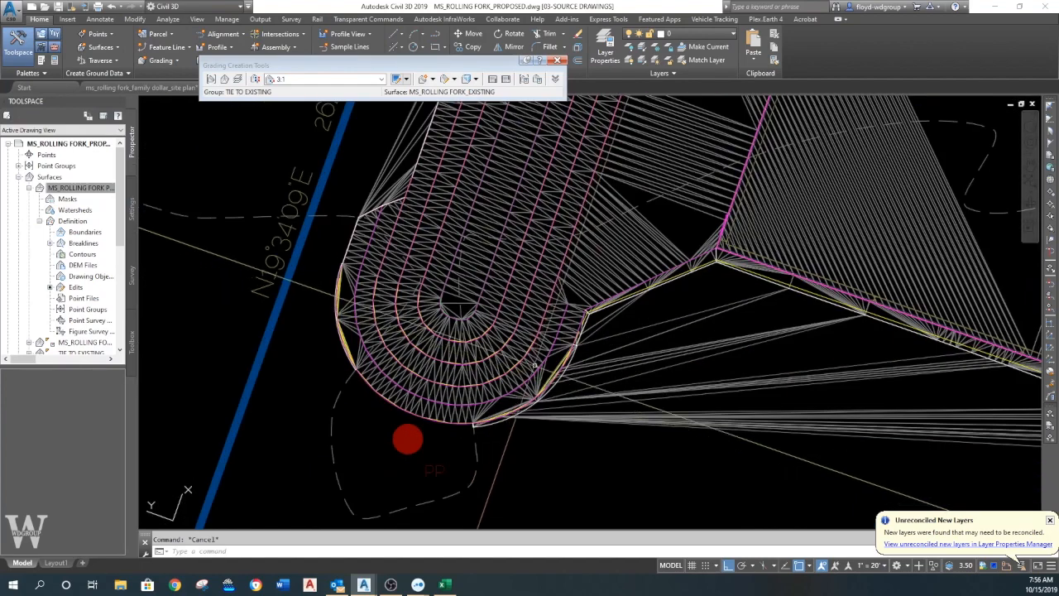
scroll(595, 348, up, 3)
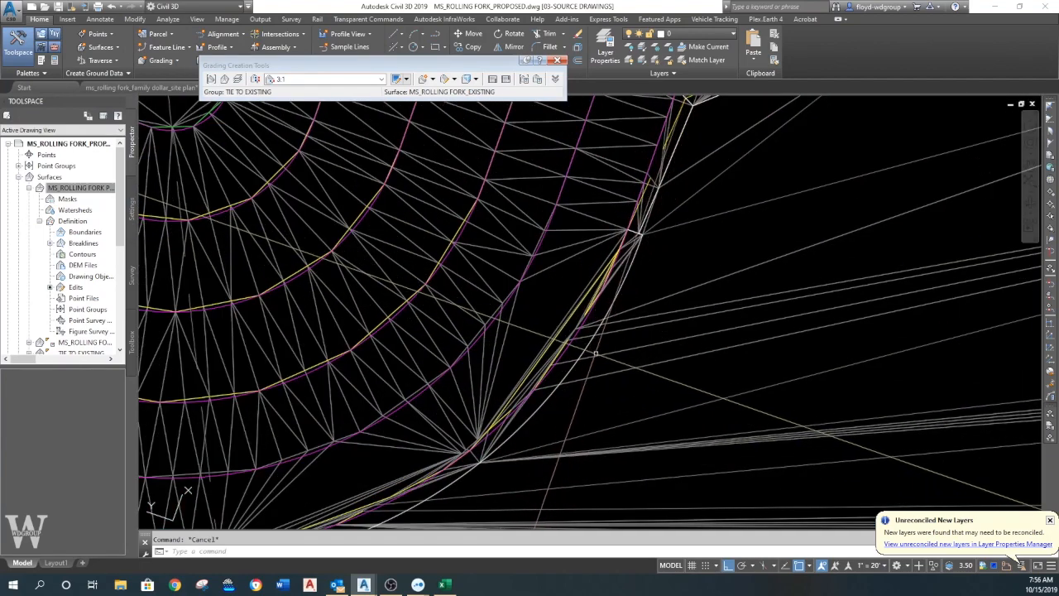
scroll(617, 356, down, 3)
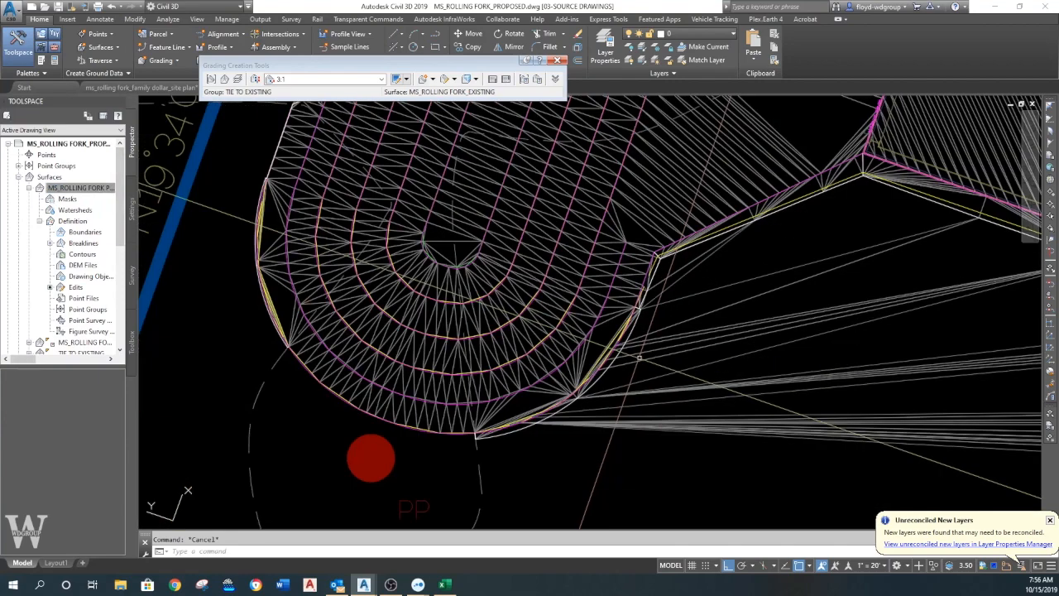
scroll(639, 356, up, 2)
scroll(636, 344, up, 2)
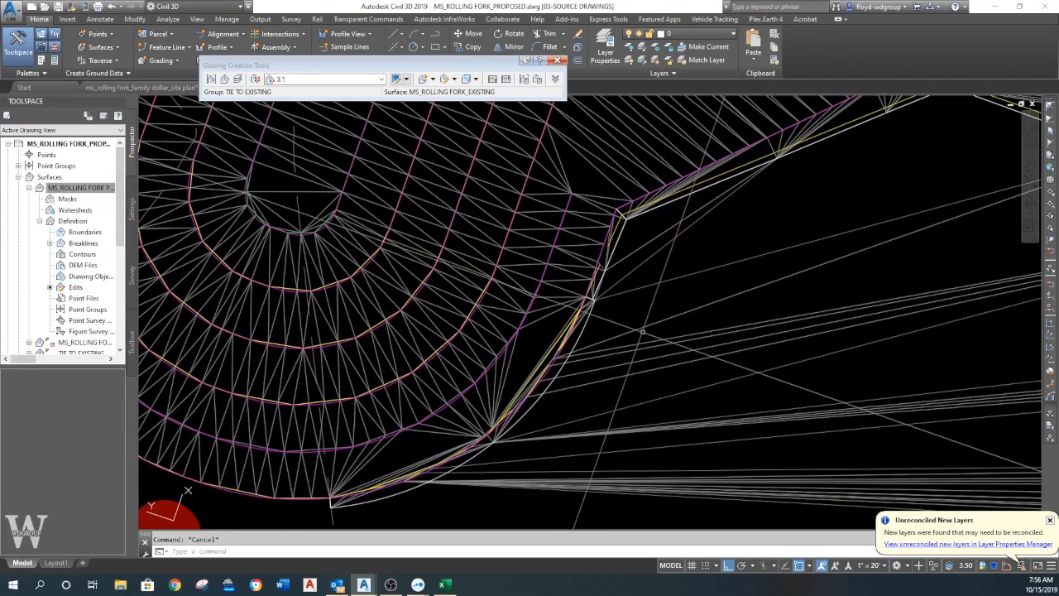
click(613, 319)
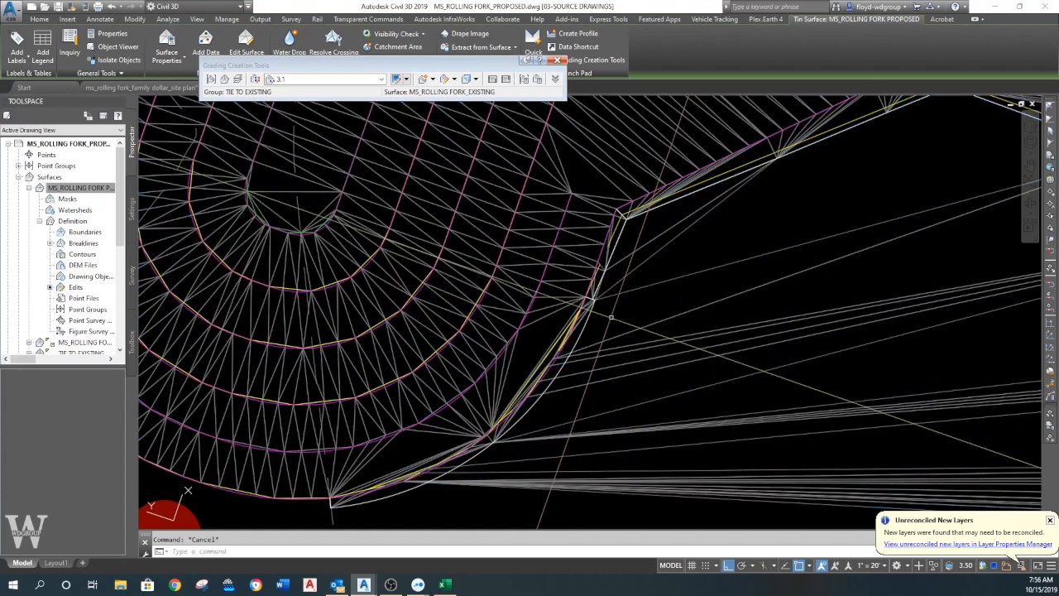
key(Escape)
middle_drag(550, 389, 615, 364)
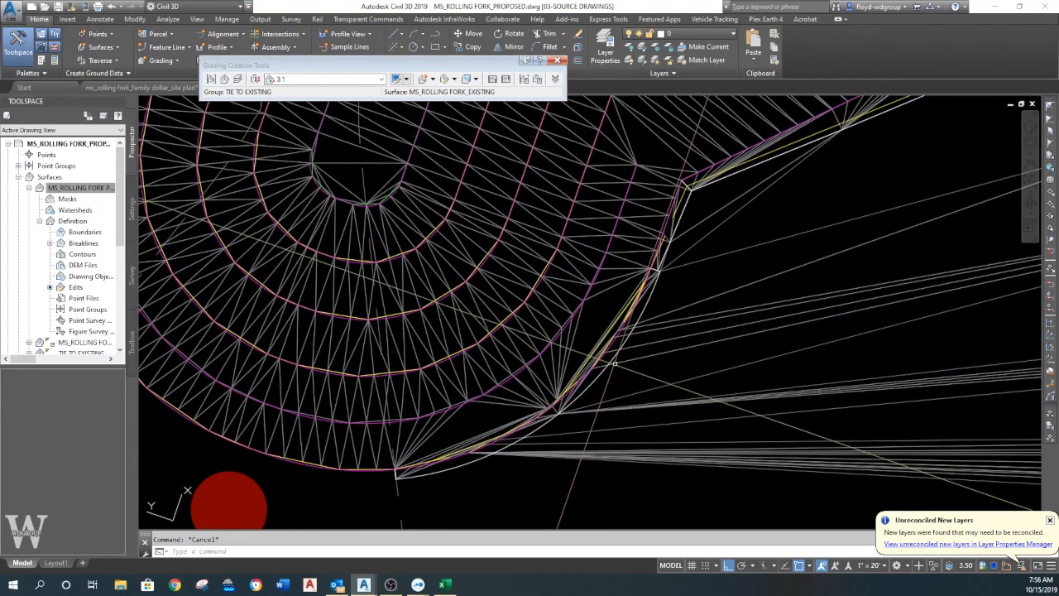
scroll(615, 364, up, 4)
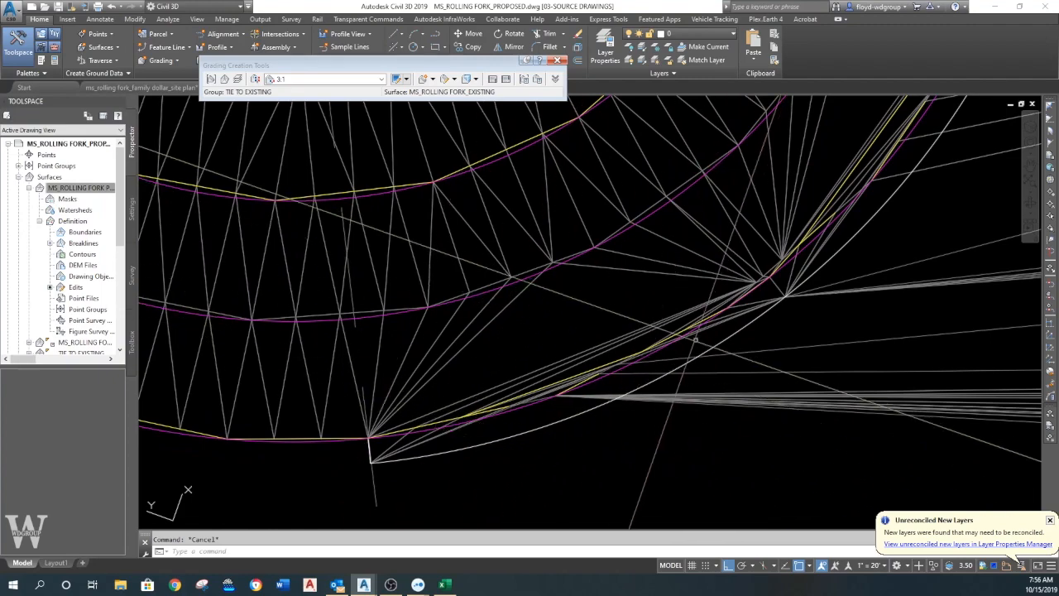
scroll(572, 364, down, 8)
middle_drag(637, 367, 546, 376)
scroll(480, 399, up, 2)
scroll(557, 382, down, 4)
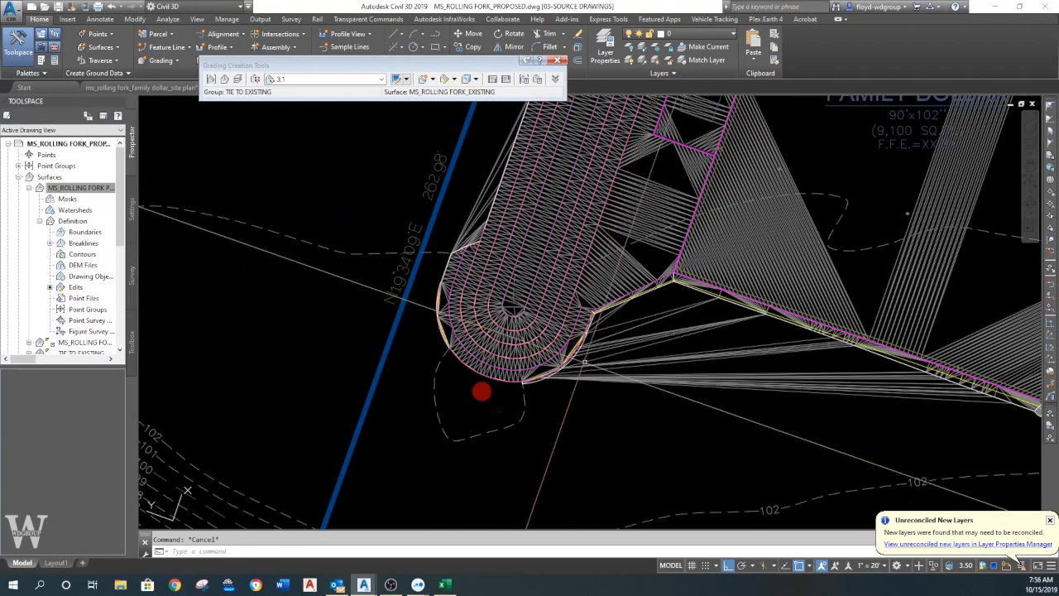
- Inspect the southwest curve of the west basin where the outer feature line meets the grading's edge
scroll(527, 382, up, 2)
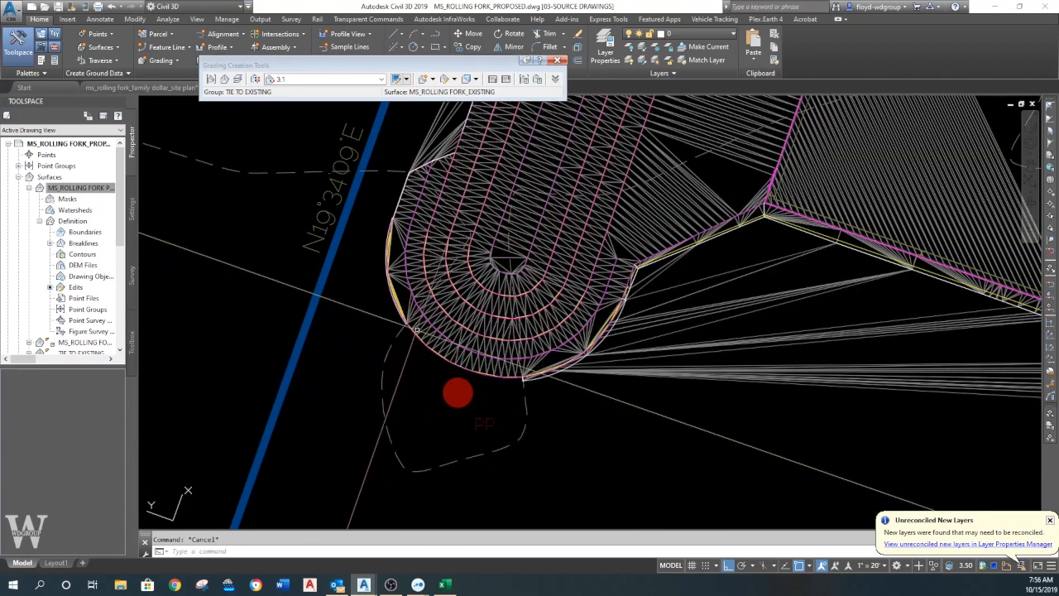
scroll(431, 337, up, 5)
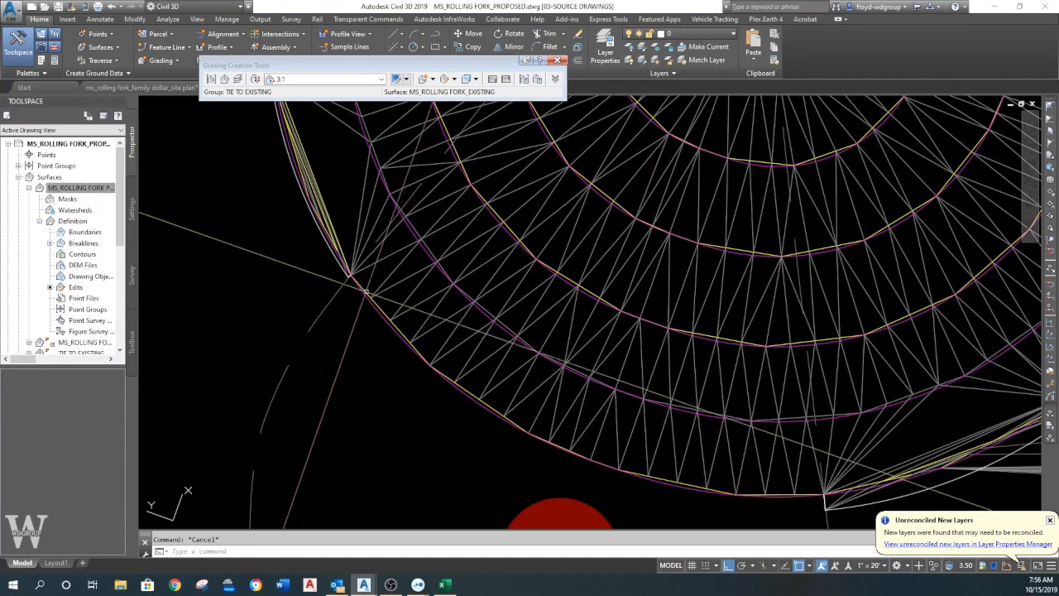
click(364, 294)
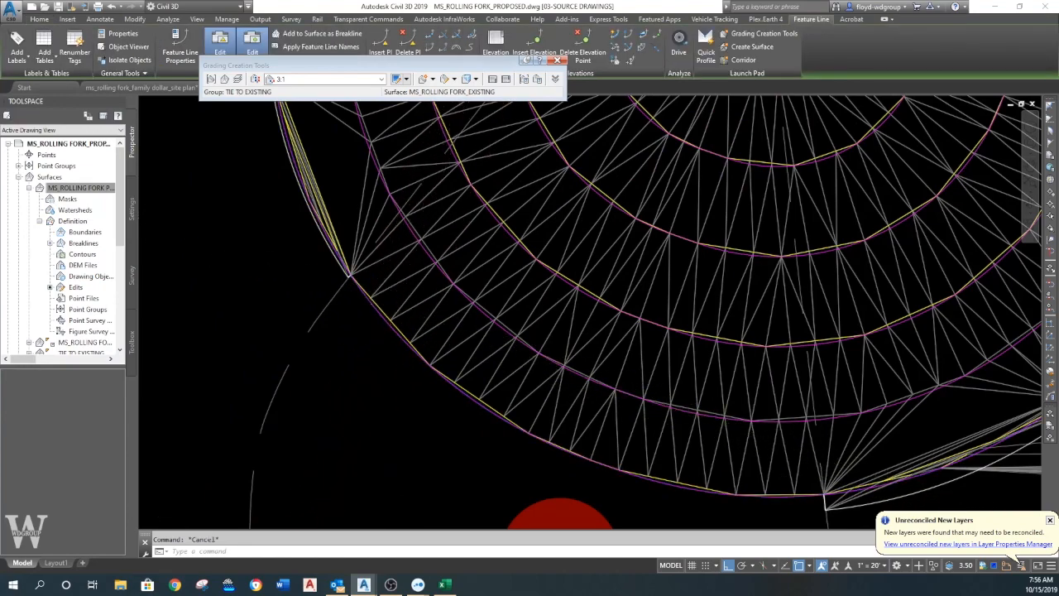
key(Escape)
scroll(507, 345, down, 5)
scroll(532, 350, down, 3)
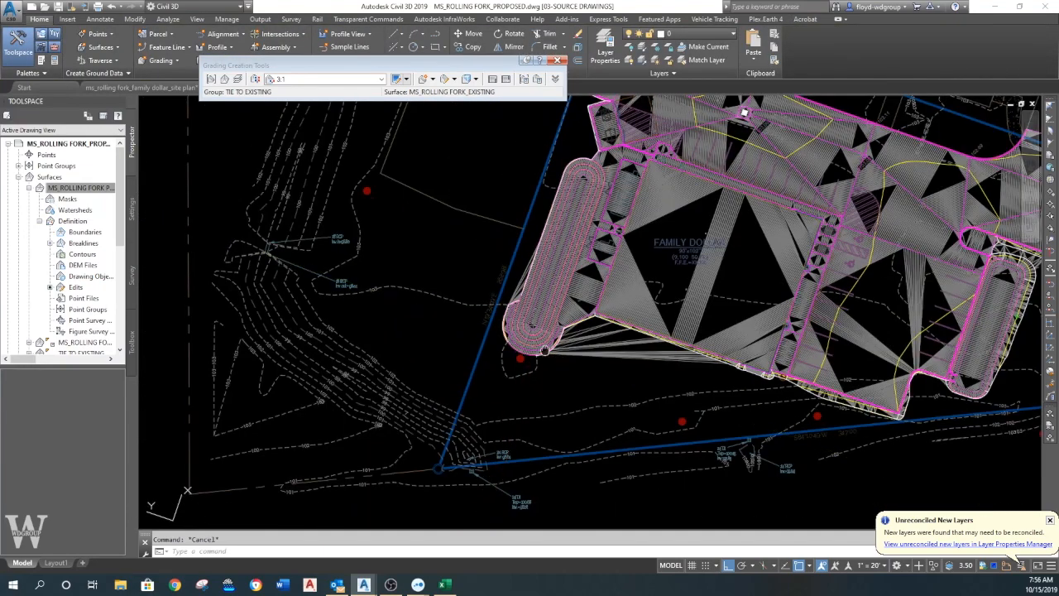
- Review both ends of the grading around the basin's south tip against the whole site, and regenerate the model
scroll(532, 351, down, 1)
scroll(552, 358, up, 5)
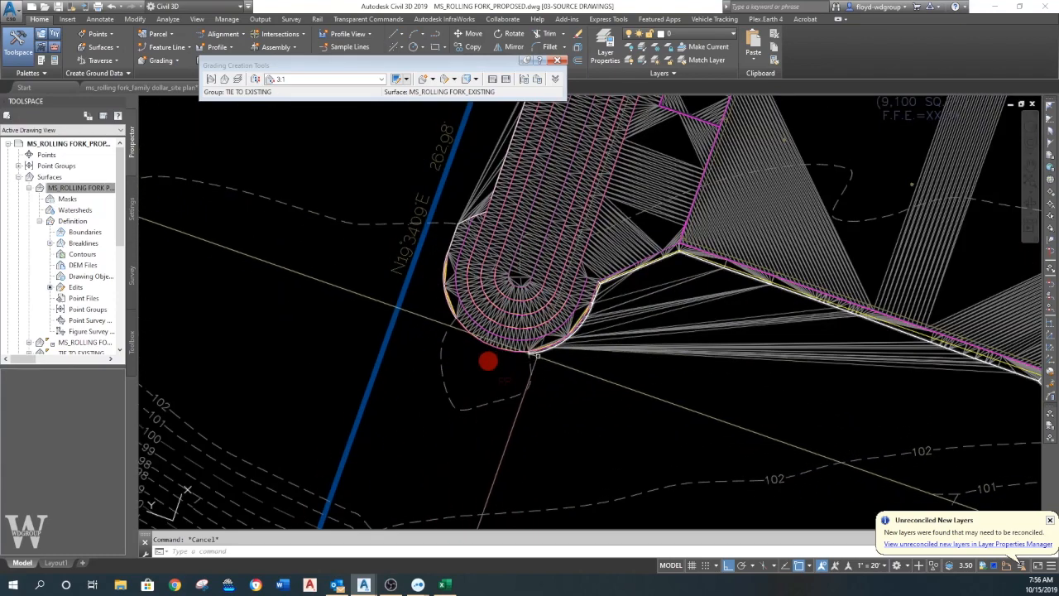
scroll(550, 364, up, 3)
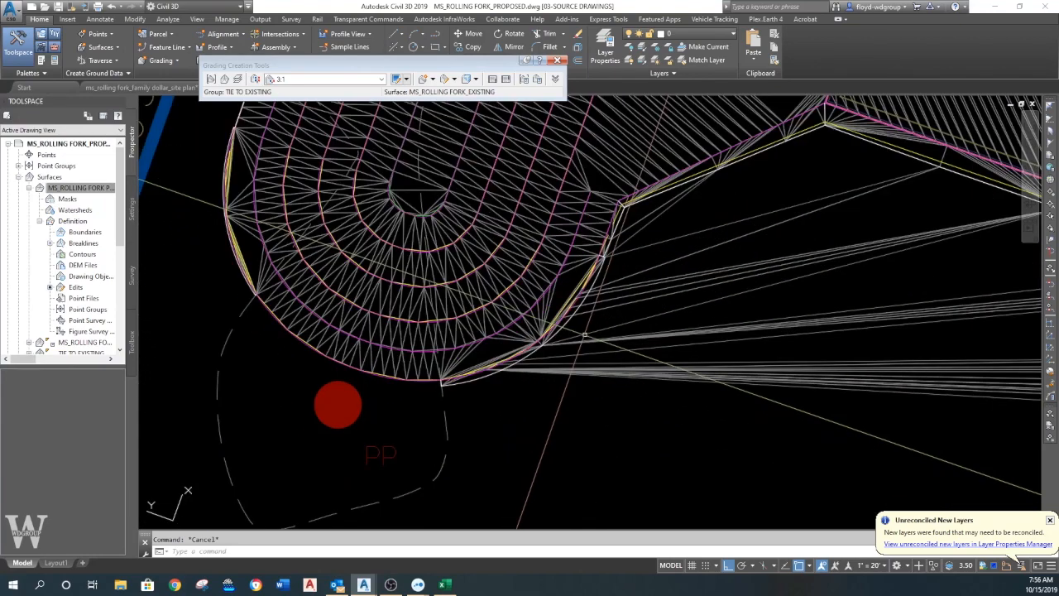
scroll(593, 301, up, 2)
scroll(593, 301, down, 4)
middle_drag(320, 378, 317, 428)
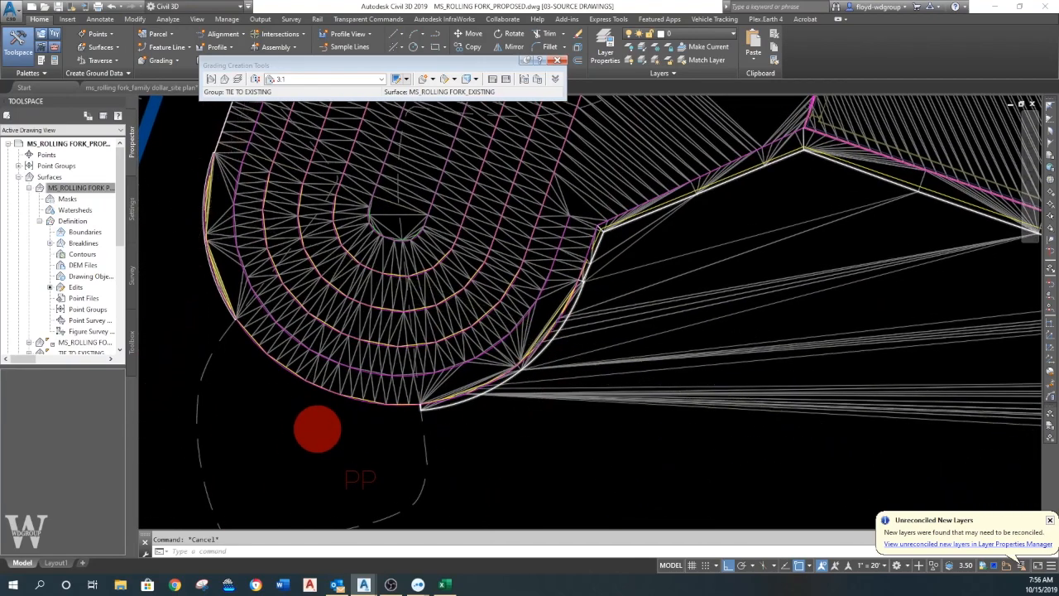
scroll(209, 219, up, 5)
scroll(238, 249, down, 7)
middle_drag(277, 301, 344, 295)
scroll(343, 294, up, 4)
scroll(456, 521, down, 4)
mouse_move(455, 521)
middle_down()
mouse_move(406, 466)
mouse_move(378, 405)
middle_up()
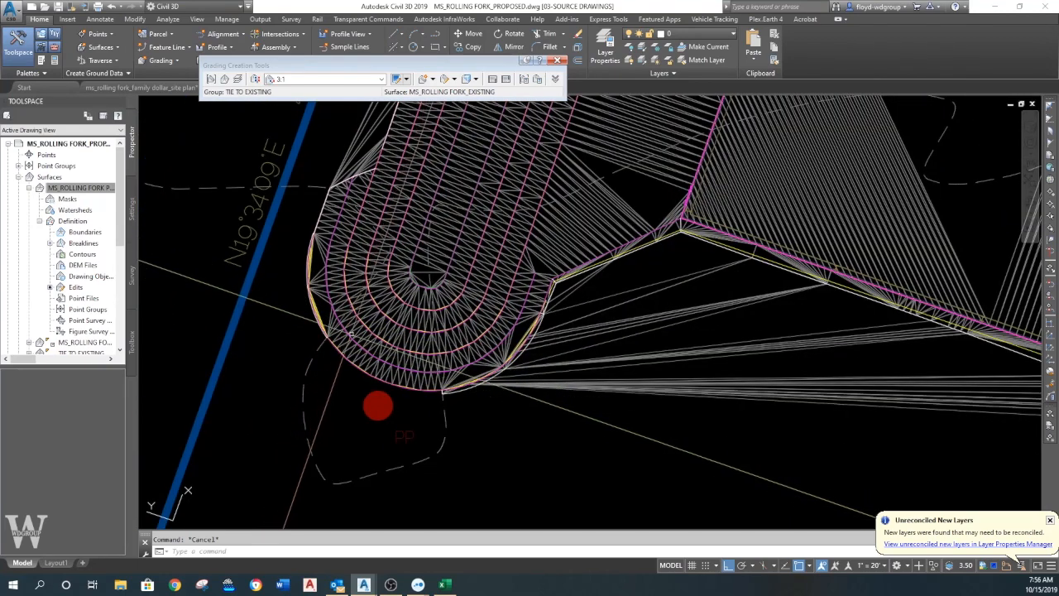
scroll(386, 351, down, 4)
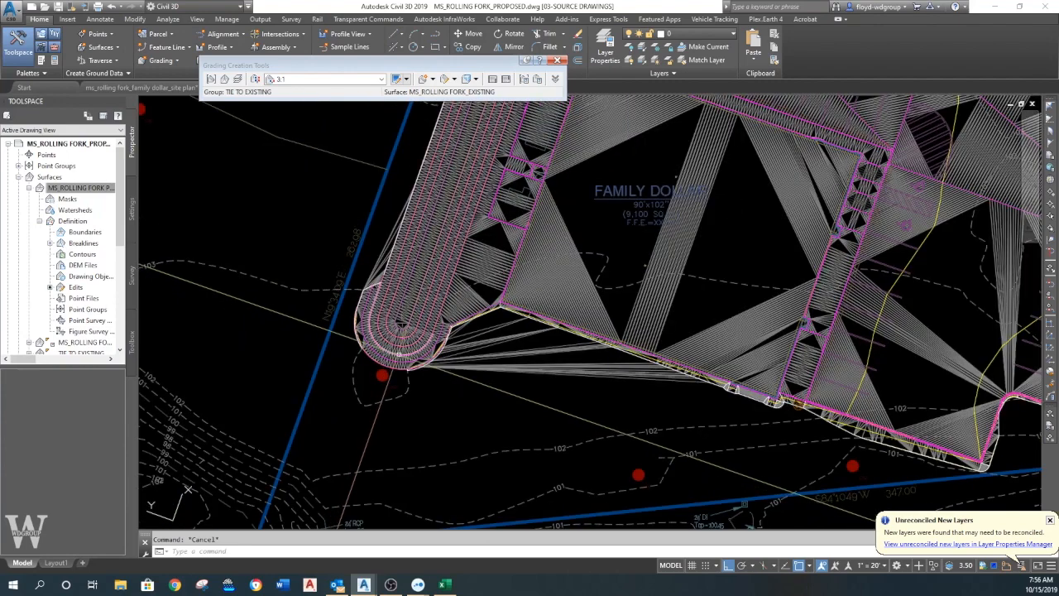
scroll(391, 363, down, 4)
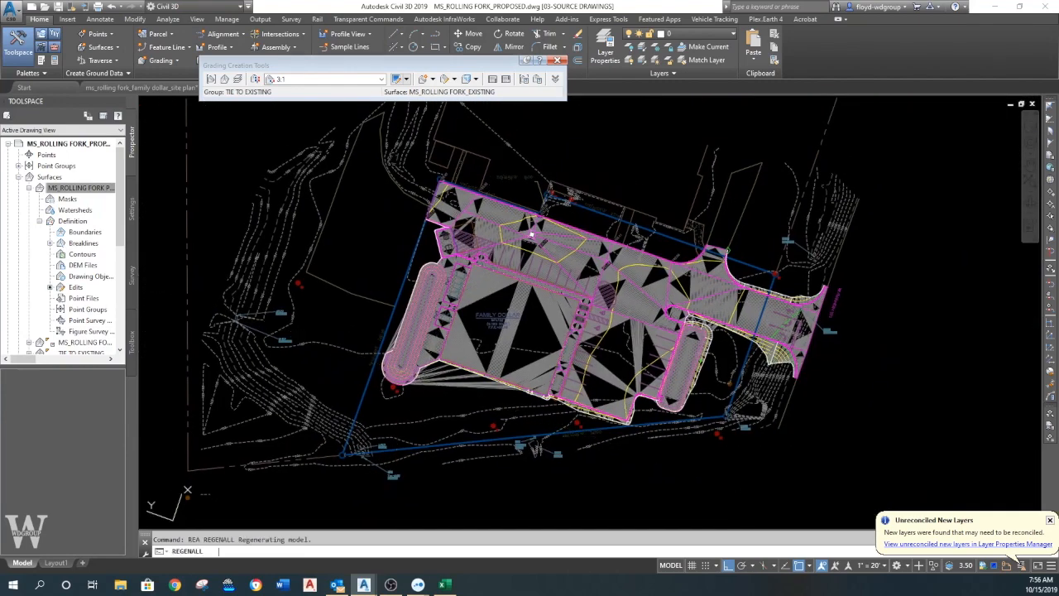
- Erase the grading created along the outer feature line, picking it beside the east basin
scroll(629, 381, up, 5)
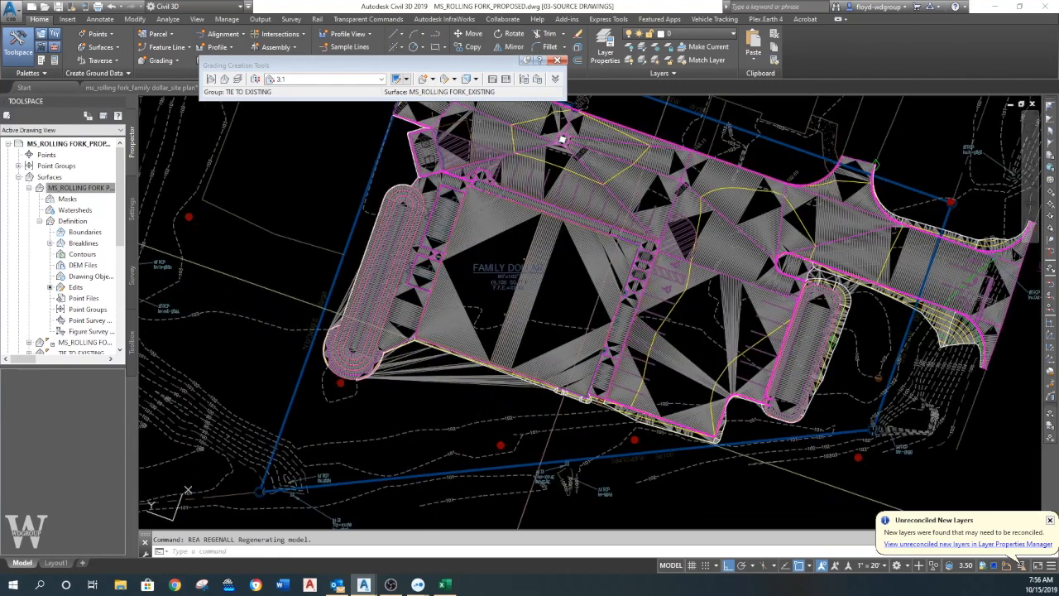
scroll(852, 351, up, 5)
text(e)
key(Return)
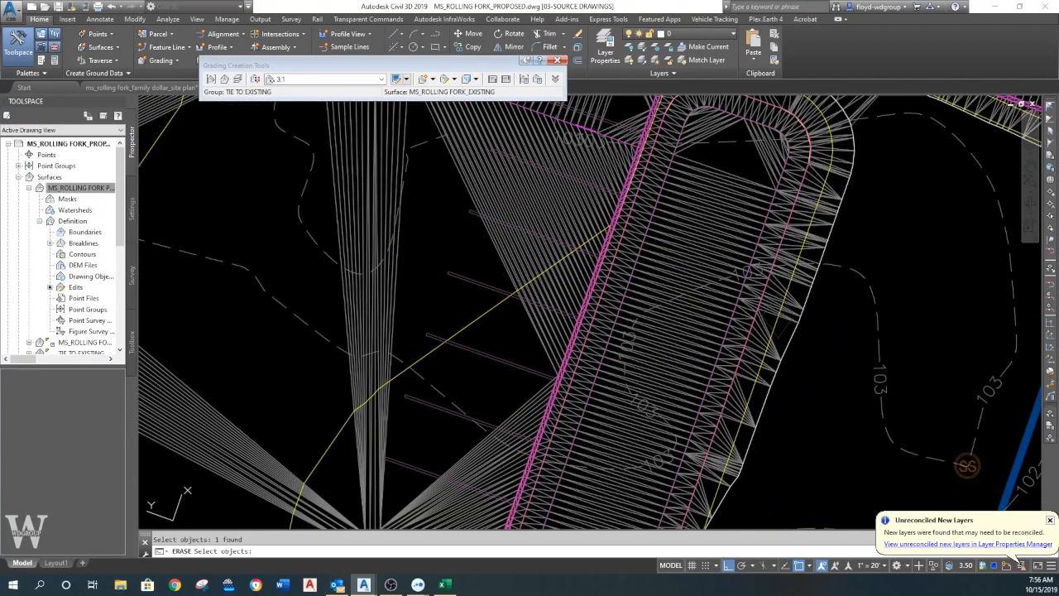
key(Return)
- Rebuild the MS_ROLLING FORK PROPOSED surface without the erased grading
scroll(529, 331, down, 6)
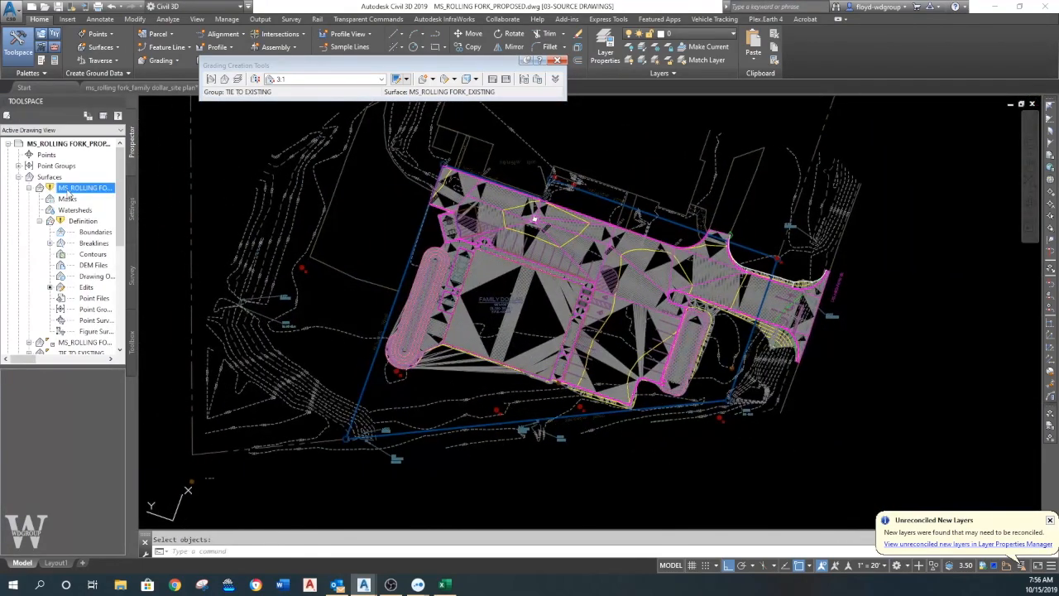
right_click(69, 193)
click(101, 223)
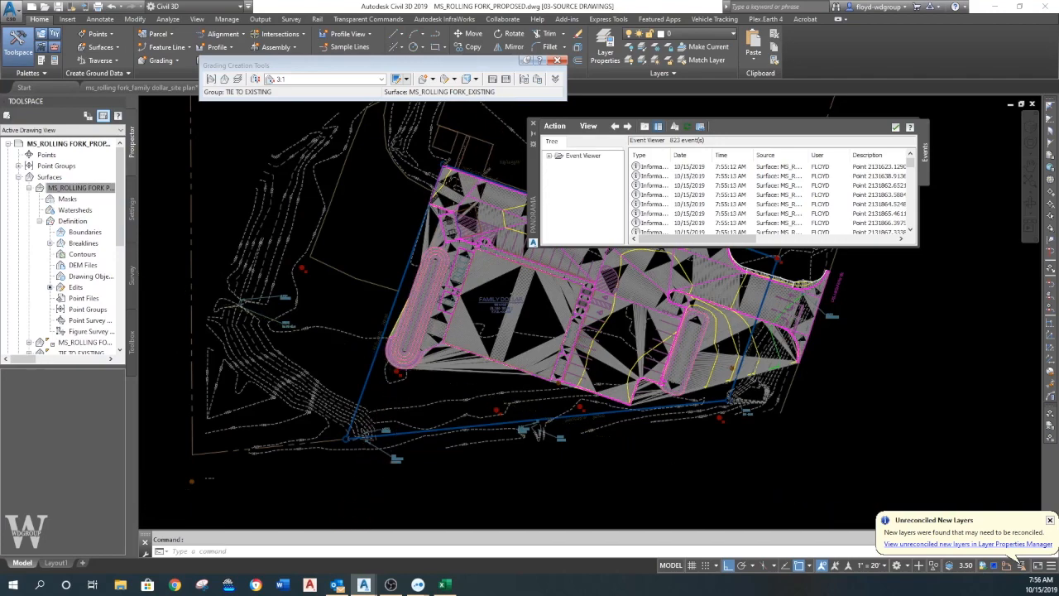
- Break the outer feature line at the west basin's south tip, where the dashed existing contour crosses it
scroll(393, 354, up, 8)
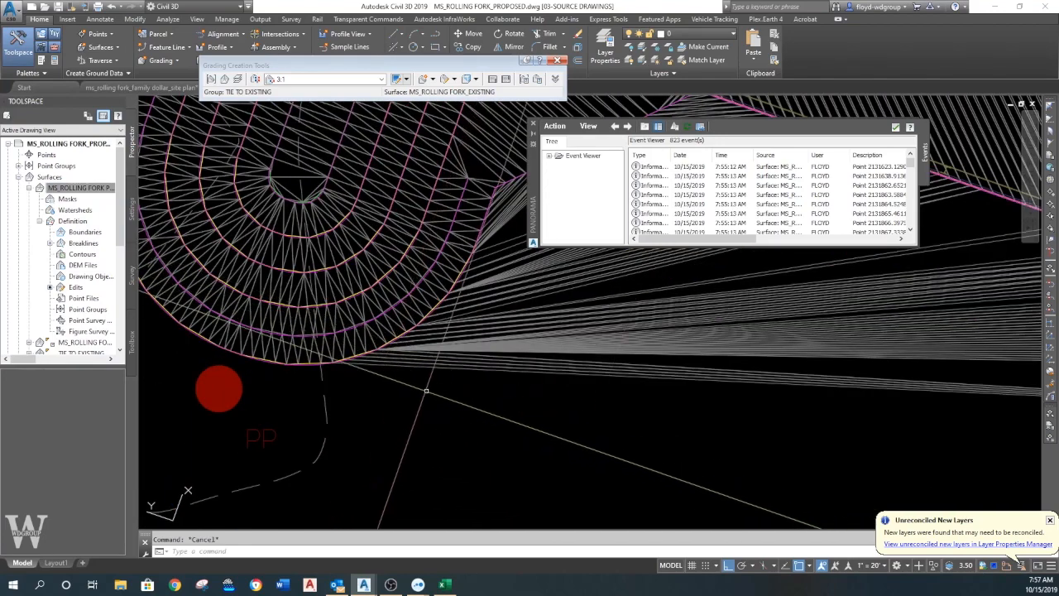
scroll(405, 353, up, 5)
click(421, 344)
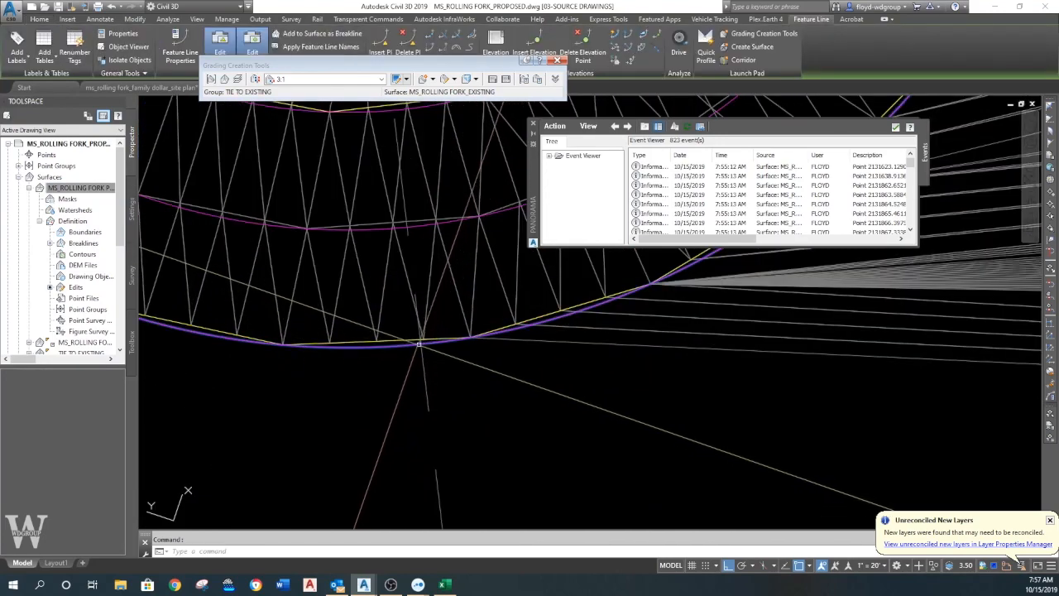
click(427, 34)
click(413, 346)
text(F)
key(Return)
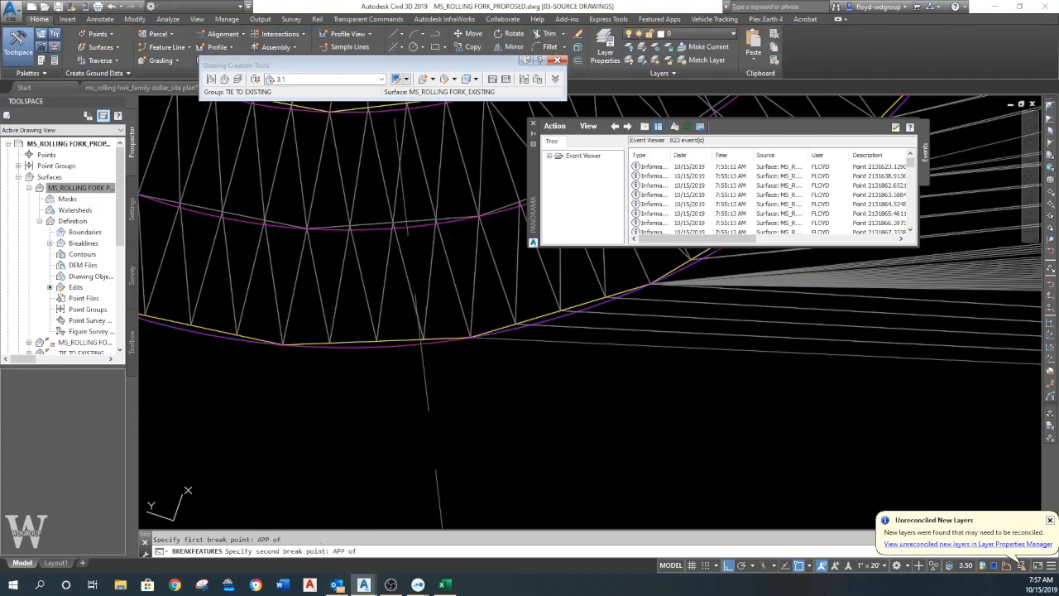
click(421, 344)
key(Escape)
- Draw a short helper polyline along the existing contour through the break in the outer feature line, using the Nearest snap
scroll(421, 345, down, 5)
middle_drag(222, 298, 442, 409)
middle_drag(537, 454, 439, 384)
scroll(500, 412, up, 7)
scroll(500, 412, up, 2)
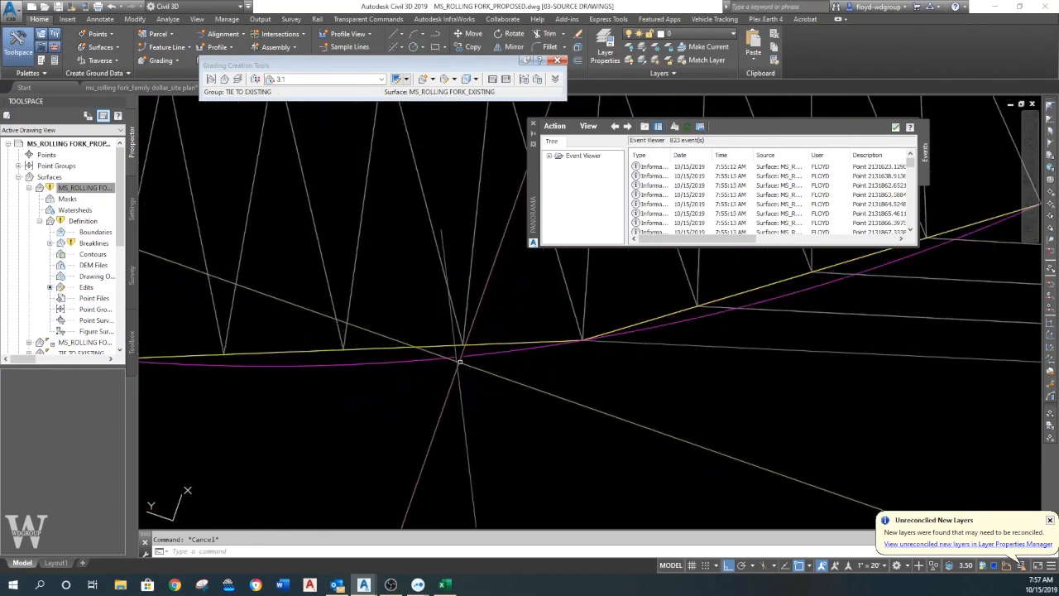
scroll(456, 359, up, 2)
key(Escape)
text(E)
key(Escape)
text(PL)
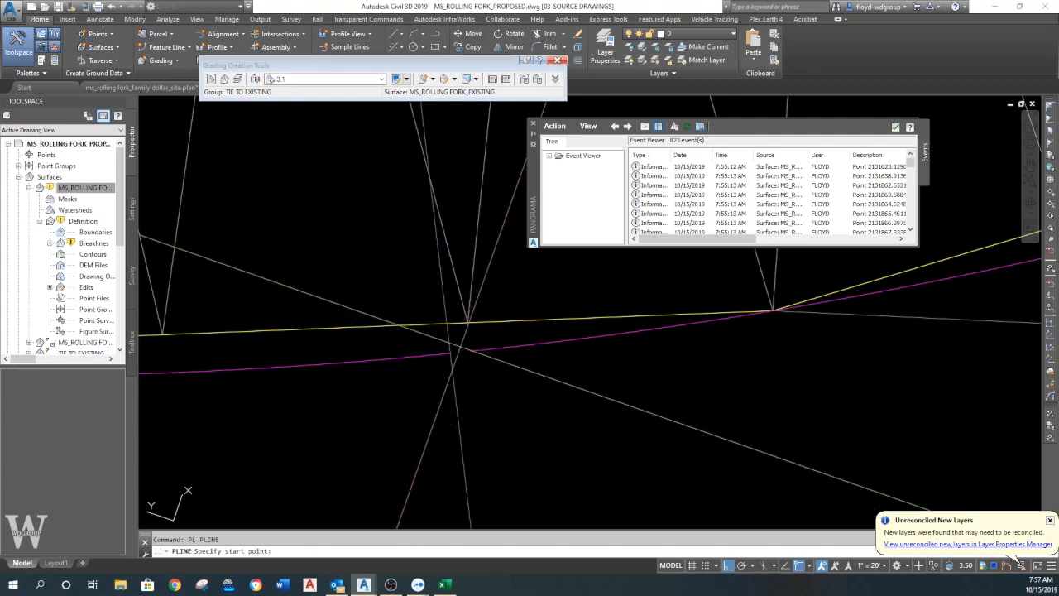
key(Return)
click(447, 331)
text(NEA)
key(Return)
click(456, 405)
key(Return)
- Extend the feature line's broken end to the helper polyline, and erase the polyline
text(EX)
key(Return)
click(453, 356)
key(Return)
click(475, 350)
key(Return)
text(E)
key(Return)
click(455, 364)
key(Return)
- Break the outer feature line at the basin's southwest side where the existing contour crosses it, and erase the piece between the two breaks
scroll(488, 416, down, 6)
scroll(461, 408, up, 6)
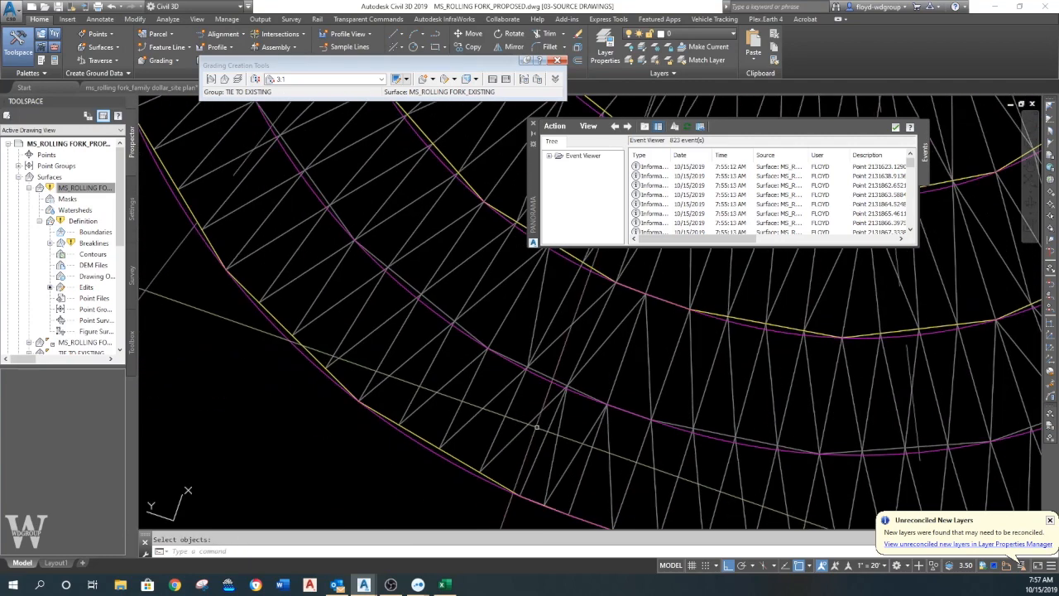
click(461, 368)
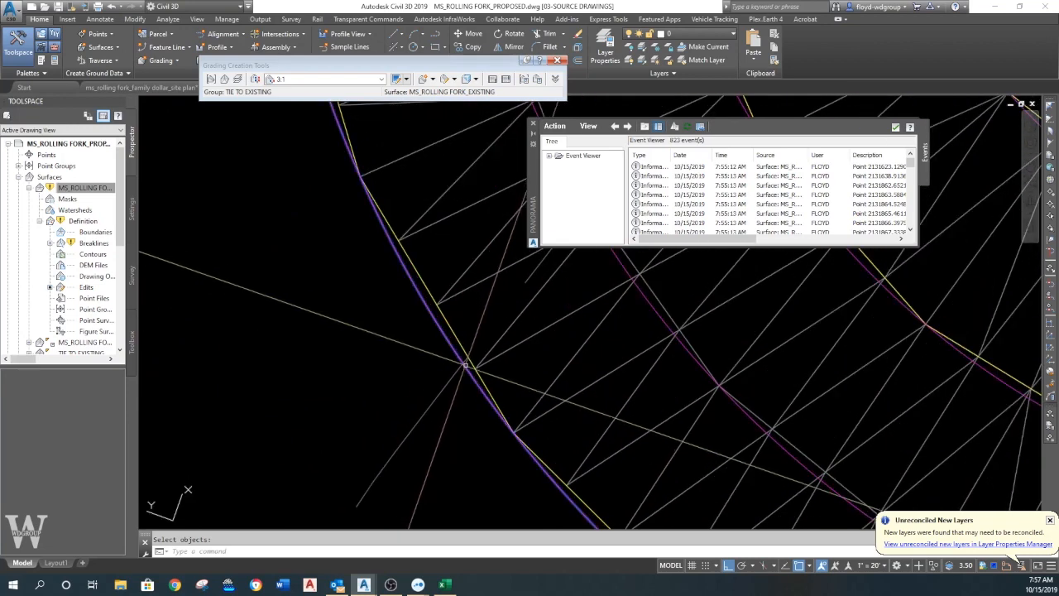
click(474, 368)
click(473, 369)
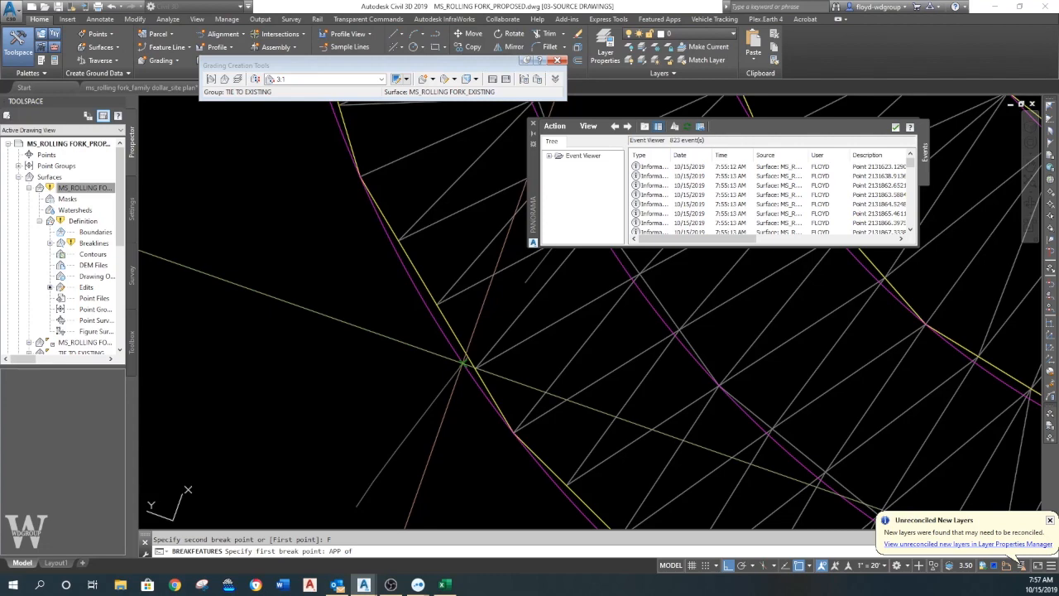
click(463, 364)
key(Escape)
click(474, 380)
key(Return)
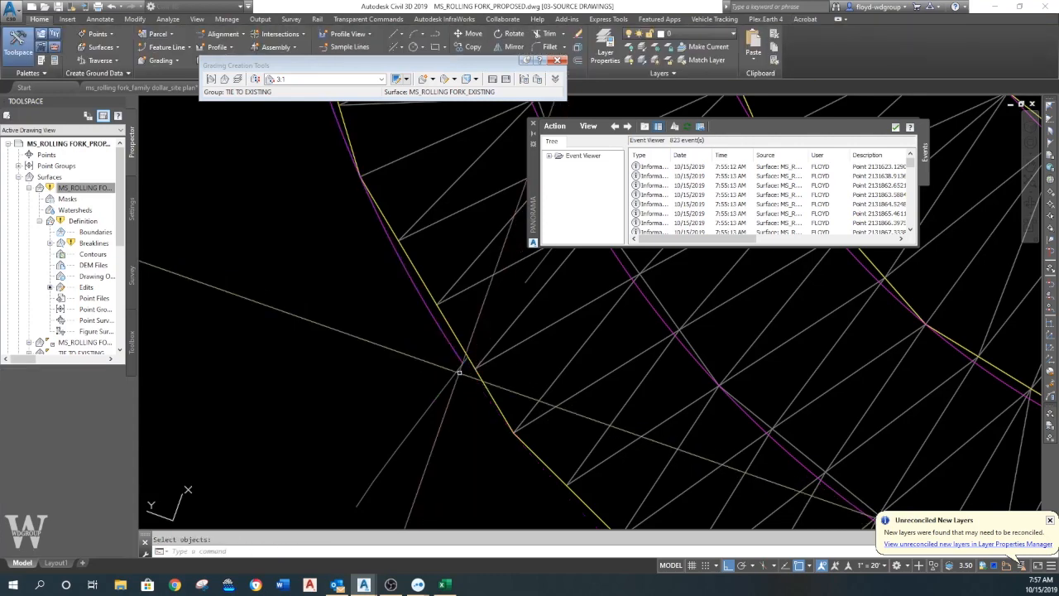
- Rebuild the MS_ROLLING FORK PROPOSED surface without the erased feature line piece
scroll(461, 367, down, 8)
middle_drag(460, 344, 409, 397)
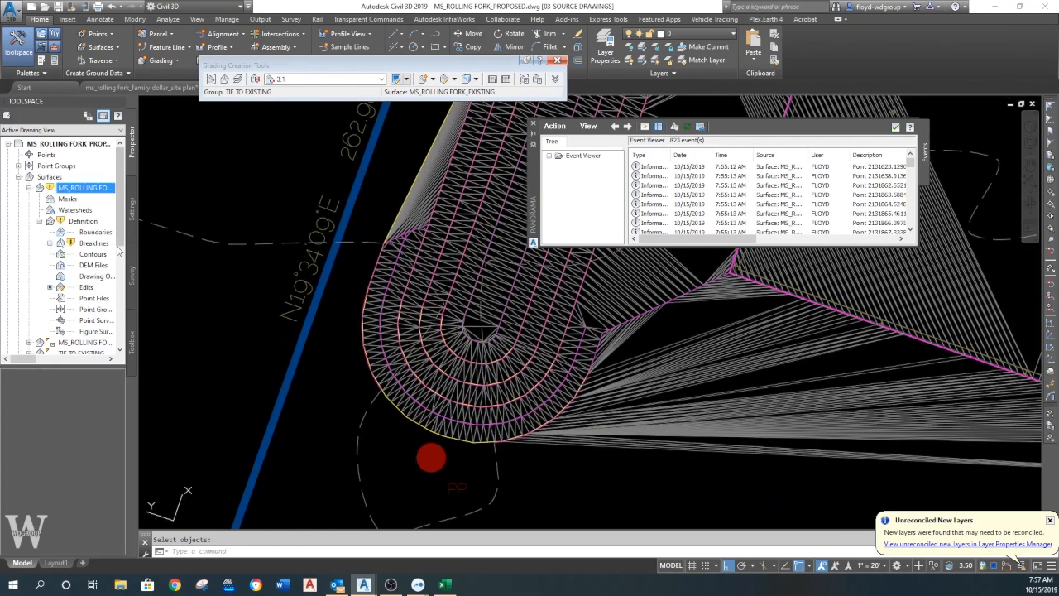
right_click(92, 188)
click(120, 219)
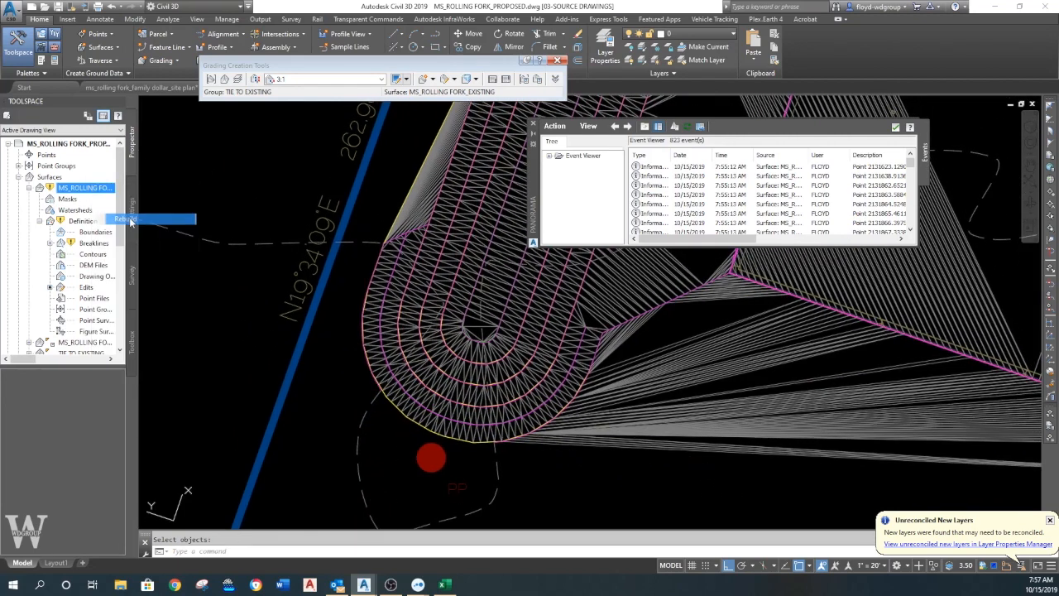
key(Escape)
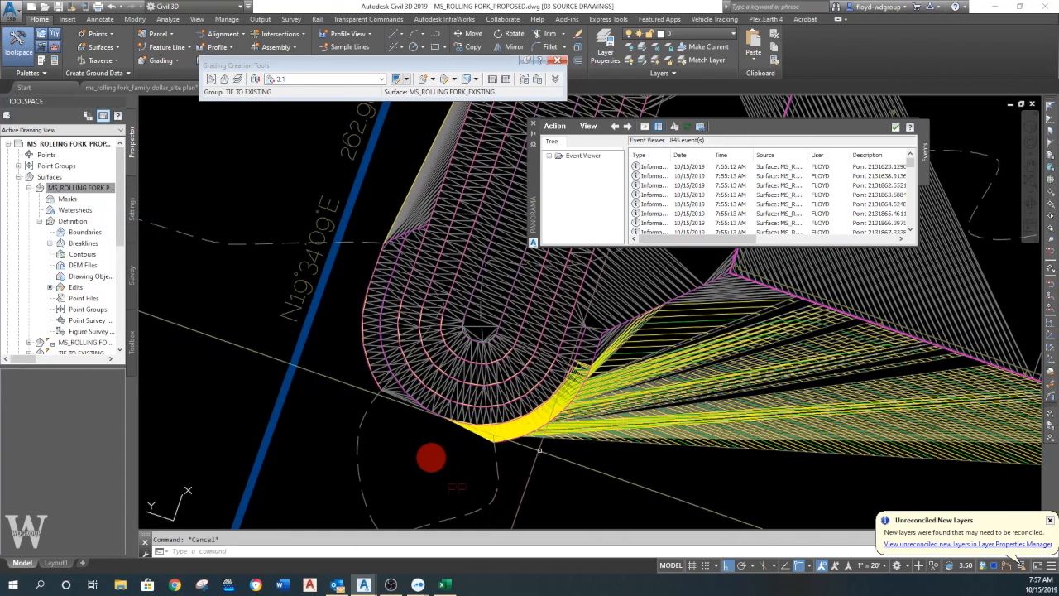
- Set the elevation at station 0+00.00, the south-tip start of the feature line running east from the gap, to 103
click(600, 334)
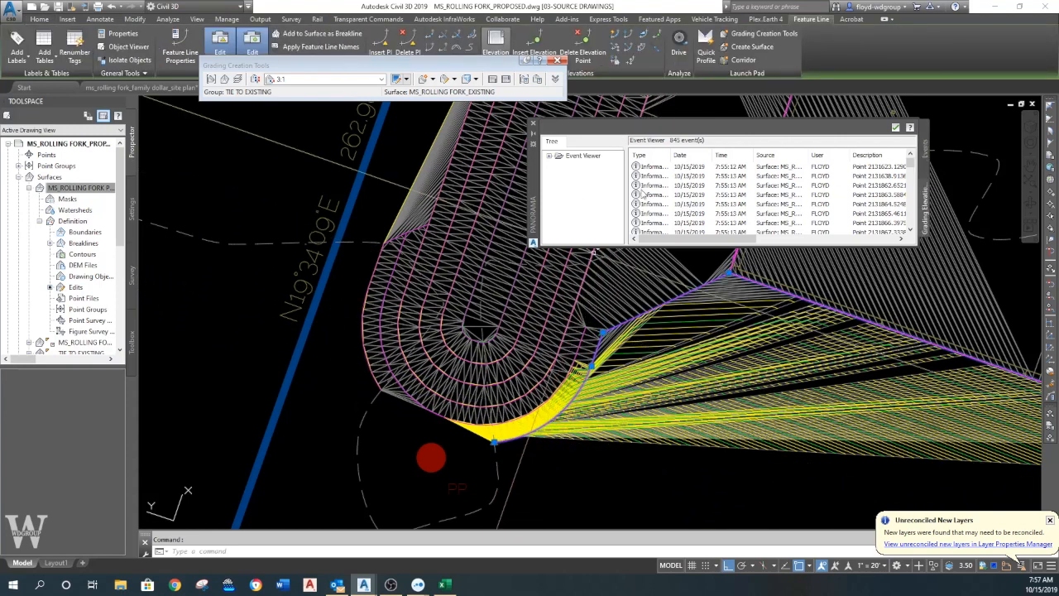
click(496, 40)
scroll(659, 199, down, 1)
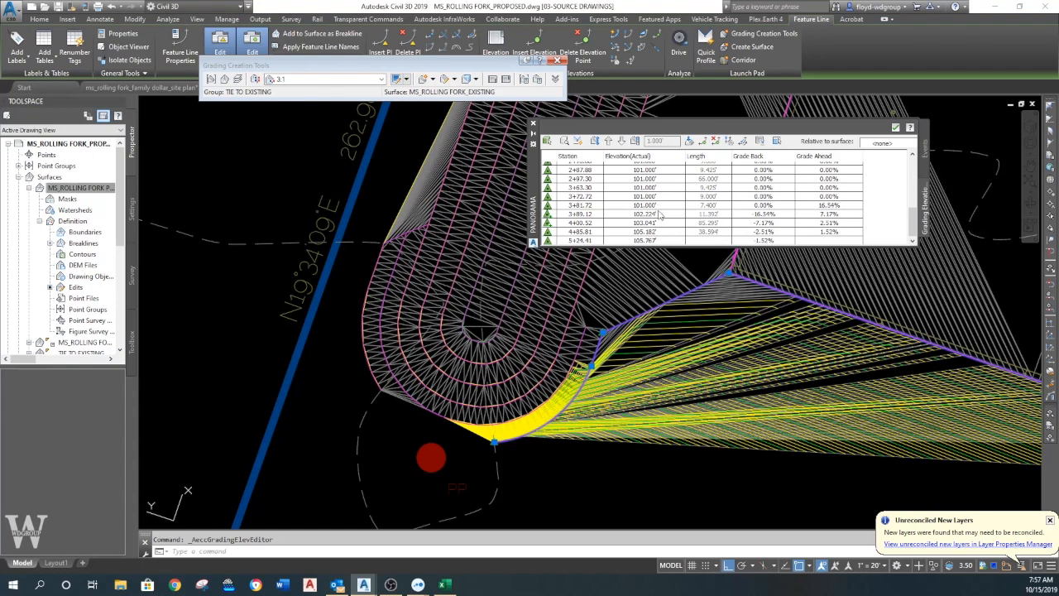
scroll(653, 234, up, 4)
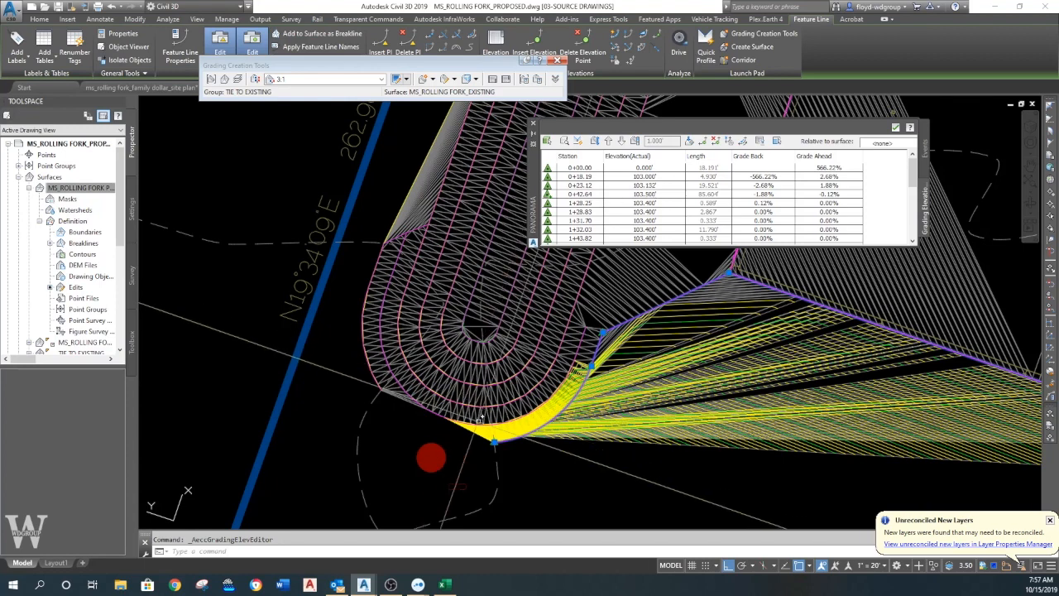
scroll(638, 213, down, 5)
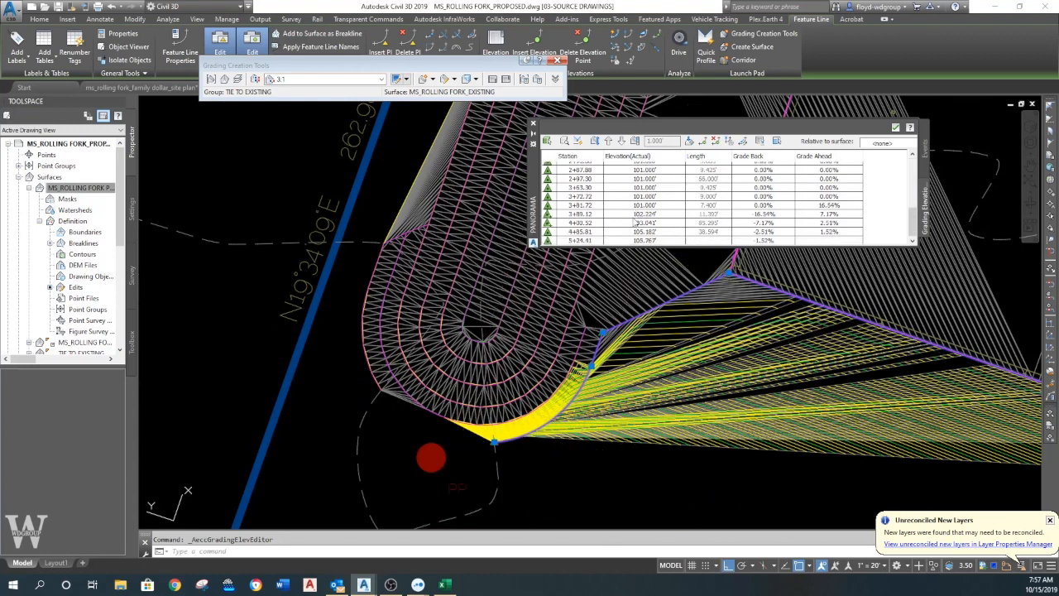
scroll(653, 235, up, 4)
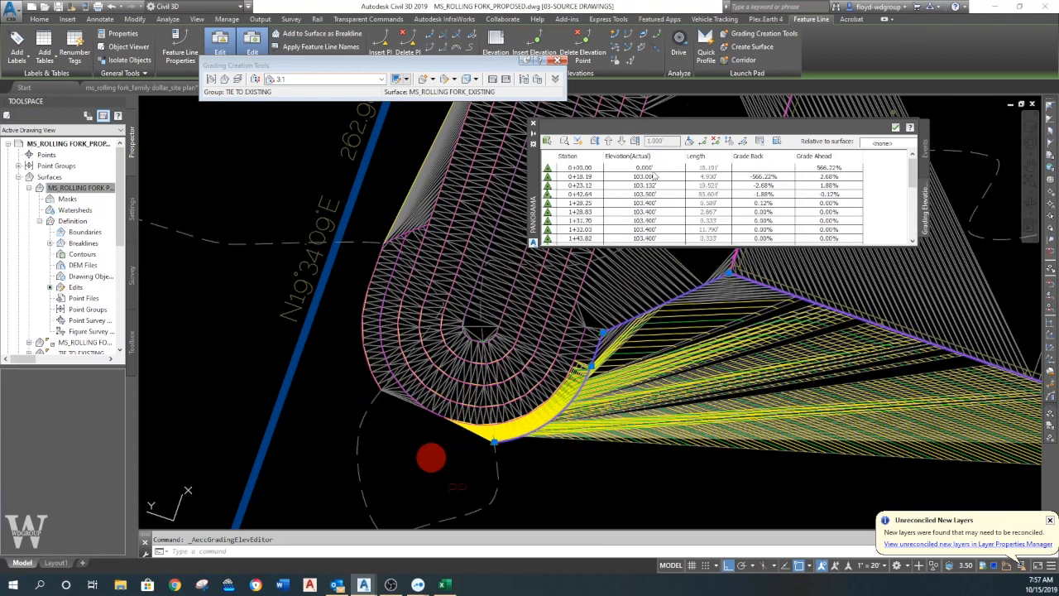
double_click(644, 168)
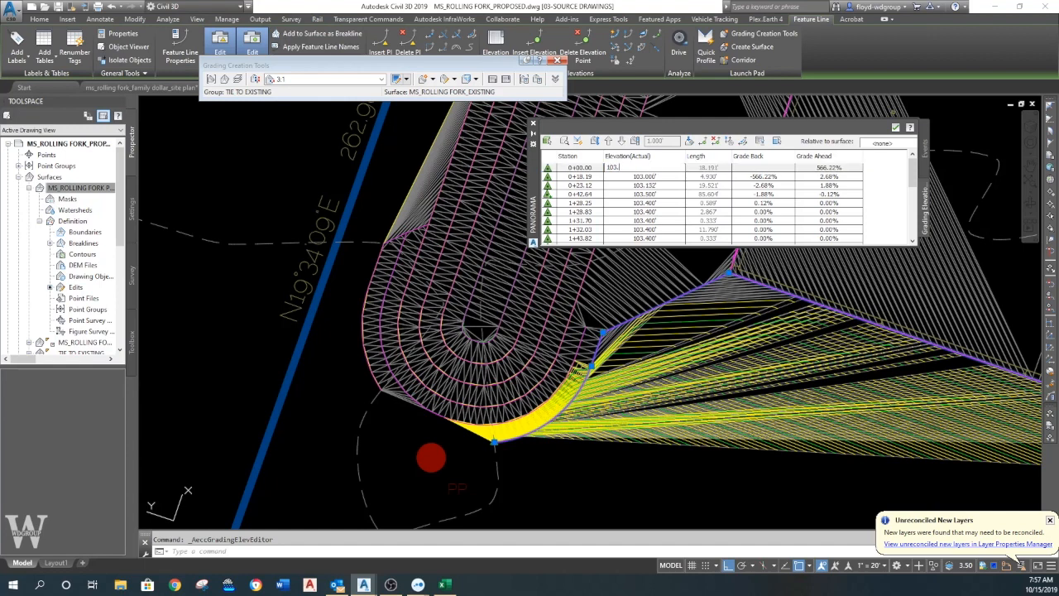
key(Return)
key(Escape)
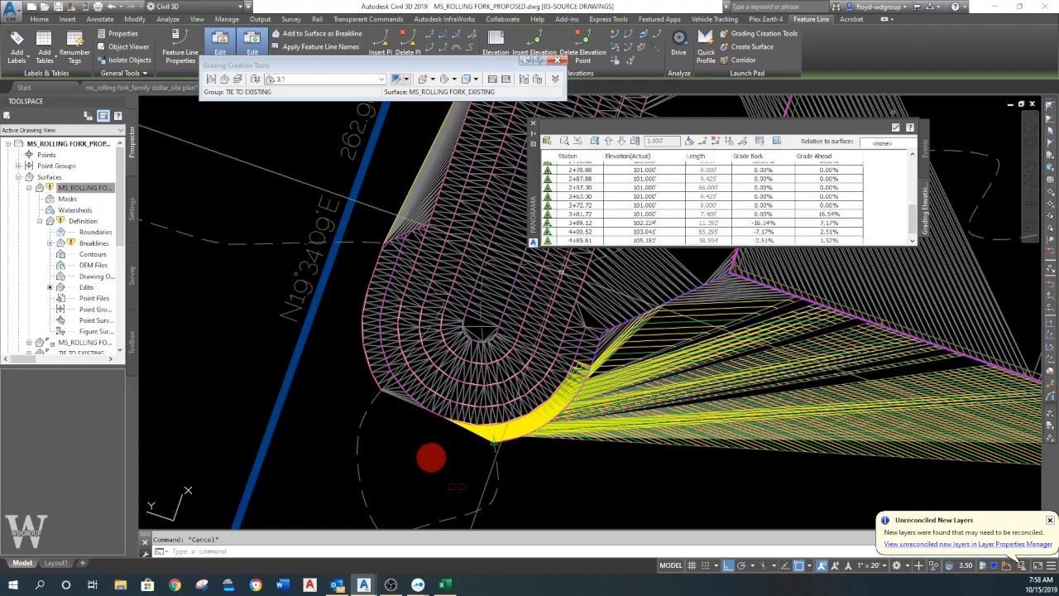
- Rebuild the MS_ROLLING FORK PROPOSED surface with the corrected start elevation, and close the Panorama window
drag(532, 117, 531, 119)
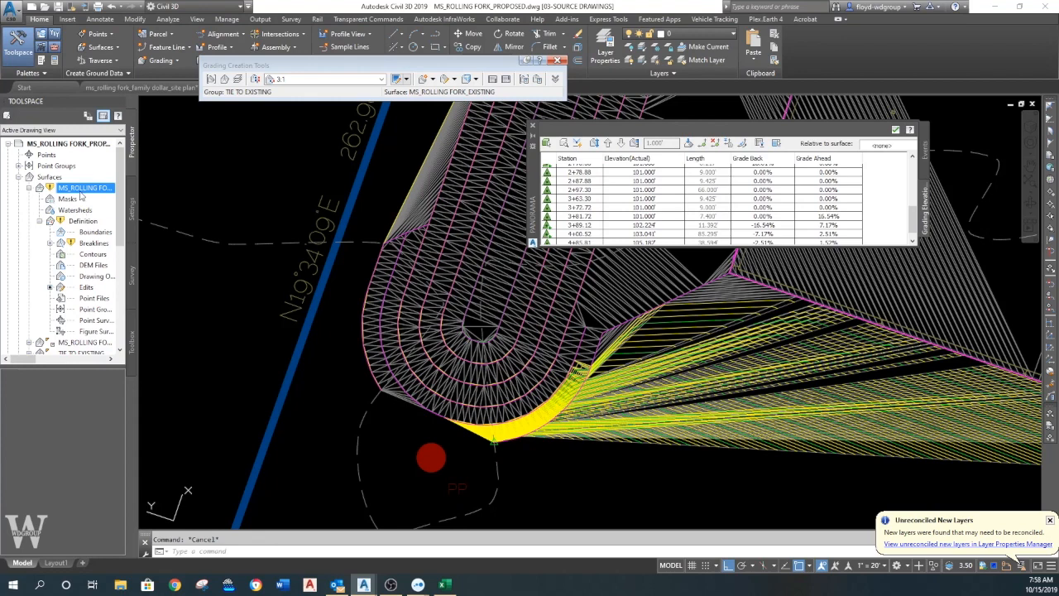
right_click(94, 190)
click(113, 225)
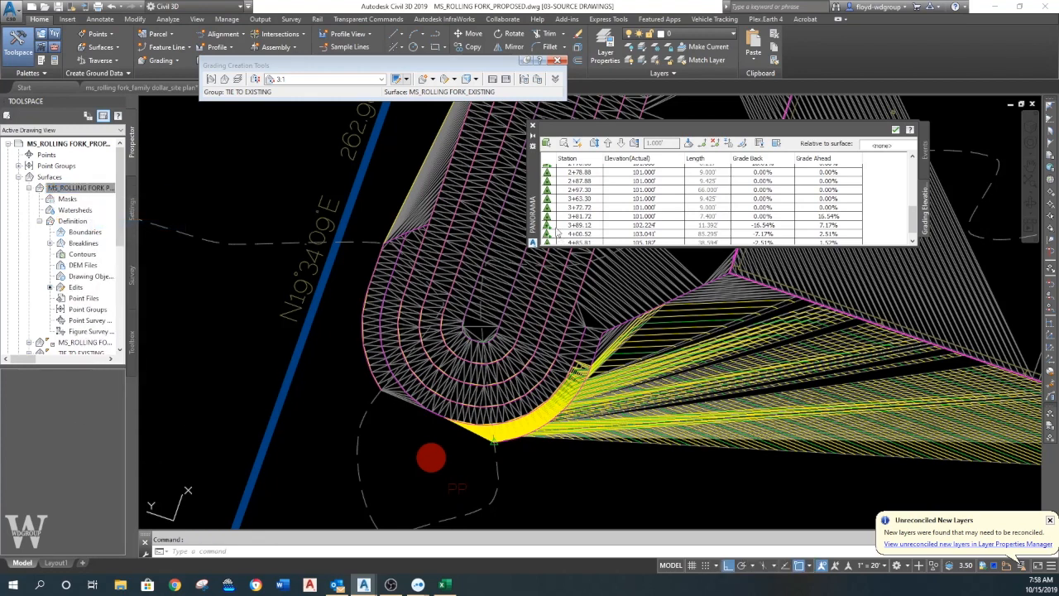
click(532, 127)
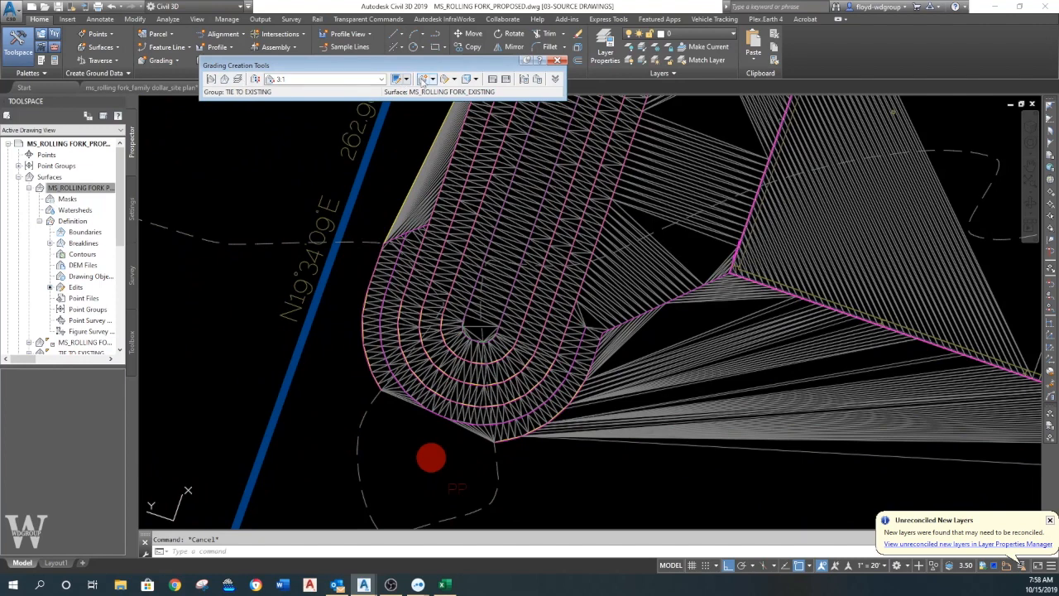
- Grade the feature line east of the gap to the existing surface on its outer side, along its entire length, with 3:1 cut and fill slopes
click(397, 78)
click(678, 324)
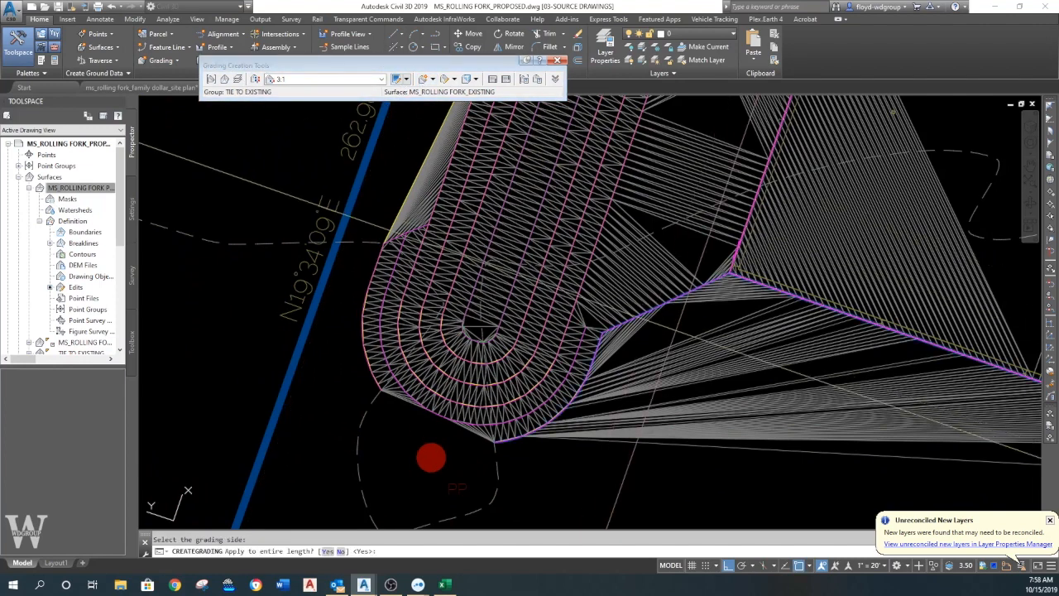
key(Return)
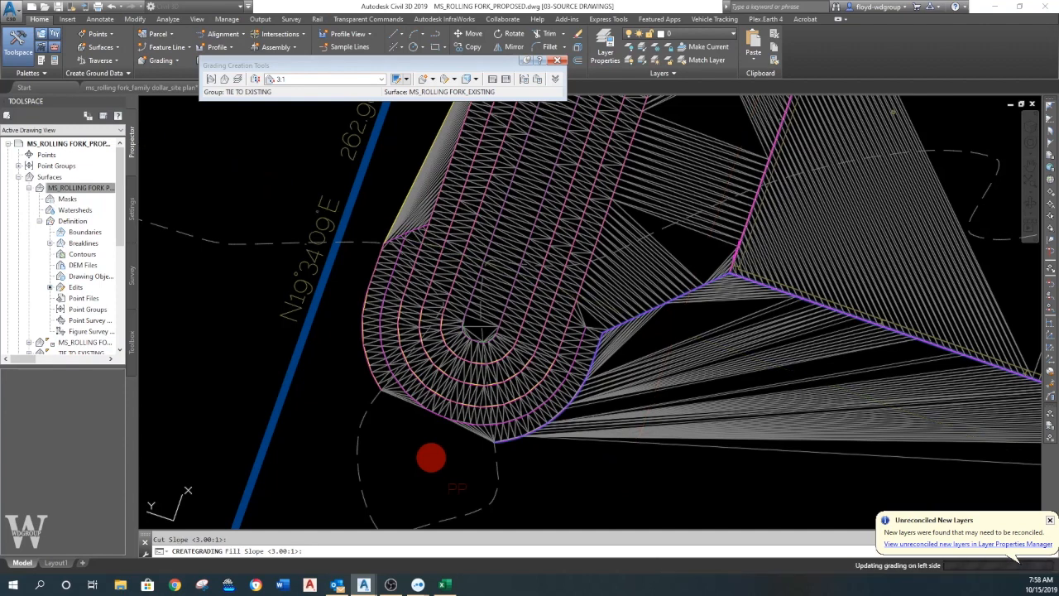
key(Return)
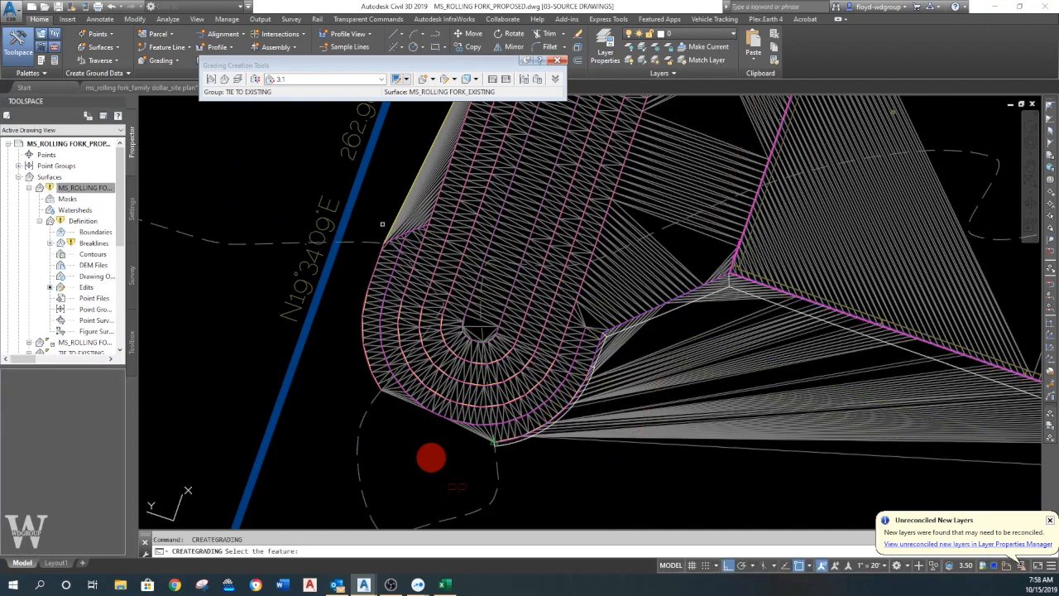
- Grade the remaining feature line on the basin's west side to the existing surface, on its outer side, using the default 3:1 slopes
click(377, 209)
key(Return)
key(Return)
key(Return)
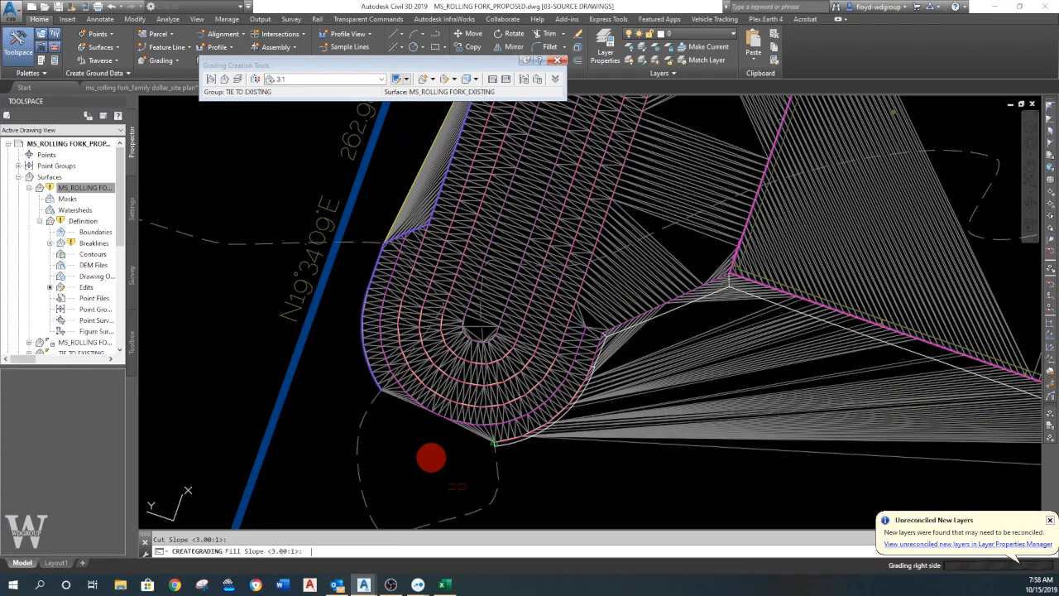
- Rebuild the MS_ROLLING FORK PROPOSED surface with the new gradings, close Panorama, and inspect the triangulation around the basin's south end
right_click(83, 196)
click(112, 225)
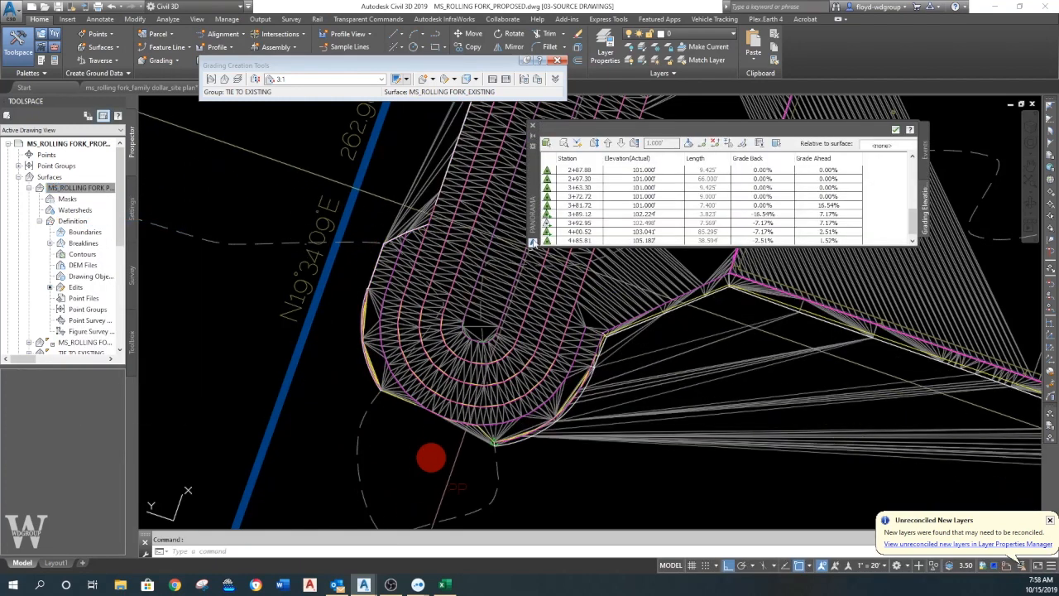
click(533, 127)
scroll(621, 374, up, 6)
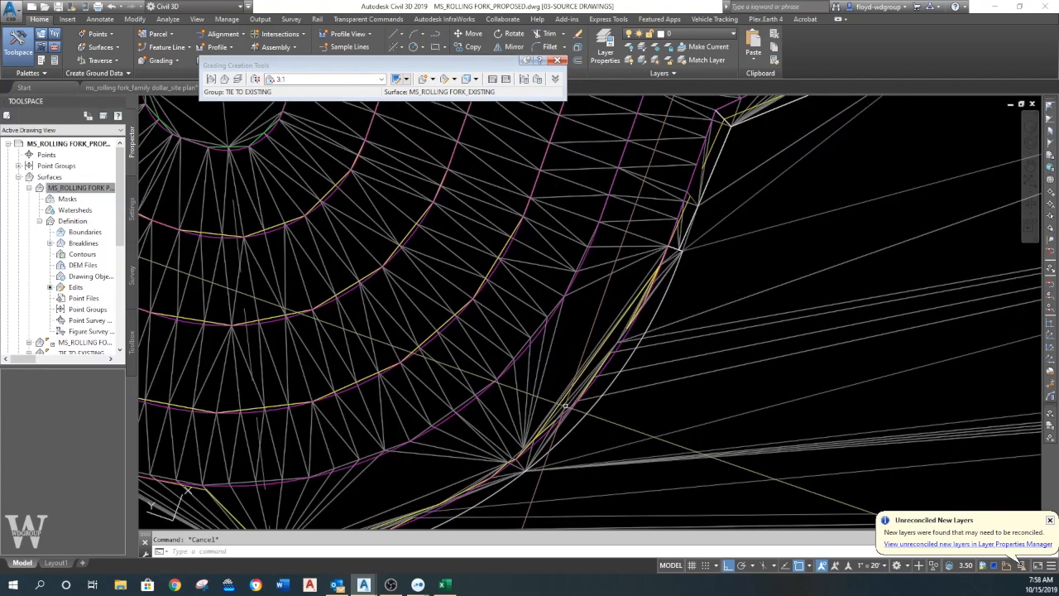
scroll(620, 374, down, 5)
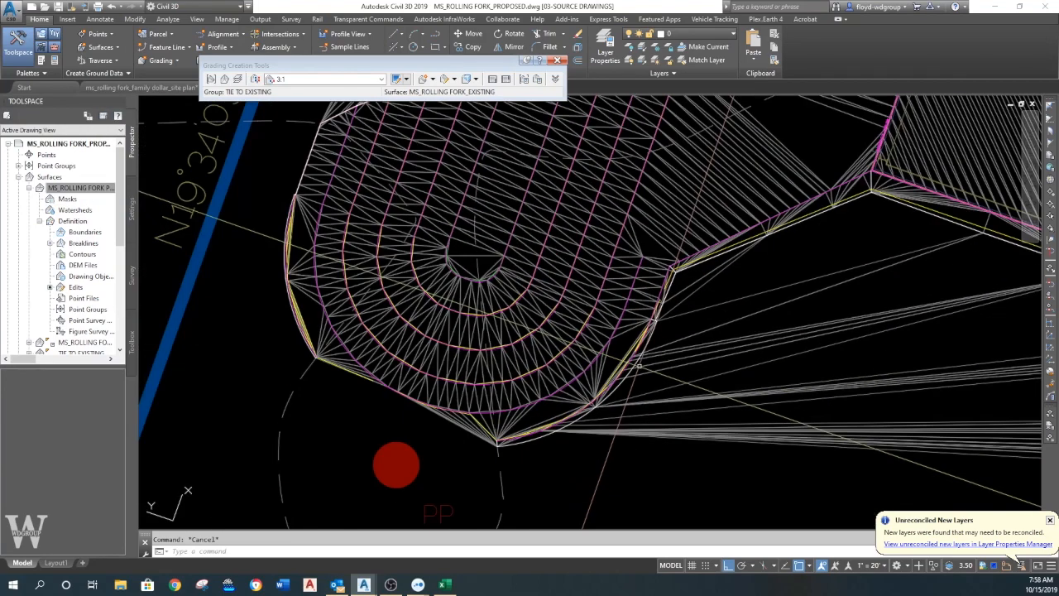
scroll(413, 392, up, 4)
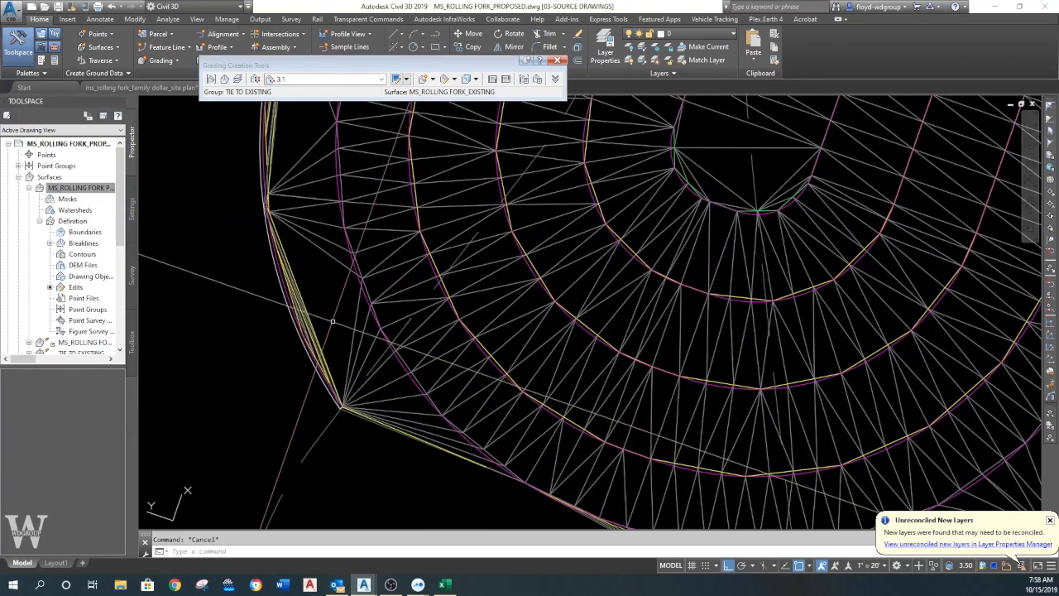
scroll(328, 328, down, 3)
scroll(348, 323, up, 2)
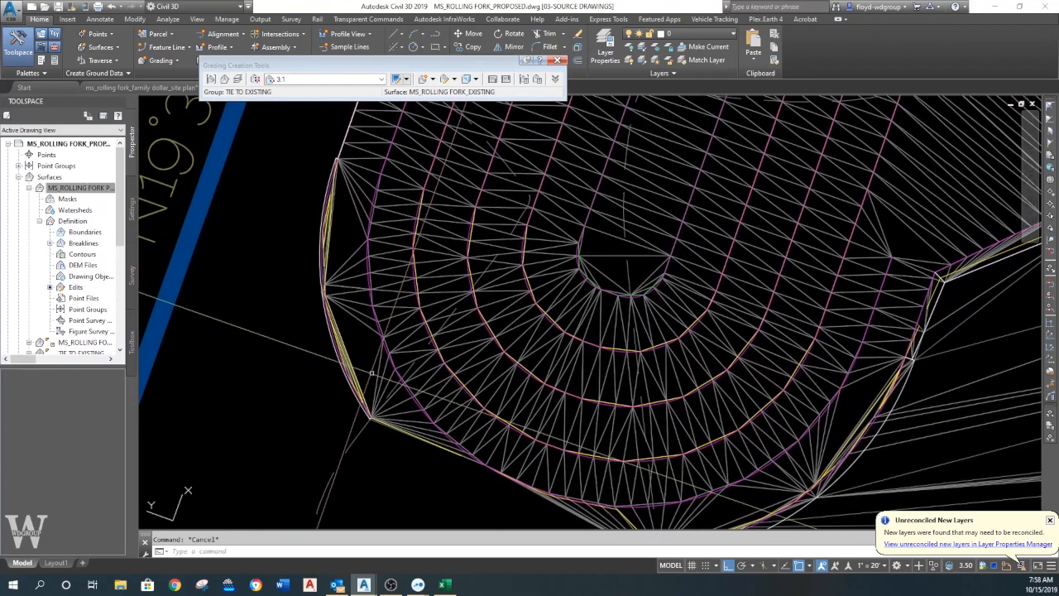
click(375, 319)
scroll(380, 334, down, 2)
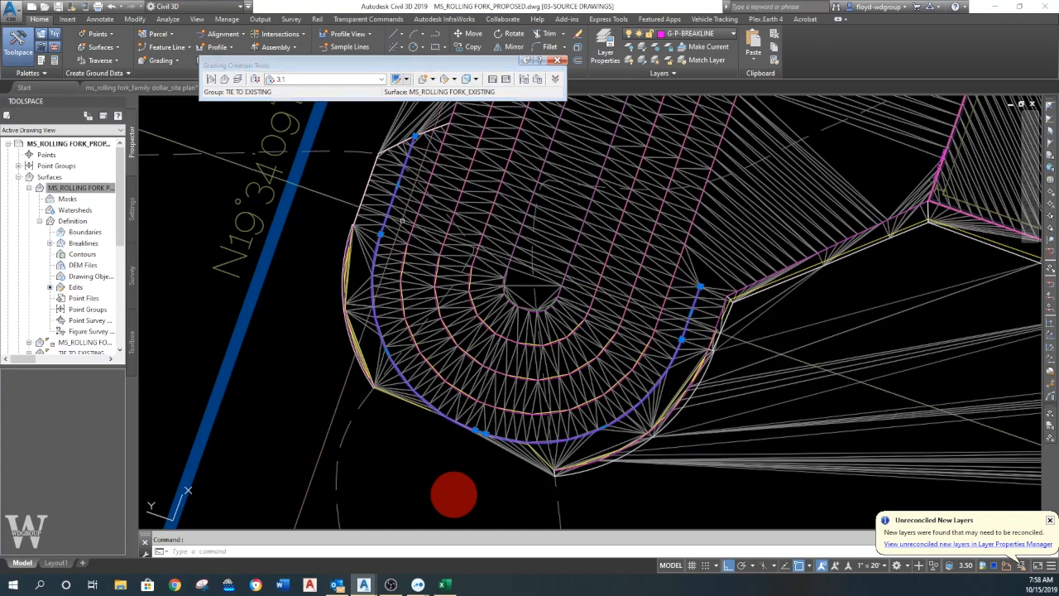
right_click(357, 239)
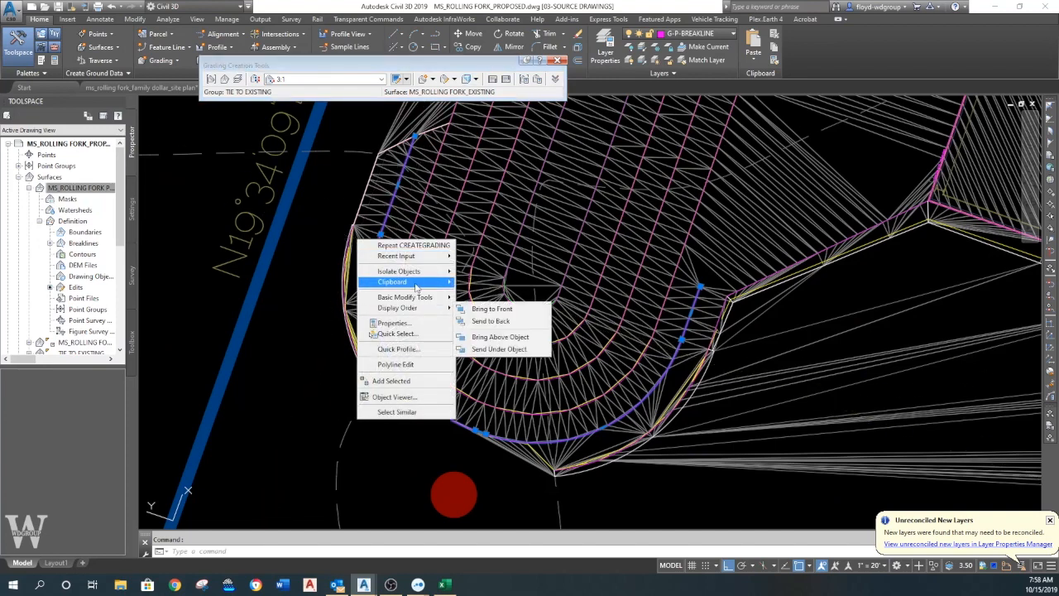
click(397, 412)
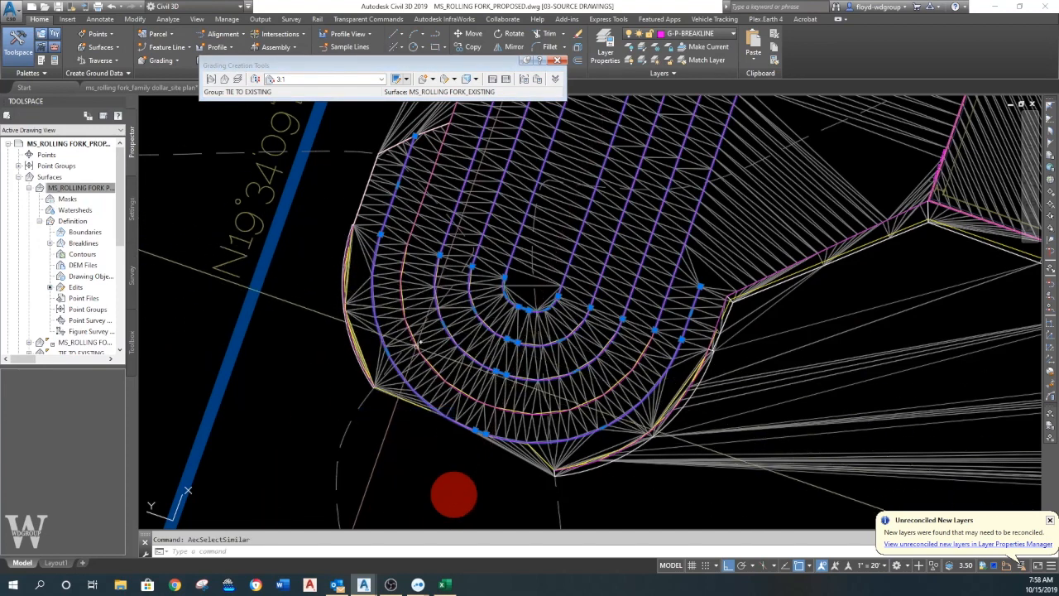
key(Escape)
- Set the elevation of the outermost G-P-BREAKLINE polyline around the basin's south end to 103.10
right_click(376, 316)
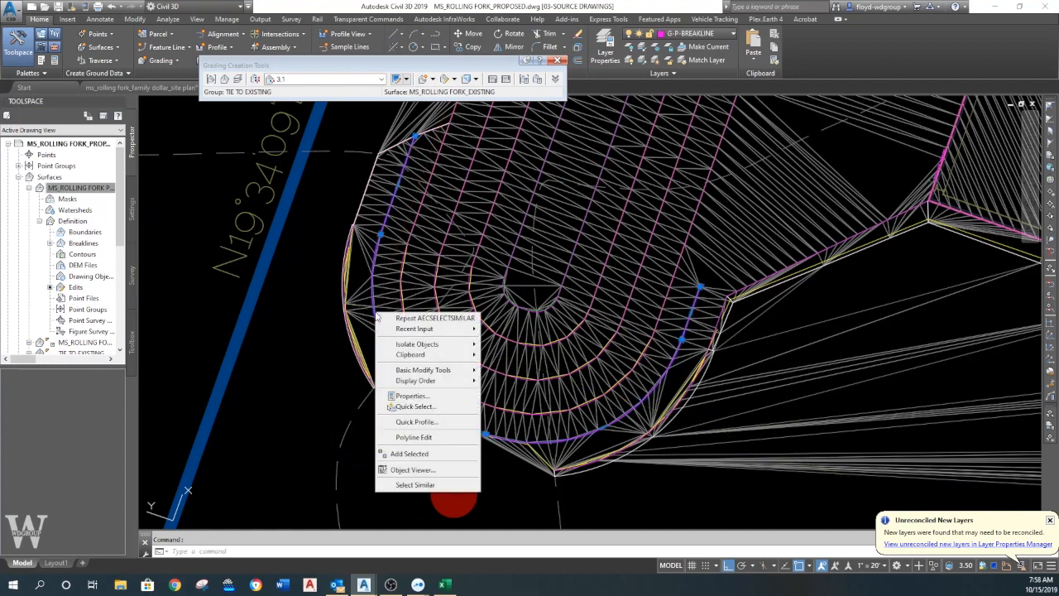
click(413, 396)
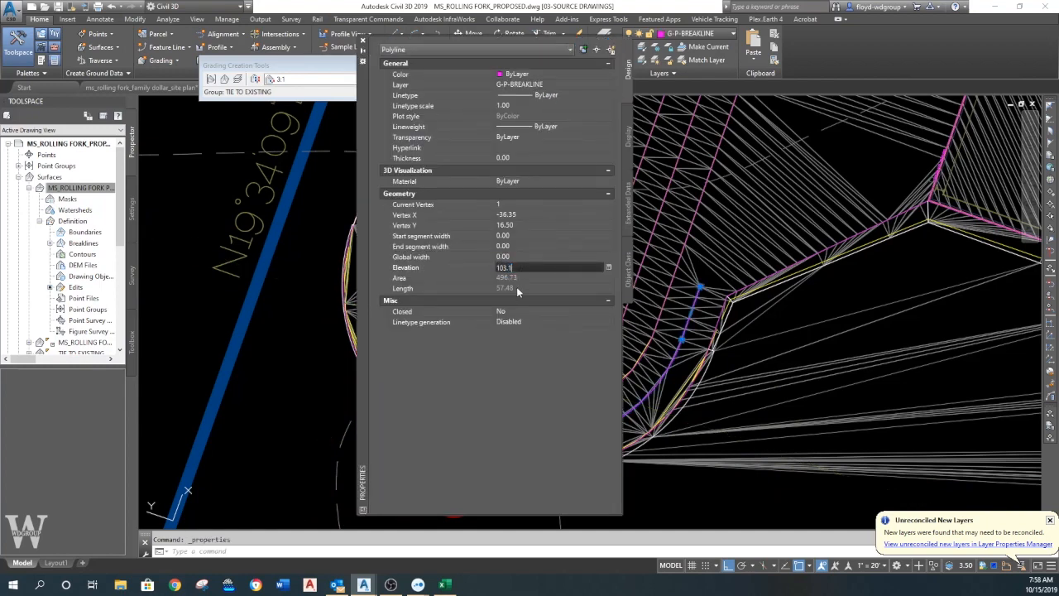
click(363, 39)
key(Escape)
- Rebuild the MS_ROLLING FORK PROPOSED surface with the adjusted breakline polyline, close Panorama, and check the basin's outer edge
right_click(97, 190)
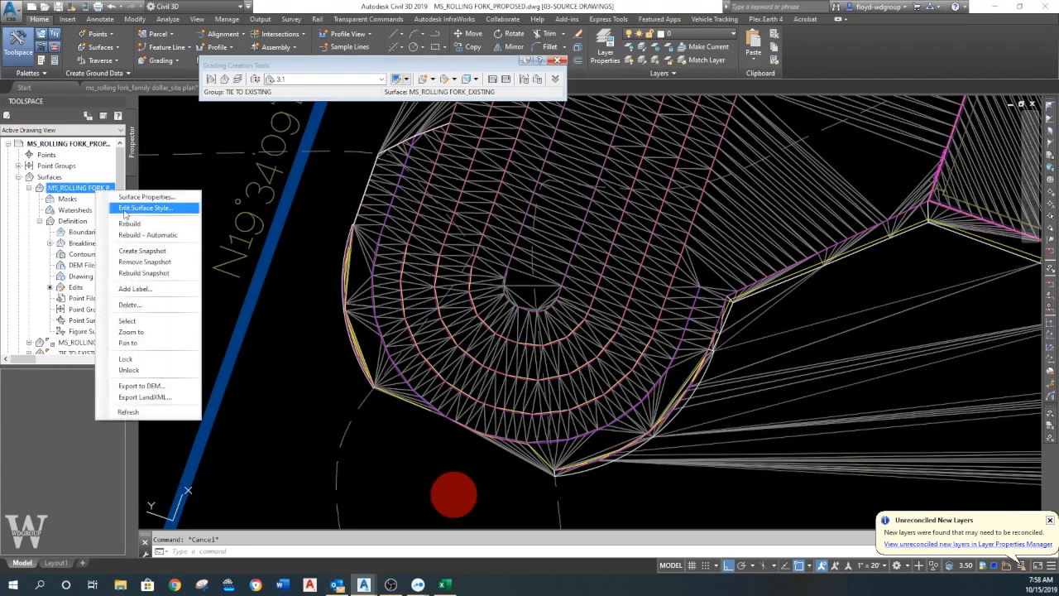
click(132, 223)
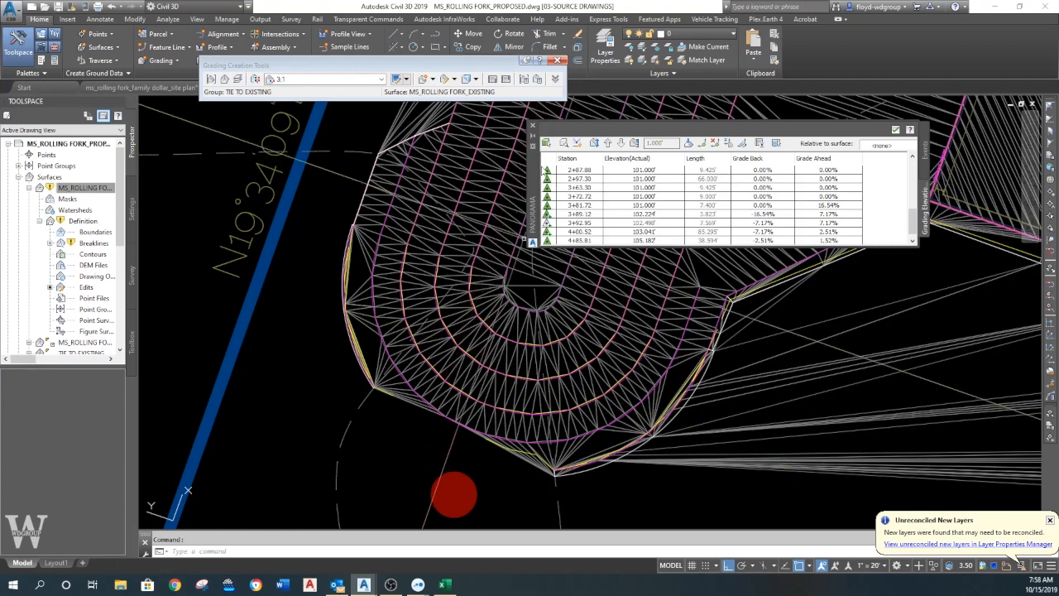
click(533, 125)
scroll(570, 315, up, 6)
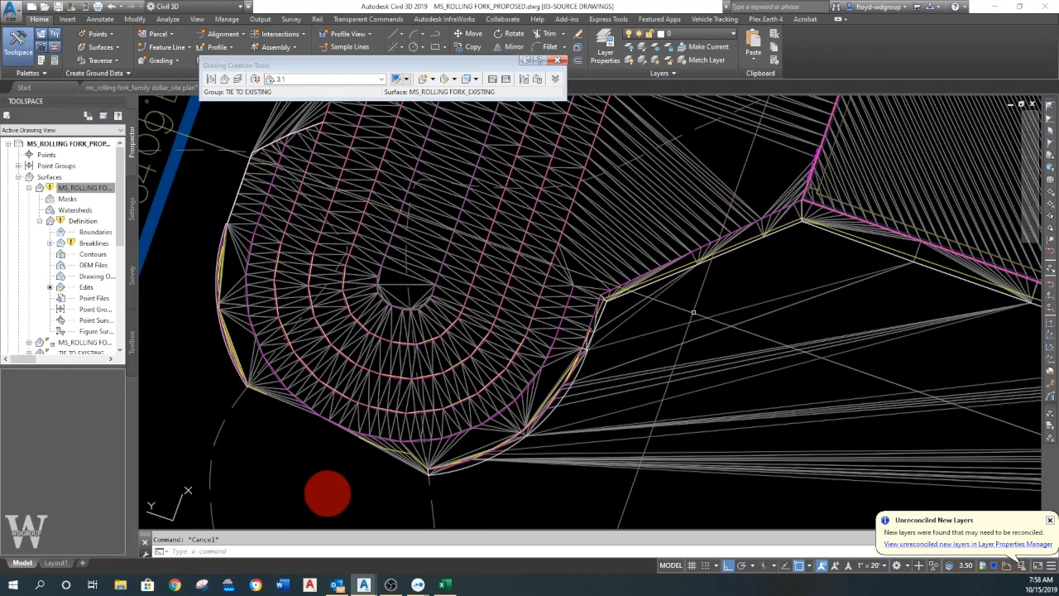
scroll(598, 321, down, 5)
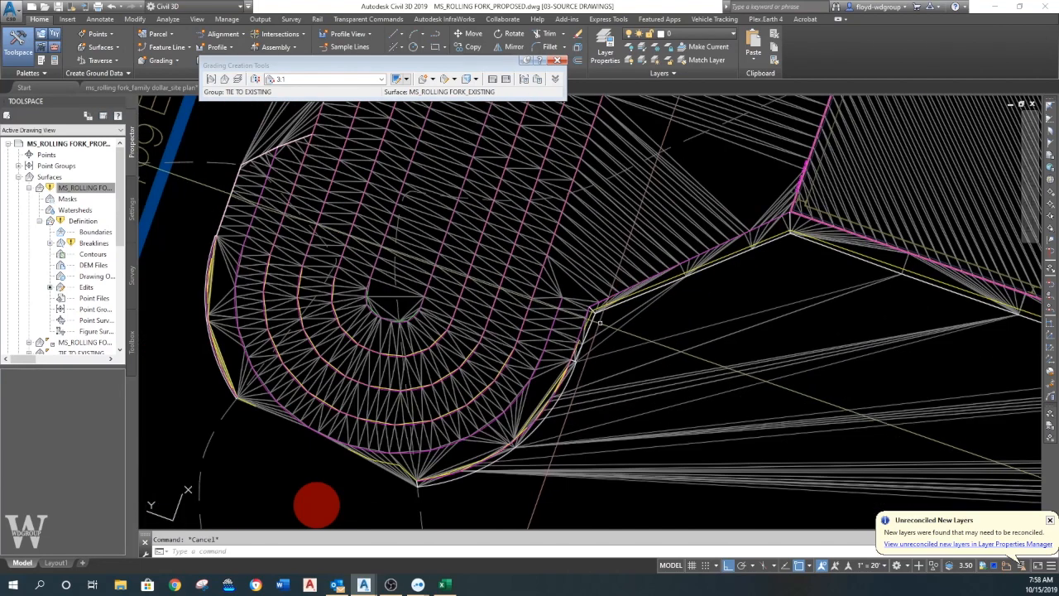
- Set the surface style of MS_ROLLING FORK PROPOSED to OFF
click(566, 267)
right_click(566, 268)
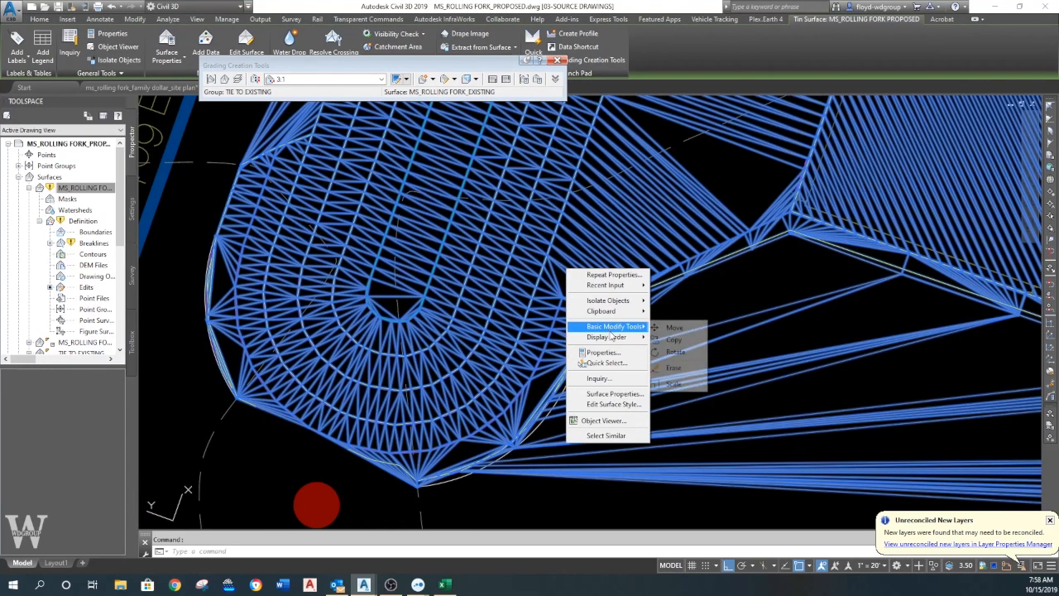
click(615, 393)
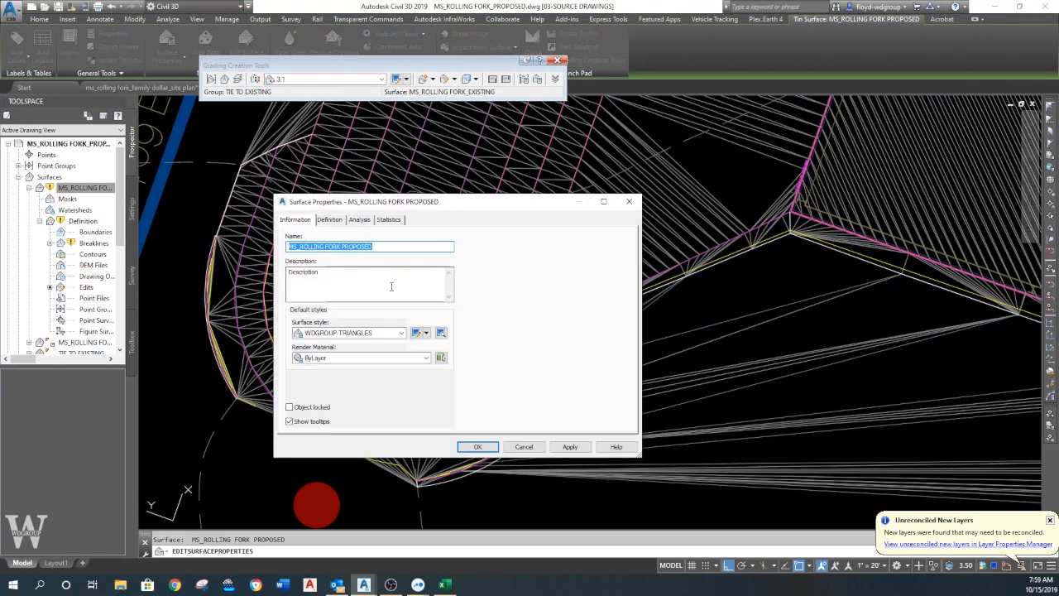
click(345, 334)
click(327, 344)
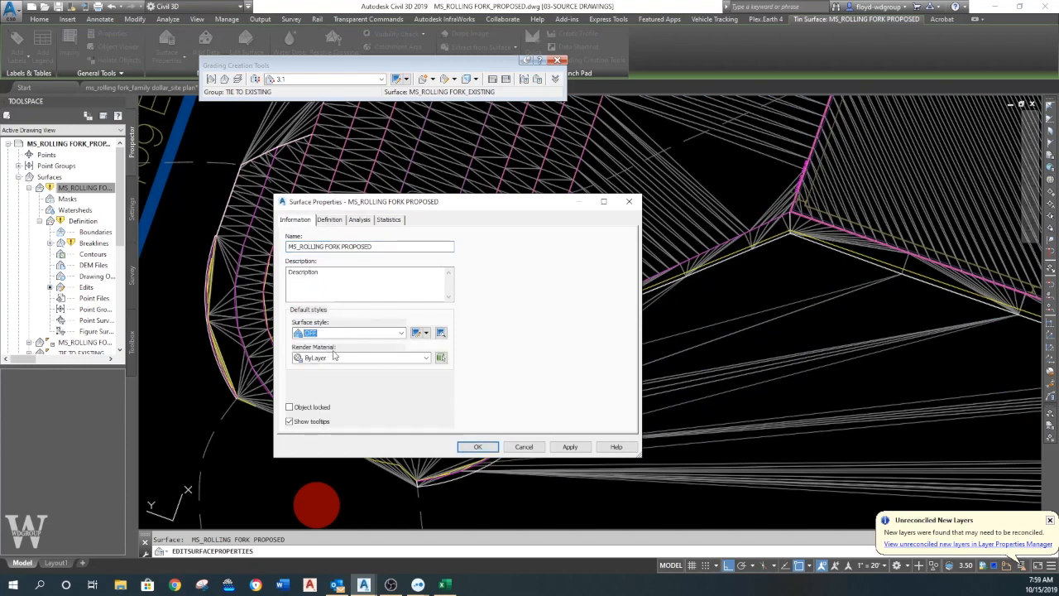
click(478, 446)
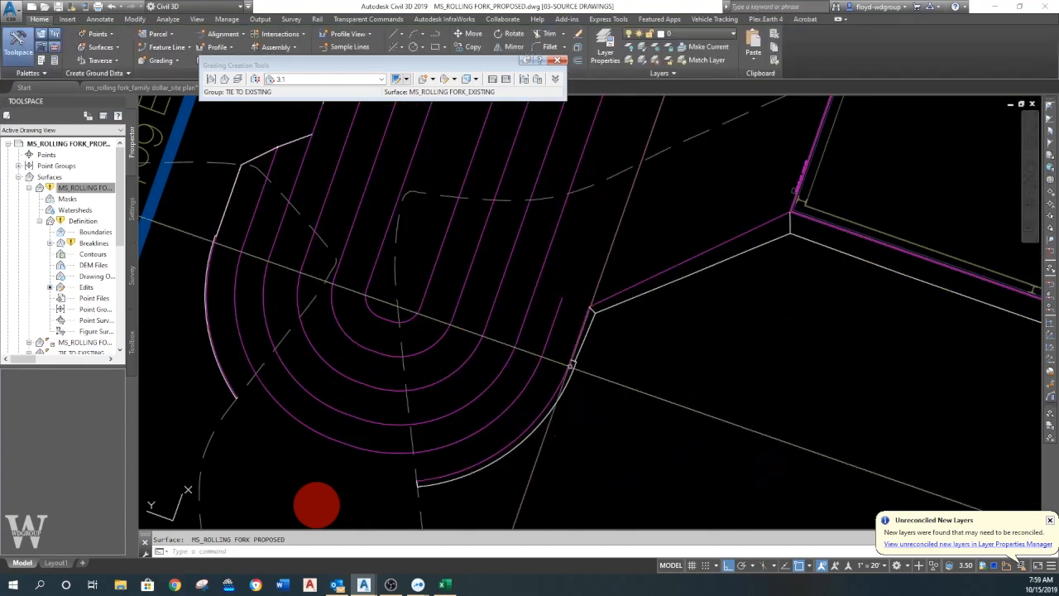
scroll(544, 381, down, 4)
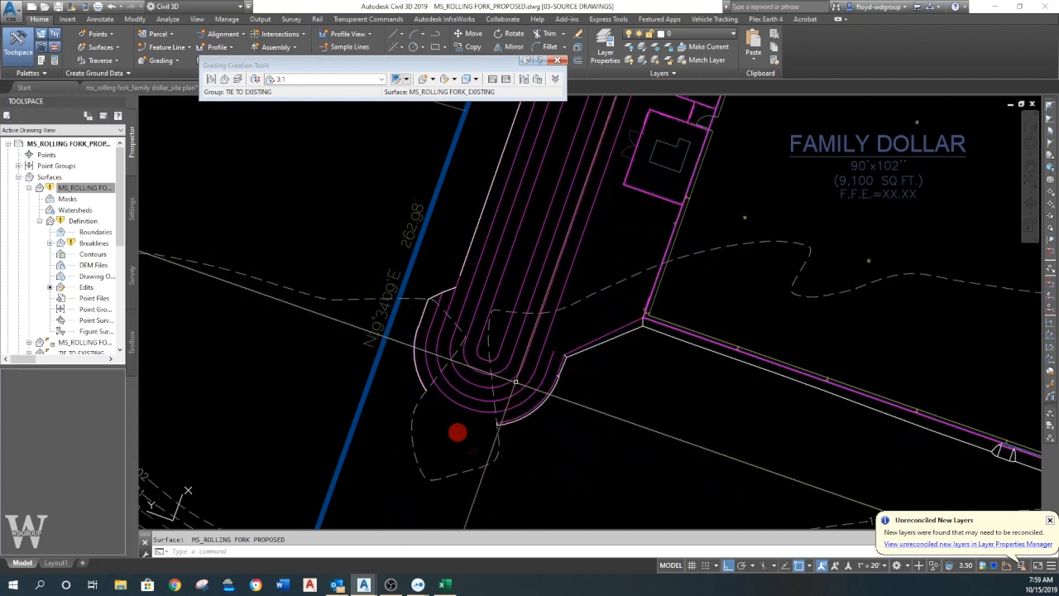
- Set the surface style of the TIE TO EXISTING surface to WDGROUP-FINAL
scroll(74, 298, down, 2)
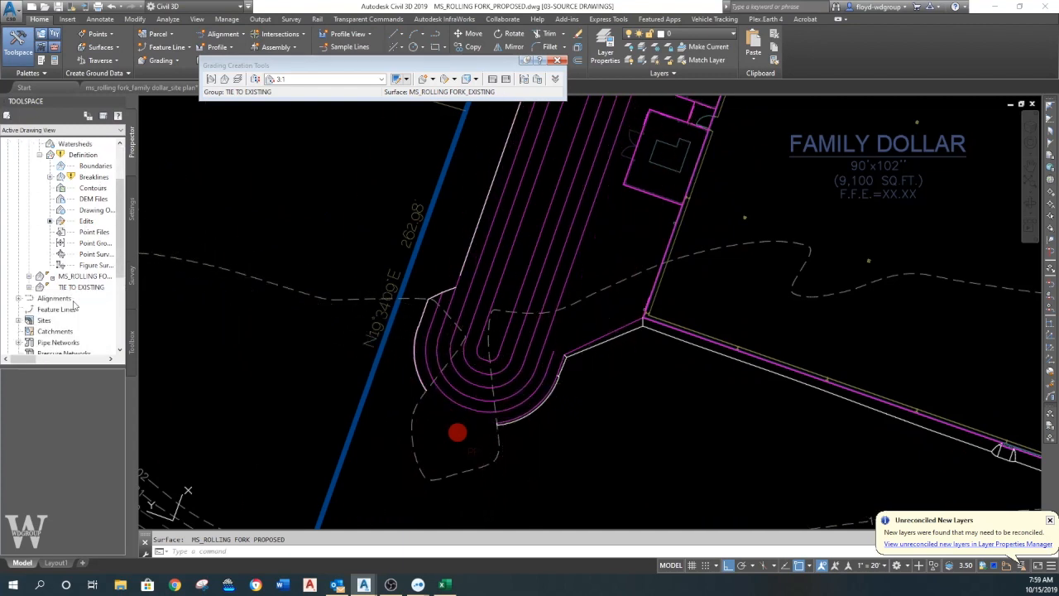
right_click(75, 288)
click(107, 298)
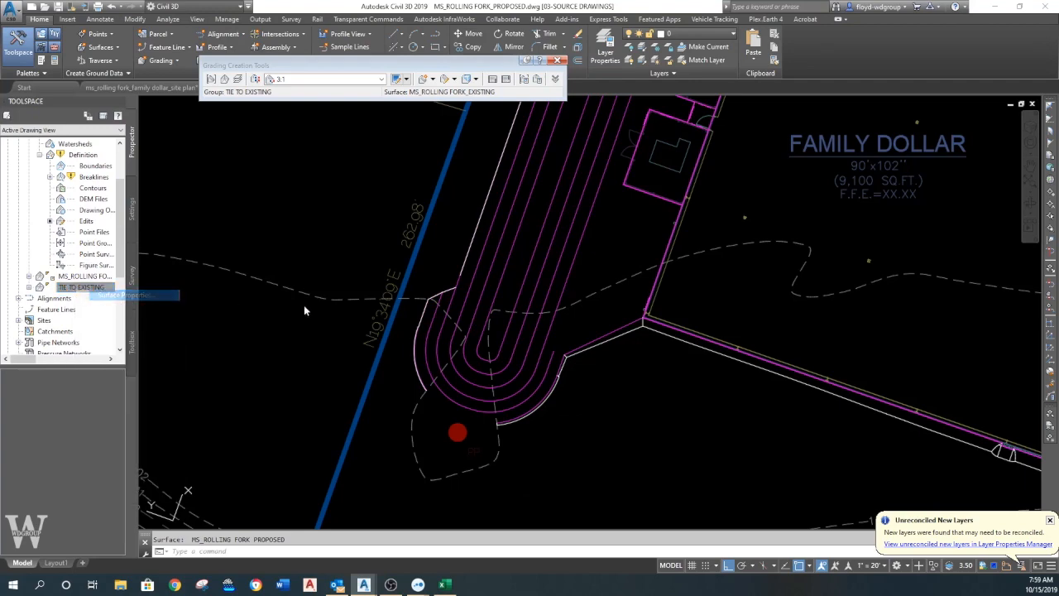
click(342, 332)
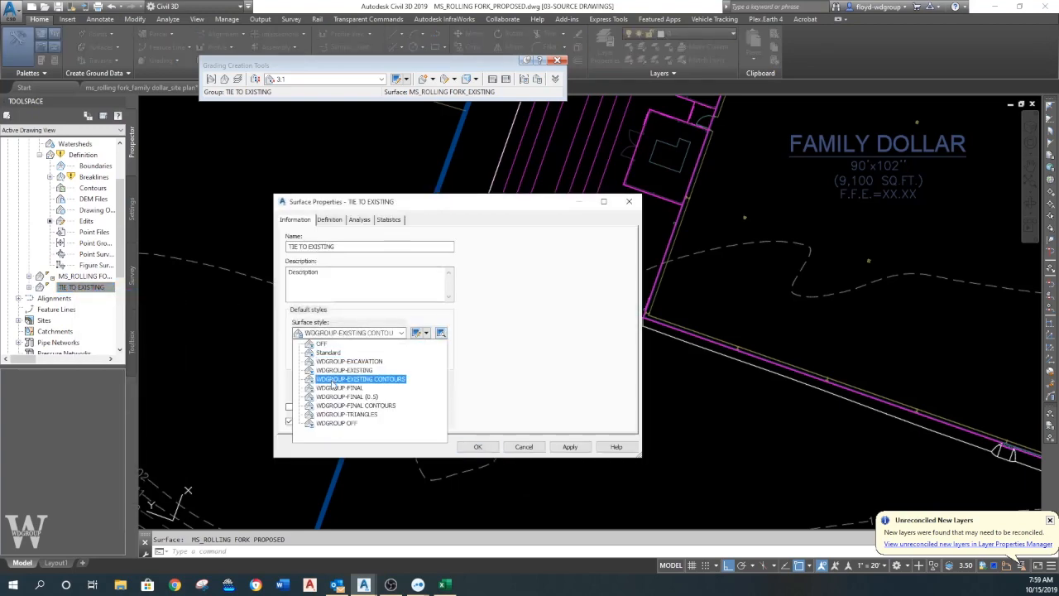
click(334, 388)
click(480, 446)
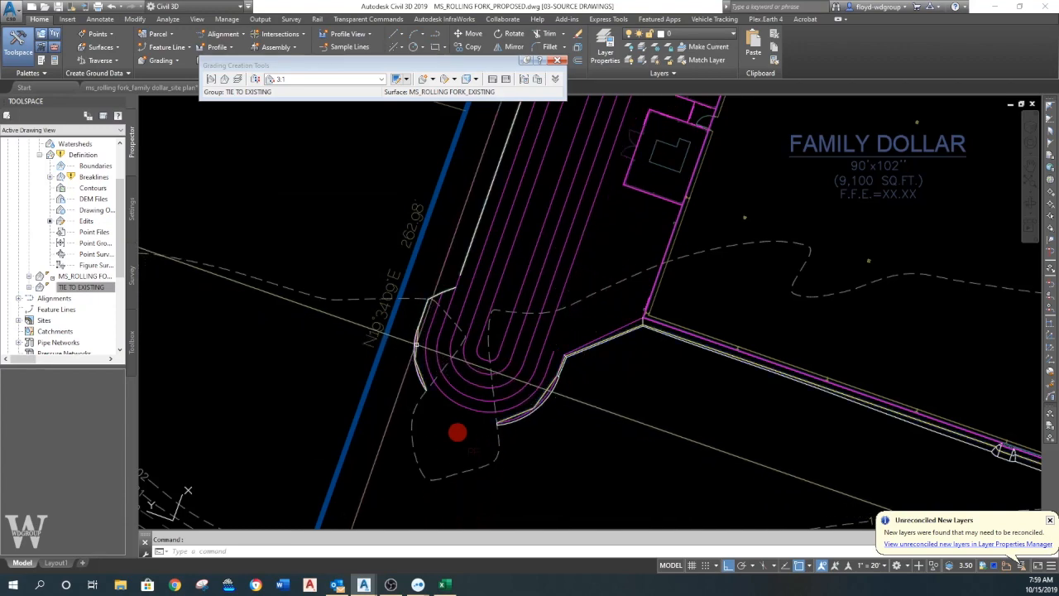
- Change the TIE TO EXISTING surface style to WDGROUP-TRIANGLES
click(416, 342)
right_click(416, 344)
click(467, 469)
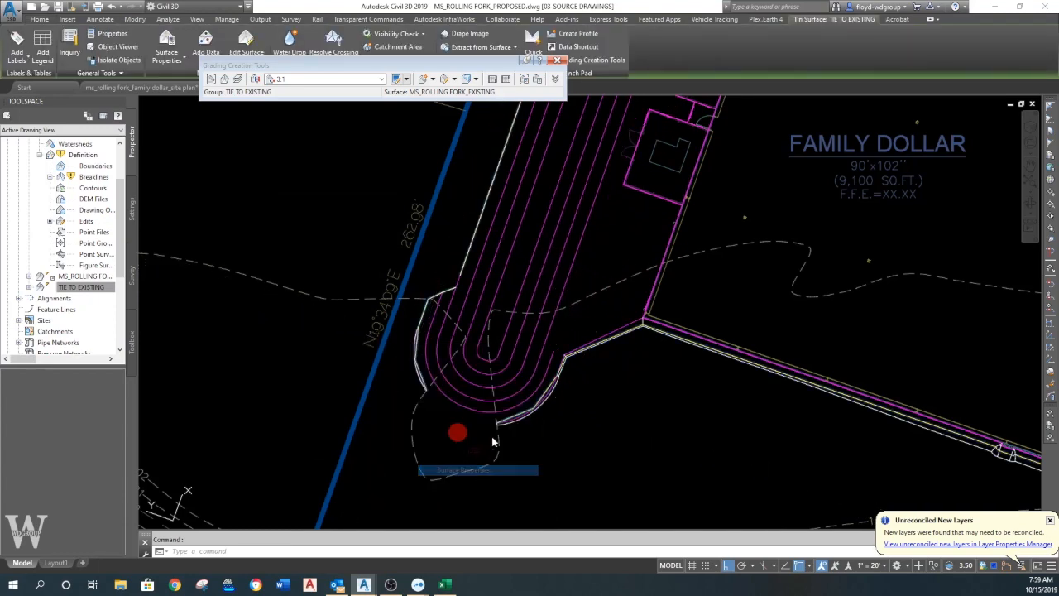
click(399, 333)
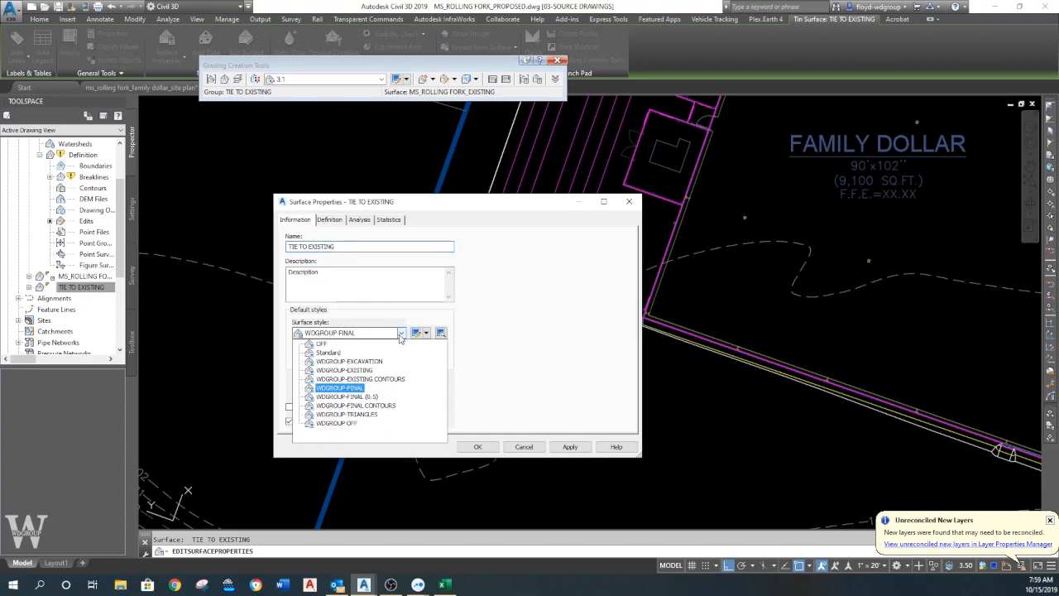
click(359, 413)
click(479, 448)
key(Escape)
- Examine the TIE TO EXISTING triangles along the outer edge of the west basin's south end
scroll(557, 395, up, 5)
scroll(571, 385, up, 4)
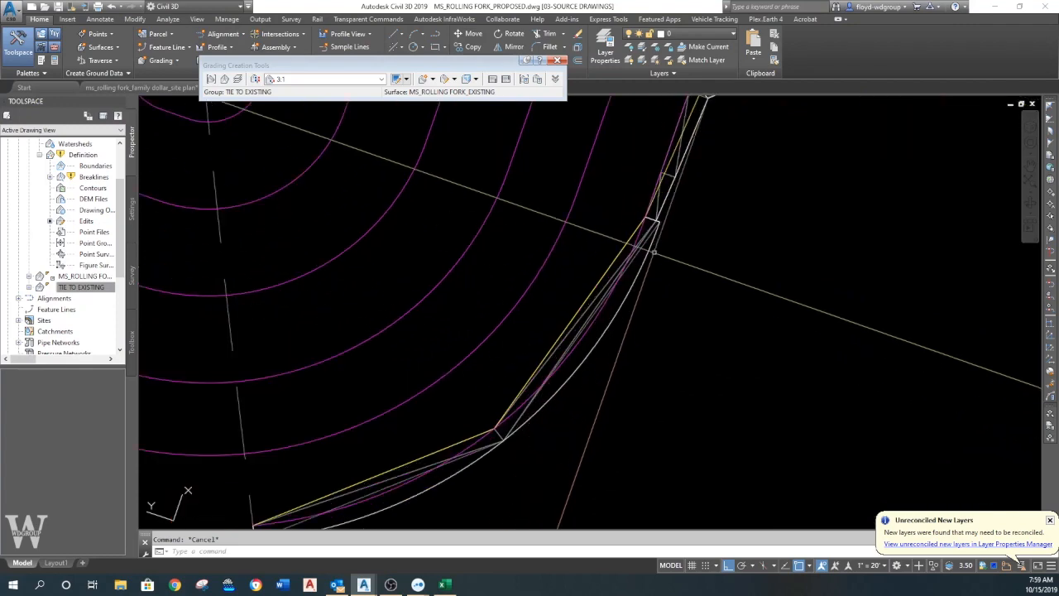
scroll(655, 239, down, 4)
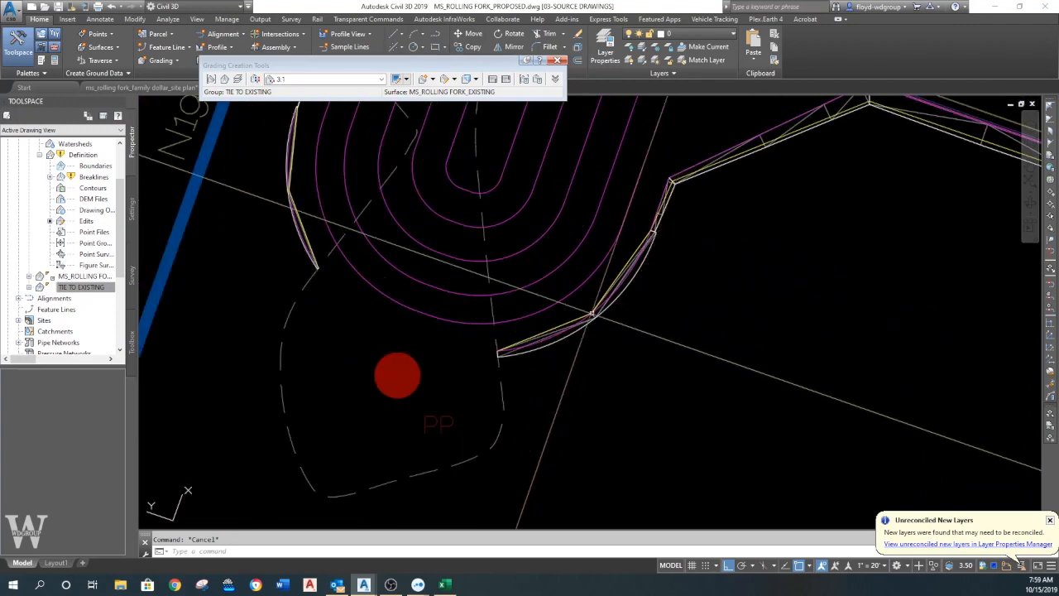
scroll(616, 292, up, 3)
scroll(571, 321, down, 4)
middle_drag(568, 324, 514, 356)
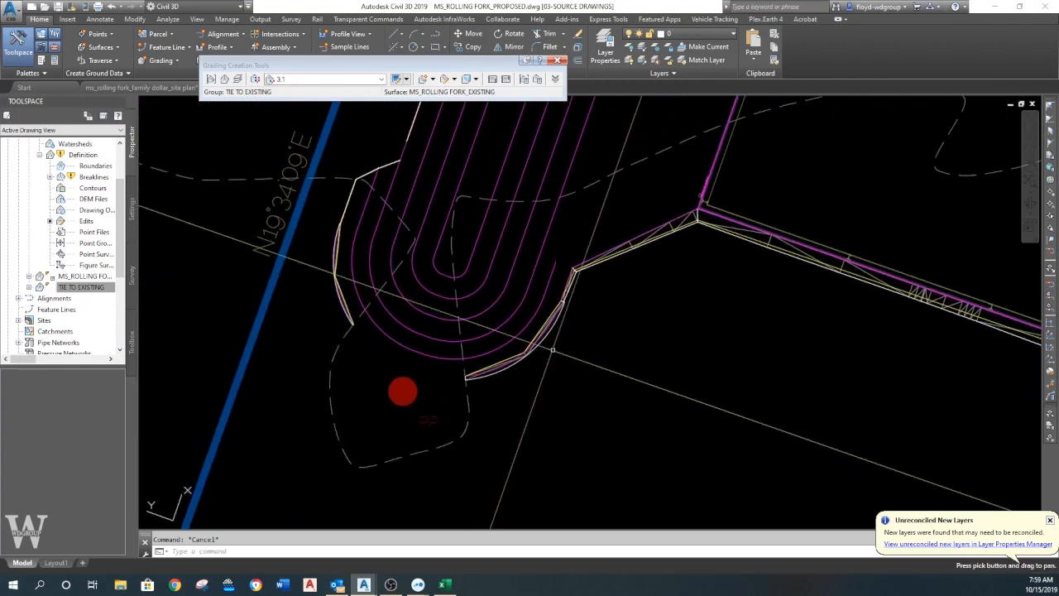
middle_drag(589, 311, 542, 342)
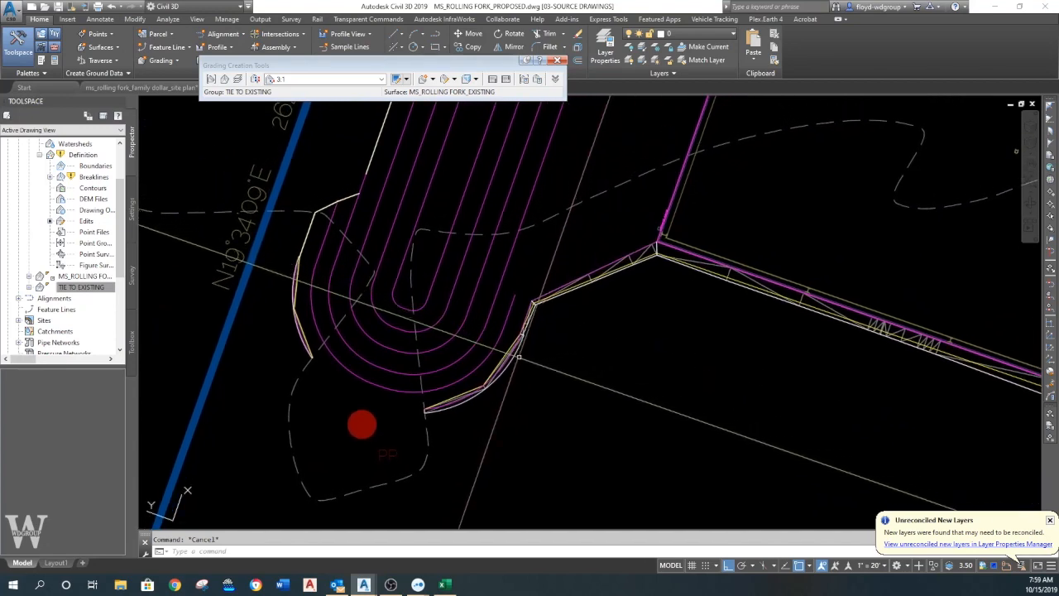
scroll(500, 353, up, 2)
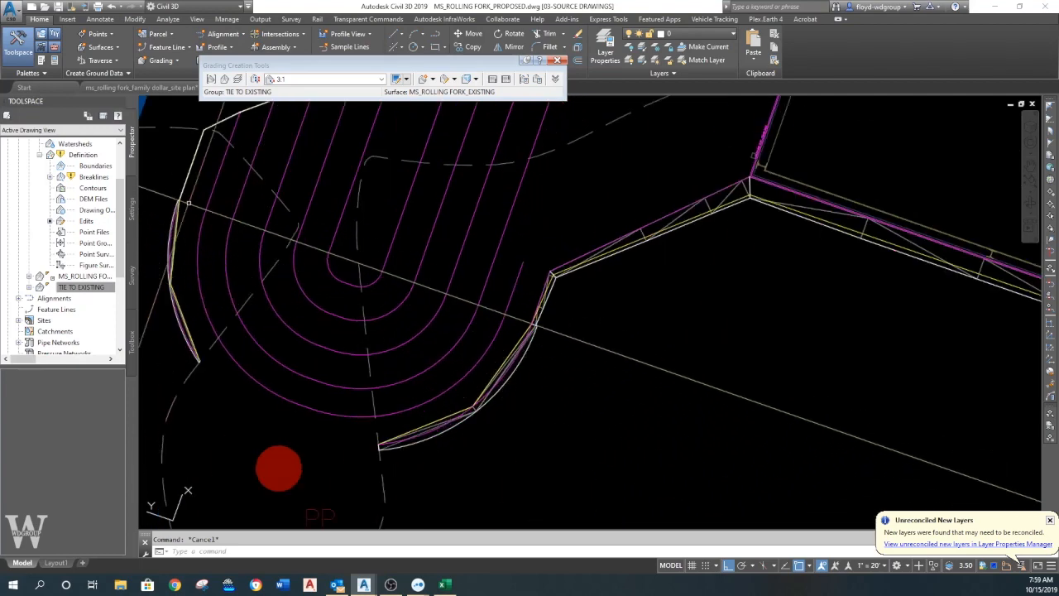
- Hide the TIE TO EXISTING surface by setting its surface style to OFF
scroll(85, 180, up, 1)
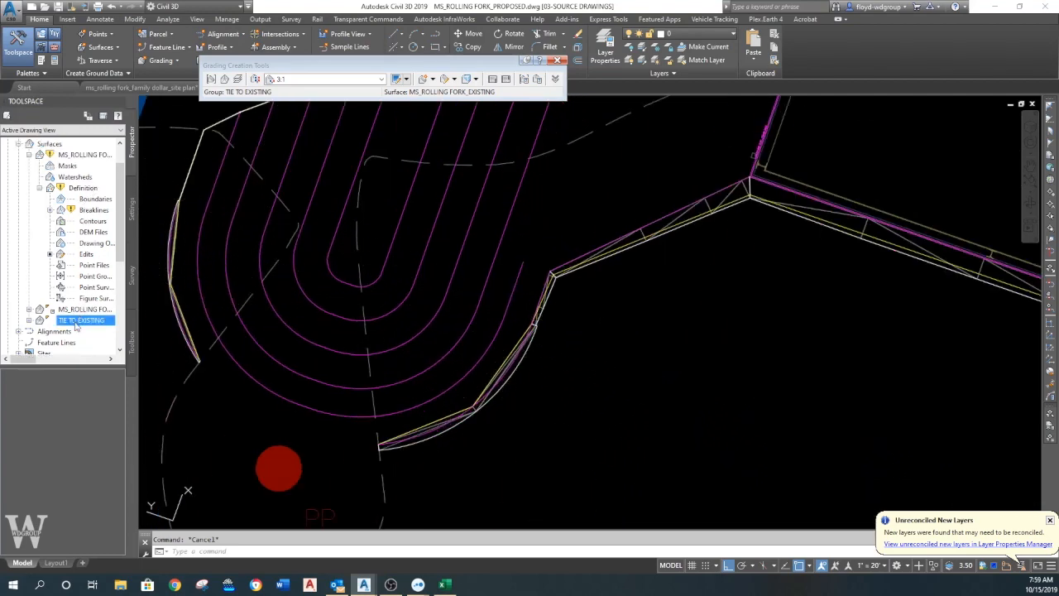
right_click(78, 321)
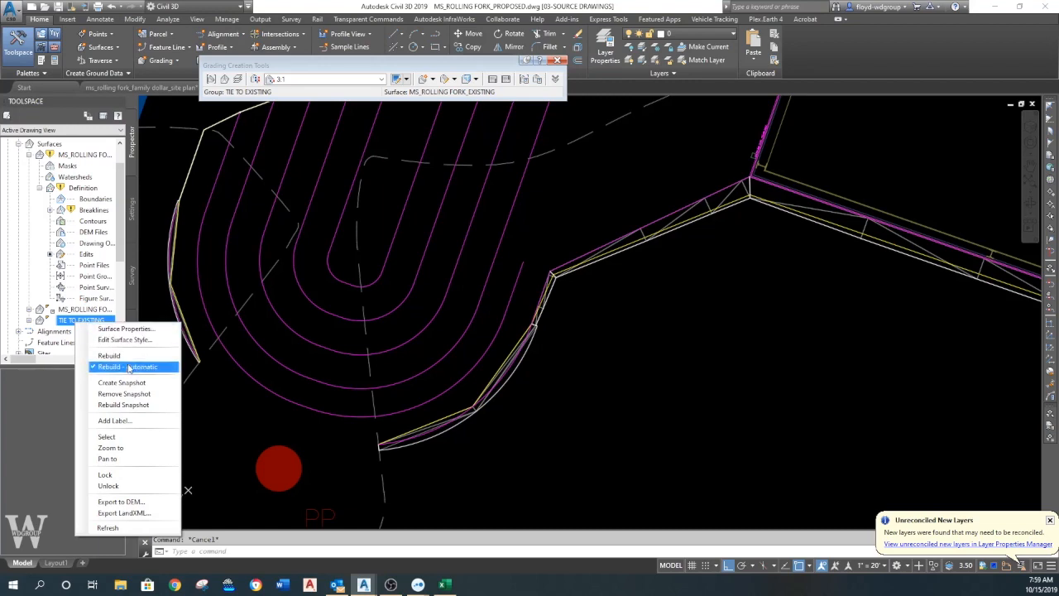
click(137, 330)
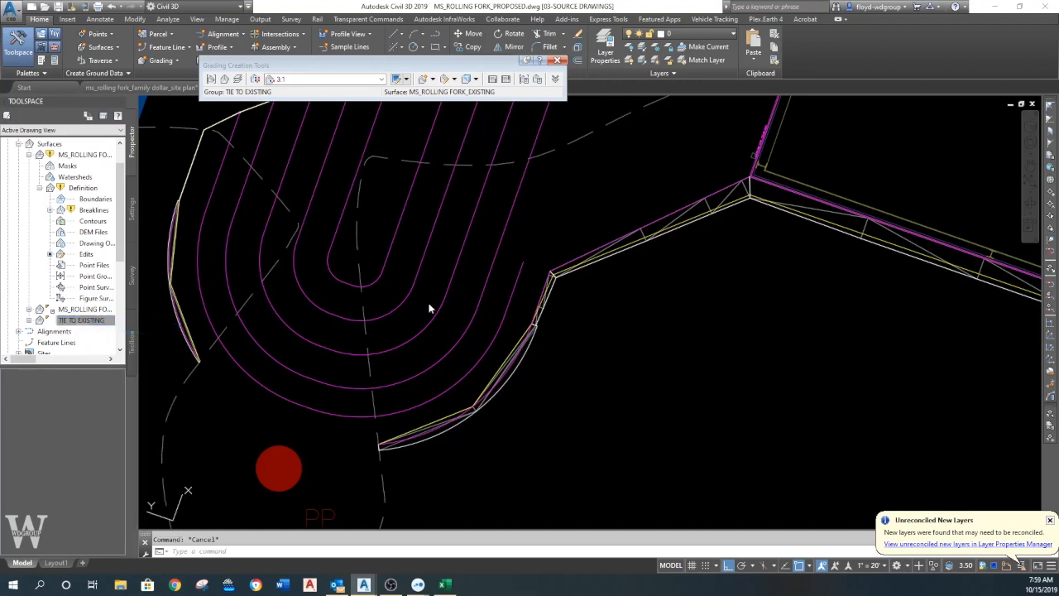
click(383, 333)
click(348, 345)
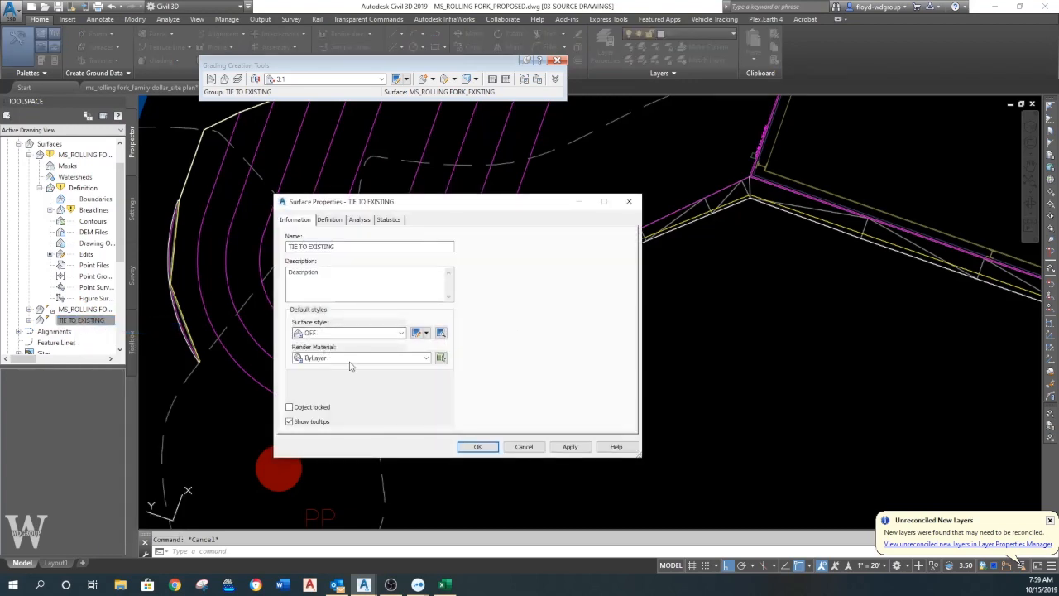
click(477, 447)
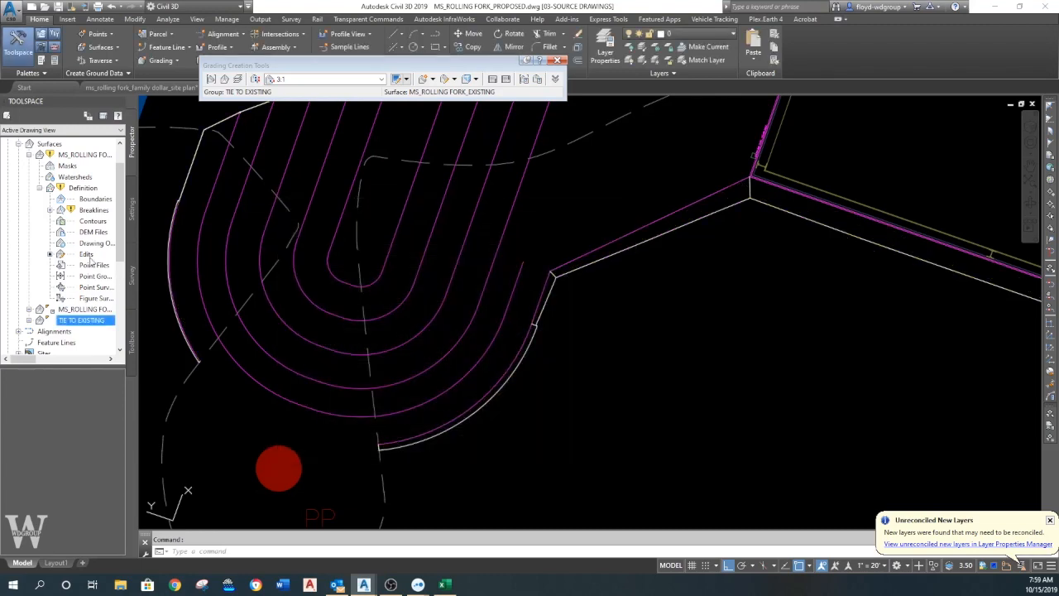
- Set the surface style of MS_ROLLING FORK PROPOSED to WDGROUP-TRIANGLES and check the triangulation around the basin's south end
right_click(85, 158)
click(138, 330)
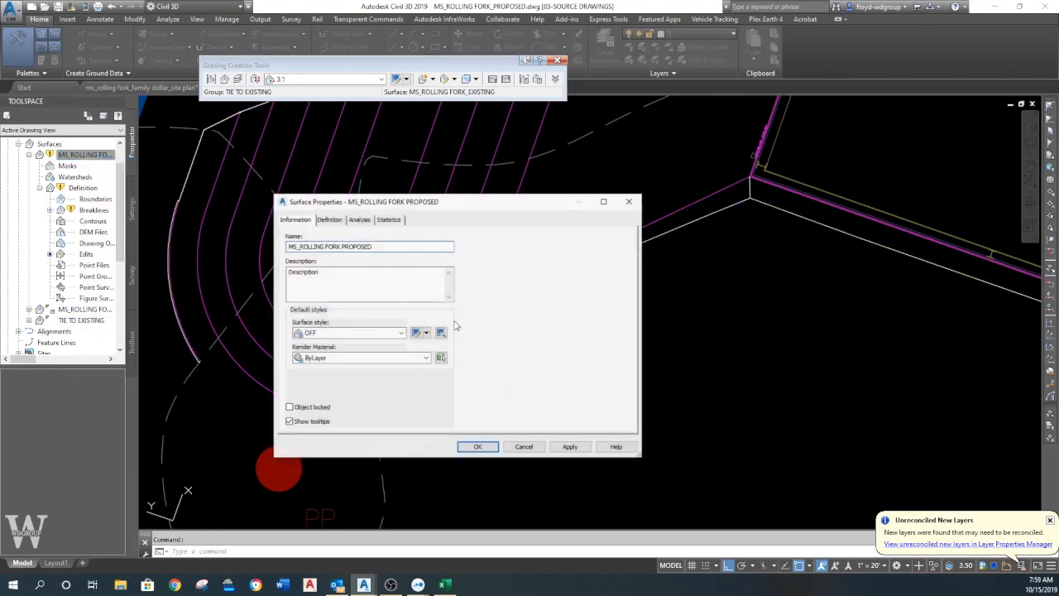
click(378, 333)
click(346, 415)
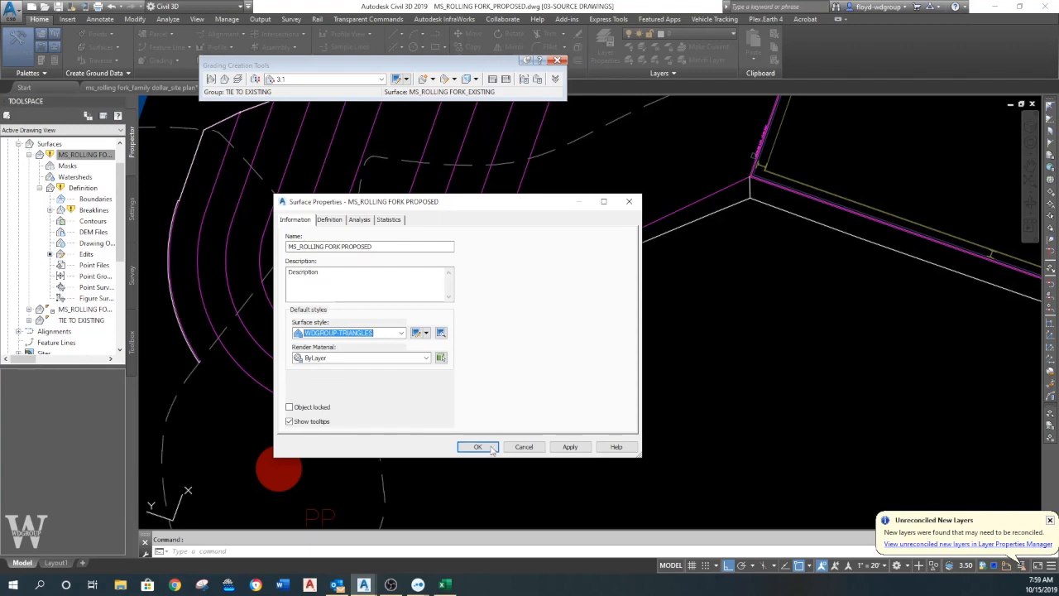
click(477, 447)
middle_drag(426, 351, 423, 338)
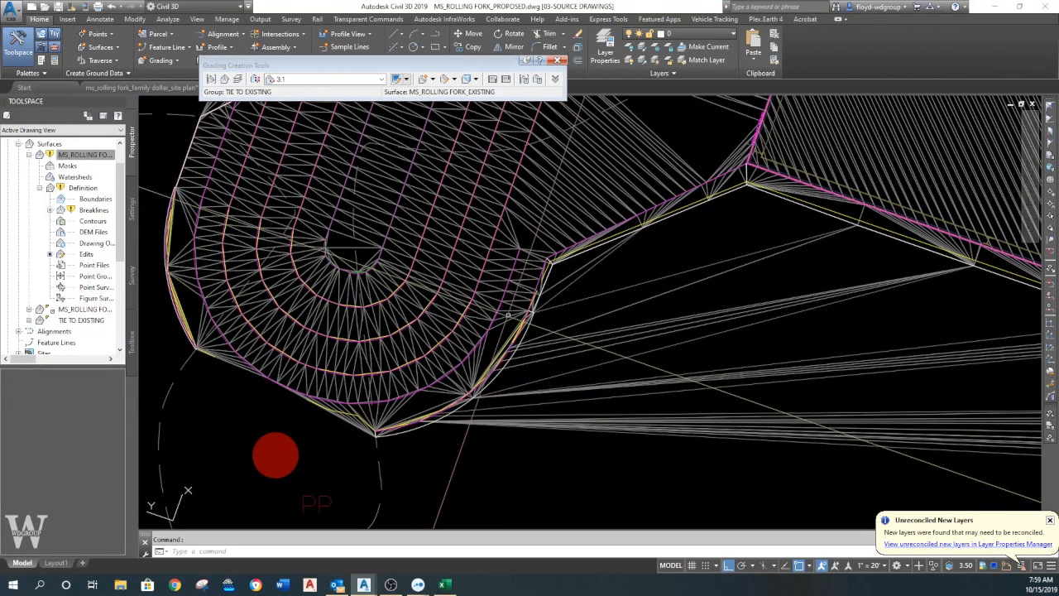
scroll(310, 292, up, 5)
scroll(310, 292, down, 5)
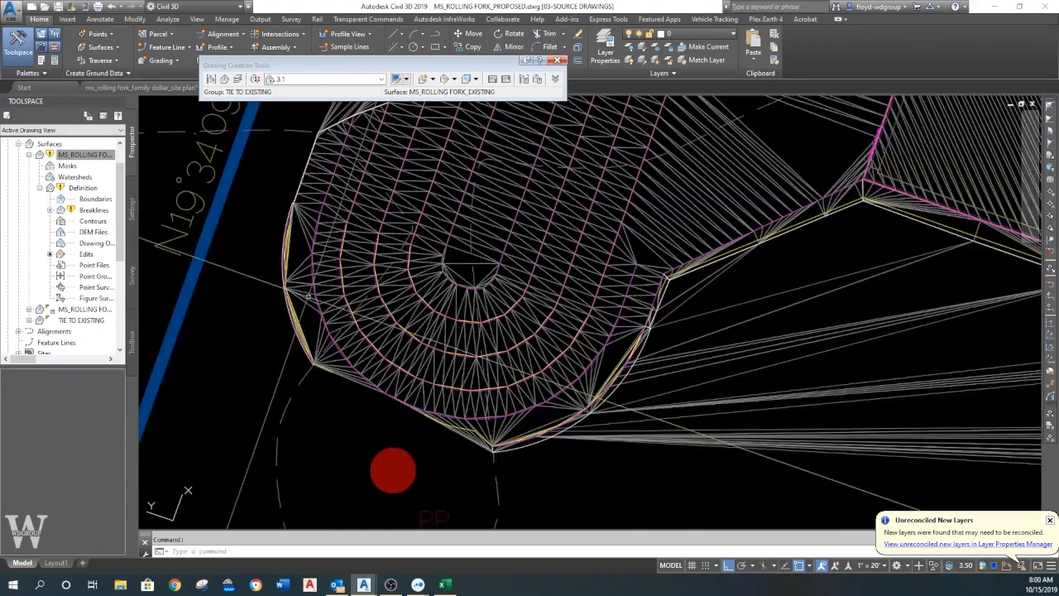
- Delete the stray MS_ROLLING FORK PROPOSED surface edges that span outside the site between the basin's south end and the southern grading edge
scroll(286, 280, down, 2)
middle_drag(285, 279, 222, 270)
click(540, 362)
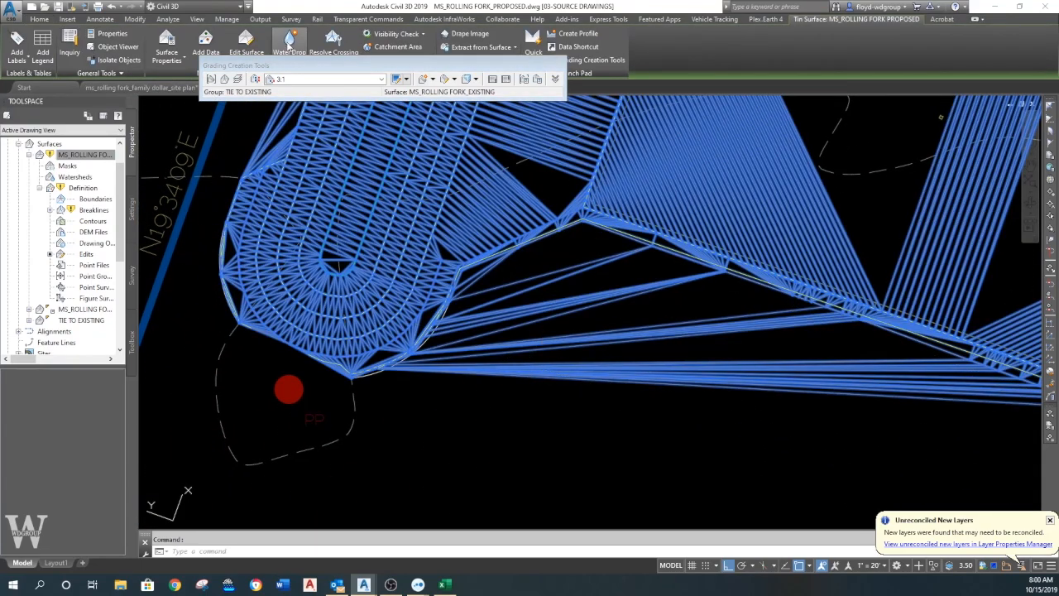
click(248, 44)
click(263, 101)
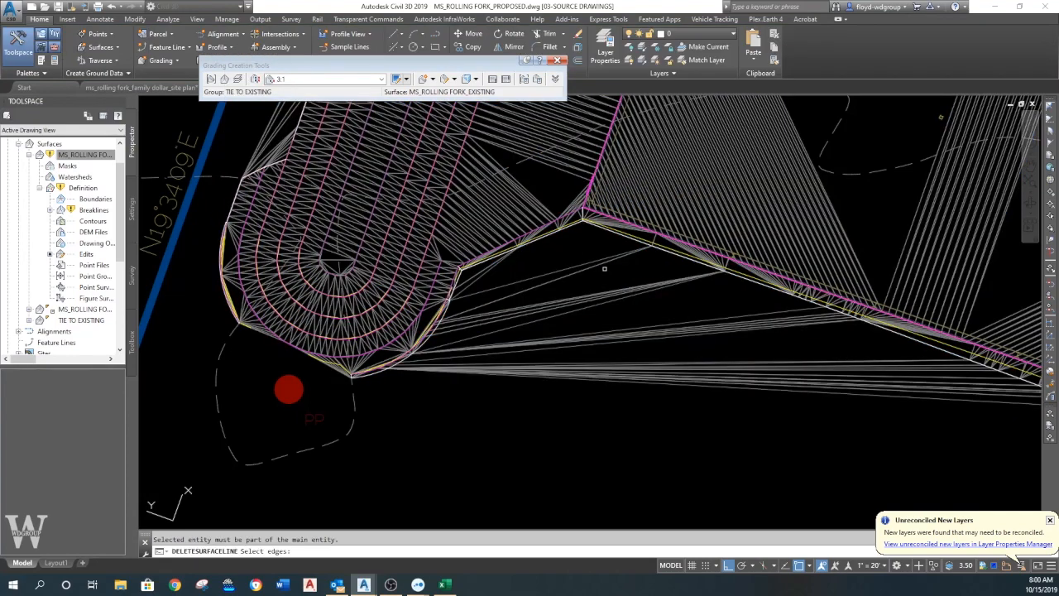
scroll(604, 270, up, 5)
click(464, 367)
key(Return)
middle_drag(499, 391, 499, 241)
click(524, 200)
click(459, 397)
key(Return)
scroll(443, 385, down, 6)
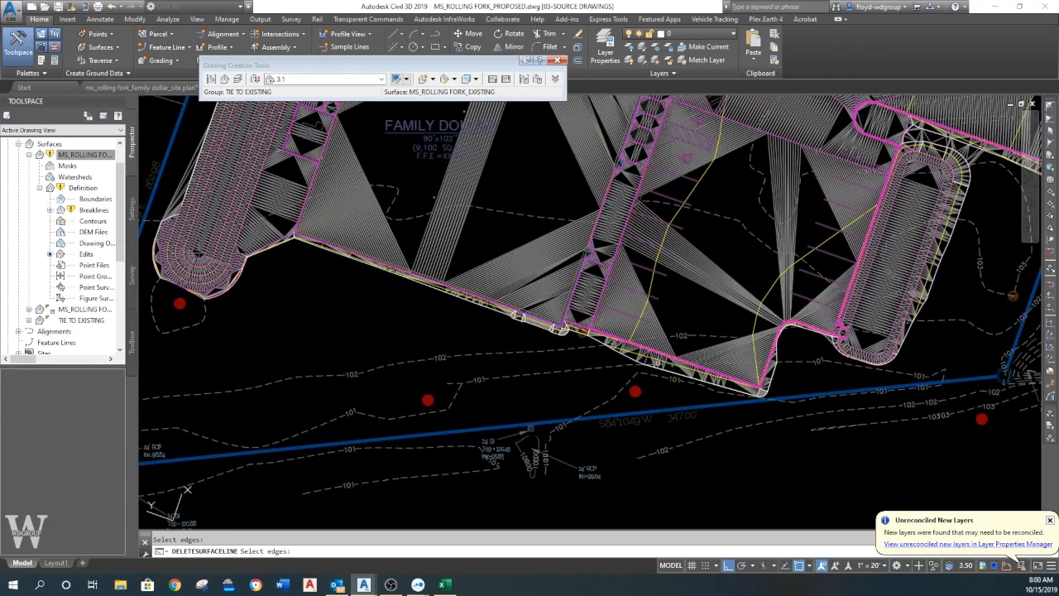
- Delete the stray surface edges outside the basin's west side, above its flared south end, and end the line deletion
middle_drag(410, 331, 595, 439)
scroll(359, 300, up, 6)
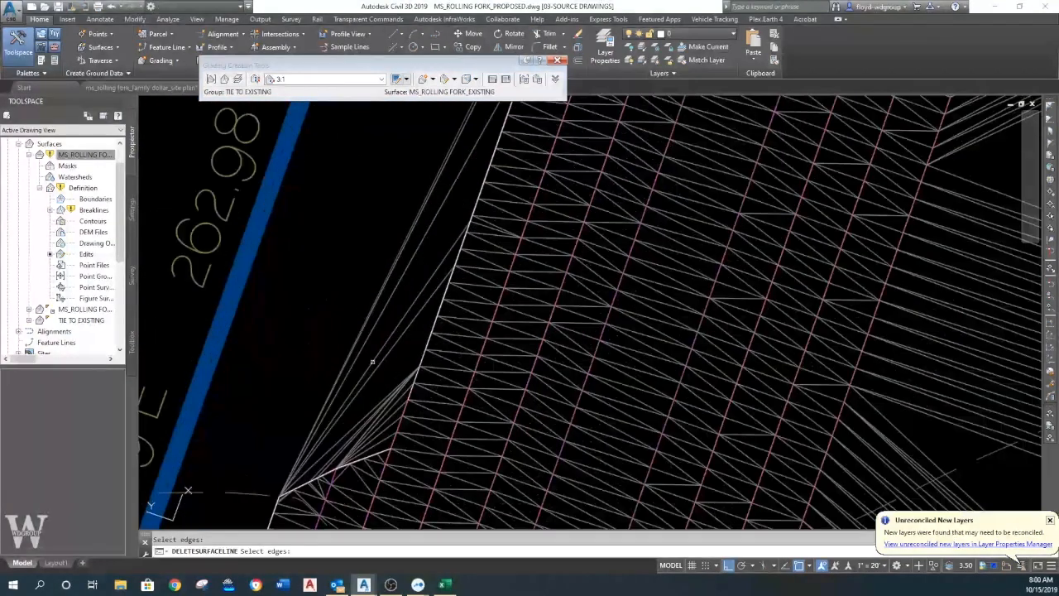
click(356, 436)
key(Return)
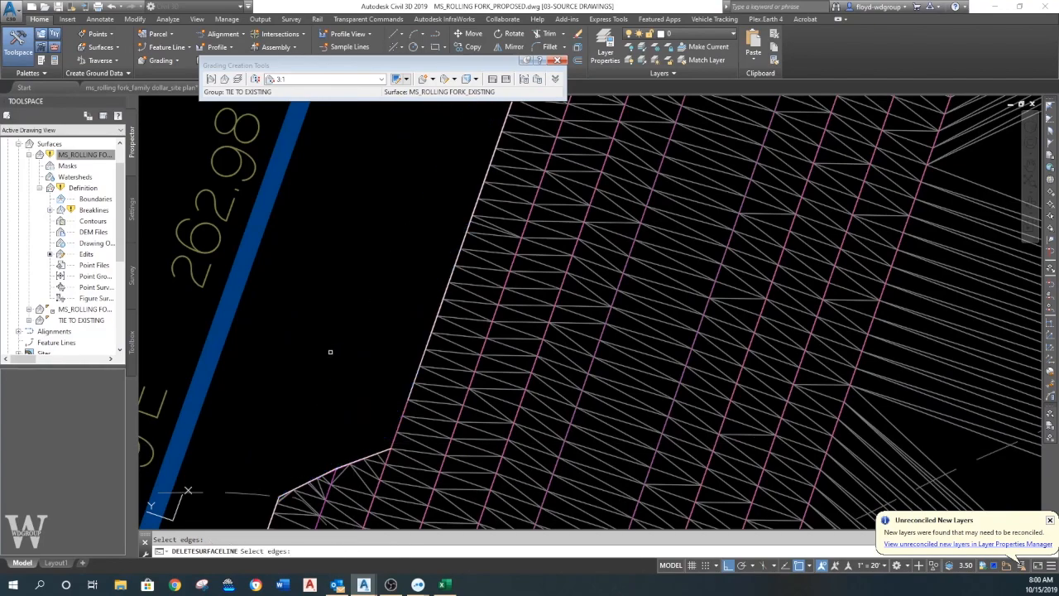
scroll(346, 327, down, 5)
key(Escape)
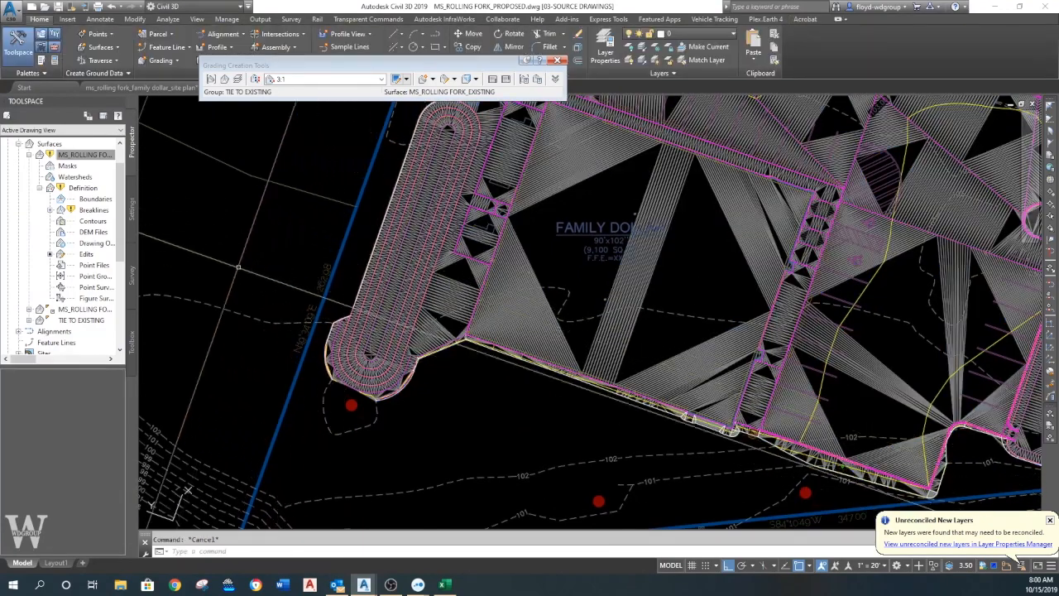
- Rebuild the MS_ROLLING FORK PROPOSED surface without the deleted edges, close Panorama, and check the basin's outline
right_click(82, 157)
click(166, 189)
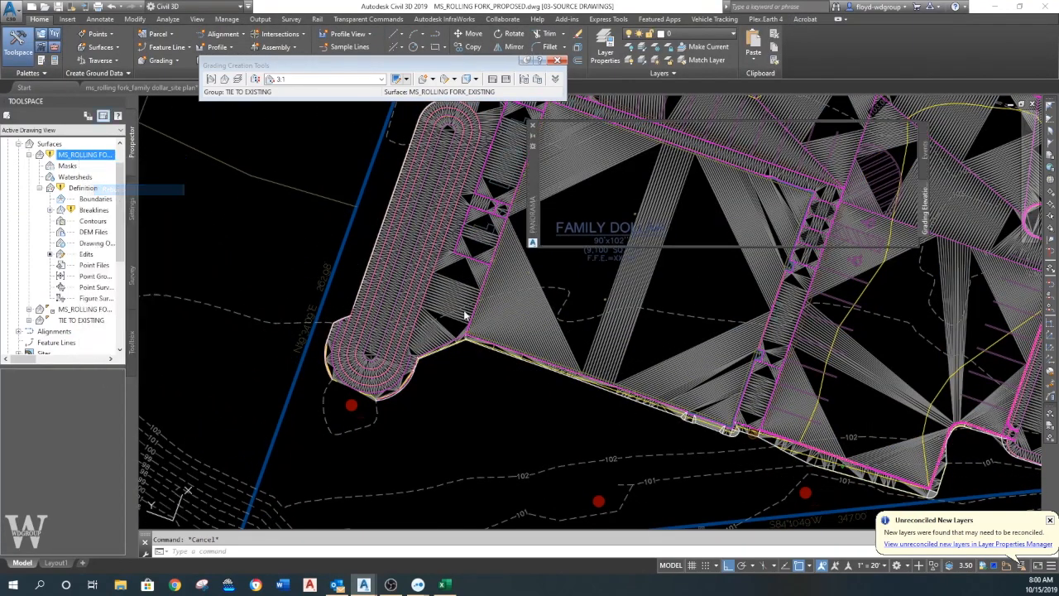
click(532, 126)
scroll(327, 361, up, 5)
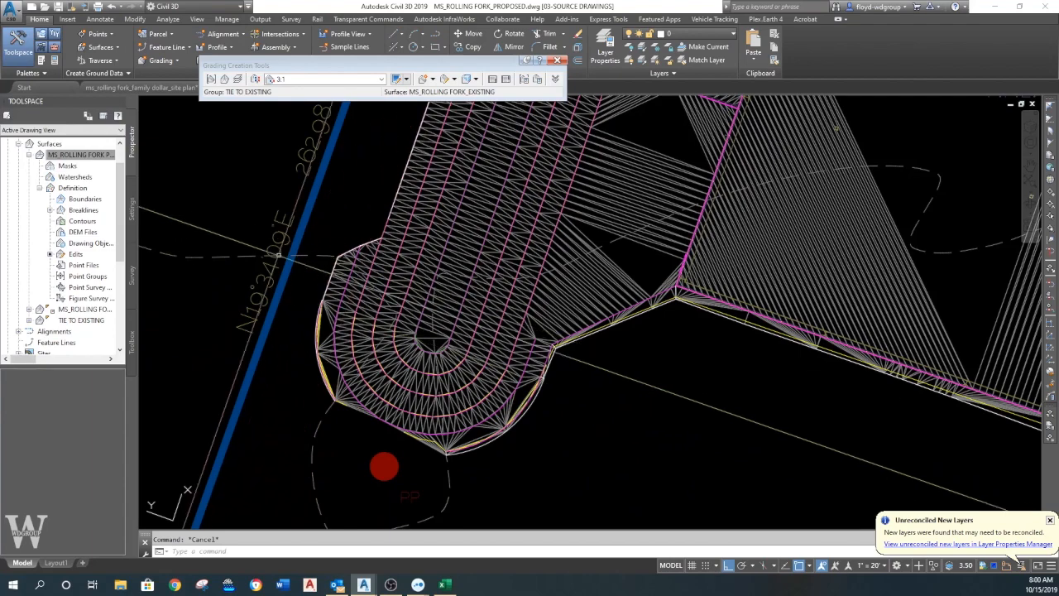
scroll(353, 419, down, 4)
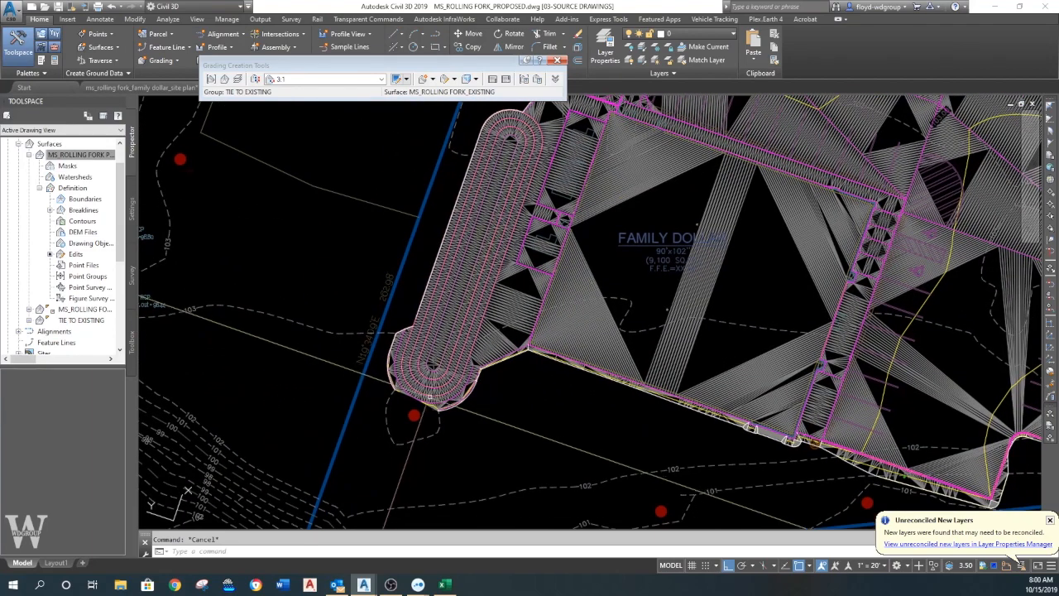
middle_drag(518, 412, 459, 413)
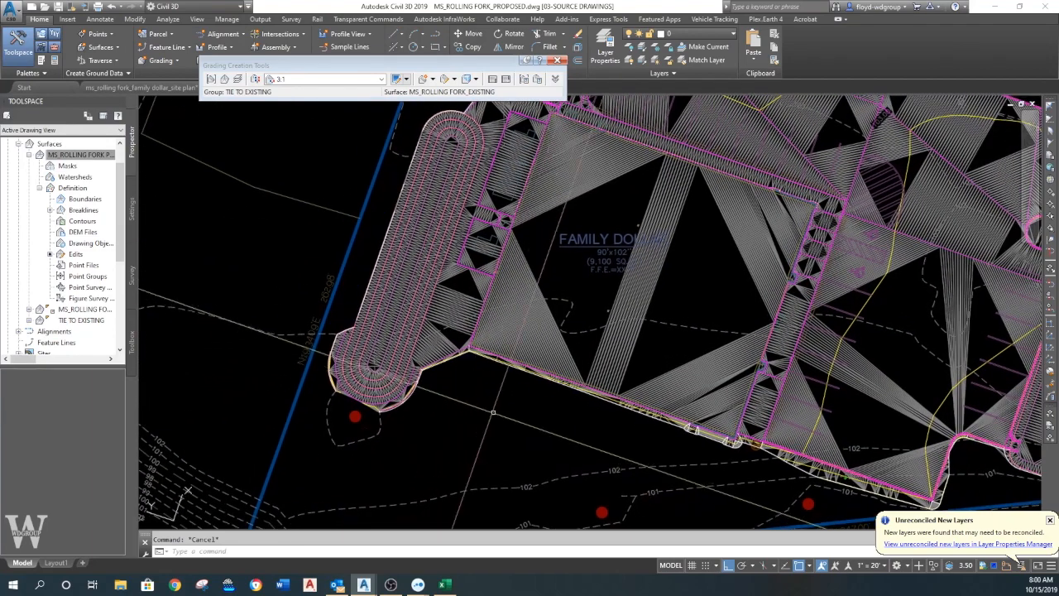
- Close the MS_ROLLING FORK_PROPOSED drawing, saving its changes, and switch to the ms_rolling fork_family dollar_site plan drawing
click(558, 61)
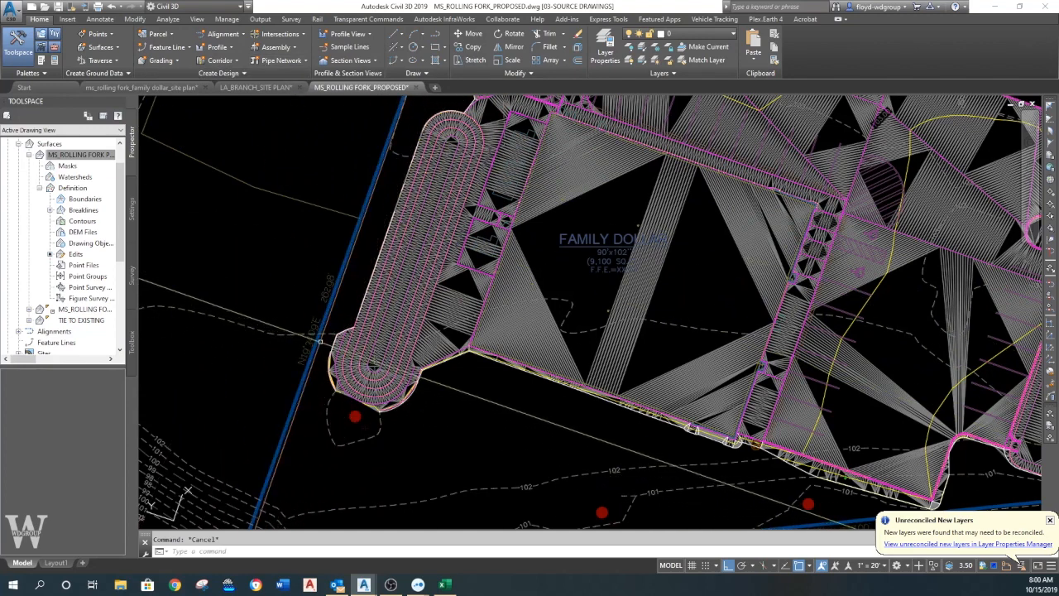
click(416, 87)
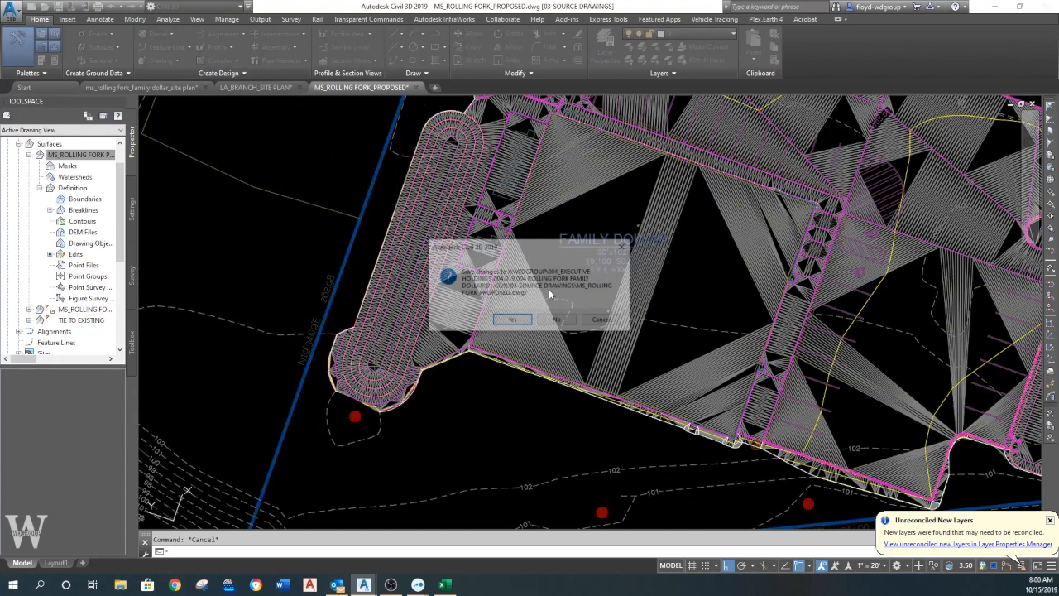
click(520, 321)
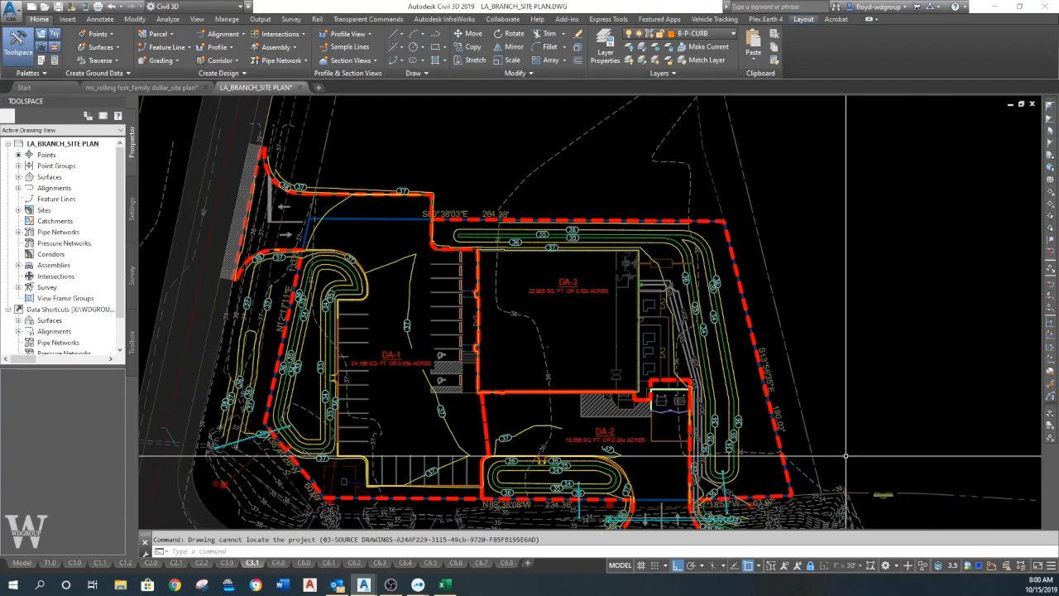
click(184, 87)
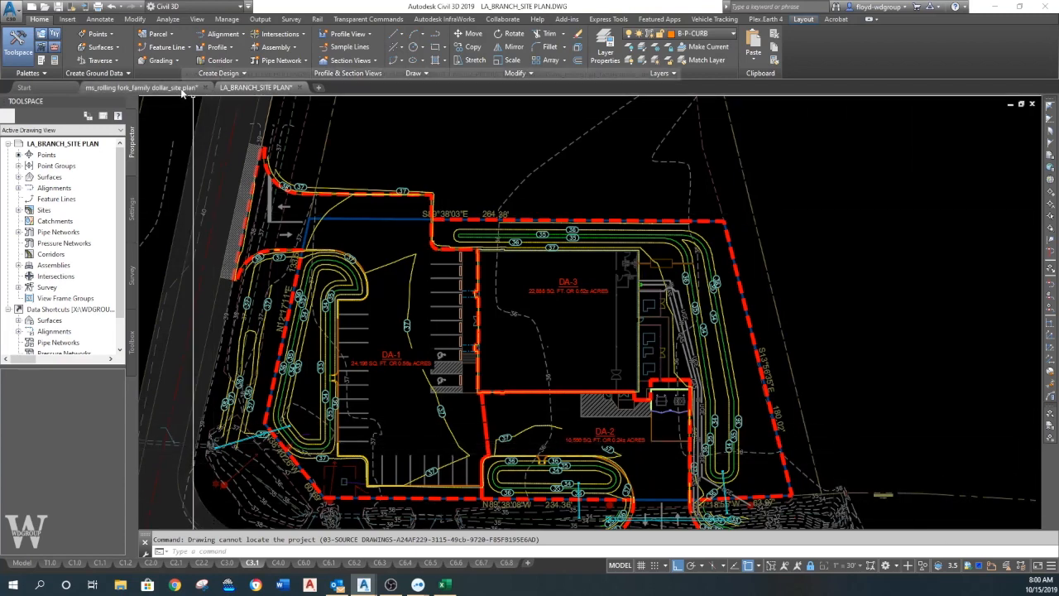
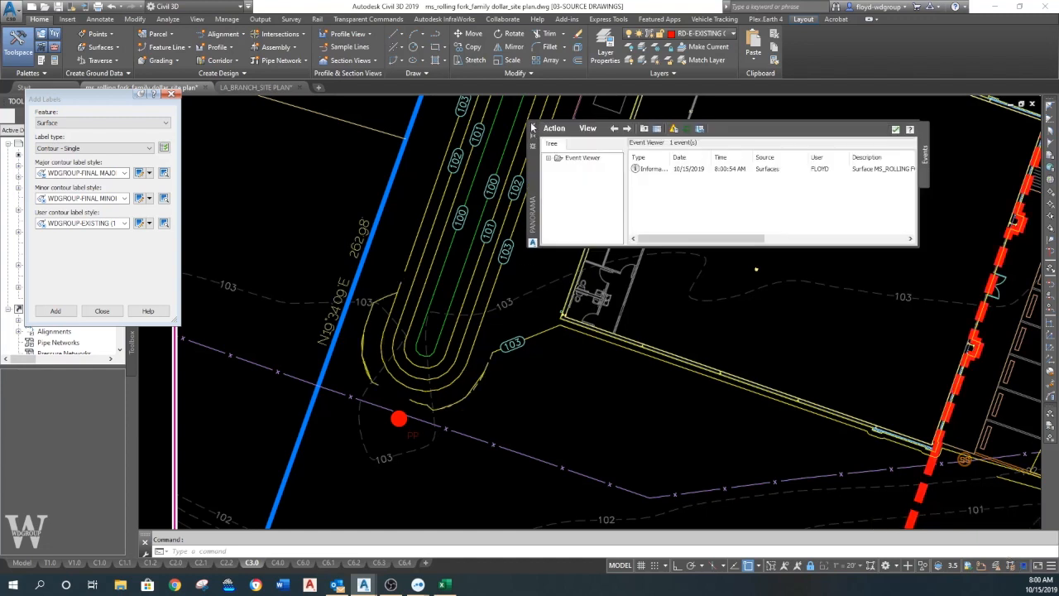
- Close the LA_BRANCH_SITE PLAN drawing and return to the Rolling Fork site plan
key(Escape)
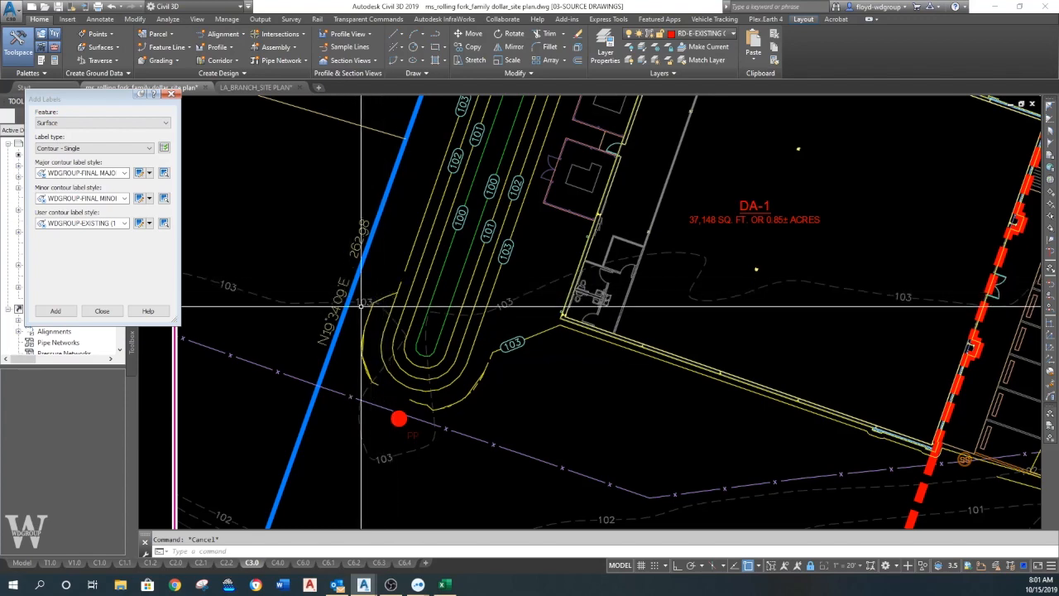
scroll(385, 296, up, 4)
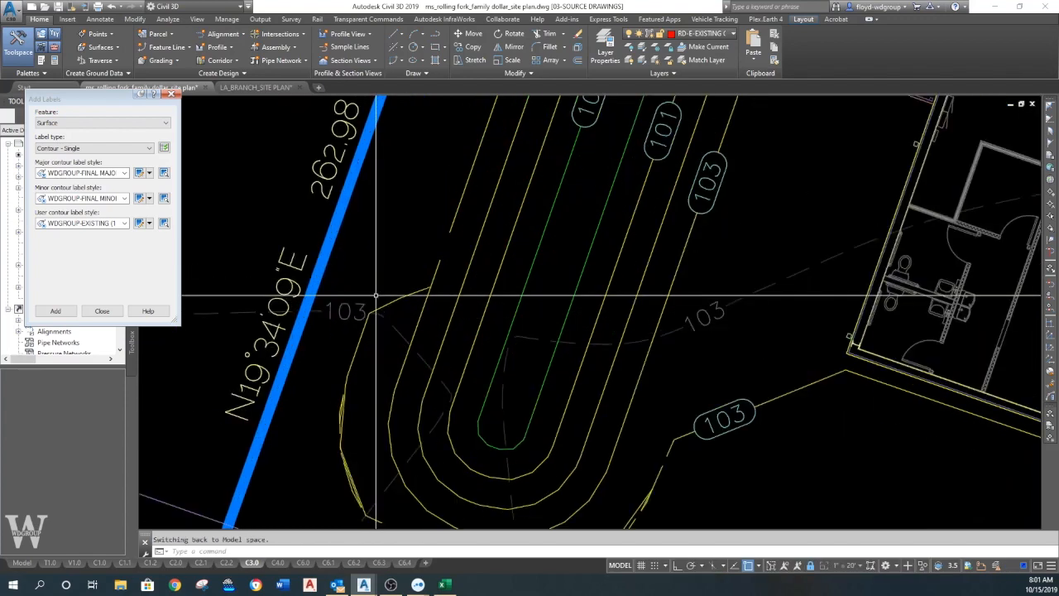
click(284, 95)
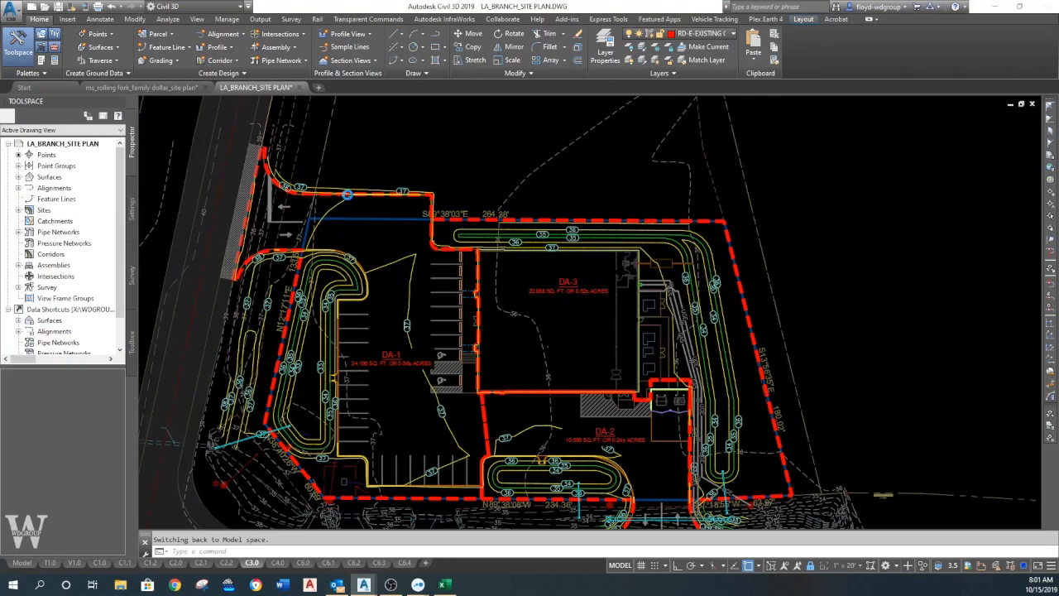
click(569, 317)
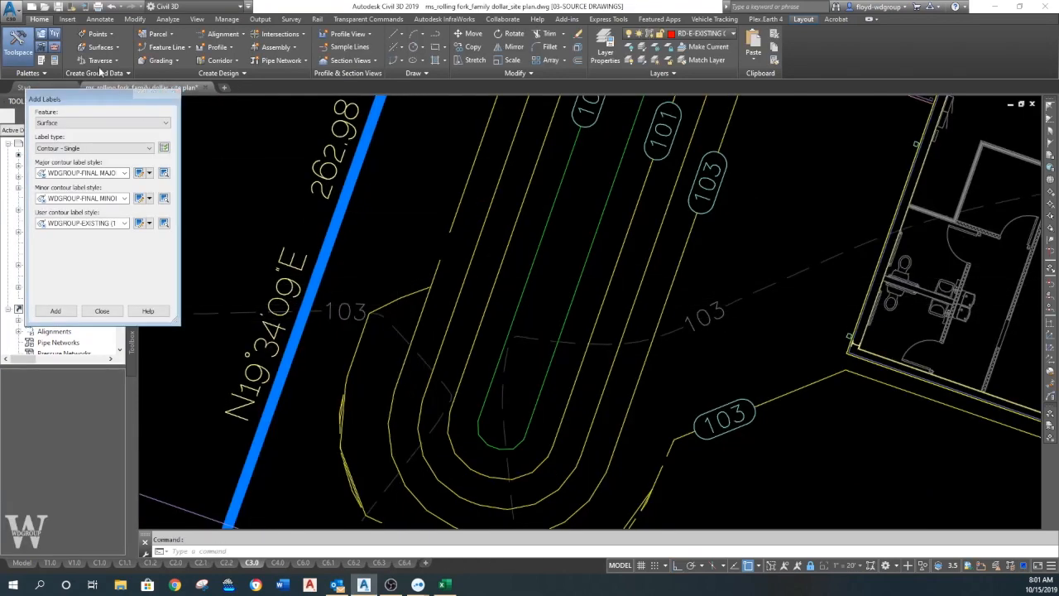
- Reopen MS_ROLLING FORK_PROPOSED.dwg from the 03-SOURCE DRAWINGS folder, ignoring the missing SHX files
key(ctrl+o)
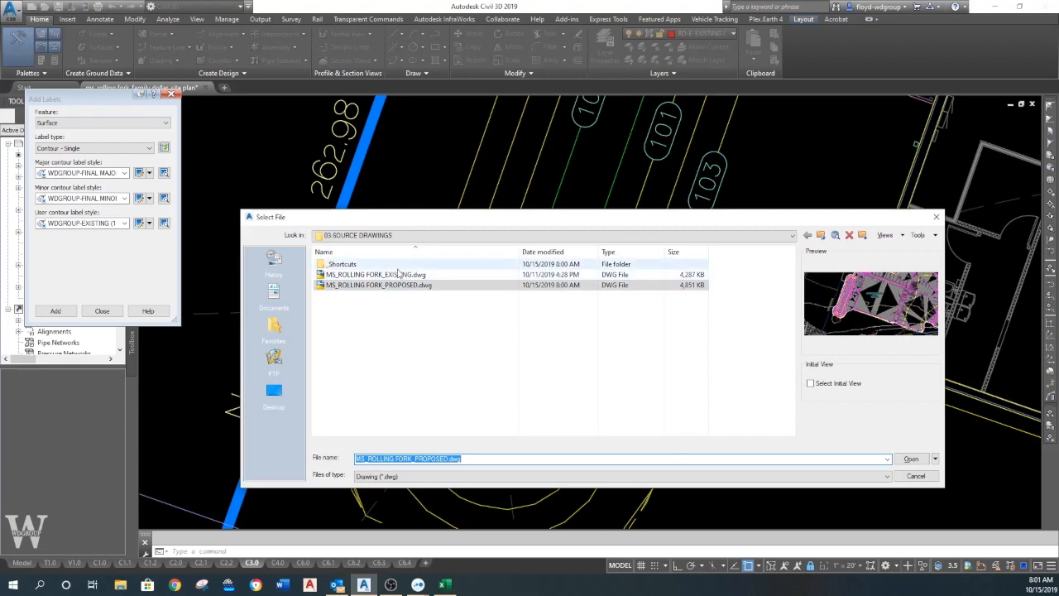
double_click(405, 286)
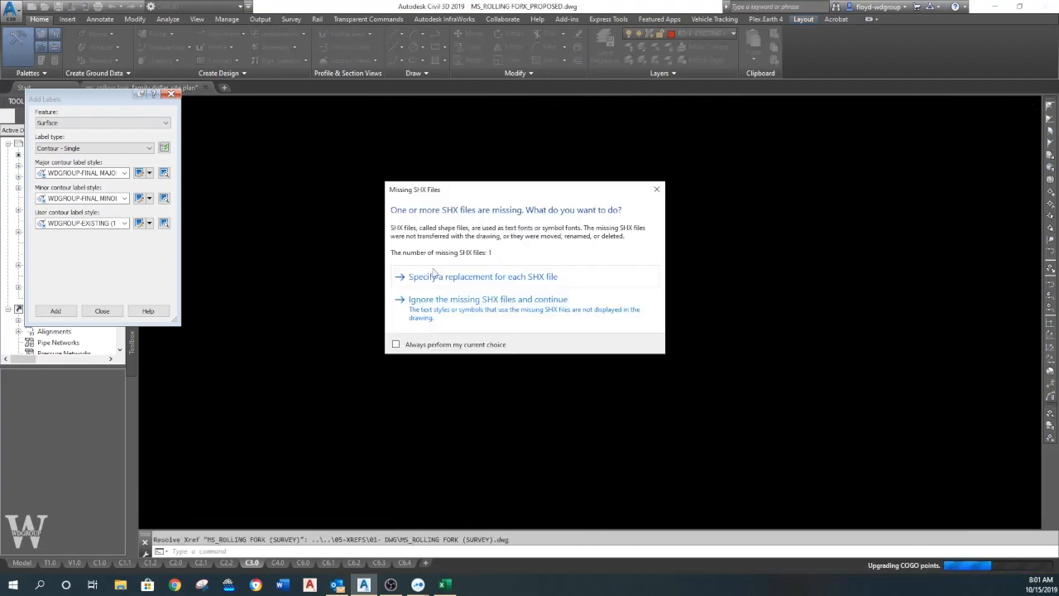
click(464, 313)
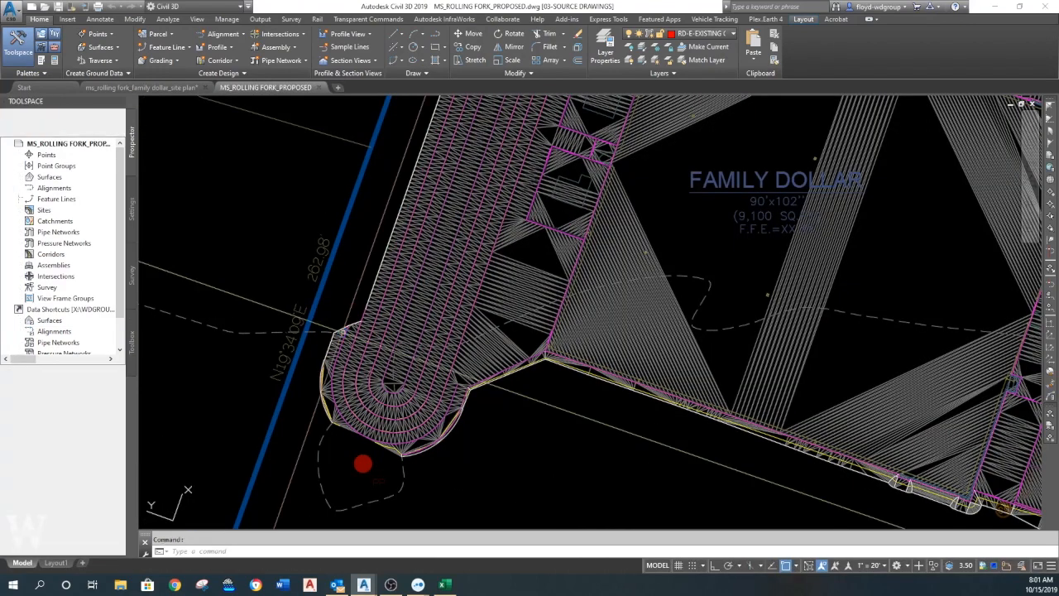
- Draw a short helper polyline beside the basin's west edge, above its flared south end, roughly perpendicular to the basin's side
scroll(339, 333, up, 6)
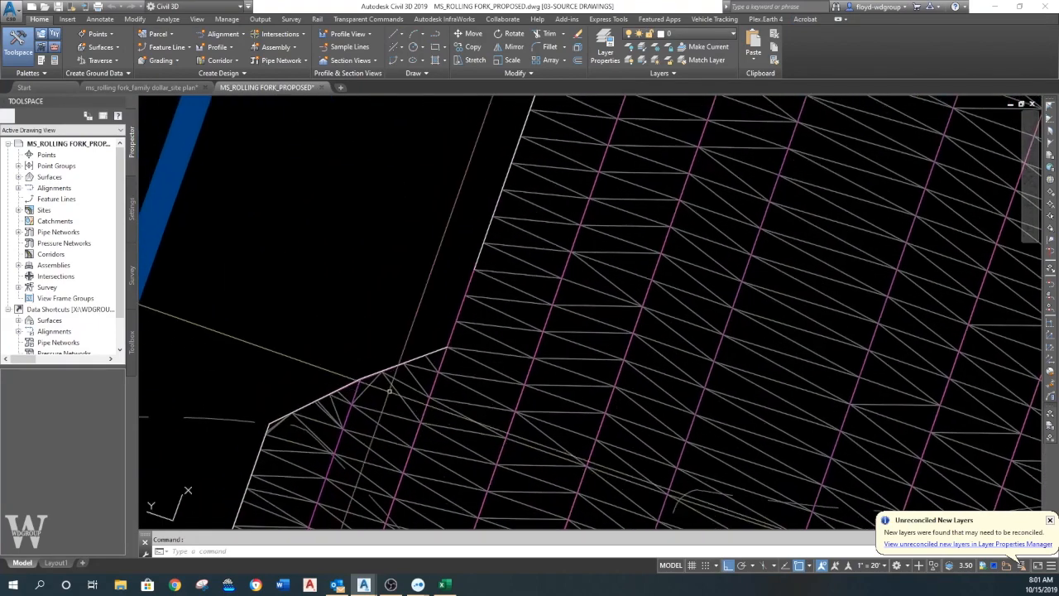
scroll(389, 390, down, 4)
text(pl)
key(Return)
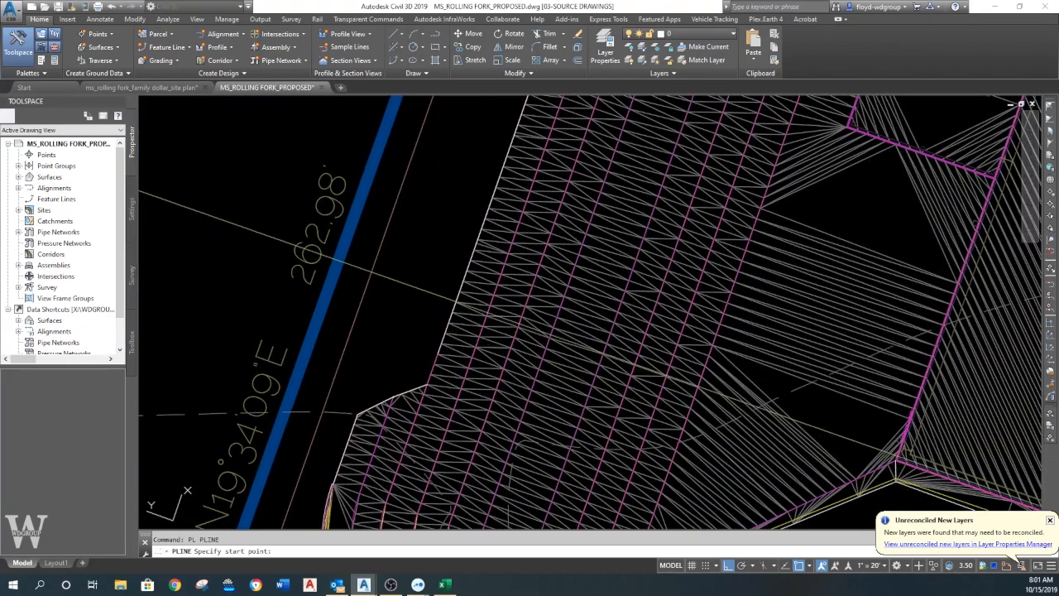
click(370, 272)
click(448, 298)
key(Return)
- Extend the feature line at the basin's flared southwest end northward to the helper polyline
text(ex)
key(Return)
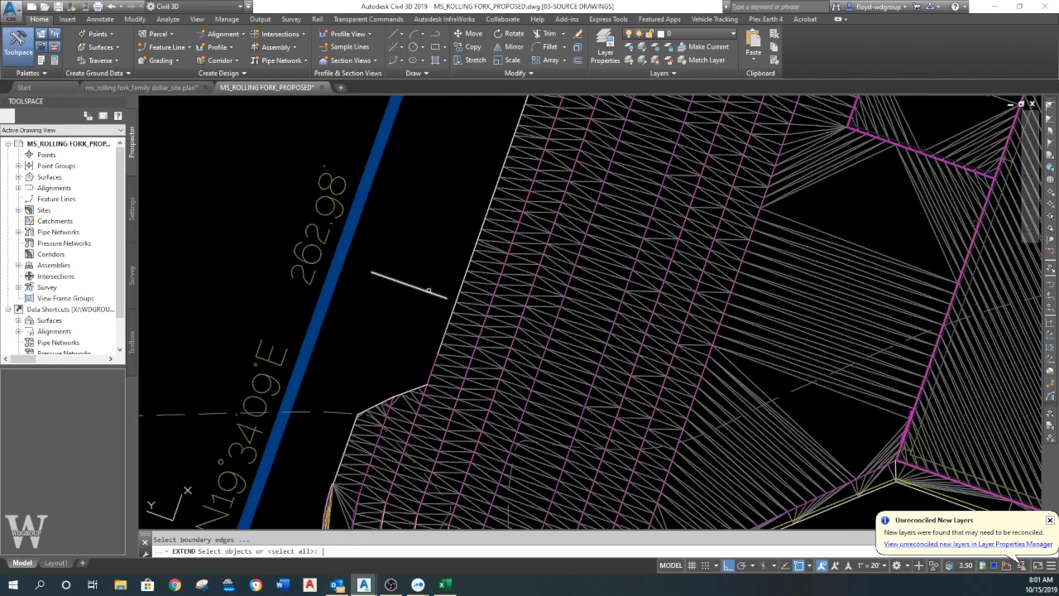
key(Escape)
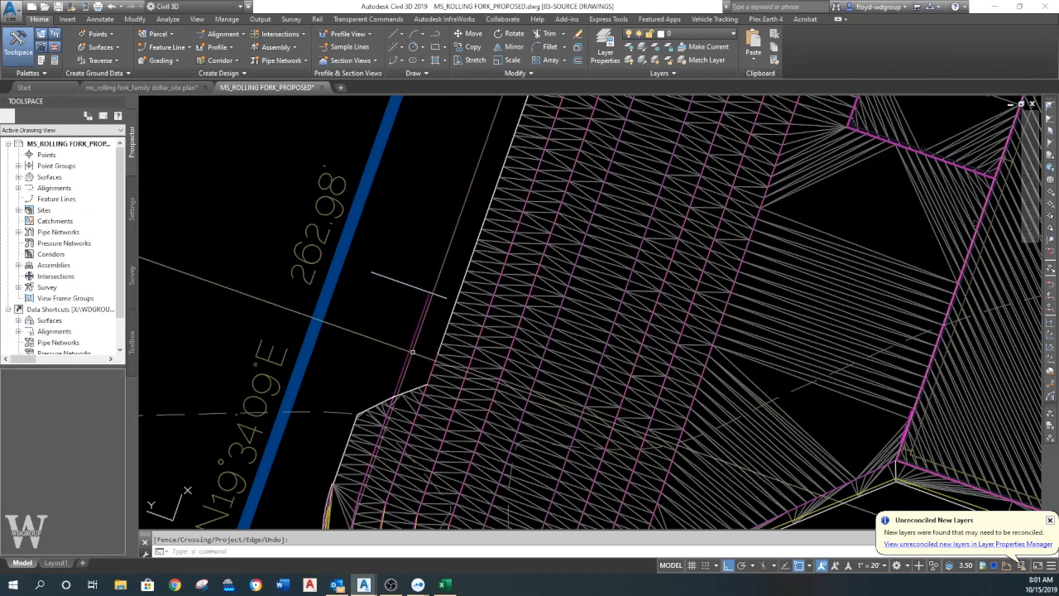
- Erase the helper polyline and bring the basin's south end back into view
scroll(405, 347, down, 5)
text(RE*Cancel*)
scroll(508, 182, up, 3)
text(E)
key(Return)
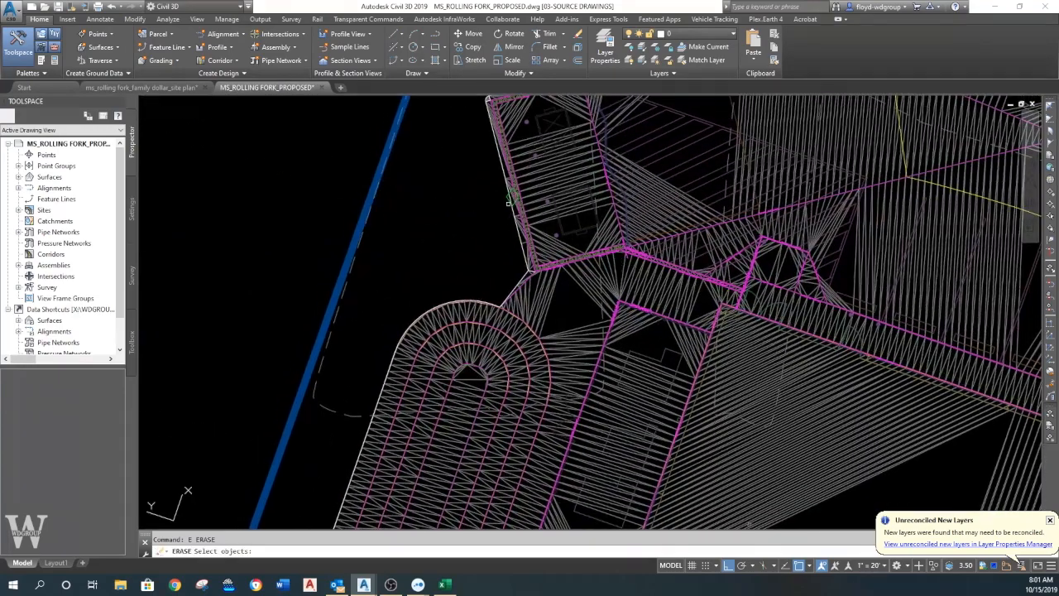
key(Return)
scroll(414, 369, down, 2)
middle_drag(411, 473, 500, 238)
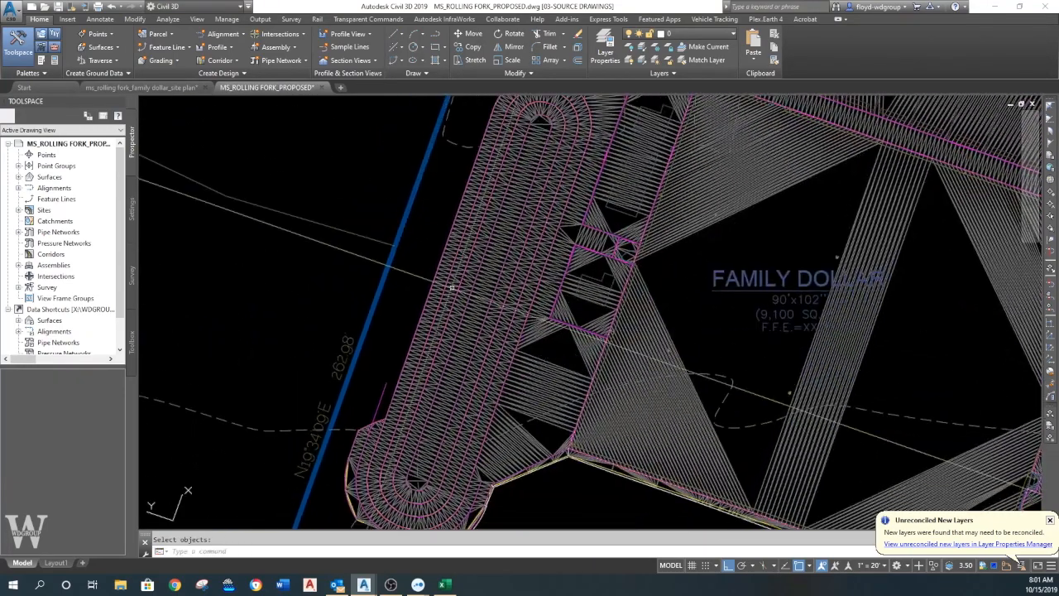
- Stretch the outer feature line's vertex at the flare to the extended line's end, then rebuild the MS_ROLLING FORK PROPOSED surface
middle_drag(382, 401, 414, 312)
scroll(411, 327, up, 4)
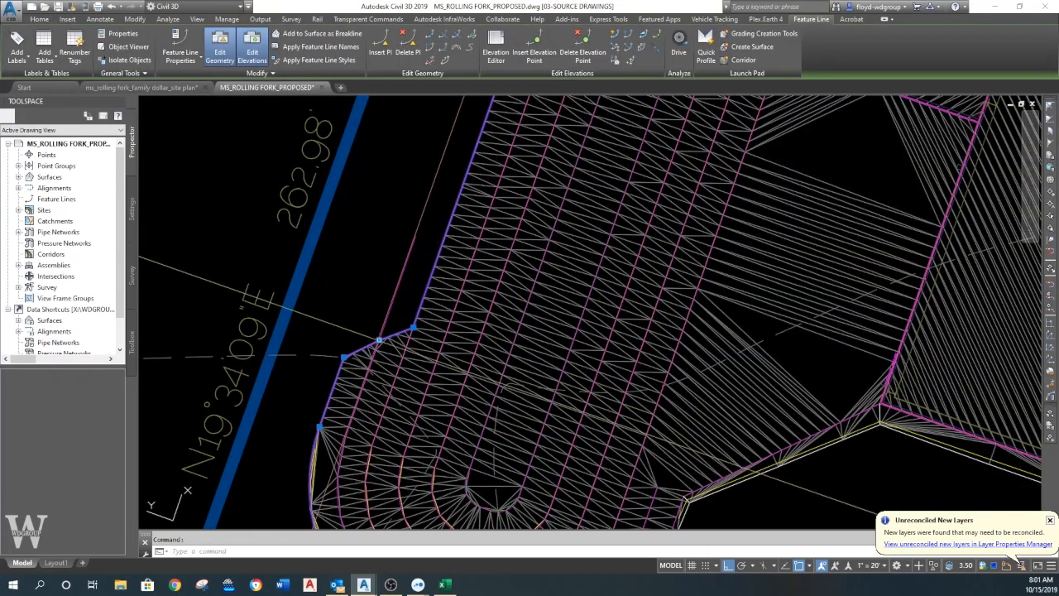
click(378, 339)
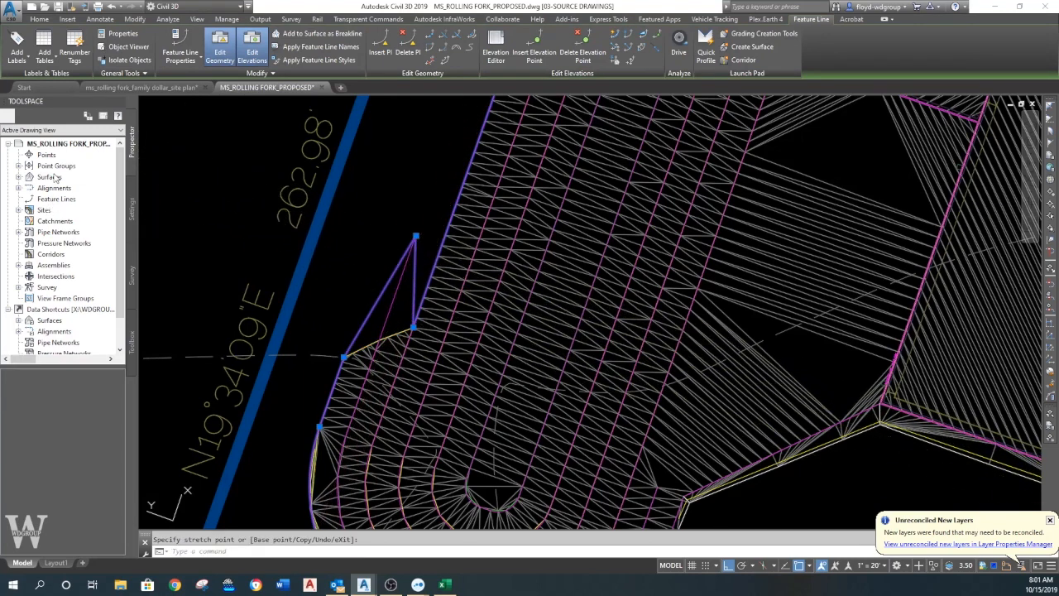
click(18, 177)
right_click(71, 193)
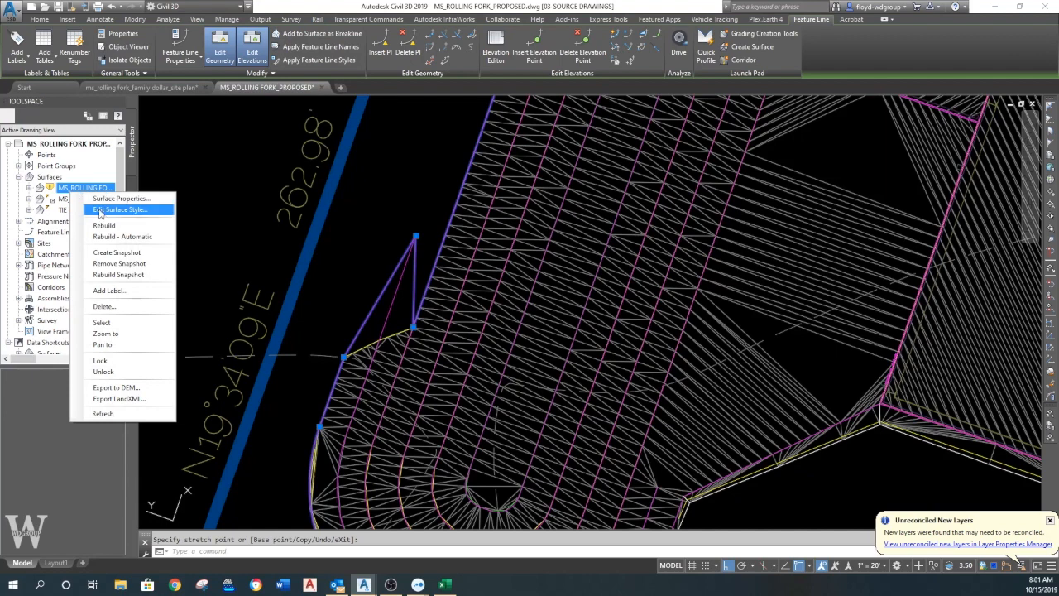
click(104, 226)
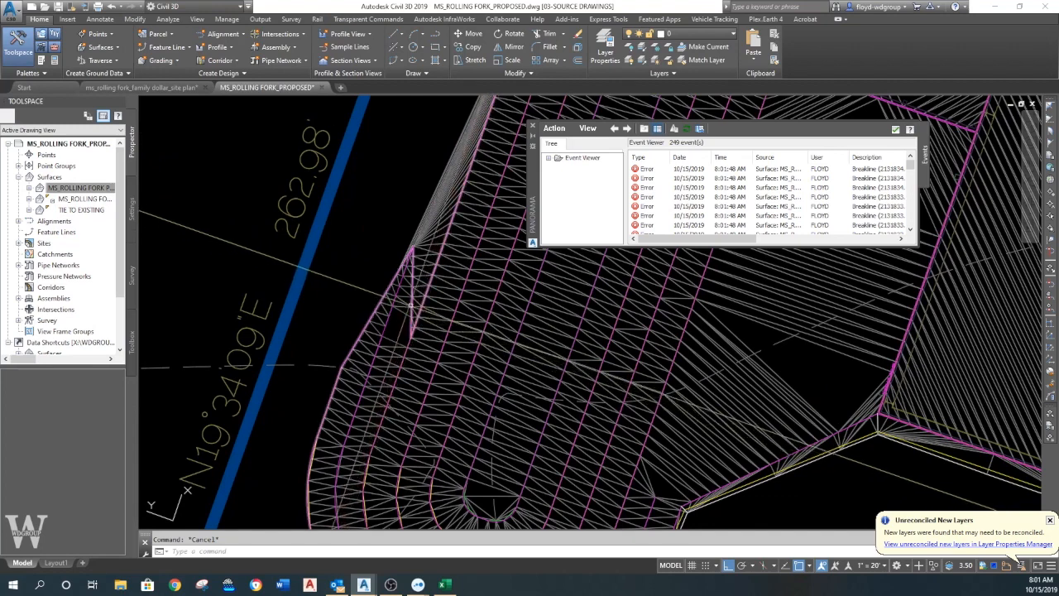
- Stretch the flare vertices of the outer and adjacent basin feature lines to one shared point farther north along the basin's west side
click(414, 334)
click(412, 335)
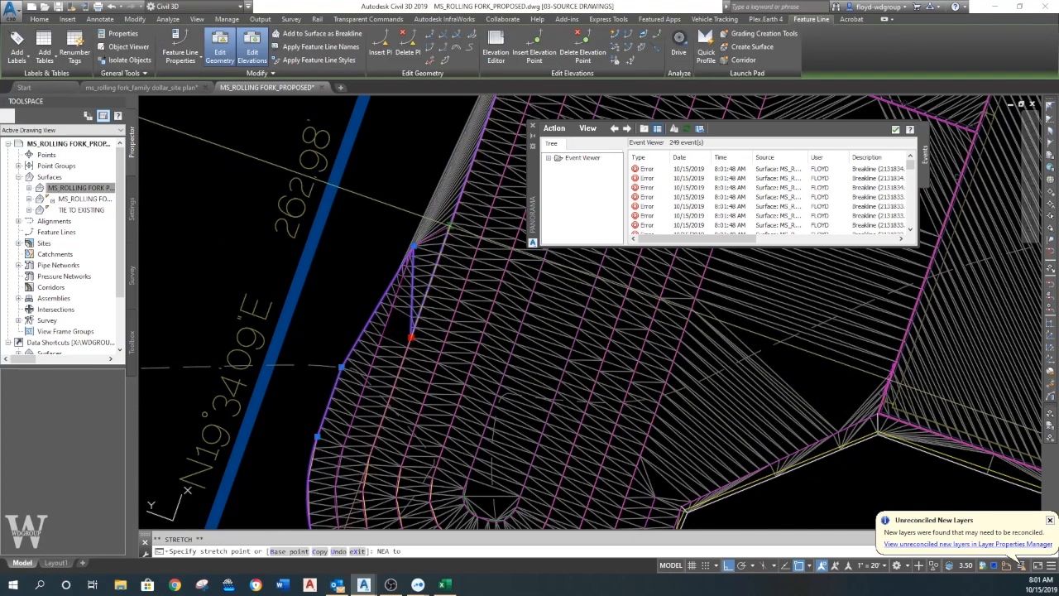
click(450, 226)
click(408, 347)
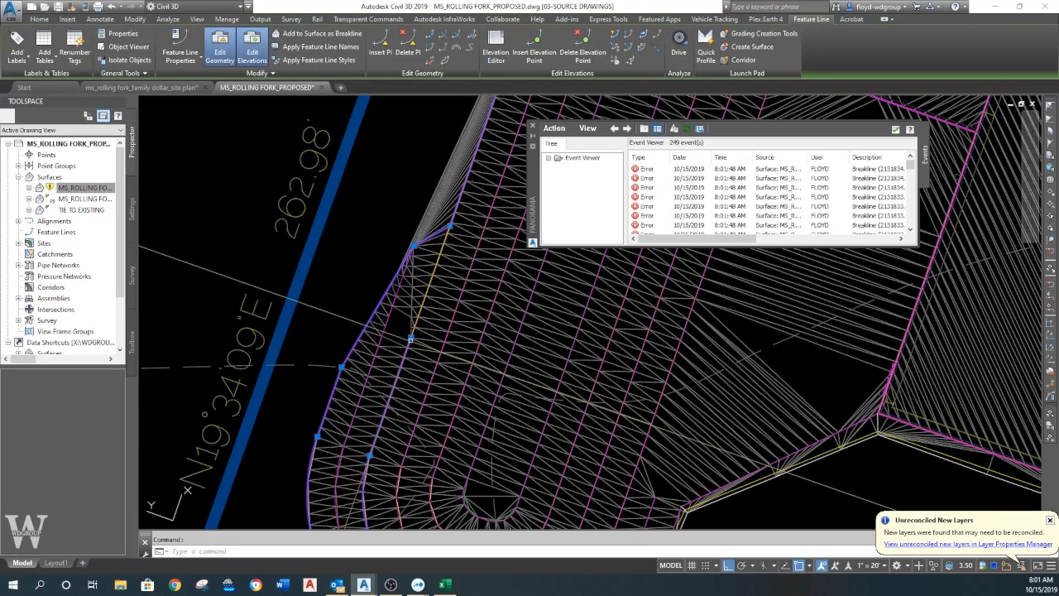
click(411, 337)
click(451, 226)
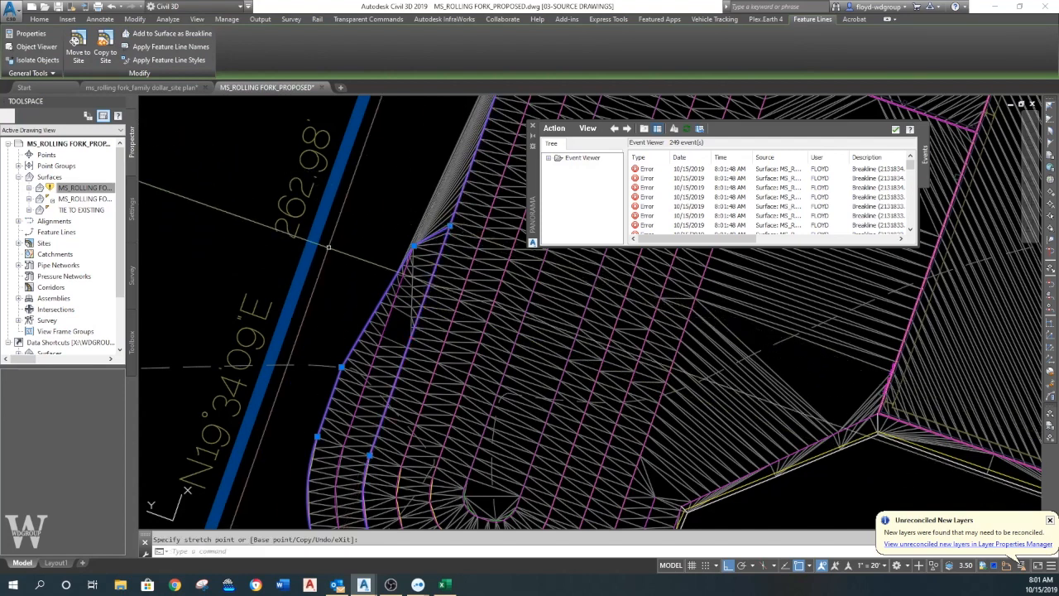
- Rebuild the MS_ROLLING FORK PROPOSED surface with the stretched feature lines and close Panorama
right_click(93, 190)
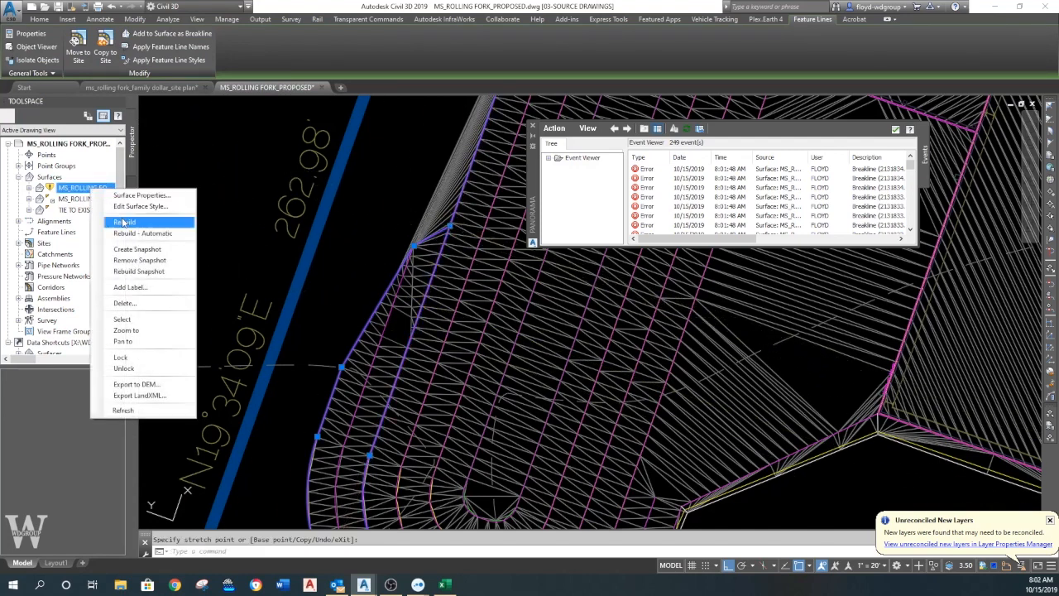
click(122, 221)
key(Escape)
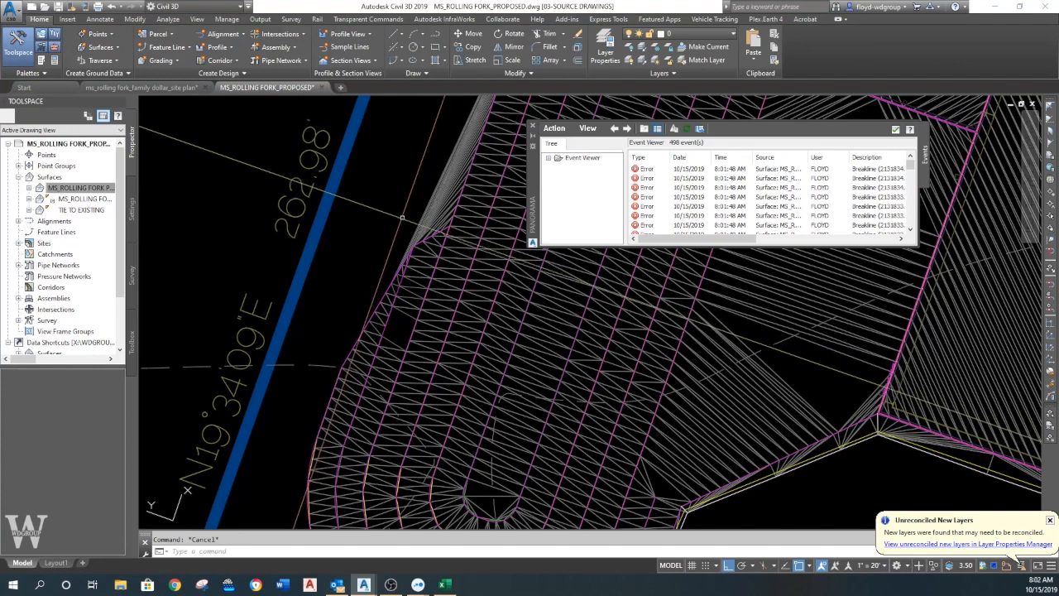
click(533, 127)
- Set up the grading tools with the TIE TO EXISTING group in the MS_ROLLING FORK site and the 3:1 criteria
click(162, 60)
click(184, 83)
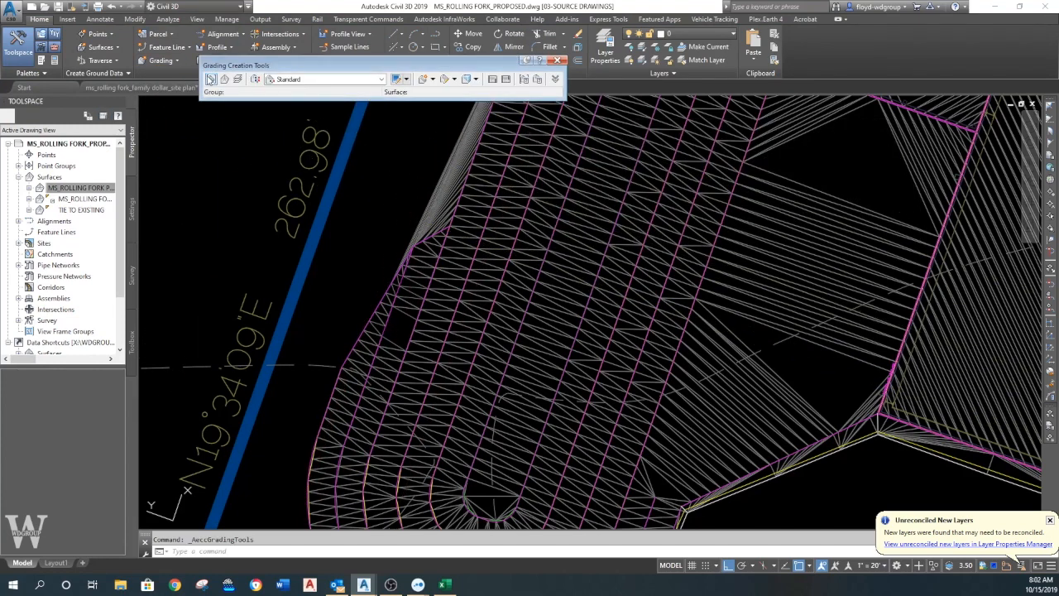
click(211, 79)
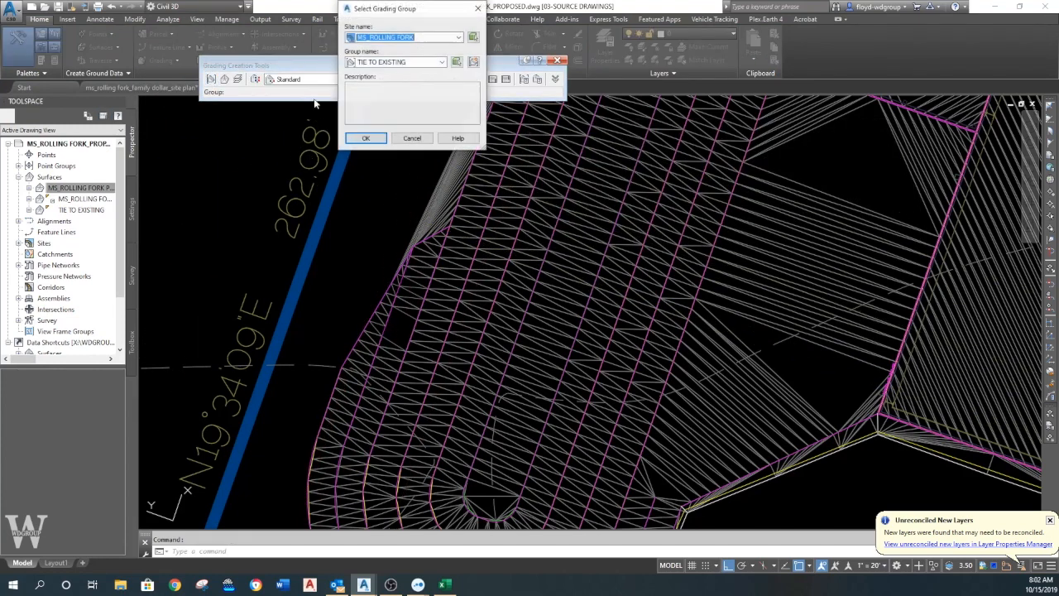
click(372, 137)
click(381, 79)
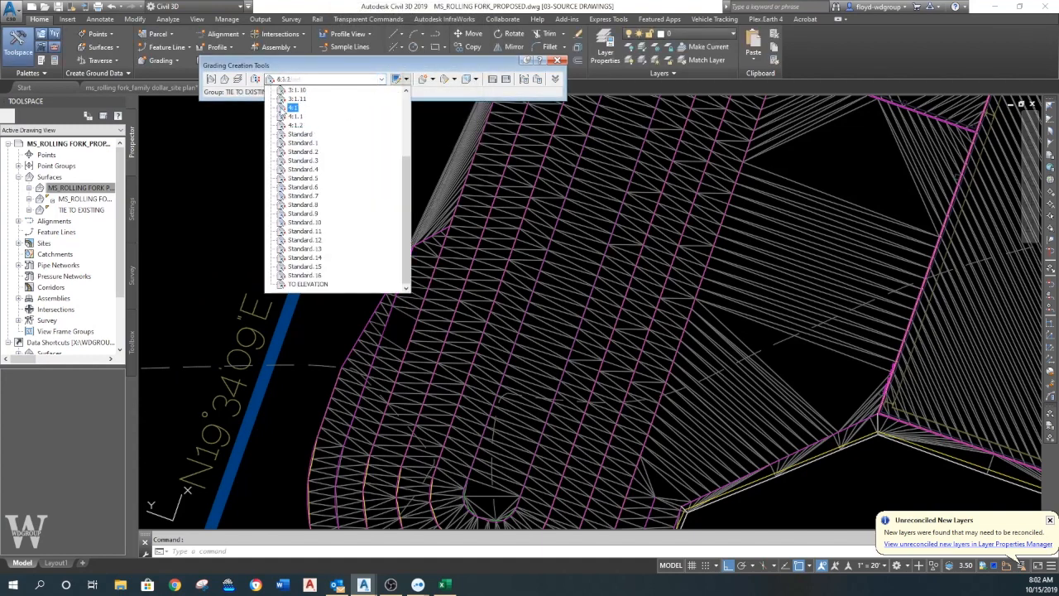
click(296, 99)
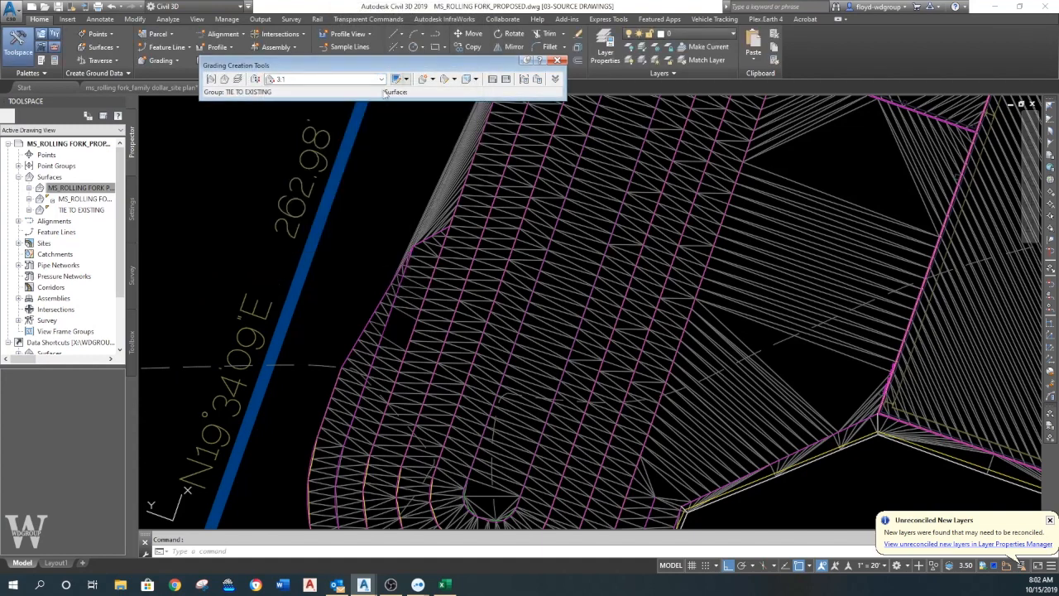
- Grade the basin's west feature line to the MS_ROLLING FORK_EXISTING surface with 3:1 cut and fill slopes
click(424, 80)
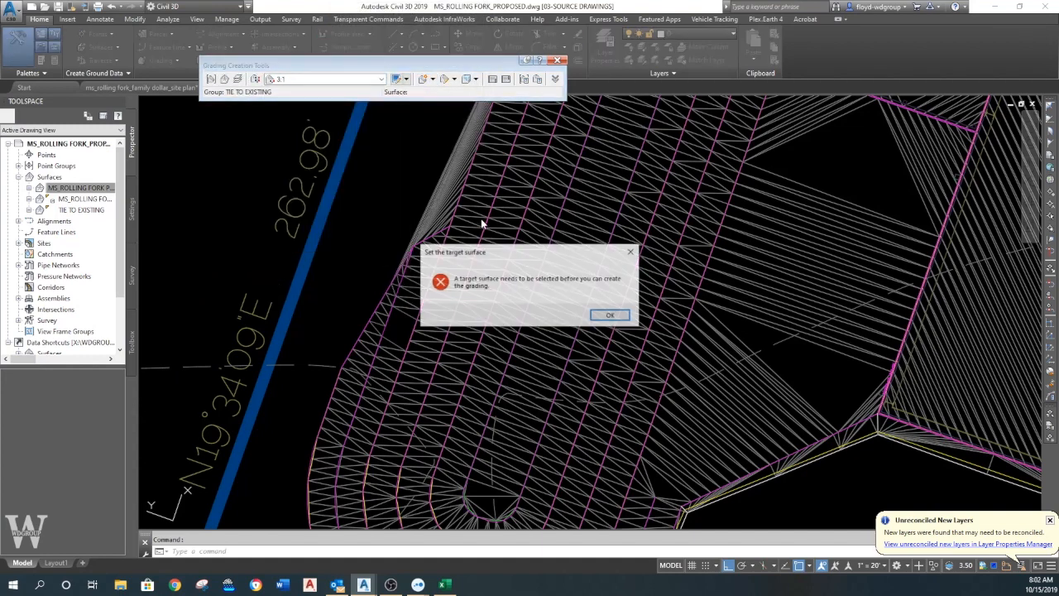
click(610, 317)
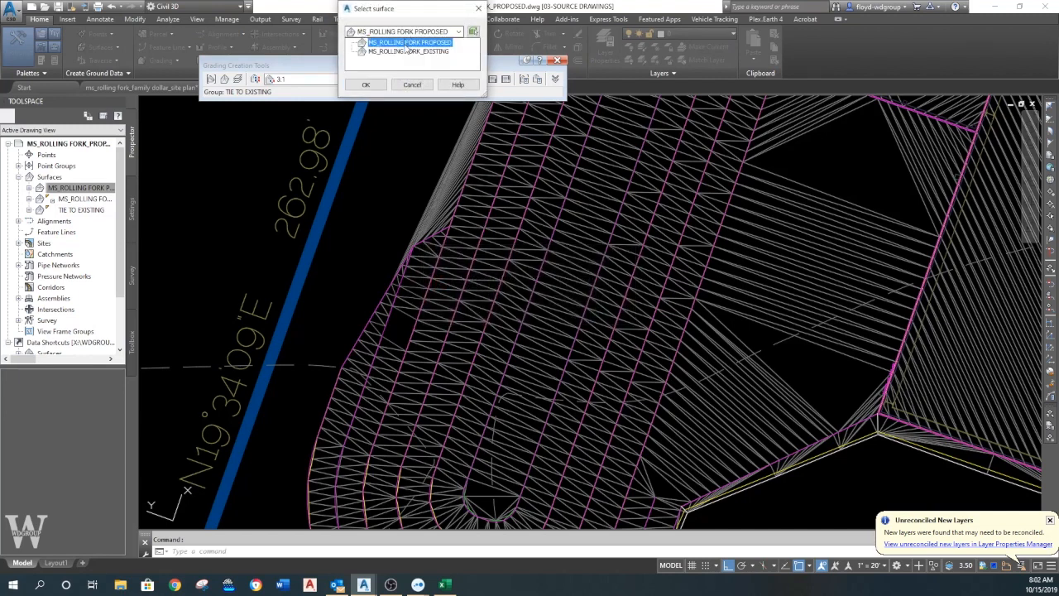
click(365, 85)
click(430, 234)
key(Return)
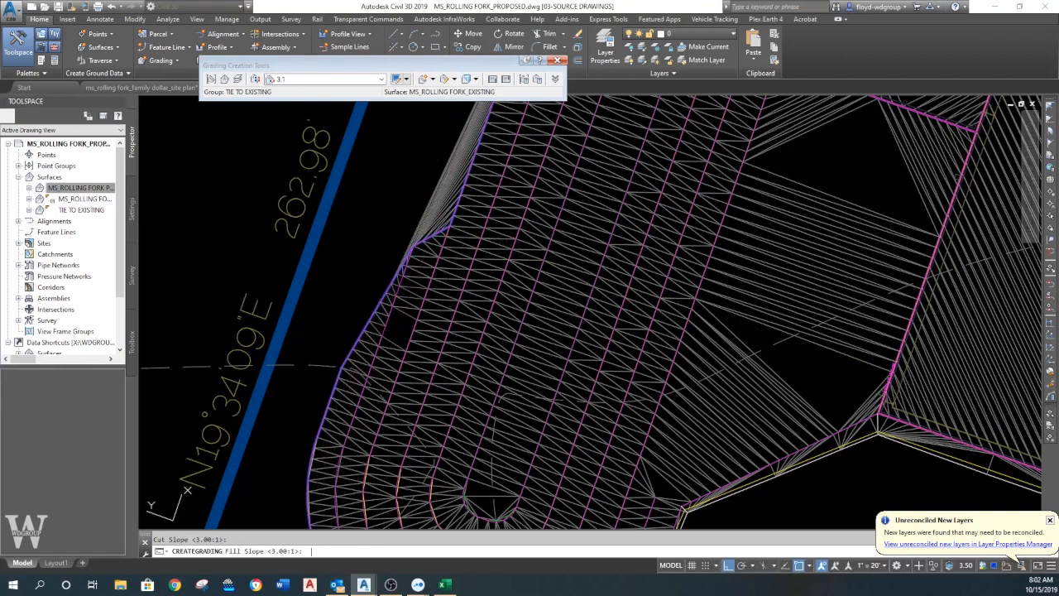
- Rebuild the MS_ROLLING FORK PROPOSED surface to include the new west-side grading and close Panorama
right_click(91, 199)
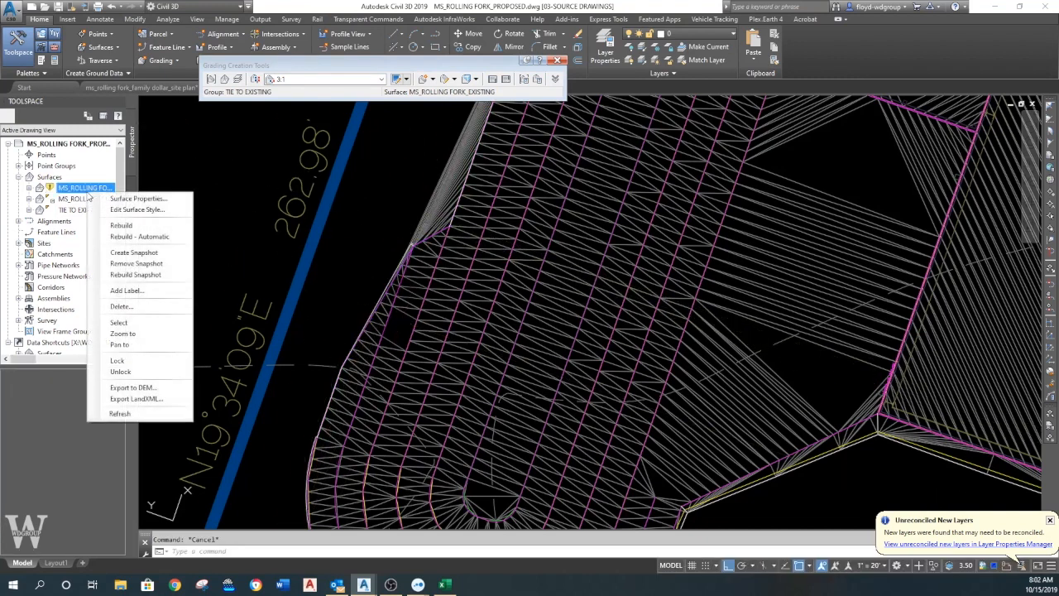
click(145, 225)
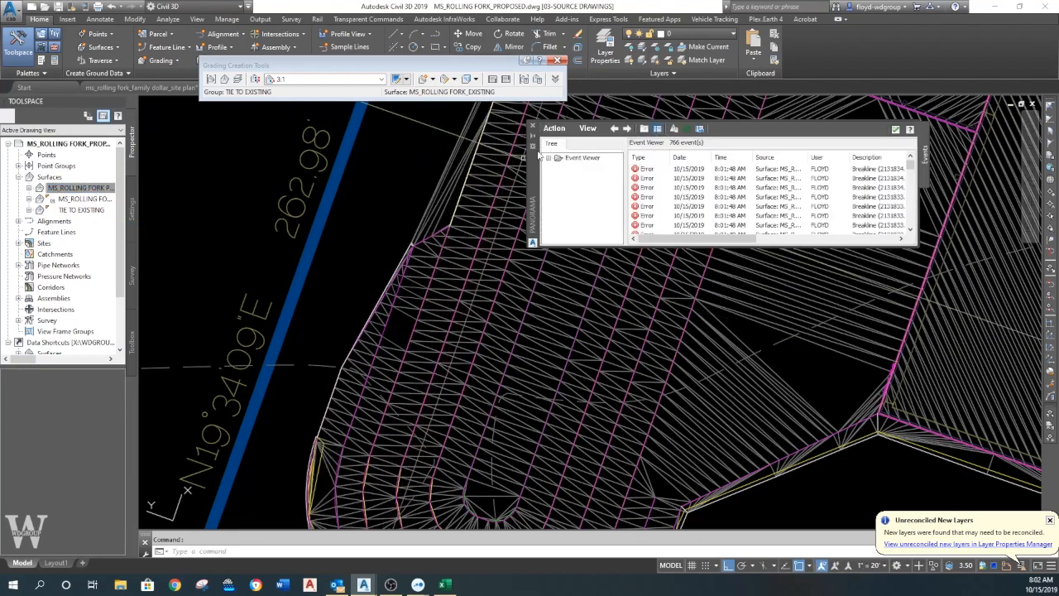
click(533, 128)
- Delete the stray MS_ROLLING FORK PROPOSED surface edges bridging the gap on the basin's west side just north of the flare
scroll(397, 332, up, 3)
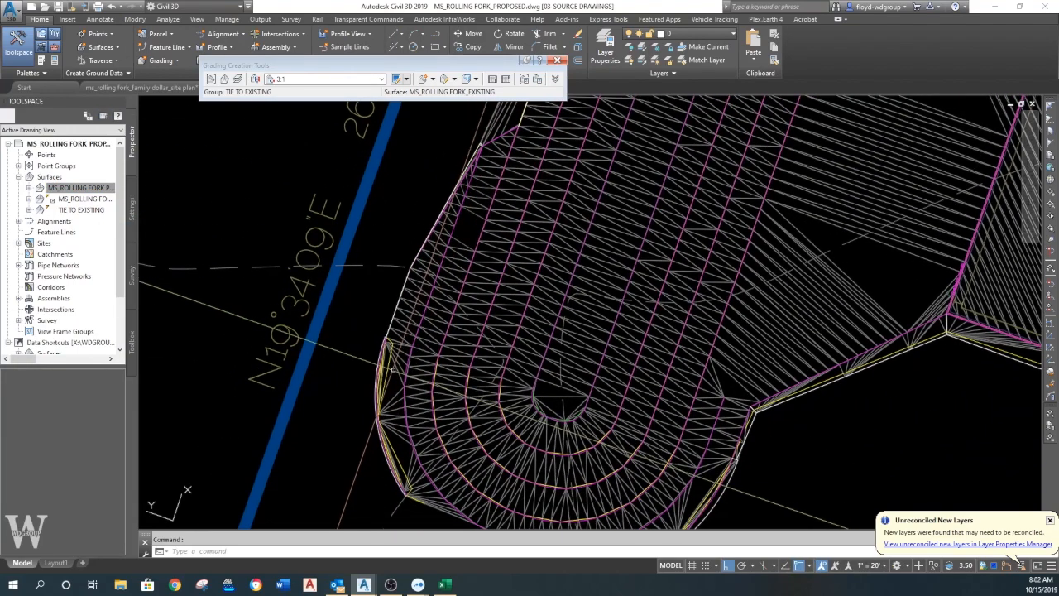
middle_drag(398, 332, 355, 464)
middle_drag(372, 418, 398, 251)
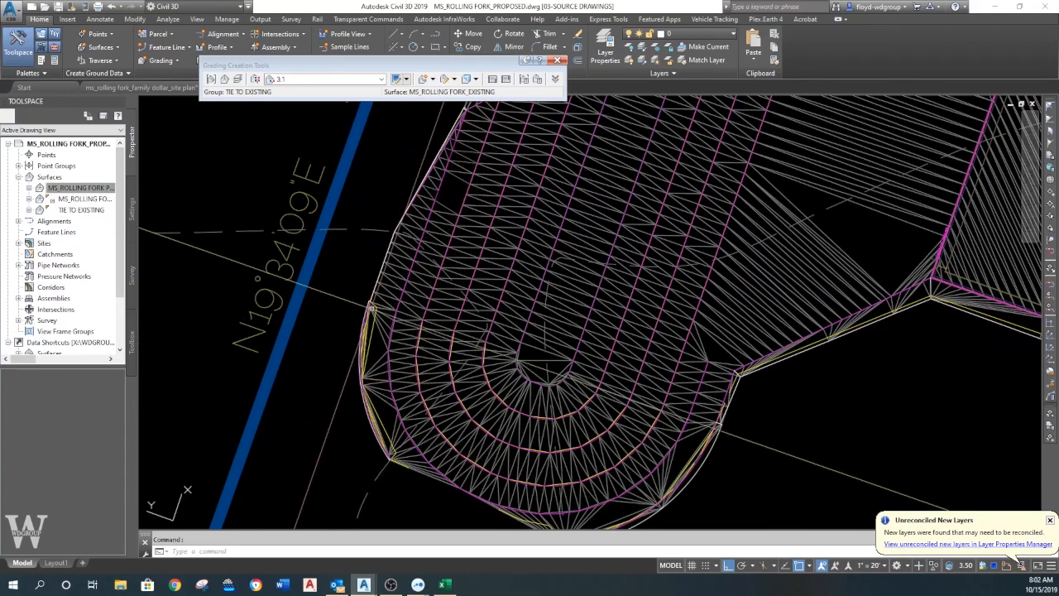
scroll(387, 344, down, 2)
mouse_move(434, 486)
middle_down()
mouse_move(433, 532)
mouse_move(447, 499)
mouse_move(432, 567)
middle_up()
click(463, 240)
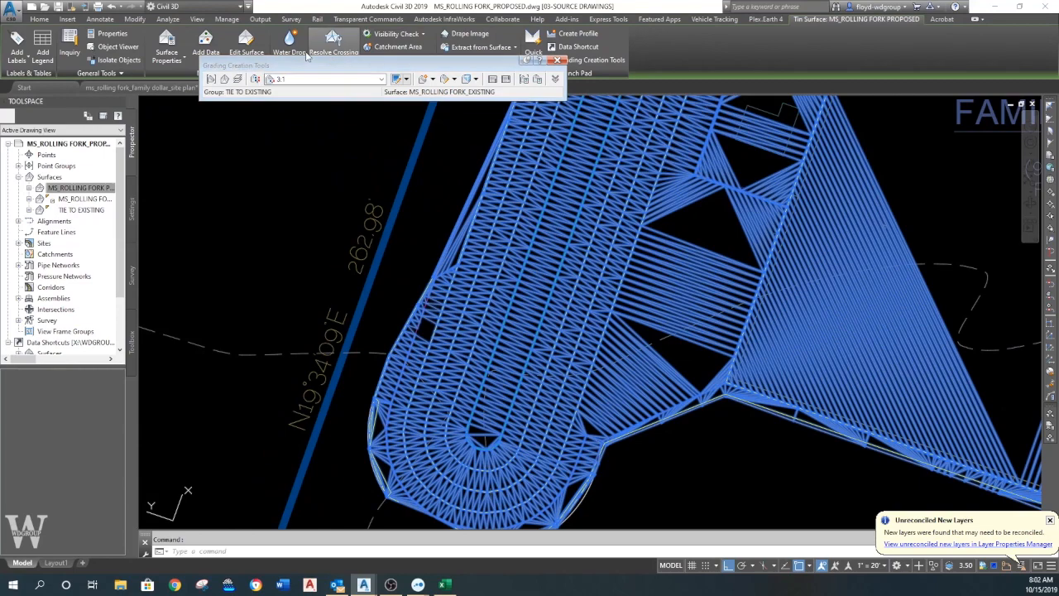
click(247, 46)
click(261, 100)
scroll(451, 259, up, 2)
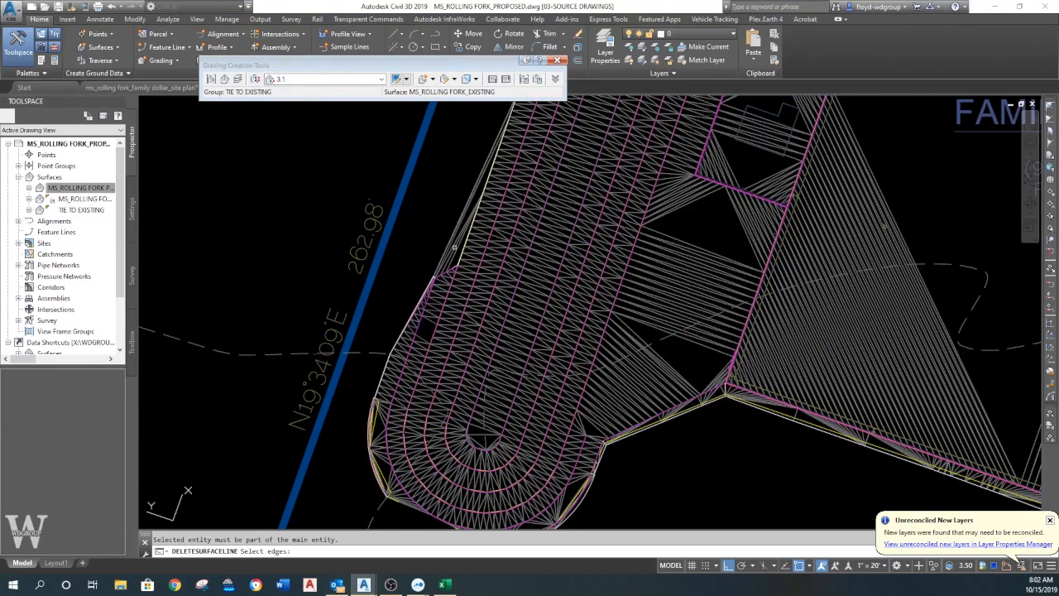
click(421, 239)
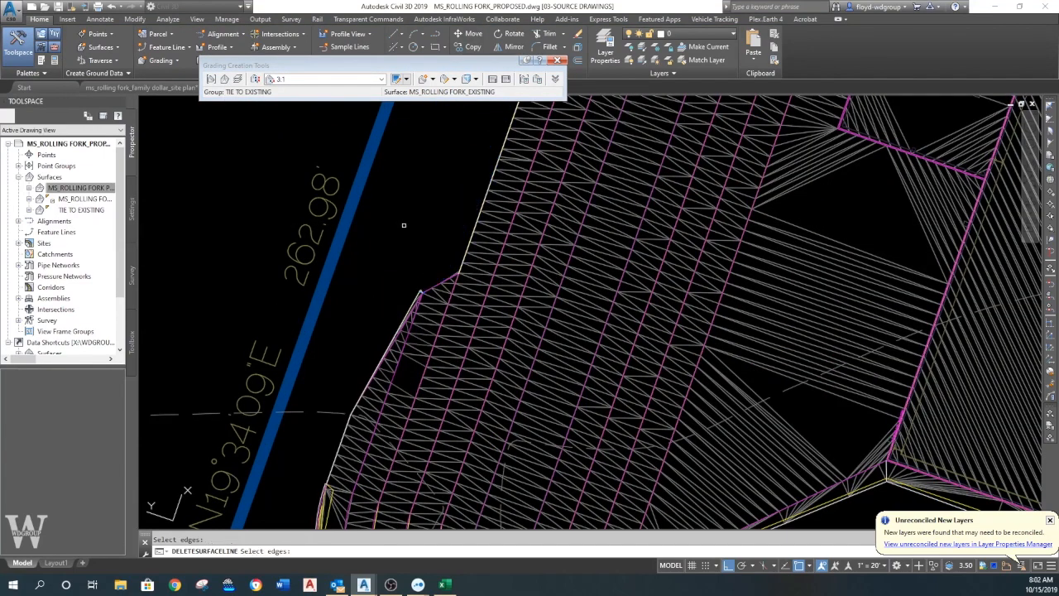
scroll(402, 224, up, 4)
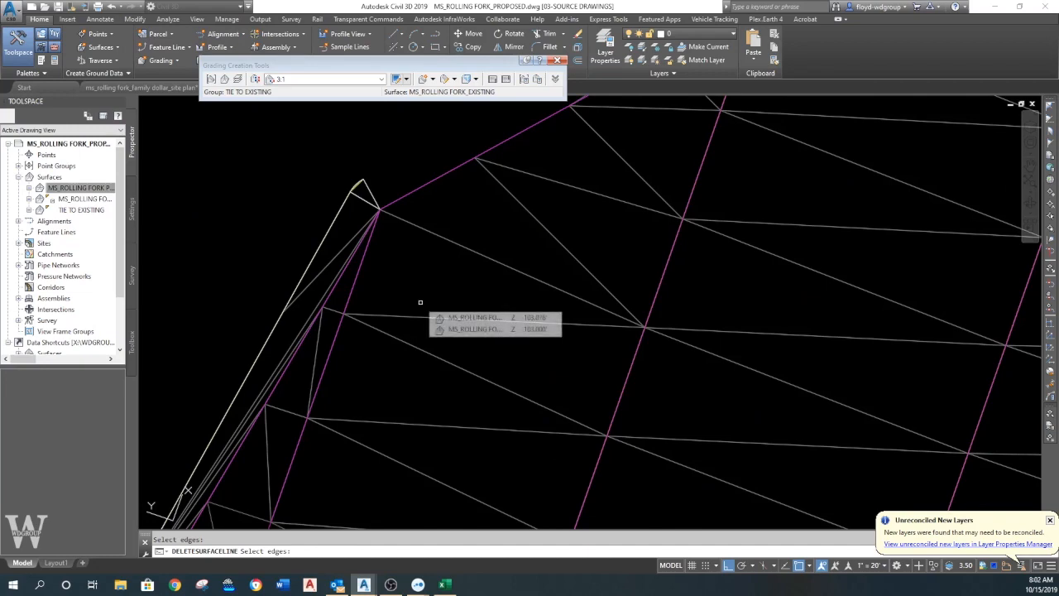
scroll(420, 302, down, 4)
scroll(414, 296, up, 2)
key(Escape)
- Close the grading tools, and save and close the MS_ROLLING FORK_PROPOSED drawing to return to the site plan
key(Escape)
scroll(397, 289, up, 5)
click(390, 283)
key(Escape)
scroll(463, 198, up, 3)
click(558, 61)
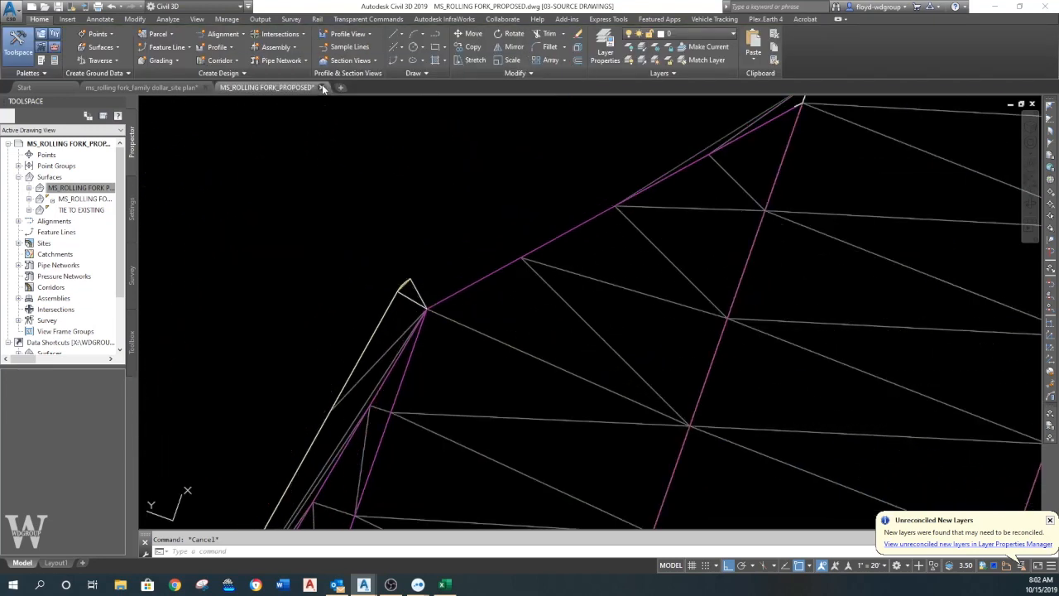
click(322, 89)
click(515, 321)
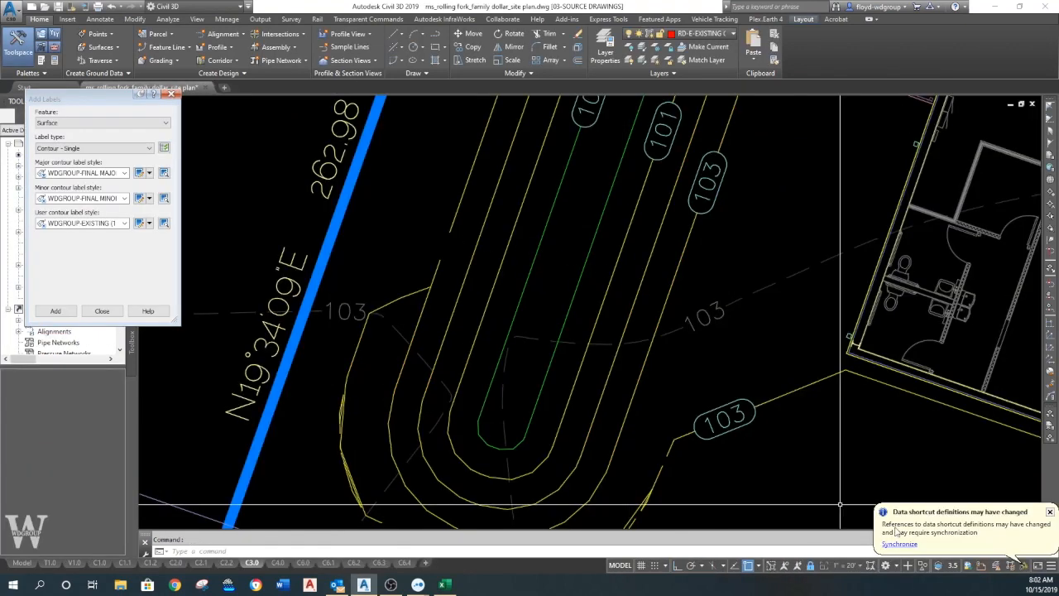
- Synchronize the changed data shortcut references in the site plan drawing and close Panorama
click(898, 545)
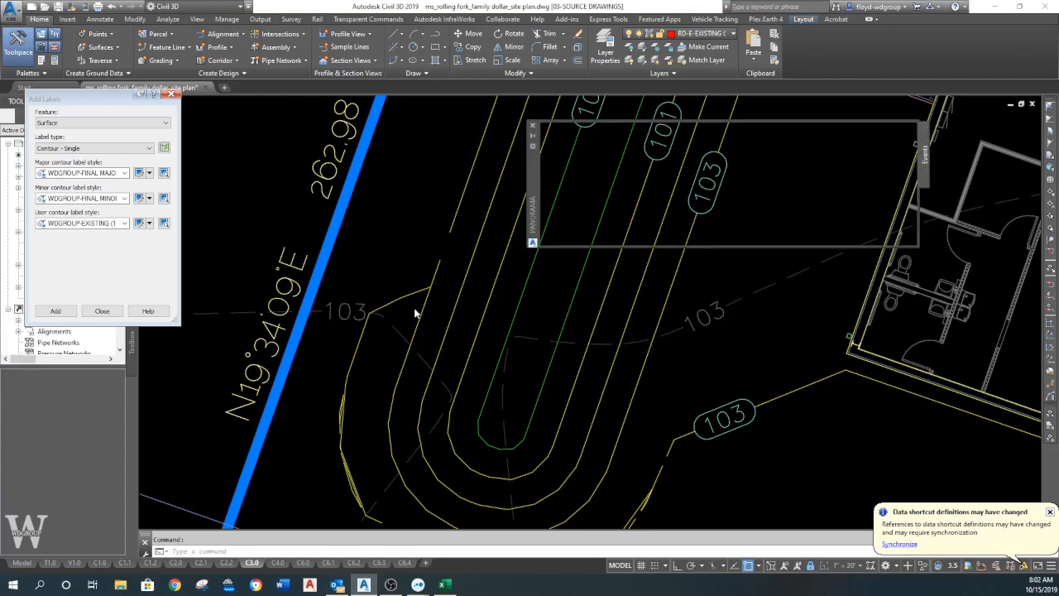
click(533, 128)
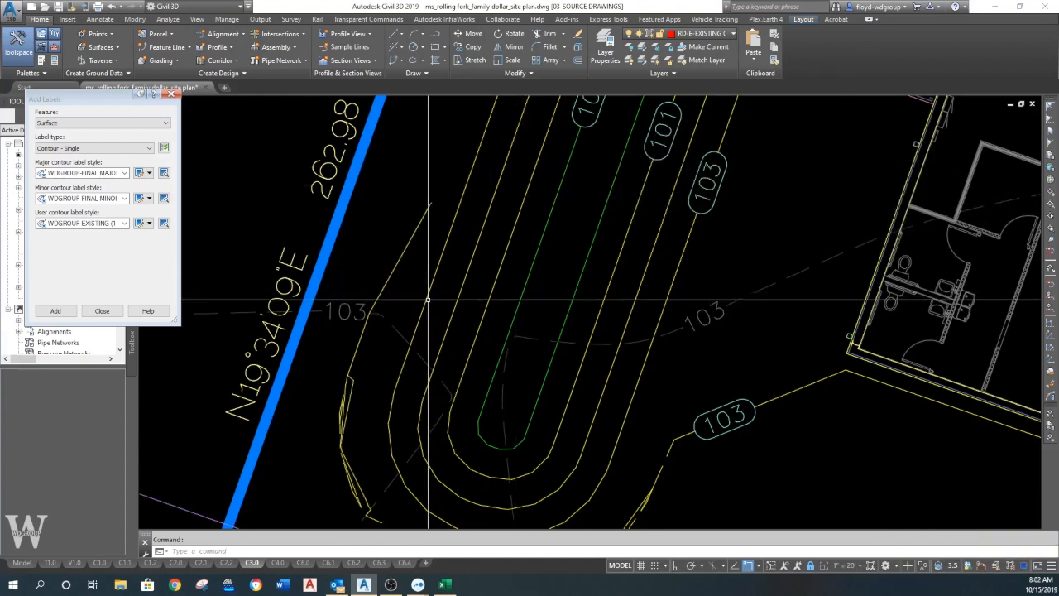
scroll(484, 310, up, 2)
mouse_move(485, 302)
middle_down()
mouse_move(495, 307)
mouse_move(463, 334)
middle_up()
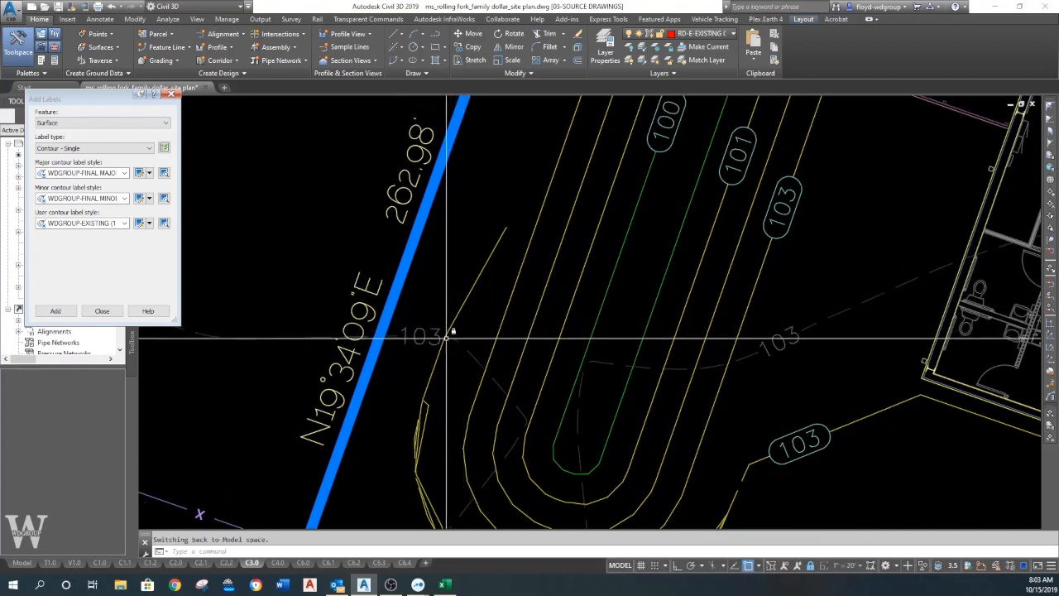
- Reopen MS_ROLLING FORK_PROPOSED.dwg, ignoring the missing SHX files
click(45, 7)
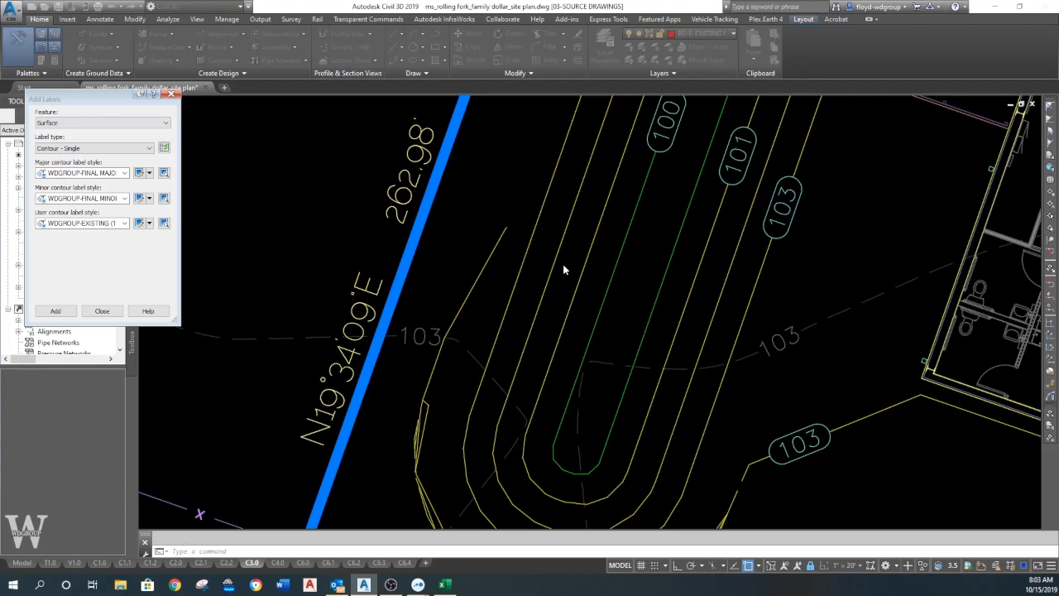
double_click(413, 286)
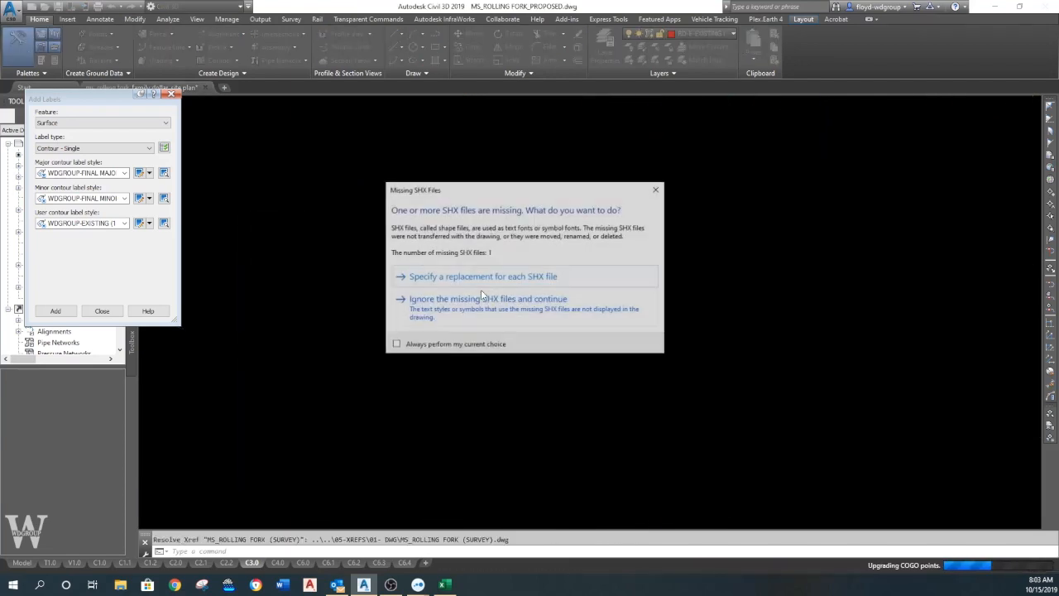
click(471, 307)
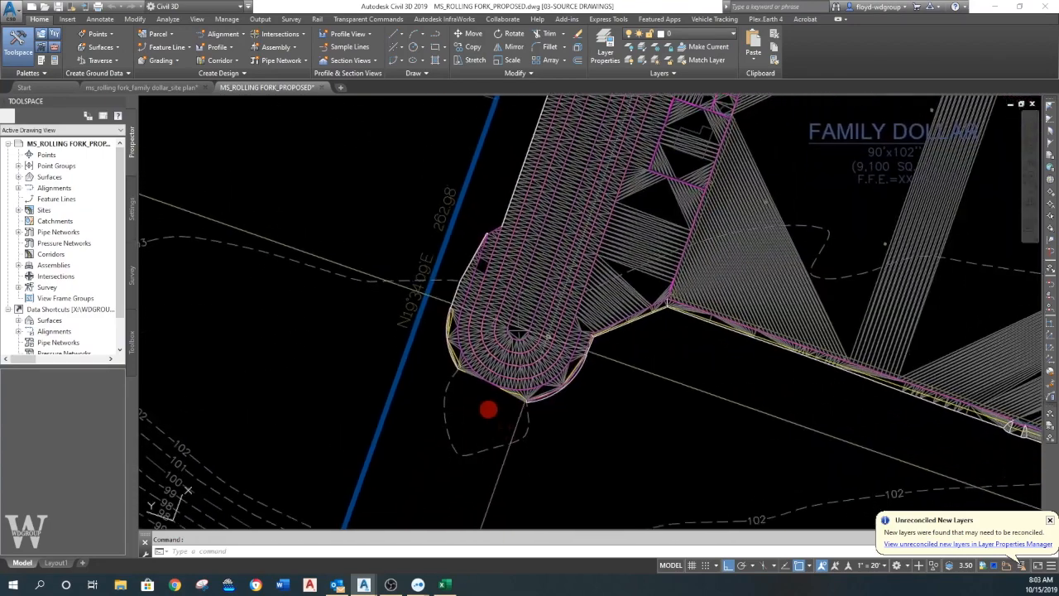
- Erase the white-outlined tie-in object running along the site's southern edge
scroll(547, 334, down, 6)
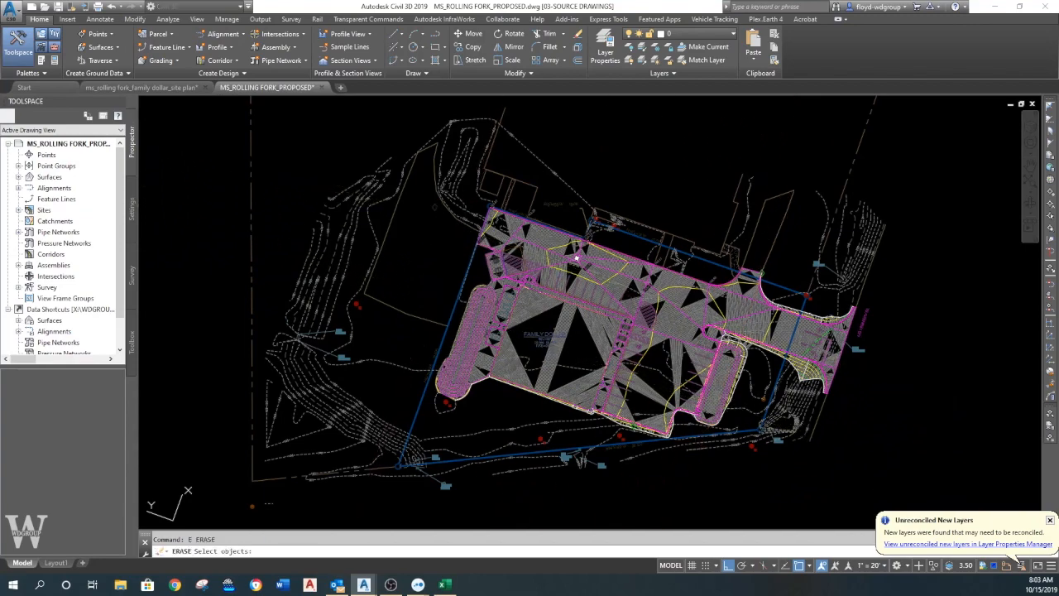
key(Return)
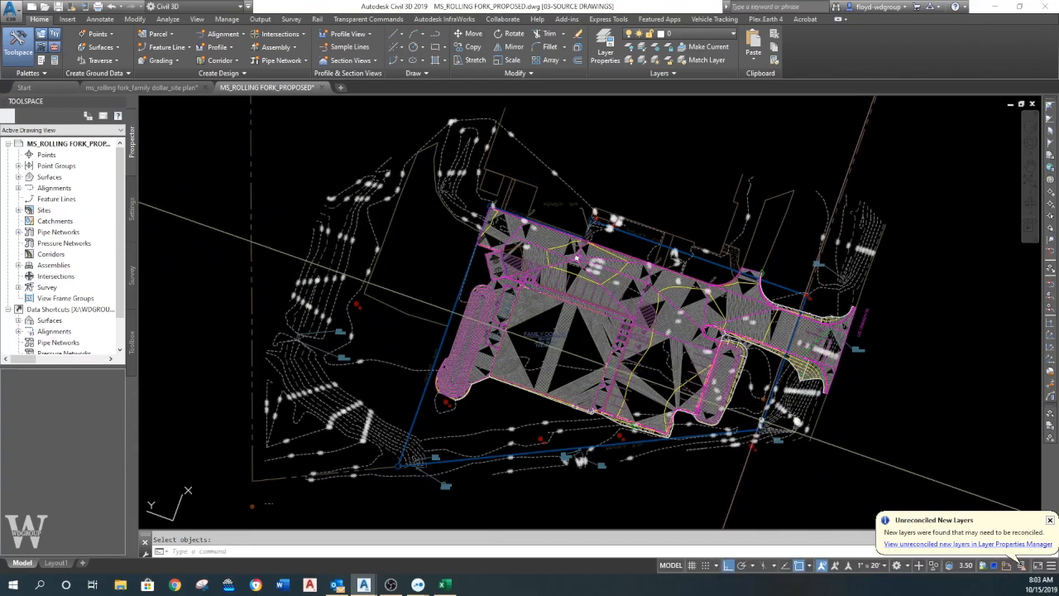
scroll(577, 256, up, 2)
scroll(653, 438, up, 4)
text(e)
key(Return)
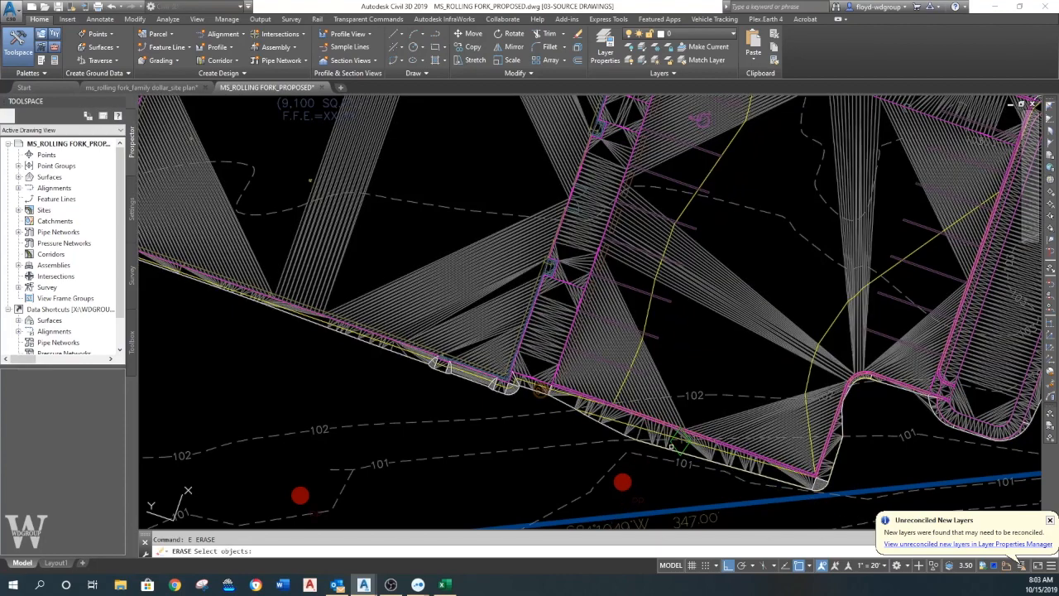
click(675, 445)
key(Return)
- Draw a short polyline about 3 ft long southward from the yellow line below the building pad's southwest corner
middle_drag(253, 349, 658, 370)
middle_drag(366, 268, 466, 291)
scroll(485, 366, up, 2)
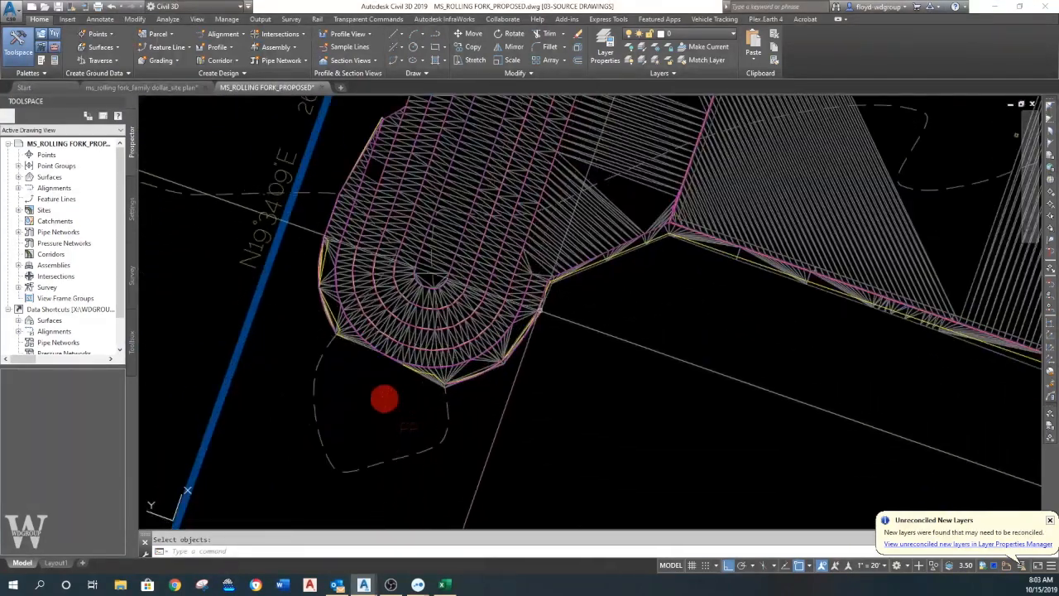
scroll(561, 286, up, 3)
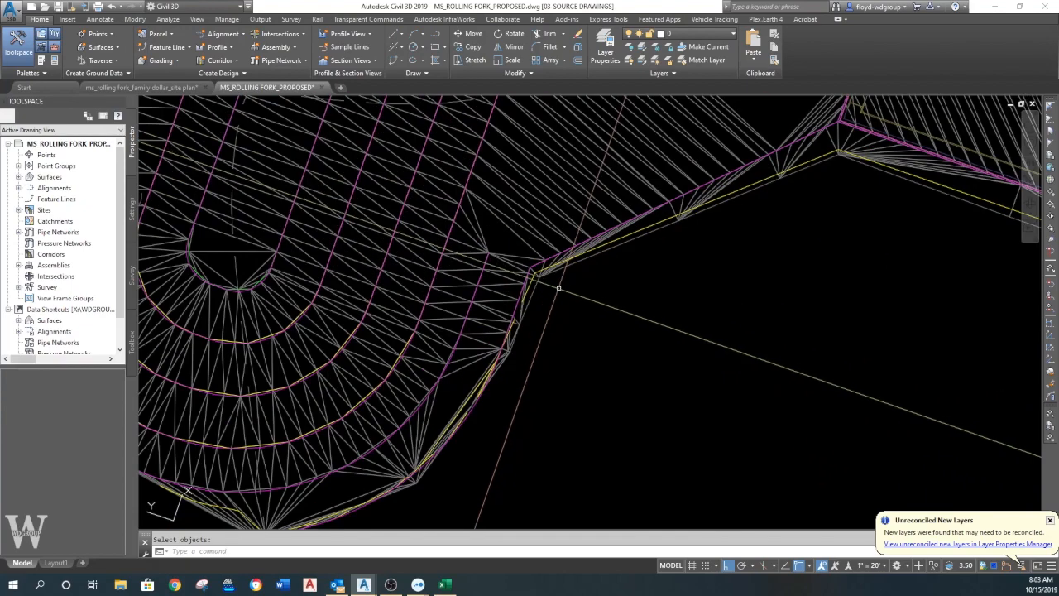
scroll(552, 283, down, 5)
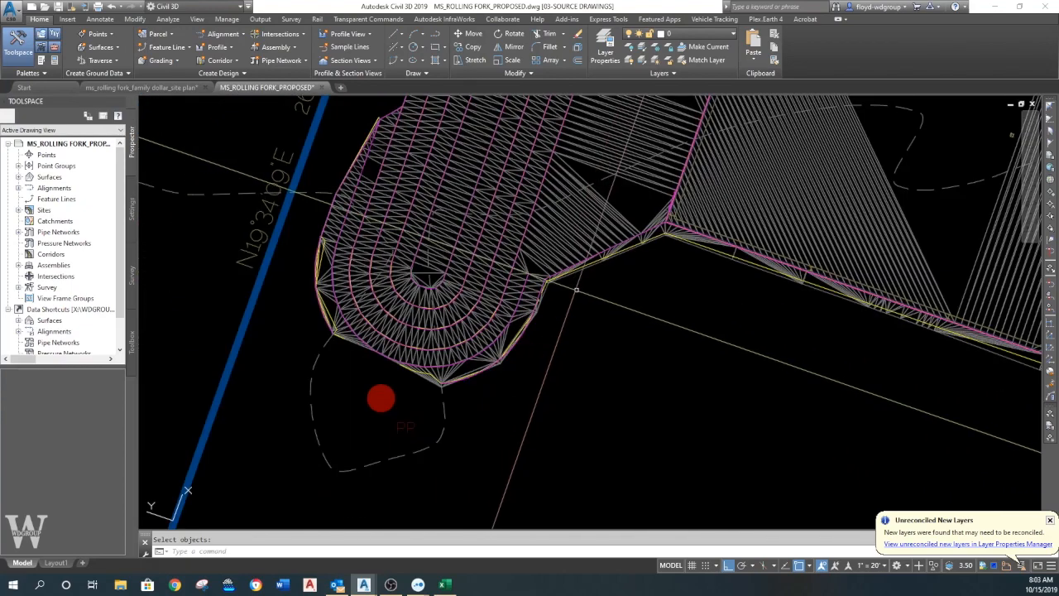
middle_drag(686, 298, 563, 298)
scroll(562, 298, up, 5)
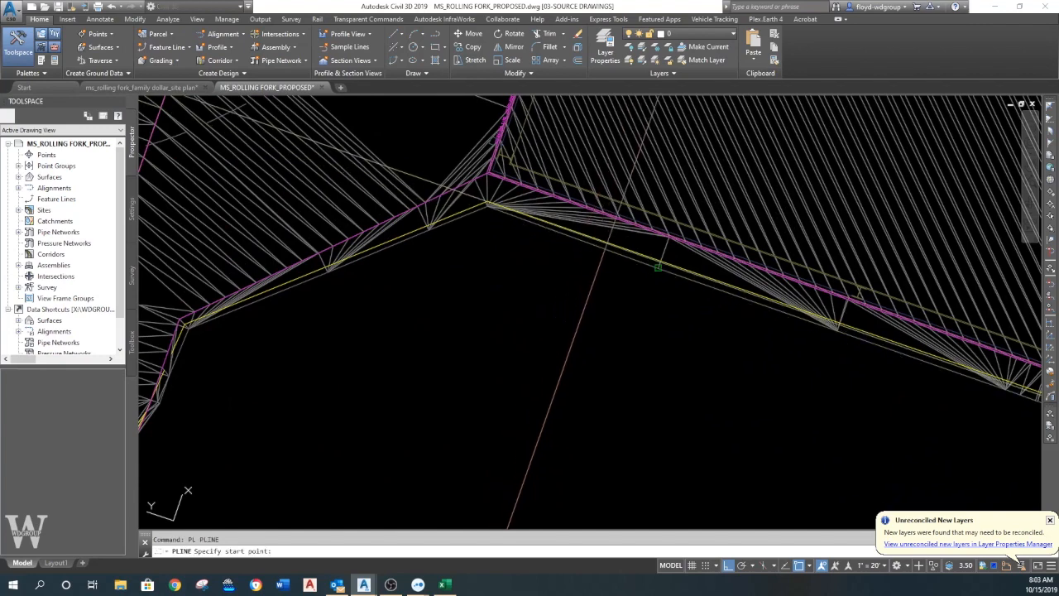
click(611, 243)
click(594, 294)
key(Return)
- Check the short polyline's elevation in its properties and erase the polyline
click(599, 279)
right_click(600, 278)
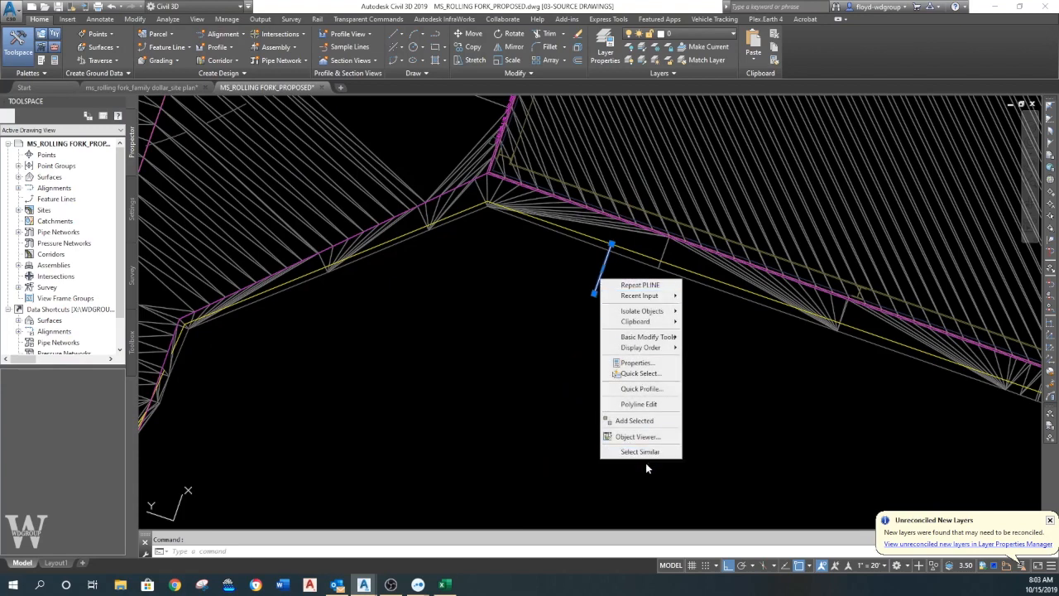
click(637, 364)
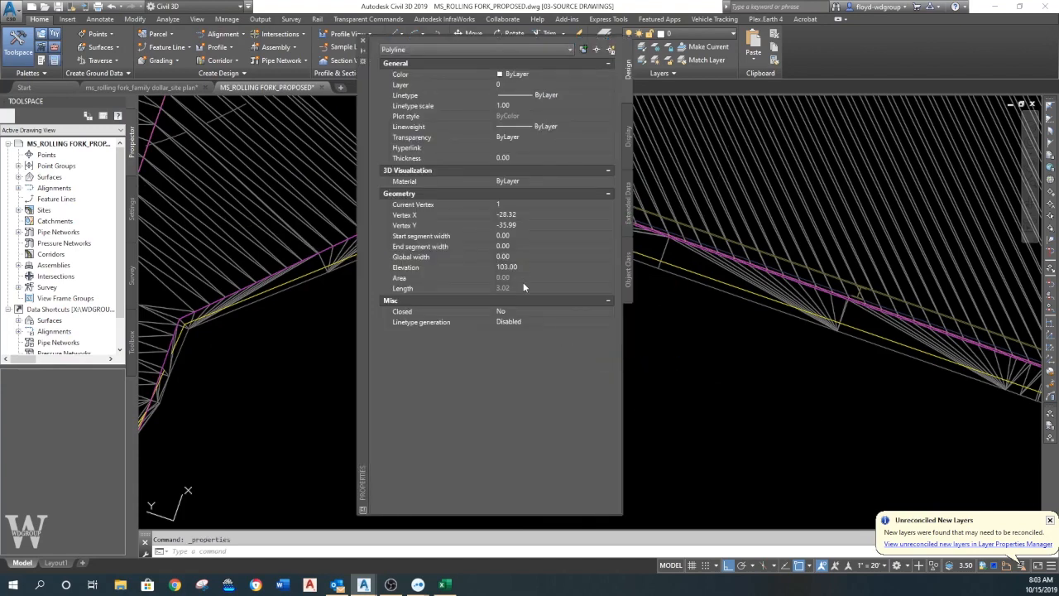
click(362, 41)
key(Escape)
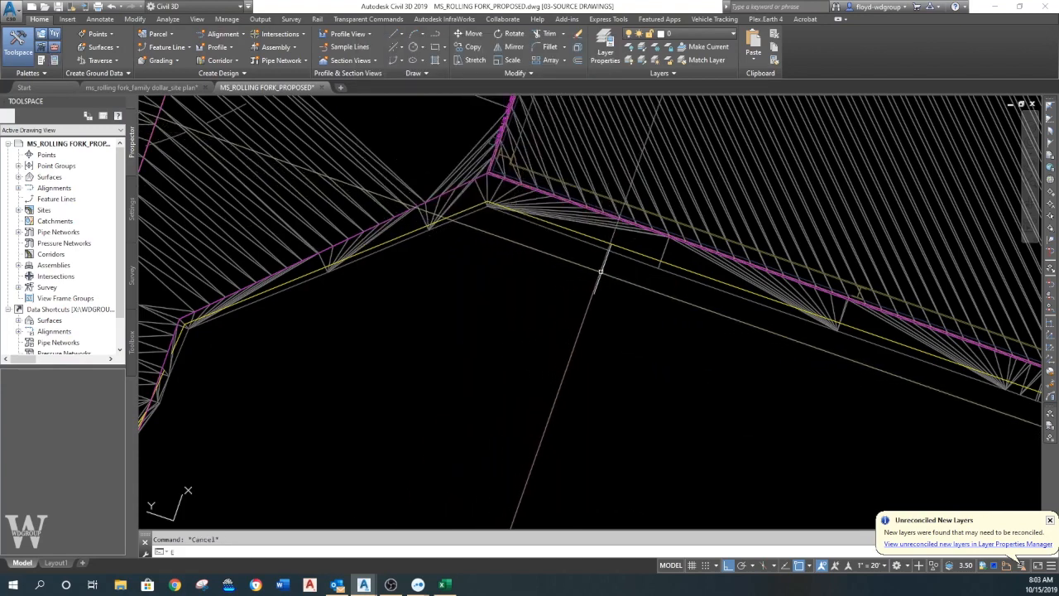
click(565, 276)
key(Return)
- Break the basin's west feature line at the flare's northern outer corner without leaving a gap
scroll(571, 276, down, 5)
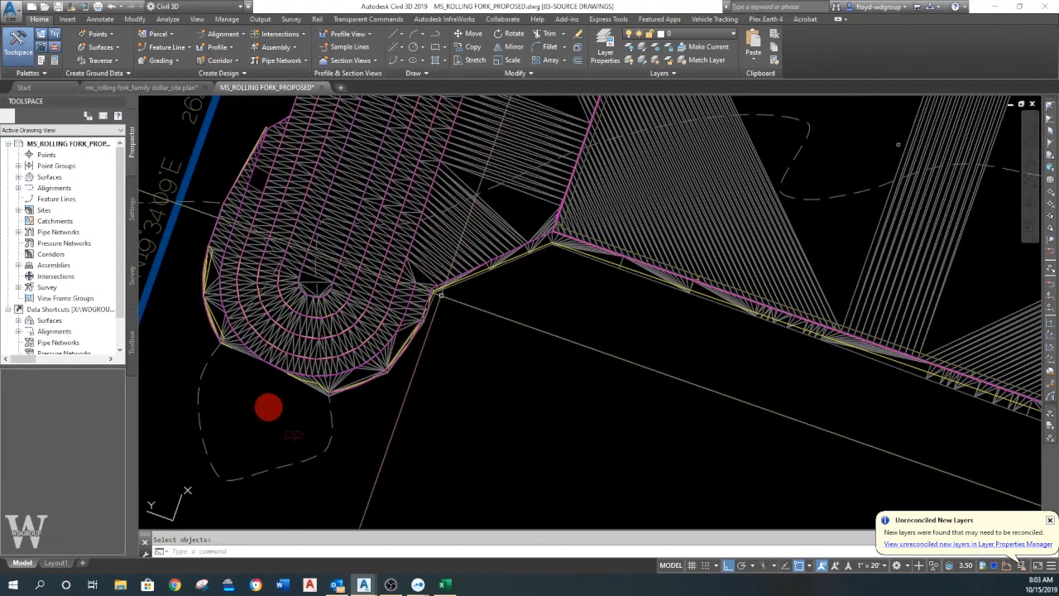
scroll(534, 257, up, 3)
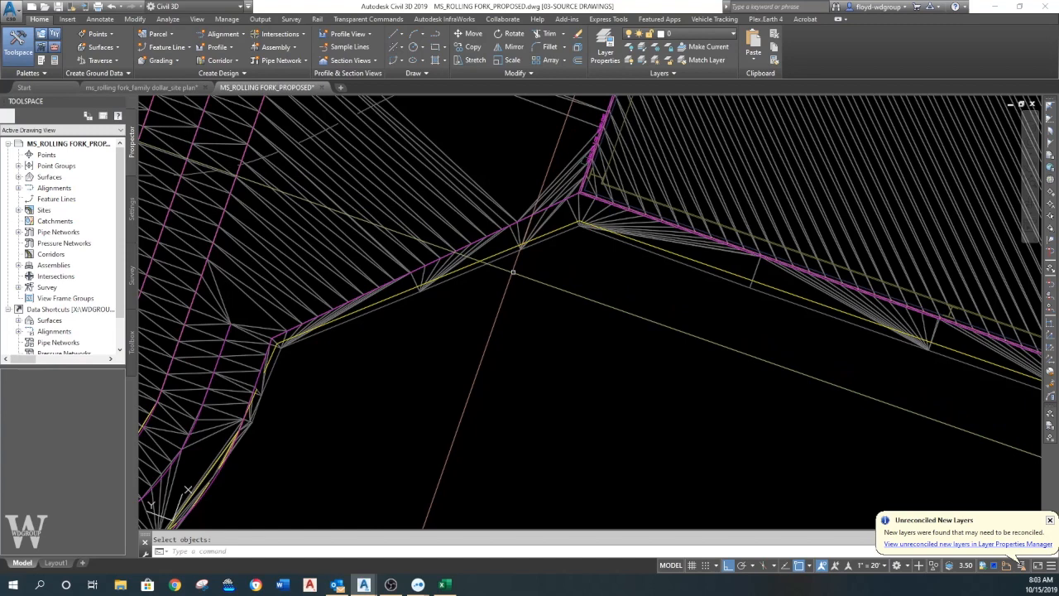
scroll(510, 268, down, 1)
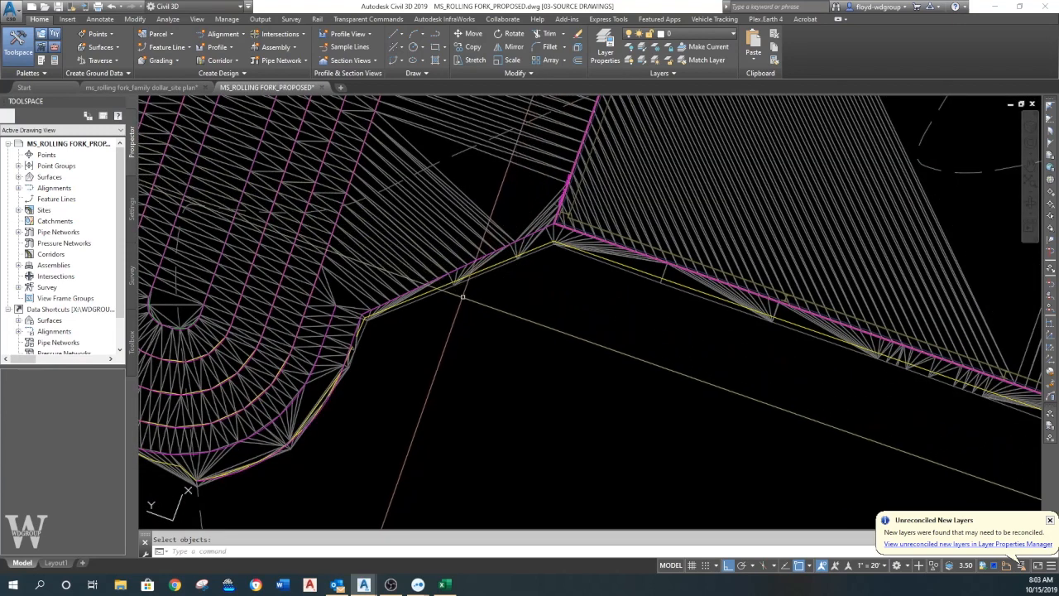
scroll(476, 331, down, 3)
scroll(506, 386, up, 2)
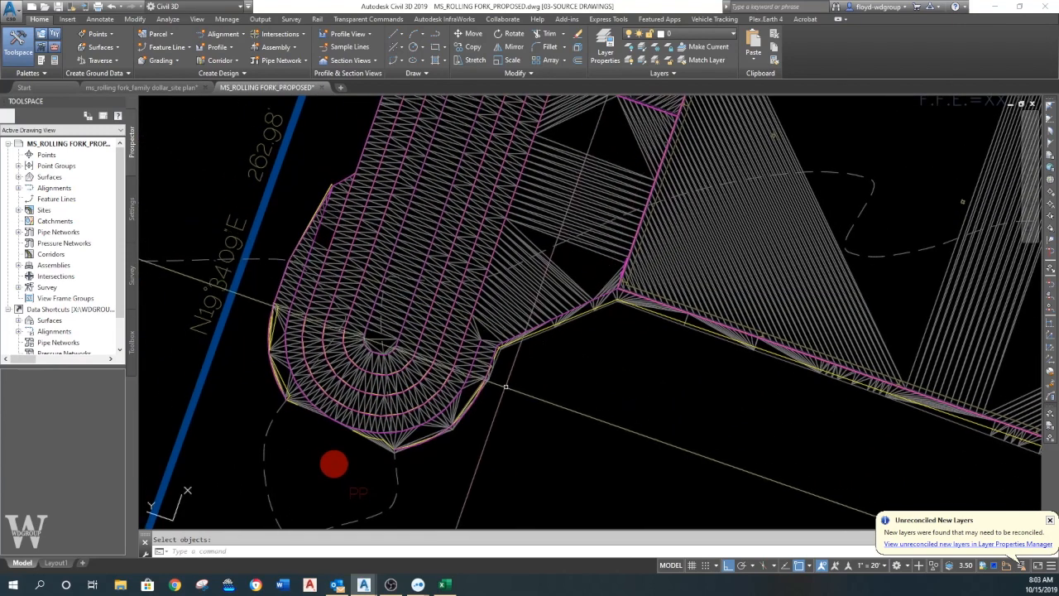
scroll(463, 322, up, 2)
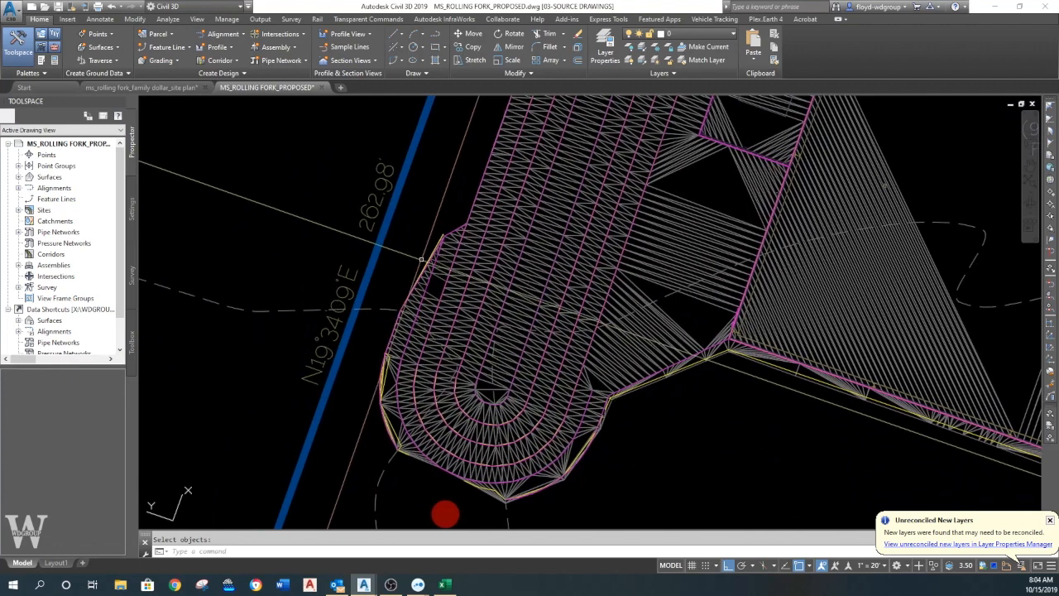
scroll(439, 260, up, 2)
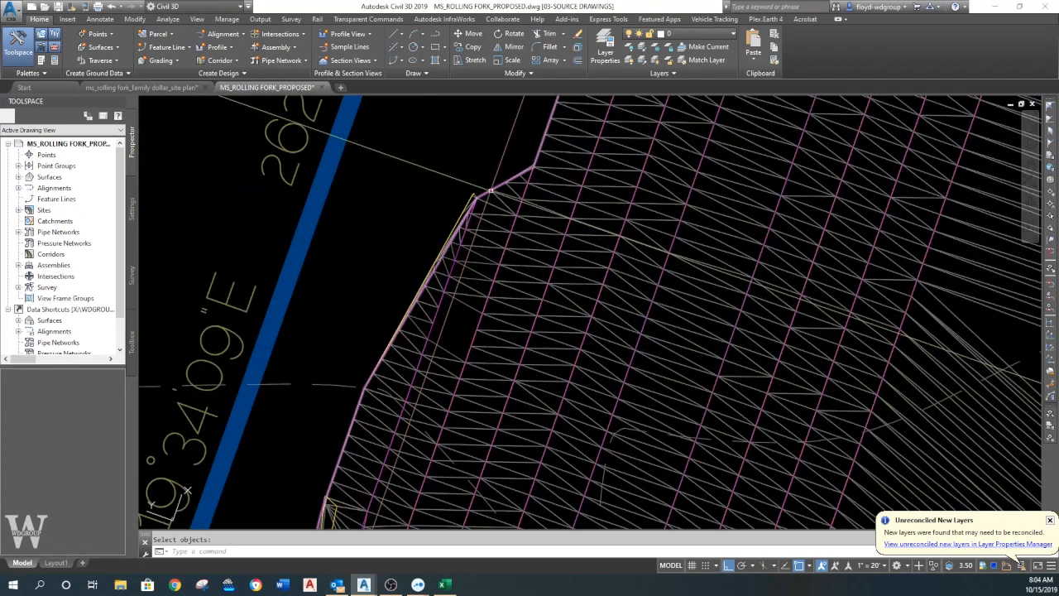
click(479, 193)
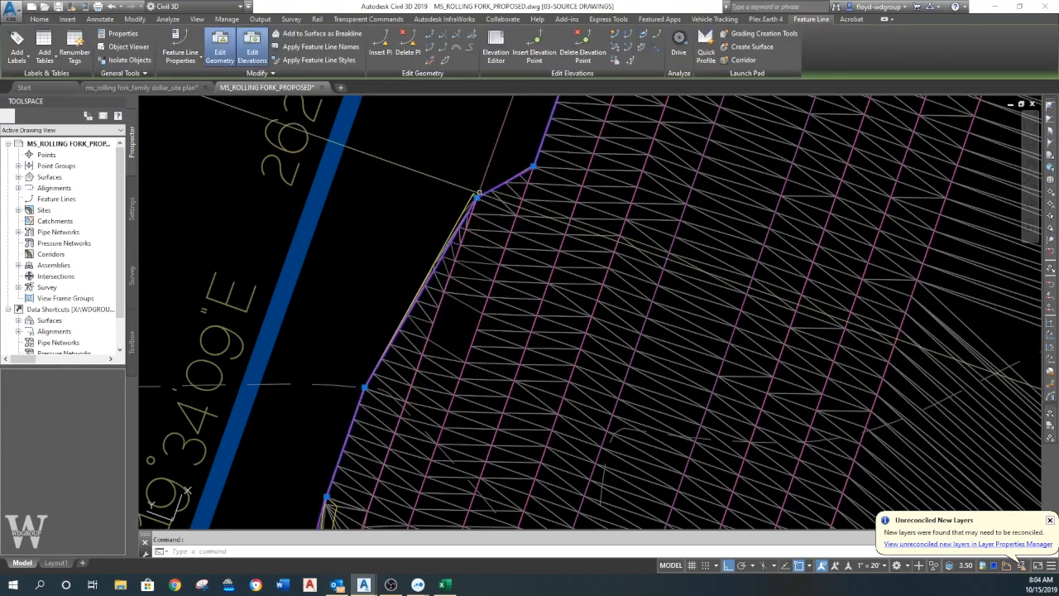
click(431, 36)
click(486, 192)
text(F)
key(Return)
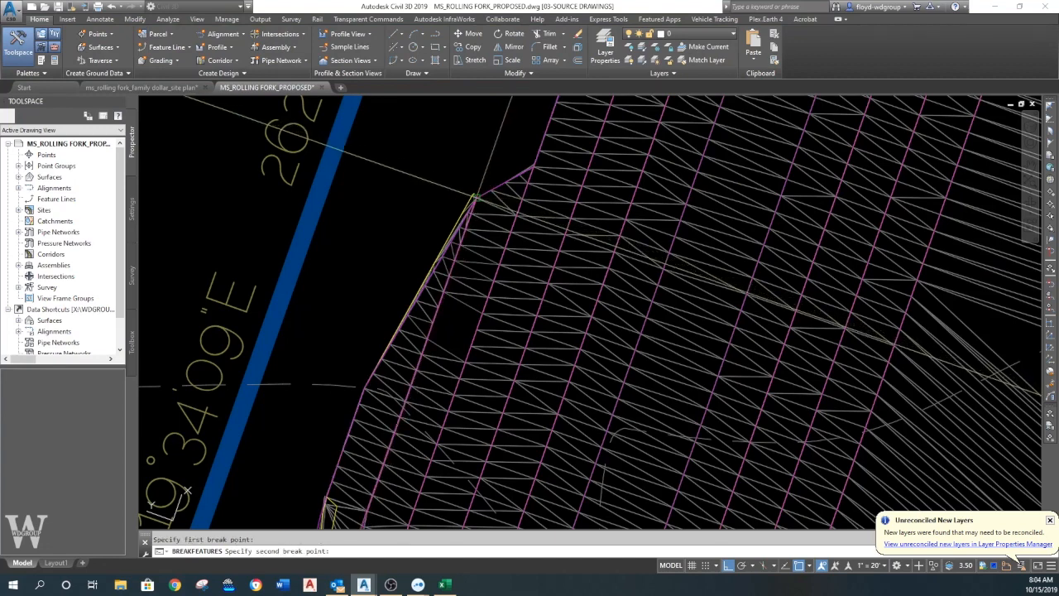
click(475, 197)
key(Escape)
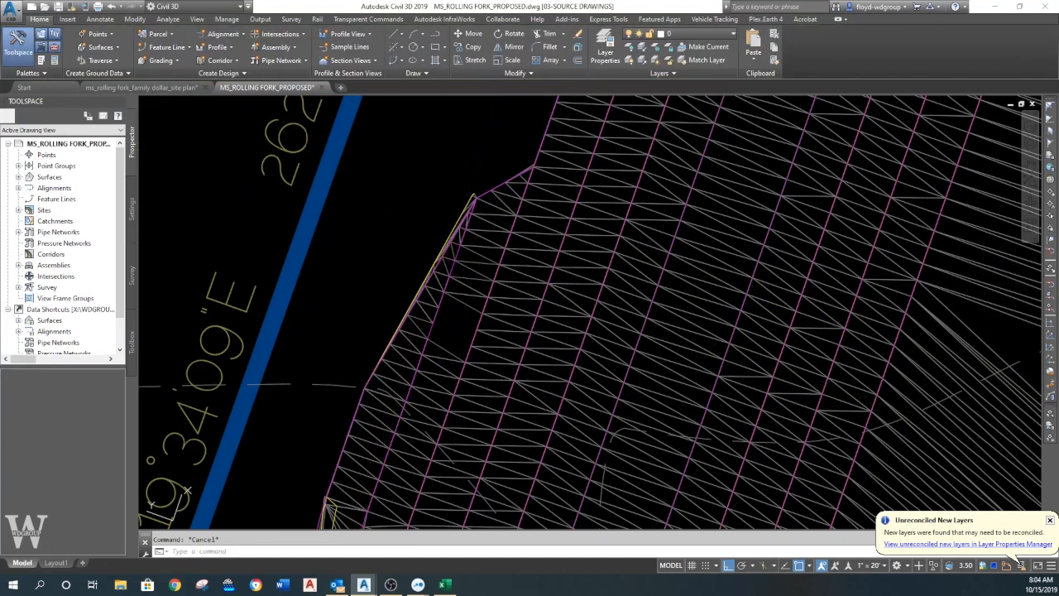
- Break the basin's west feature line at the flare's southern outer corner and erase the segment between the two flare corners
click(448, 246)
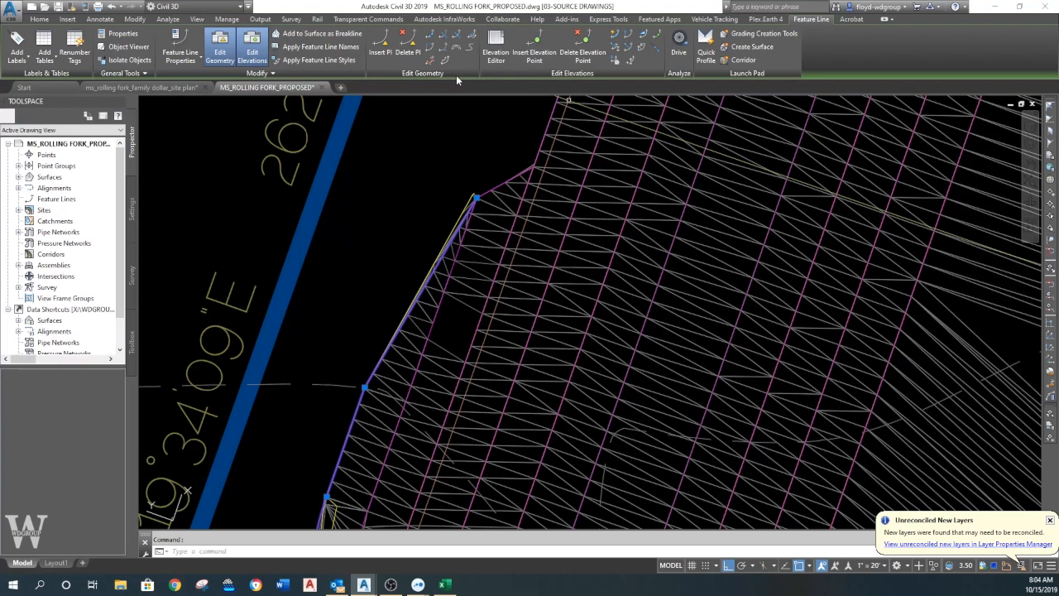
click(430, 35)
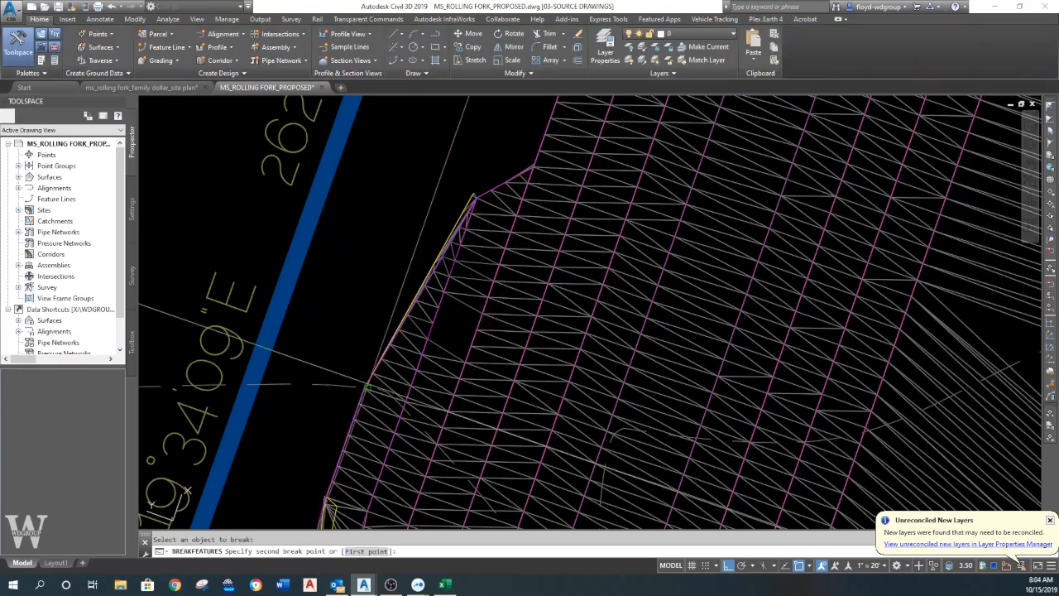
click(372, 378)
key(Escape)
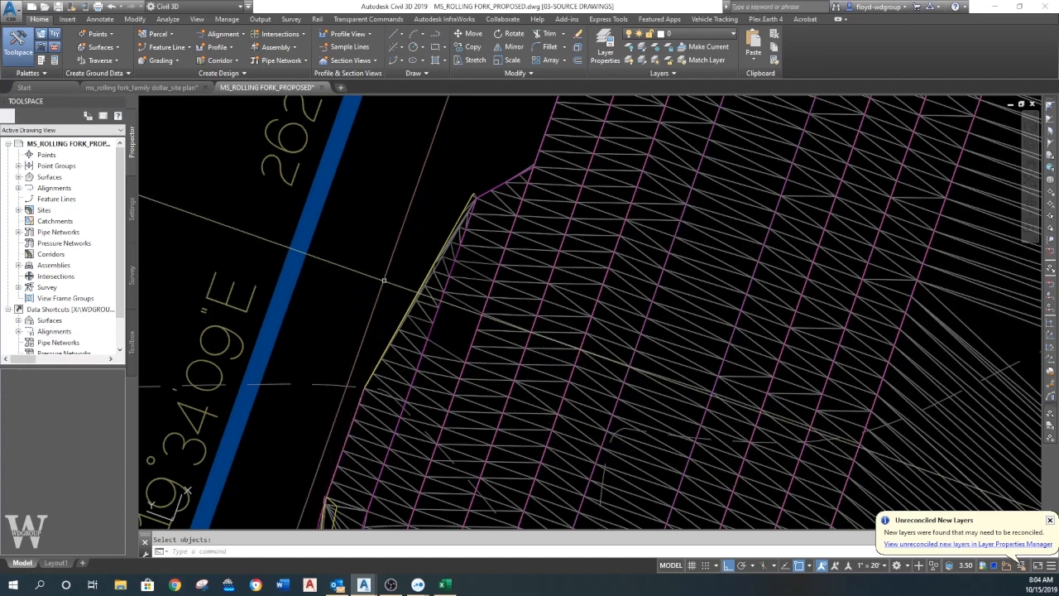
mouse_move(435, 300)
middle_down()
mouse_move(477, 231)
mouse_move(451, 299)
middle_up()
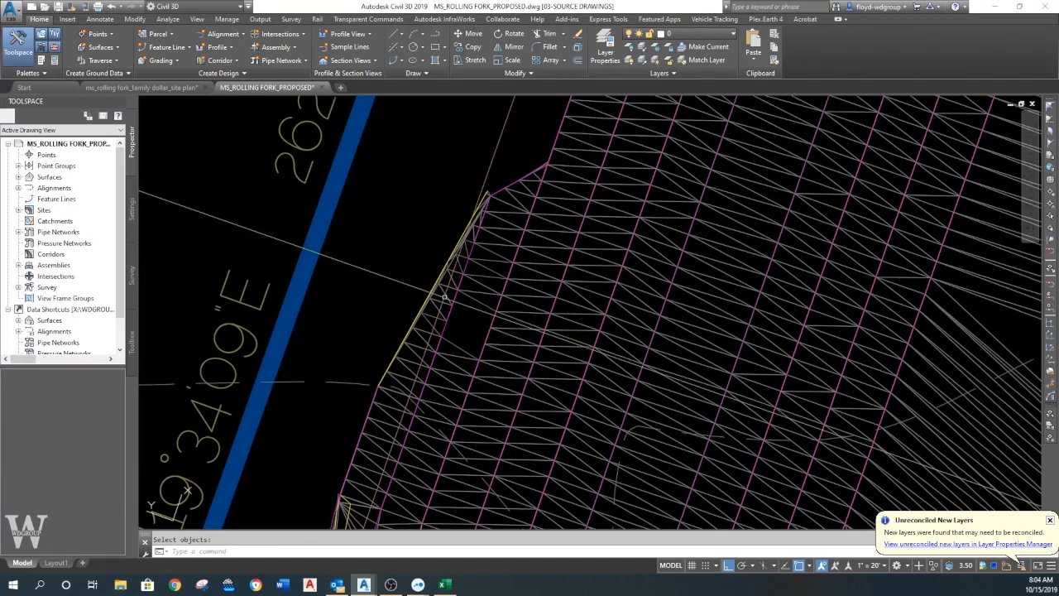
- Check the properties and extent of the basin's west feature line remaining south of the flare
click(375, 392)
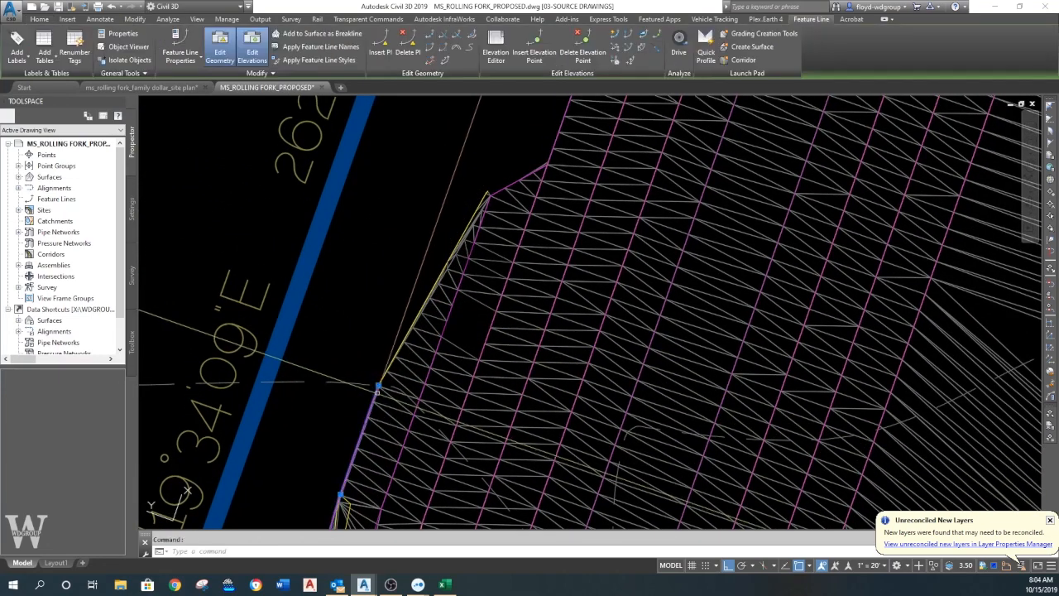
right_click(410, 319)
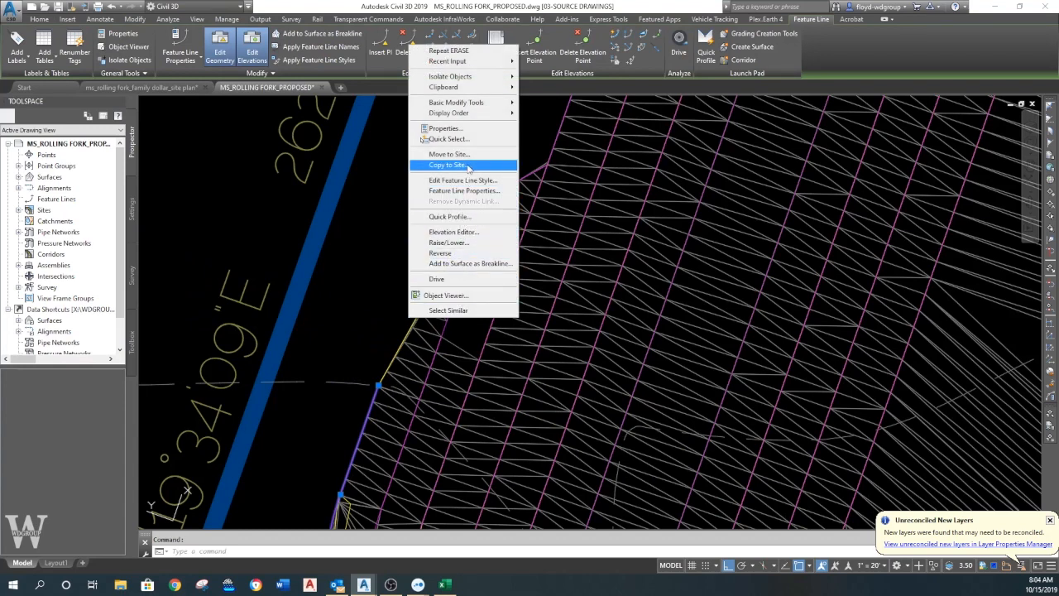
click(447, 129)
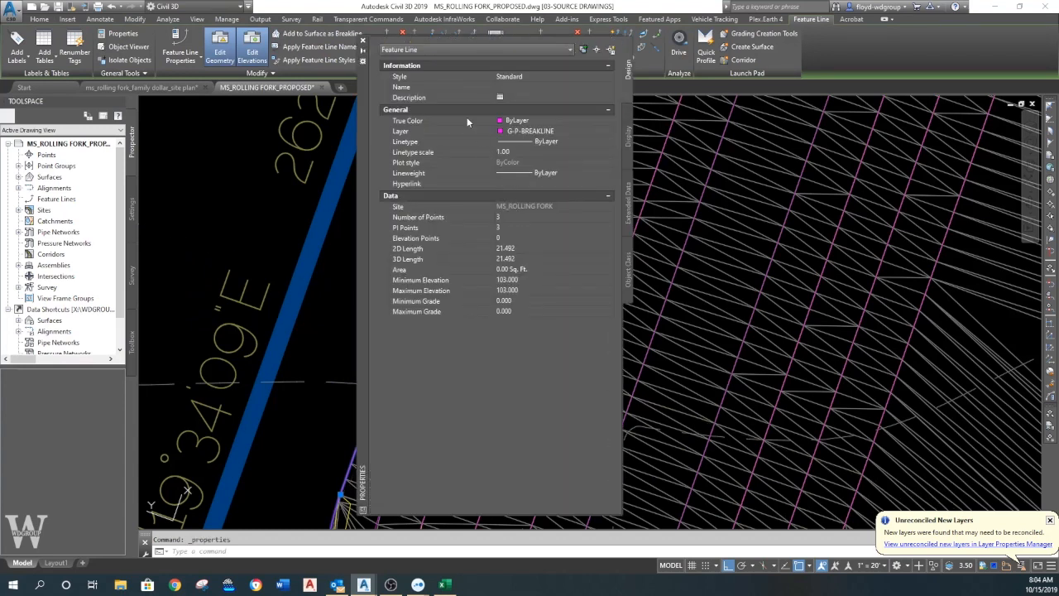
click(362, 40)
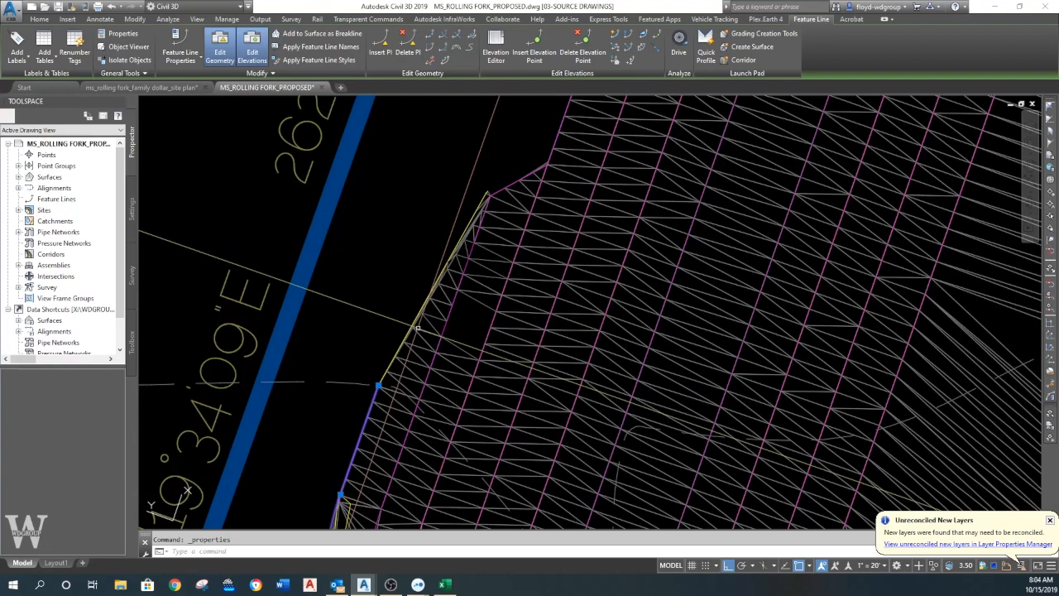
key(Escape)
middle_drag(389, 390, 423, 374)
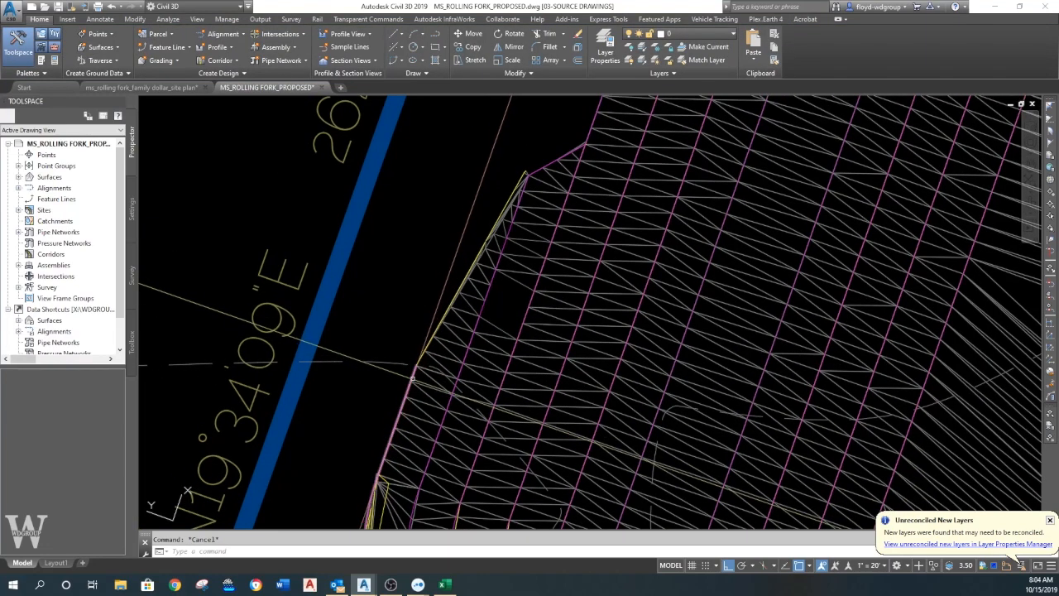
click(405, 379)
scroll(447, 314, down, 4)
scroll(463, 278, up, 3)
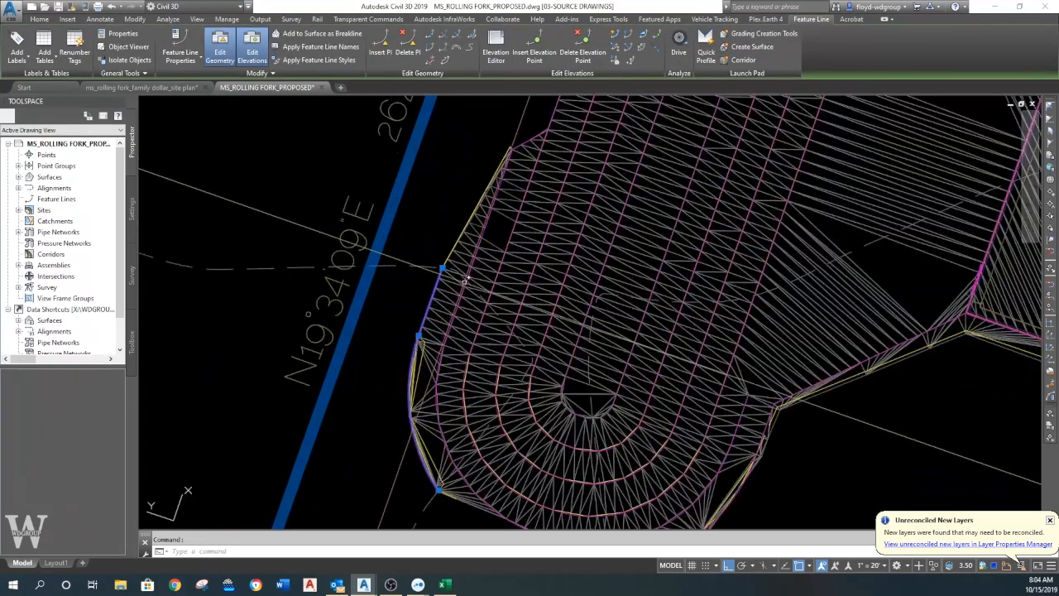
key(Escape)
- Rebuild the out-of-date Rolling Fork proposed surface and dismiss the event viewer
click(18, 177)
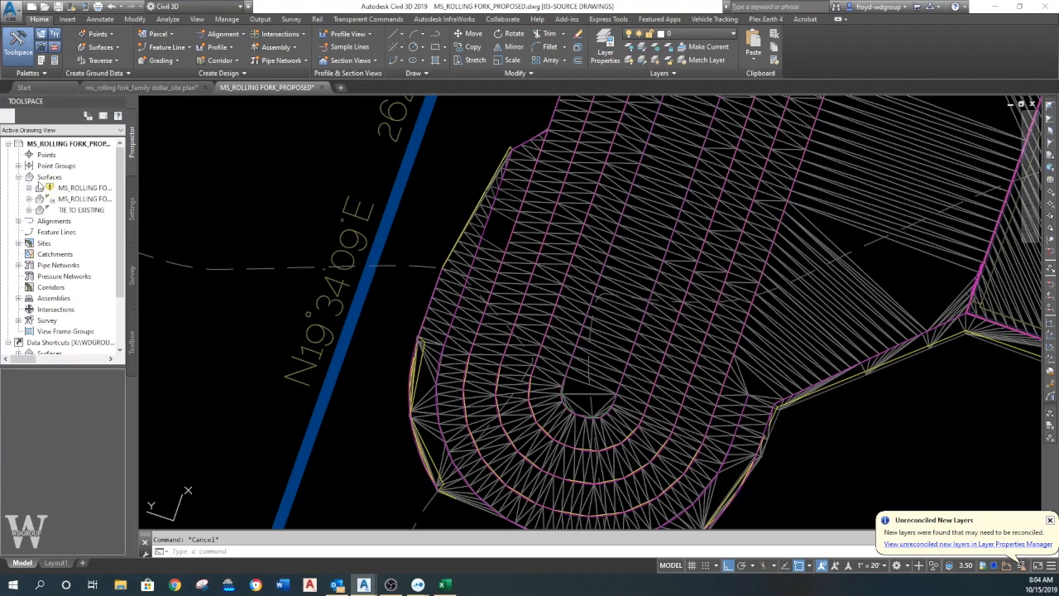
right_click(77, 191)
click(154, 220)
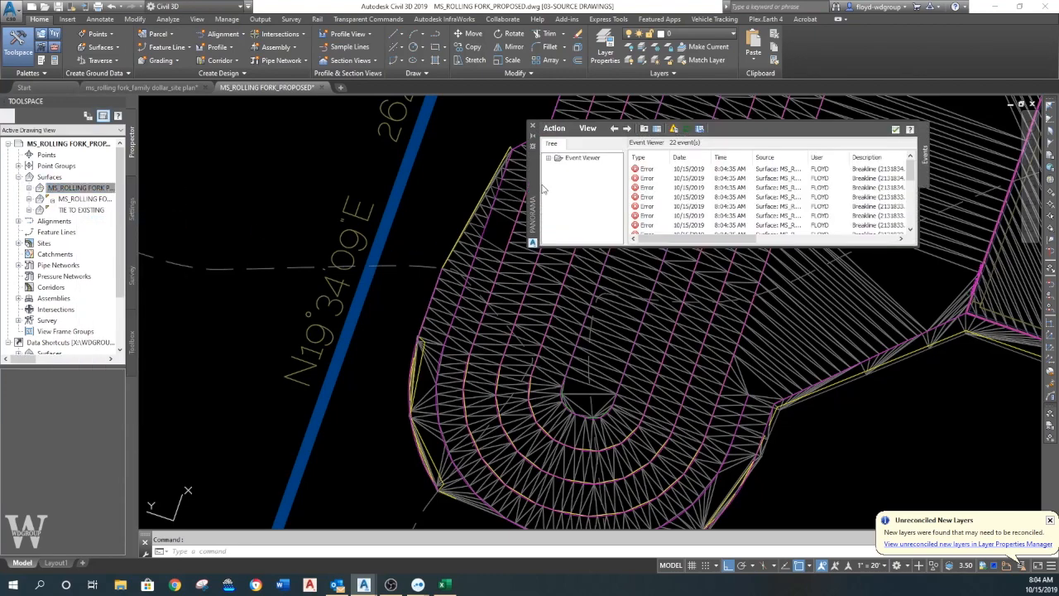
click(533, 127)
scroll(417, 209, down, 4)
scroll(587, 287, up, 4)
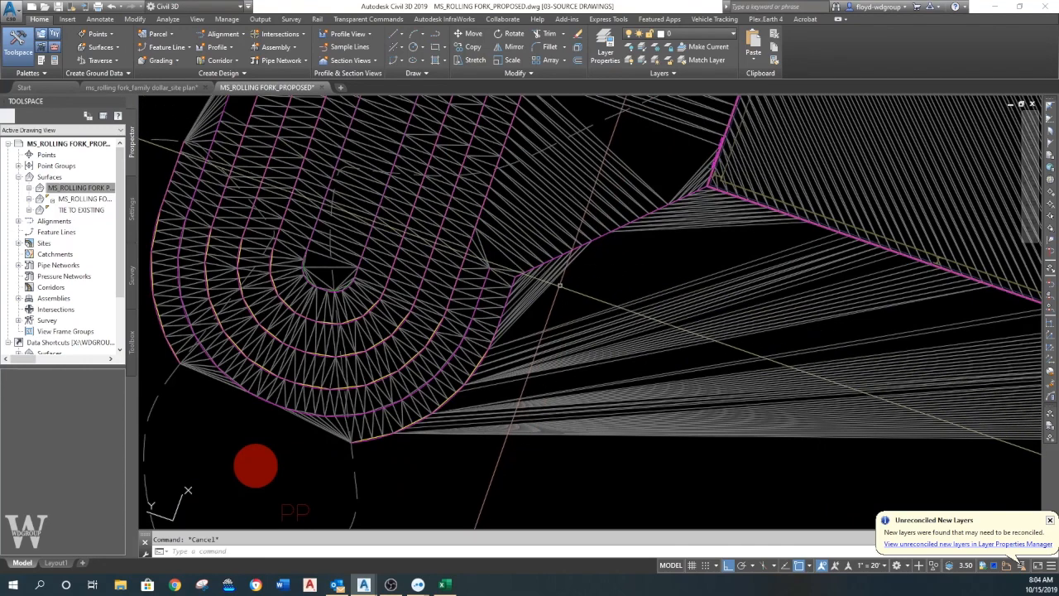
- Try to place the proposed surface behind the feature lines with Draw Order
click(555, 284)
text(D)
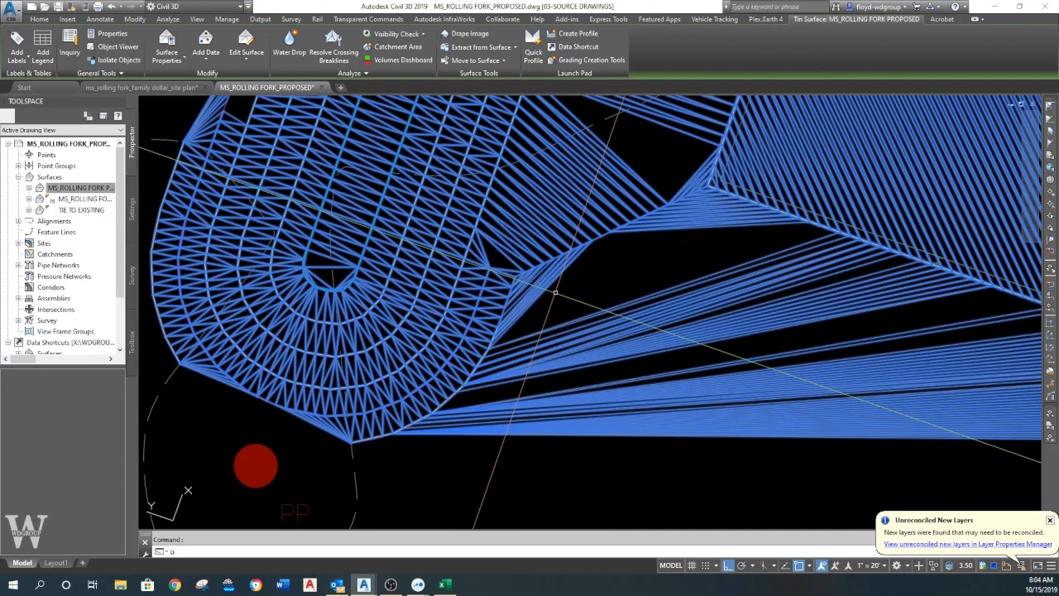
key(Escape)
key(Return)
click(555, 275)
key(Return)
key(Return)
key(Return)
key(Escape)
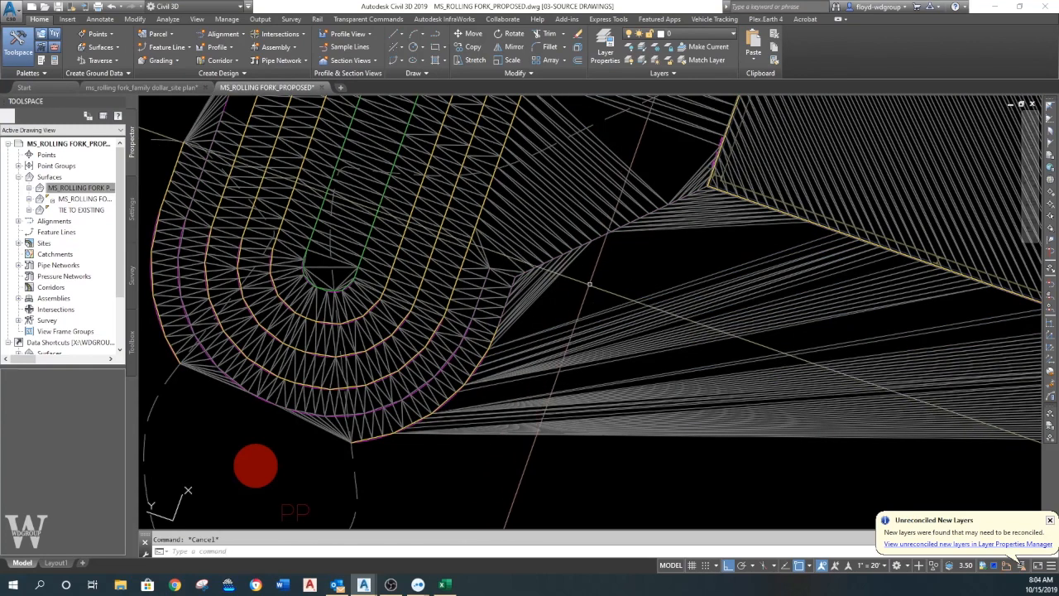
- Send the proposed surface to the back of the draw order near the basin's southeast edge
scroll(589, 284, down, 2)
middle_drag(589, 284, 546, 285)
scroll(546, 285, up, 2)
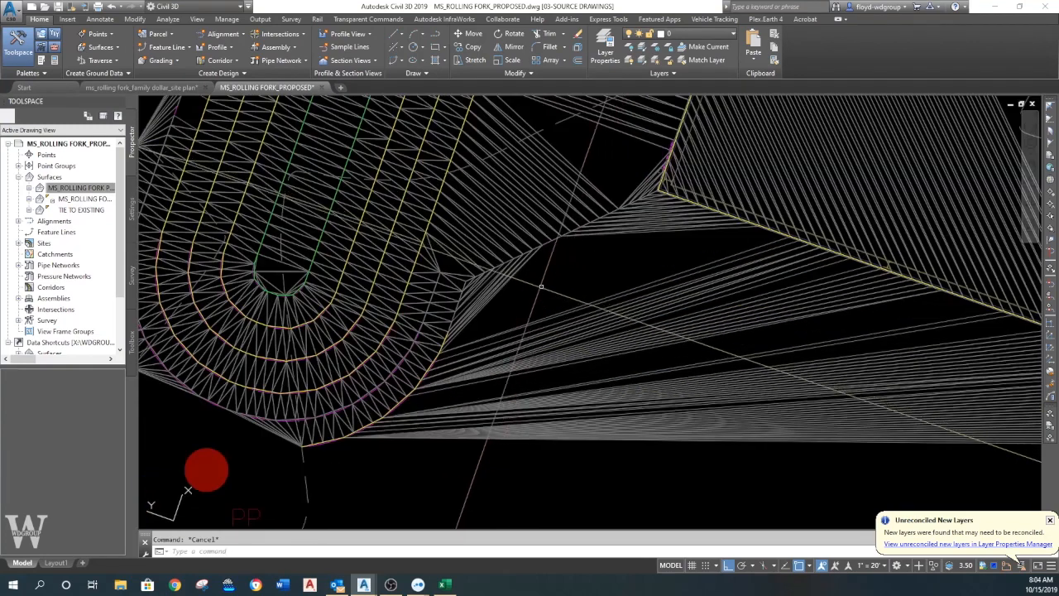
scroll(474, 326, up, 2)
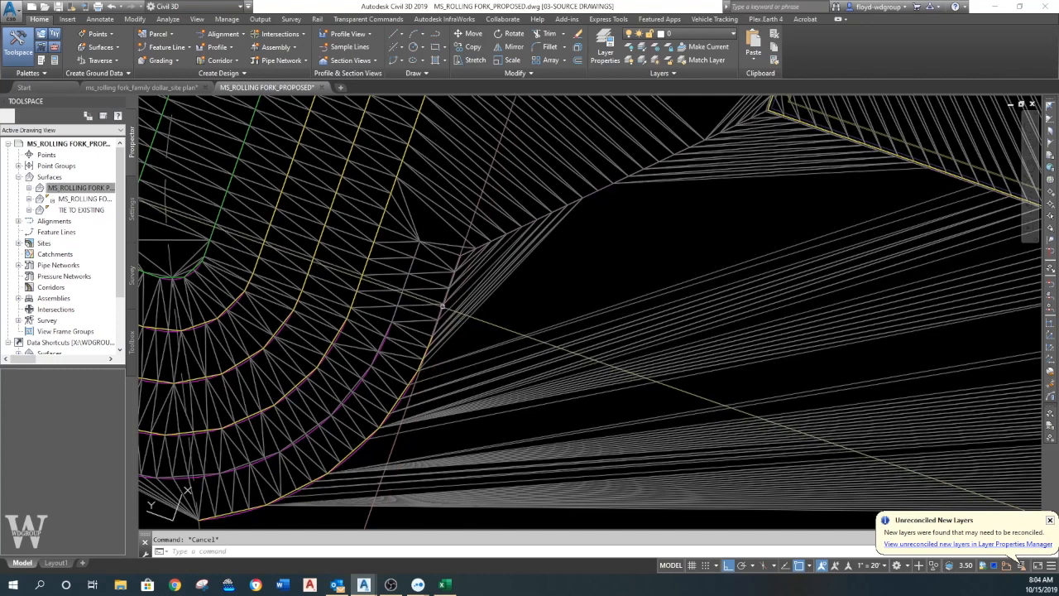
click(457, 306)
key(Escape)
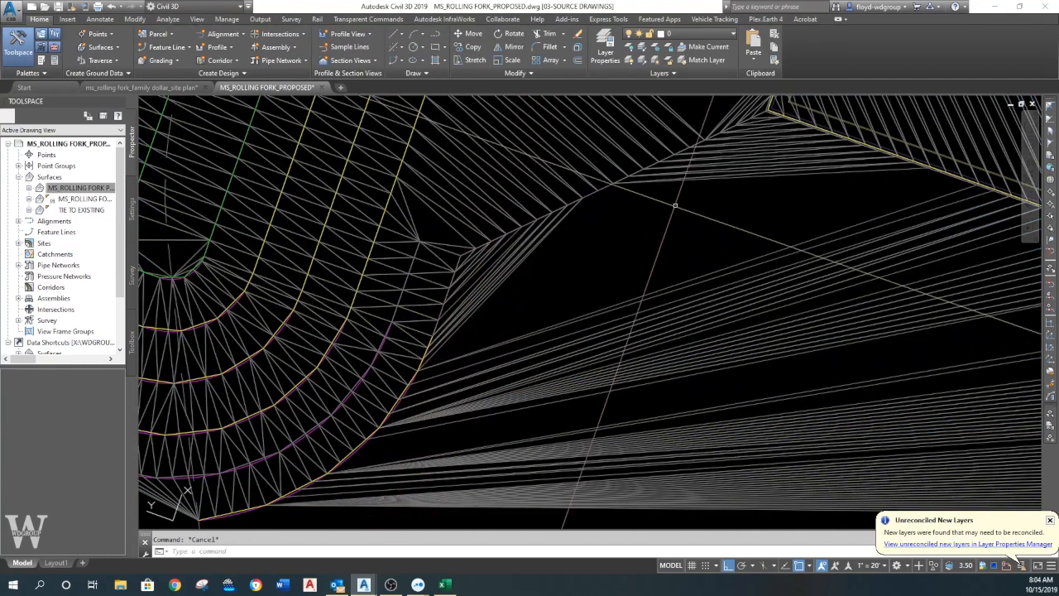
middle_drag(724, 184, 614, 281)
middle_drag(458, 351, 535, 246)
text(dr)
key(Return)
click(482, 274)
key(Return)
key(Return)
middle_drag(484, 285, 508, 284)
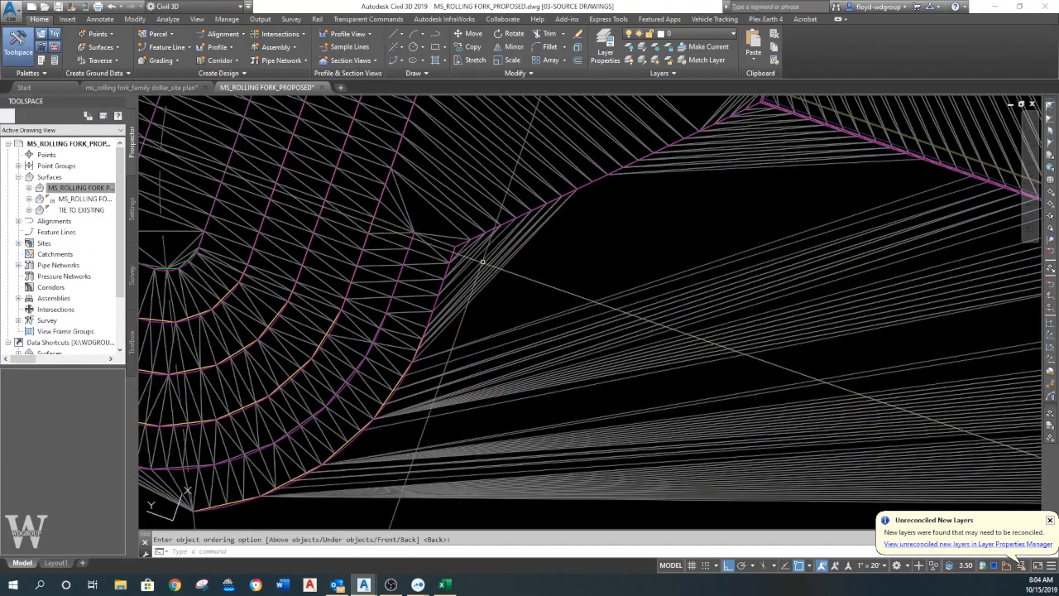
- Add a Single Segment line label in the WDGROUP LINE style to the feature line between the basin and the building pad corner
click(489, 236)
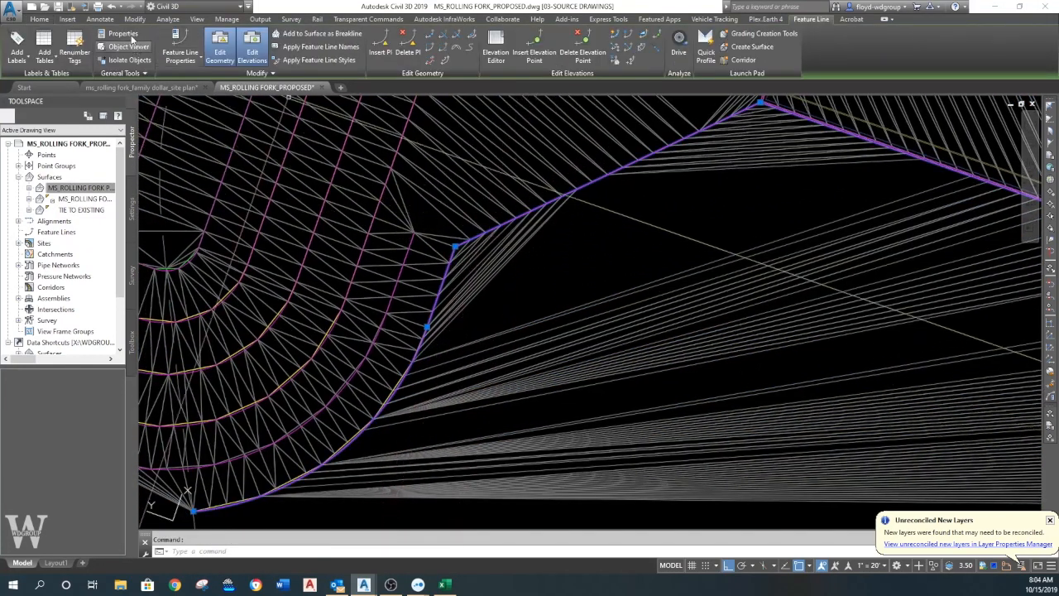
click(167, 19)
click(100, 20)
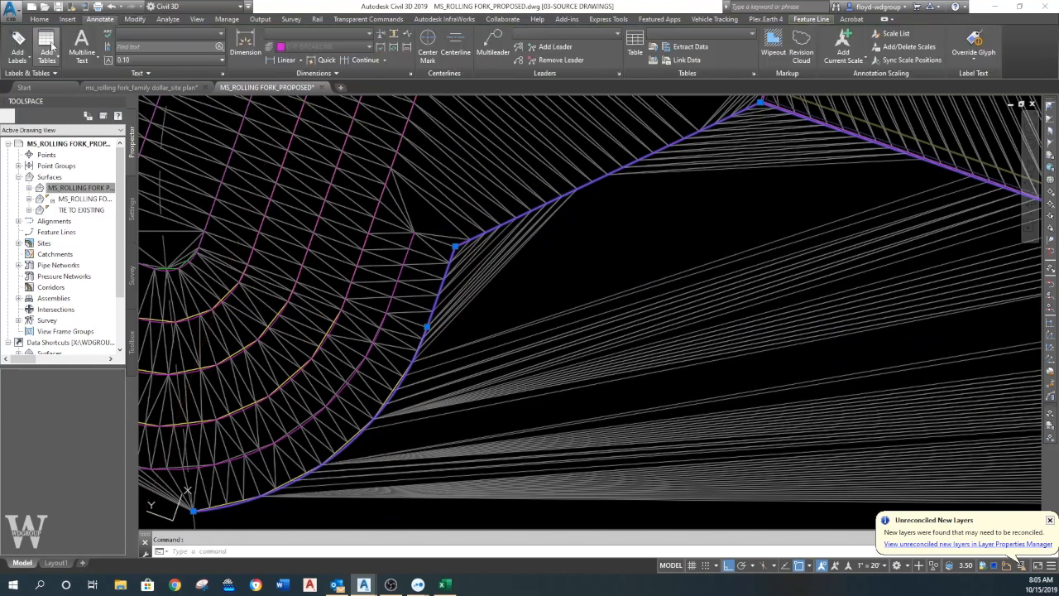
click(27, 47)
click(33, 125)
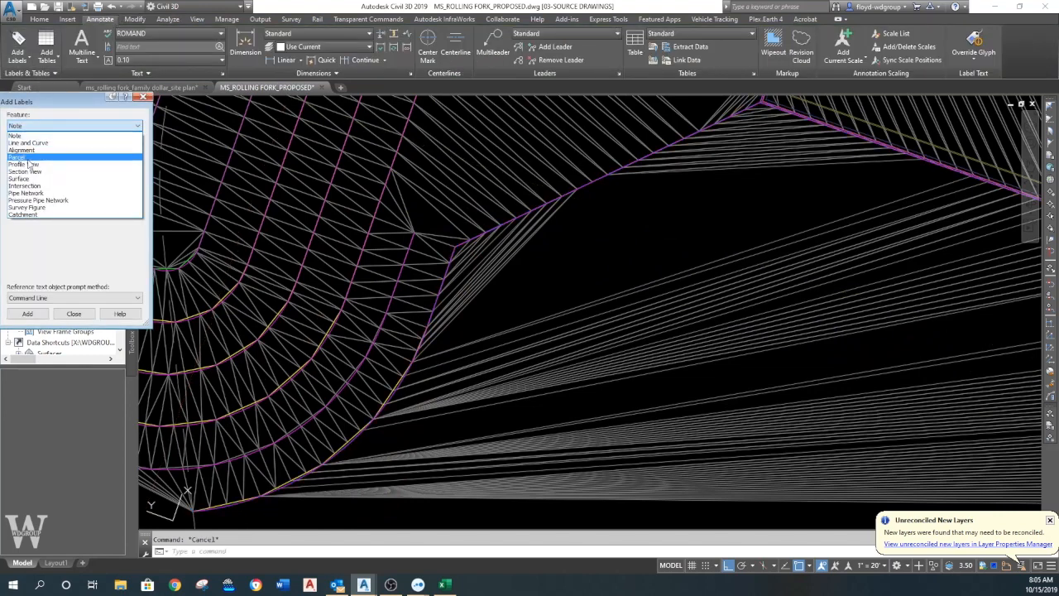
click(33, 143)
click(587, 190)
scroll(578, 185, up, 5)
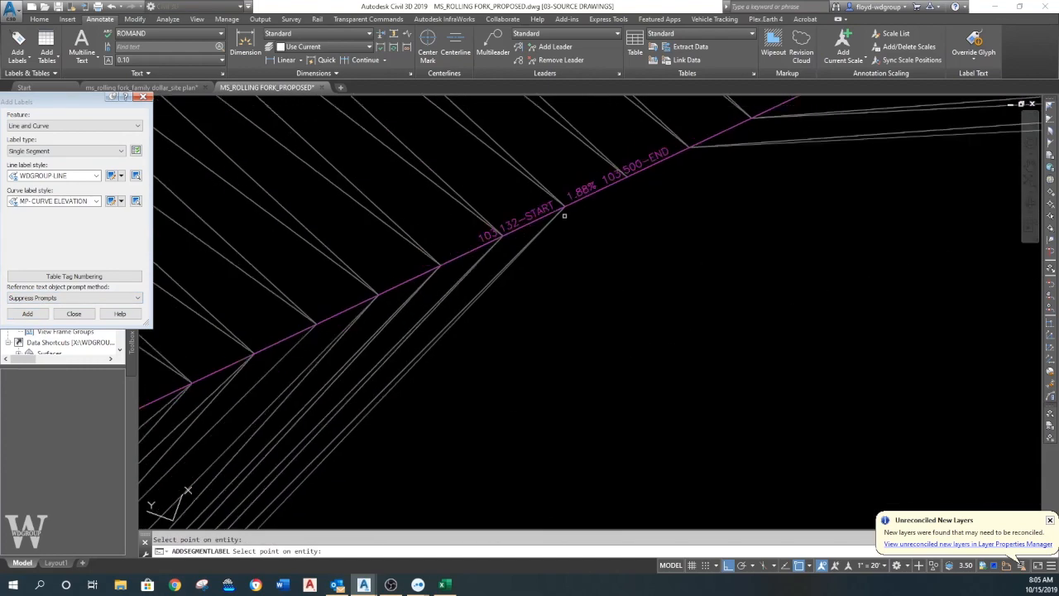
scroll(564, 215, down, 5)
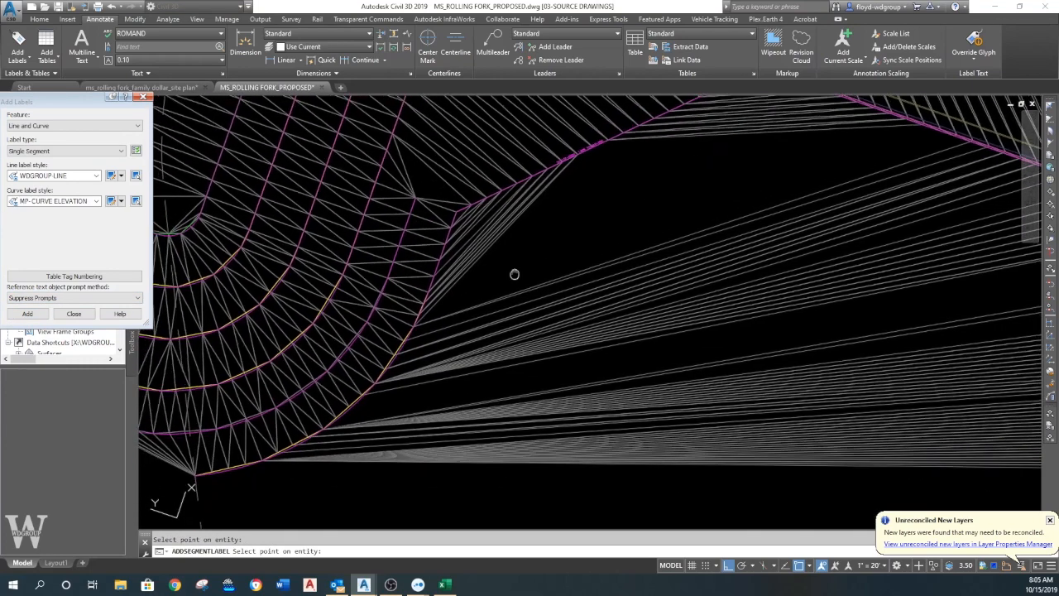
- Label the basin's curved southeast feature line segment with the MP- CURVE ELEVATION style and end the labeling
middle_drag(510, 277, 584, 232)
scroll(344, 416, up, 3)
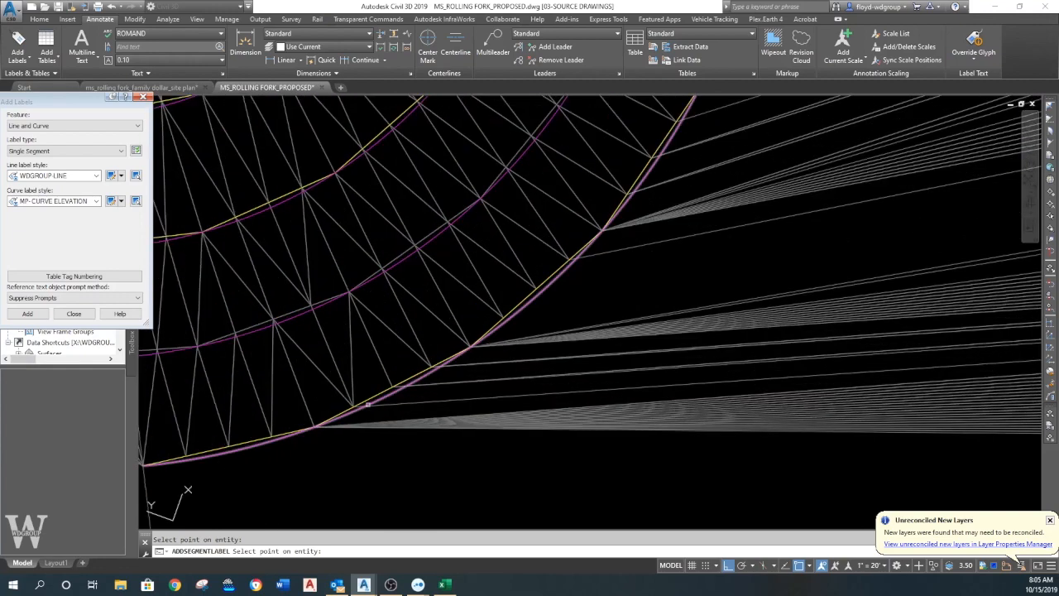
scroll(383, 400, down, 4)
mouse_move(501, 353)
middle_down()
mouse_move(558, 339)
mouse_move(442, 411)
middle_up()
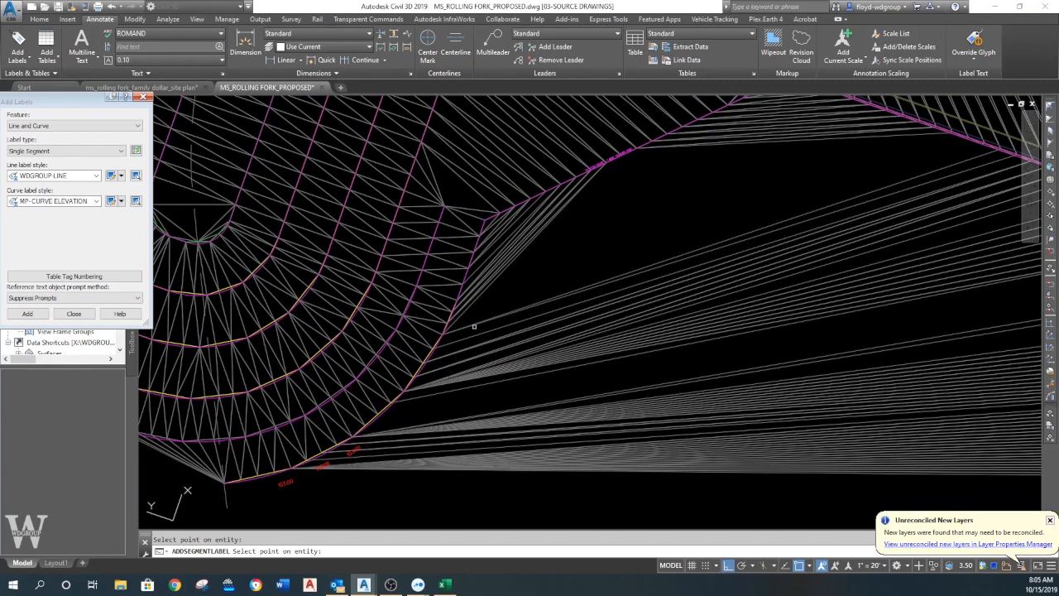
middle_drag(474, 326, 465, 375)
scroll(476, 339, down, 3)
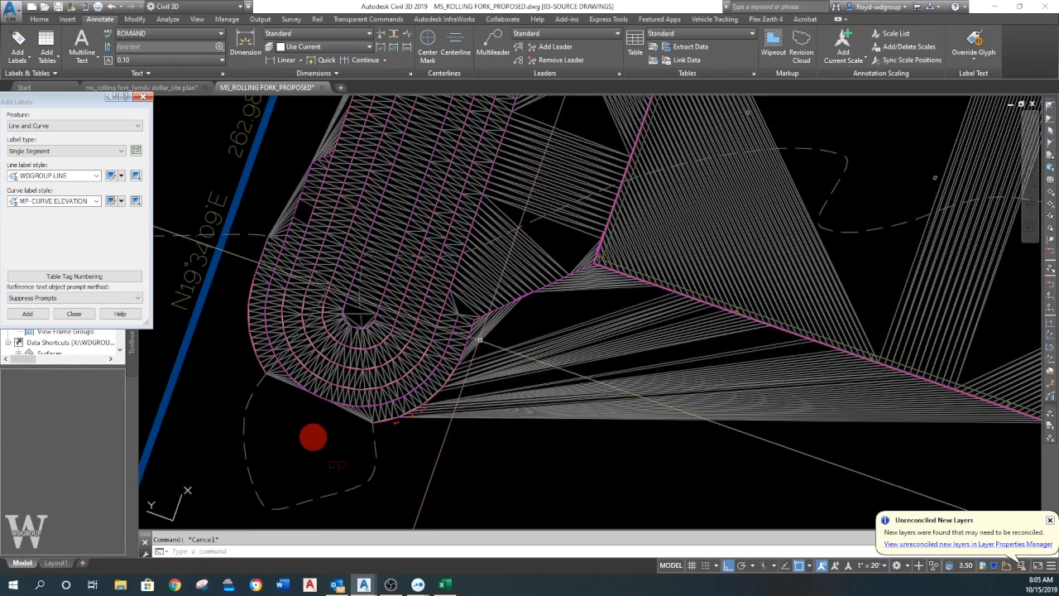
- Break the feature line at the corner where the basin's southeast edge meets the pad tie-in, and erase the curved piece
scroll(480, 333, up, 1)
scroll(482, 328, up, 1)
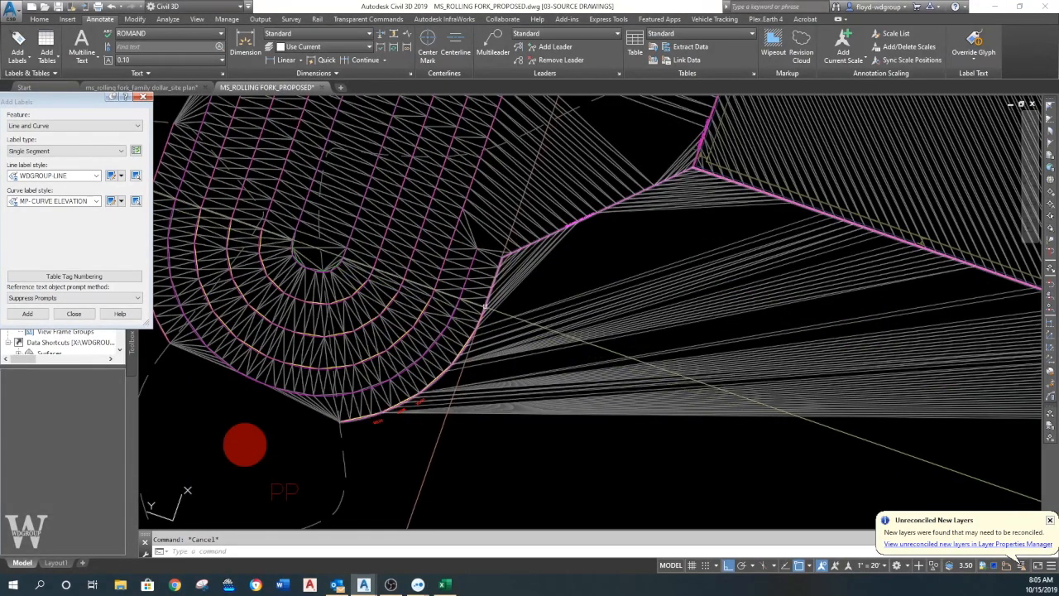
click(485, 306)
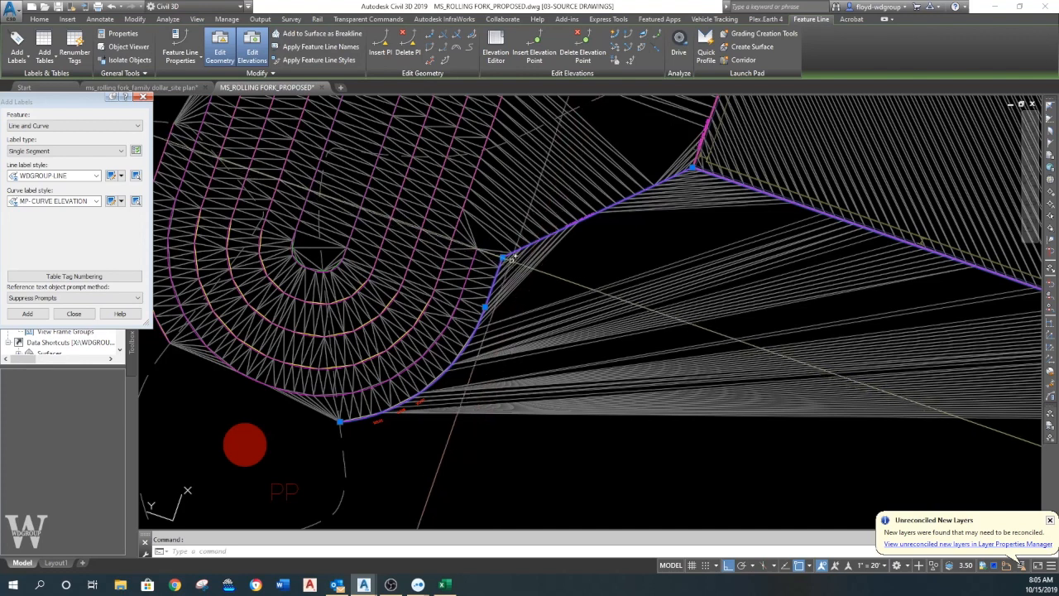
click(430, 36)
click(500, 260)
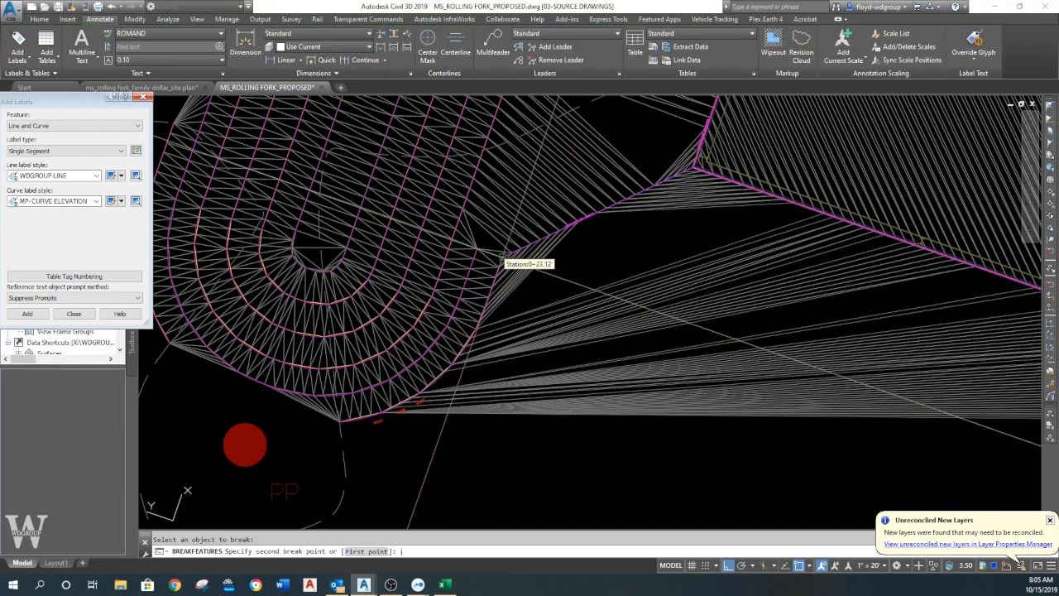
click(499, 266)
key(Escape)
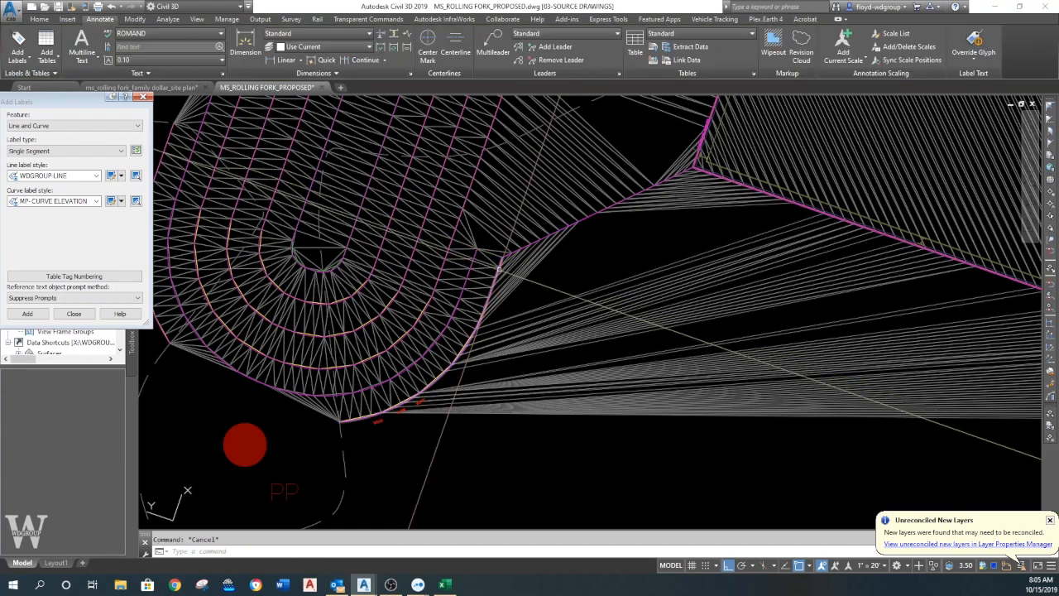
key(Return)
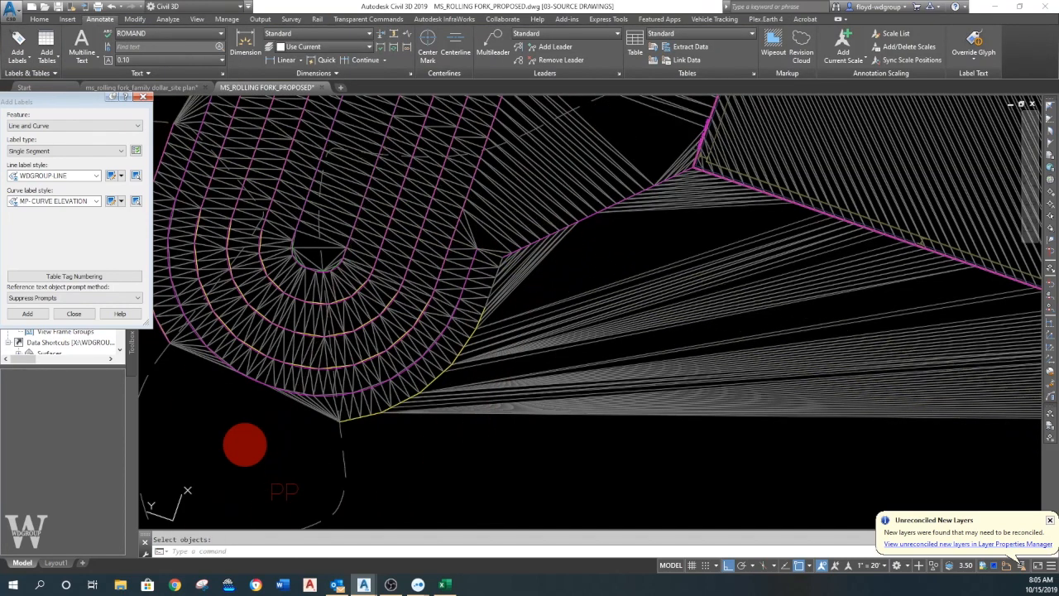
- Try to create a feature line from the basin's yellow curved southeast edge, and undo the break and erasure
click(41, 20)
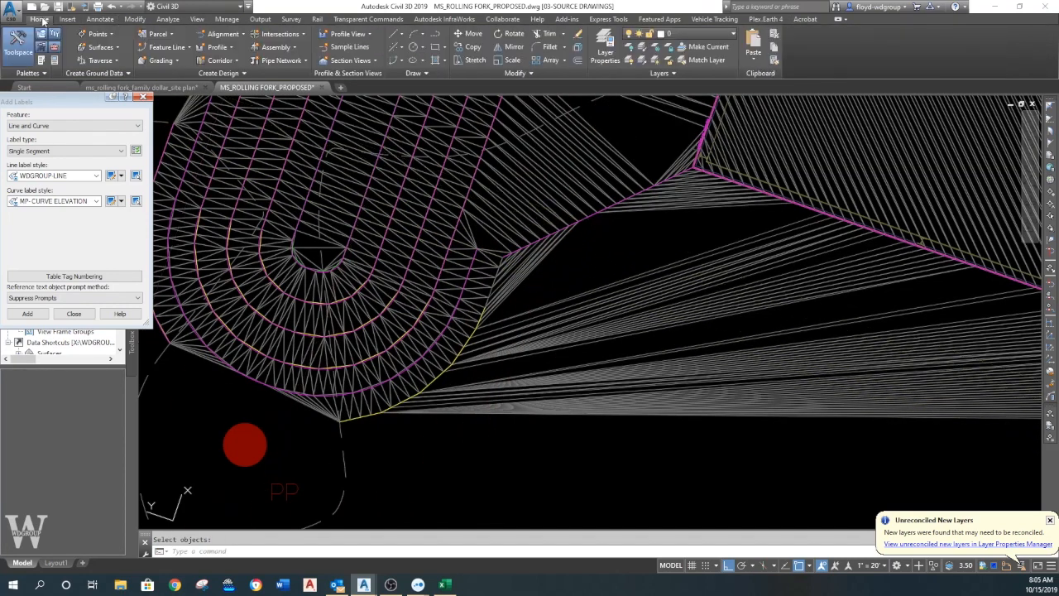
click(164, 48)
click(185, 65)
click(420, 392)
key(Escape)
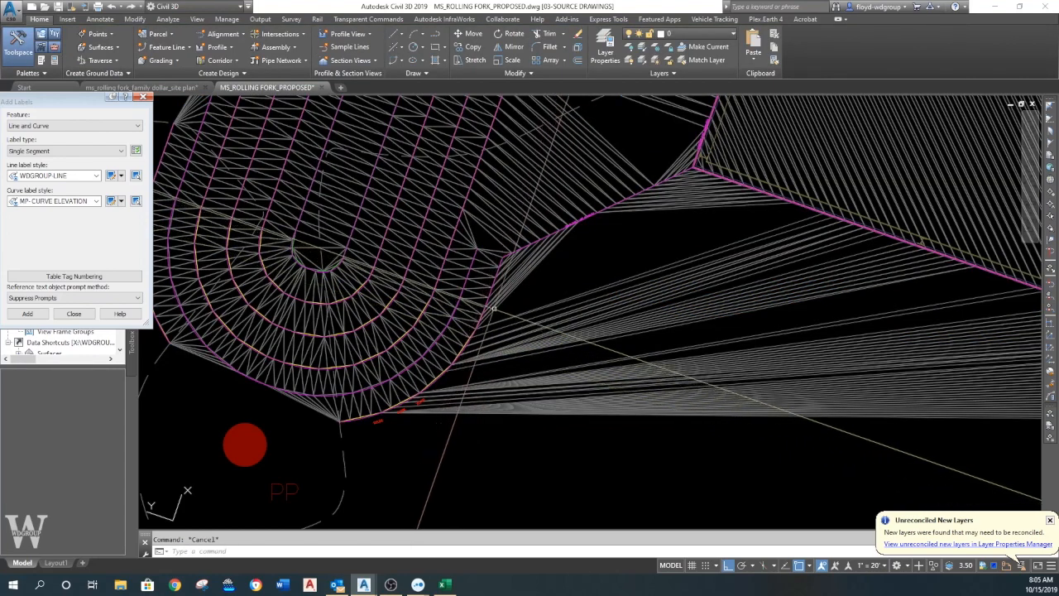
- Add WDGROUP LINE single segment labels to the feature line segments meeting at the building pad's southwest corner, and end the labeling
middle_drag(517, 310, 603, 319)
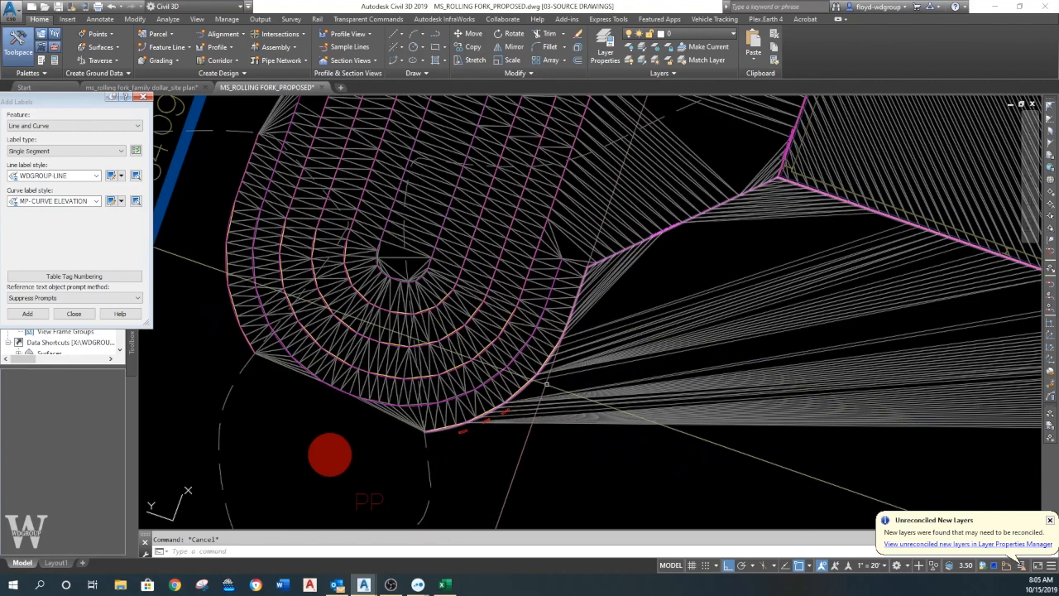
middle_drag(614, 314, 461, 338)
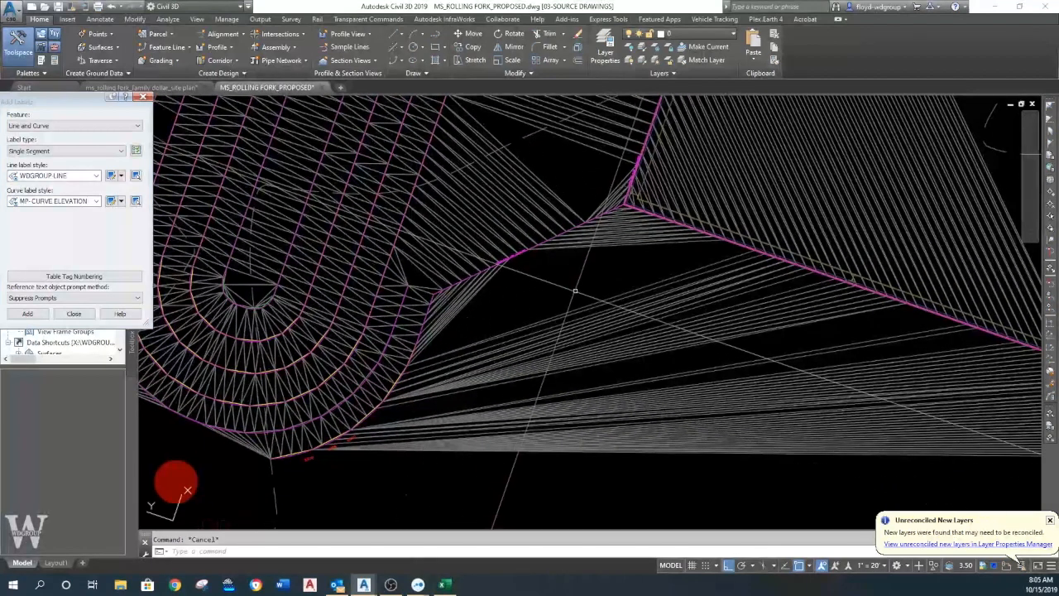
scroll(575, 291, up, 3)
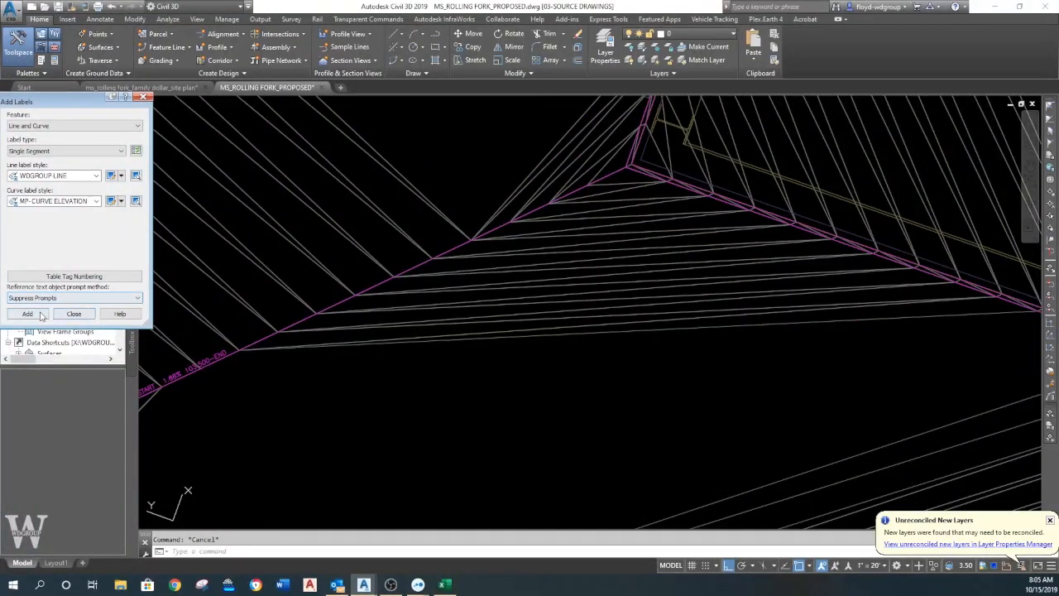
key(Escape)
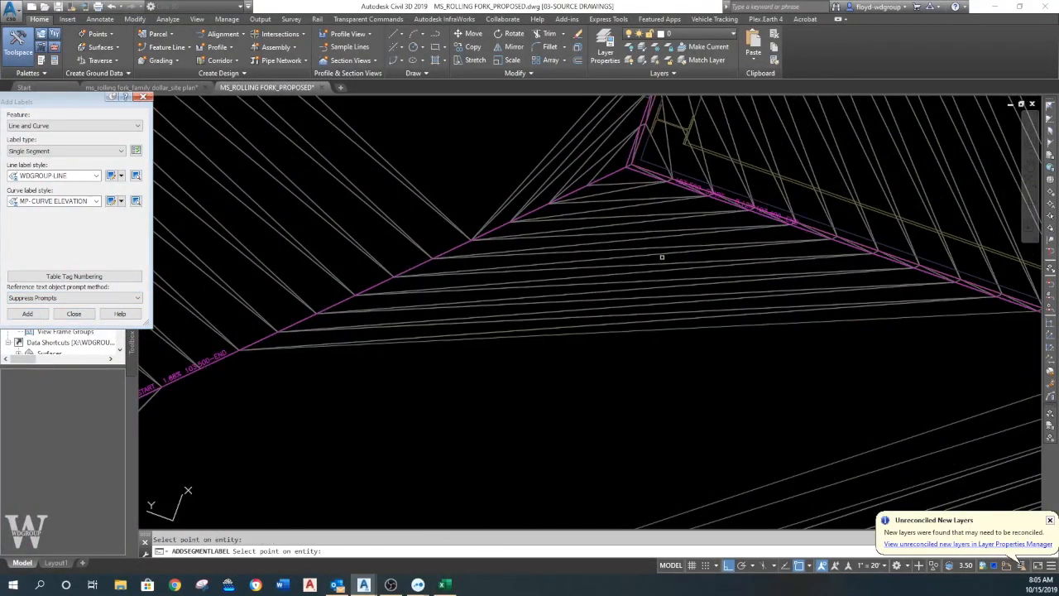
scroll(615, 290, down, 3)
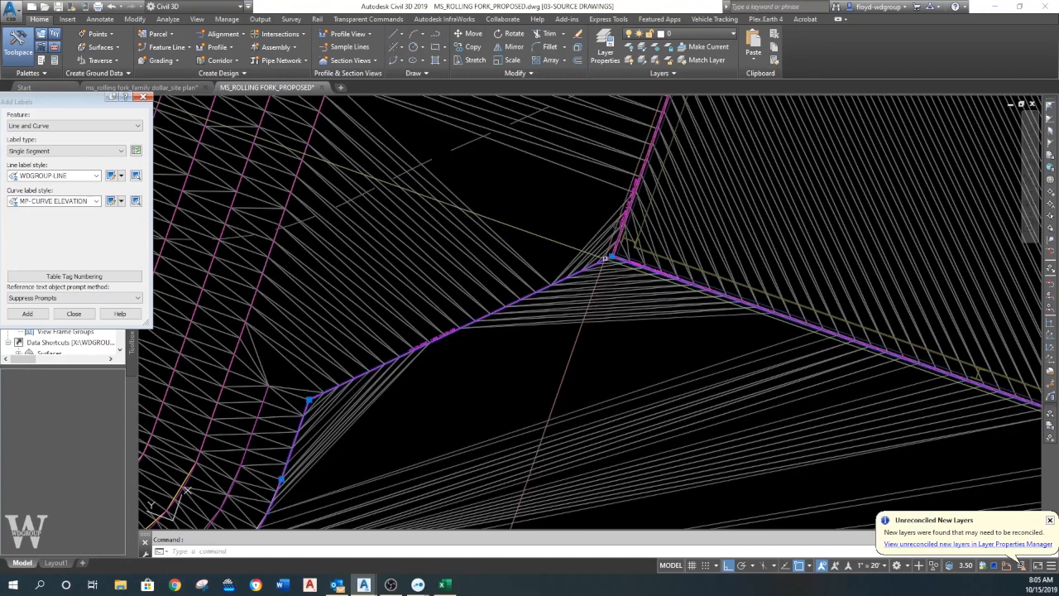
- Try to break the feature line at the building pad's southwest corner, and undo the break
click(611, 262)
scroll(571, 273, down, 3)
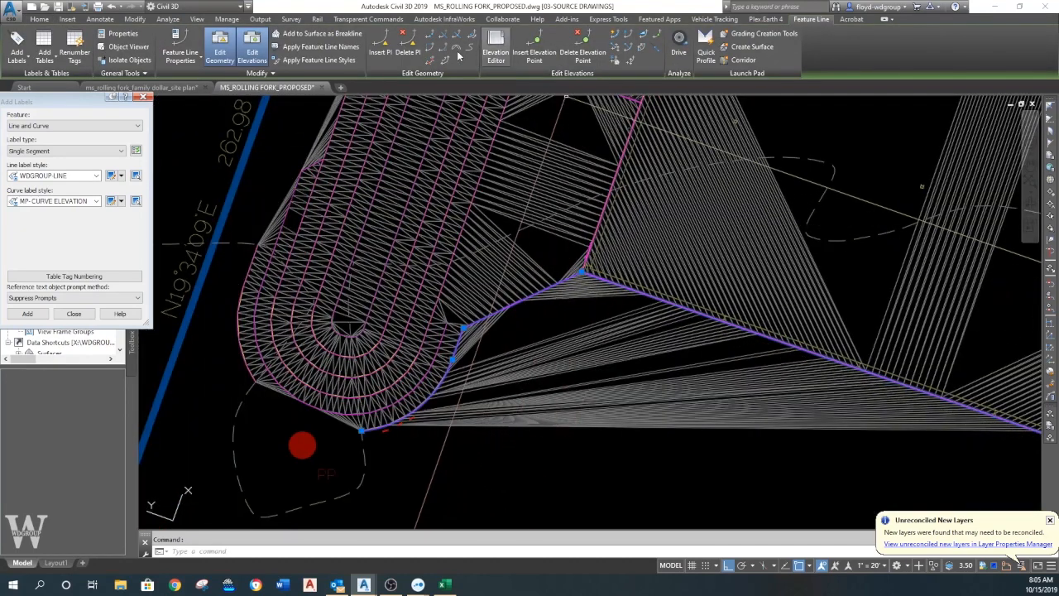
click(434, 33)
scroll(569, 266, up, 5)
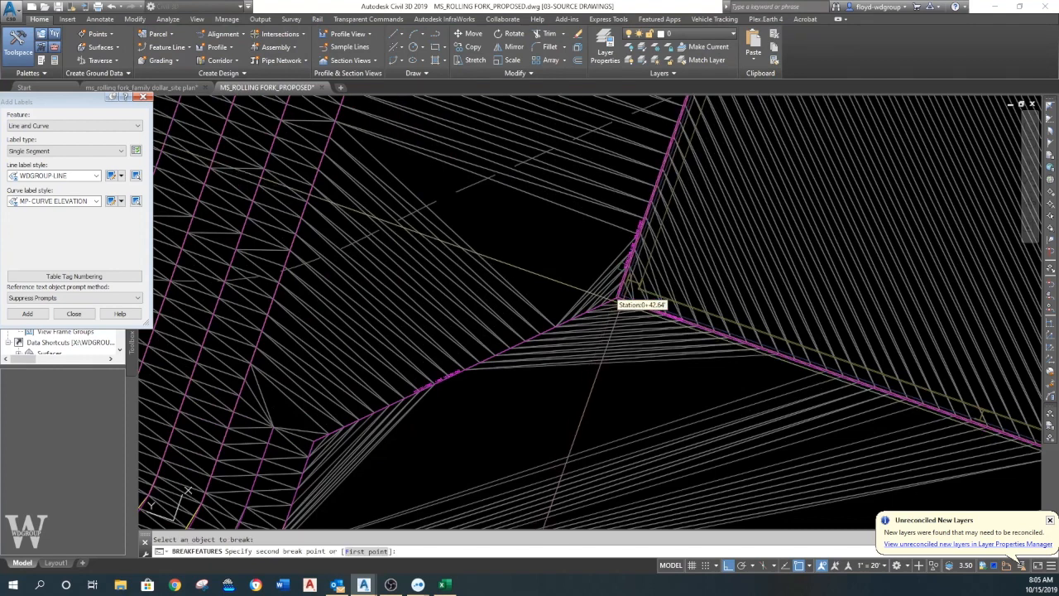
scroll(616, 294, up, 2)
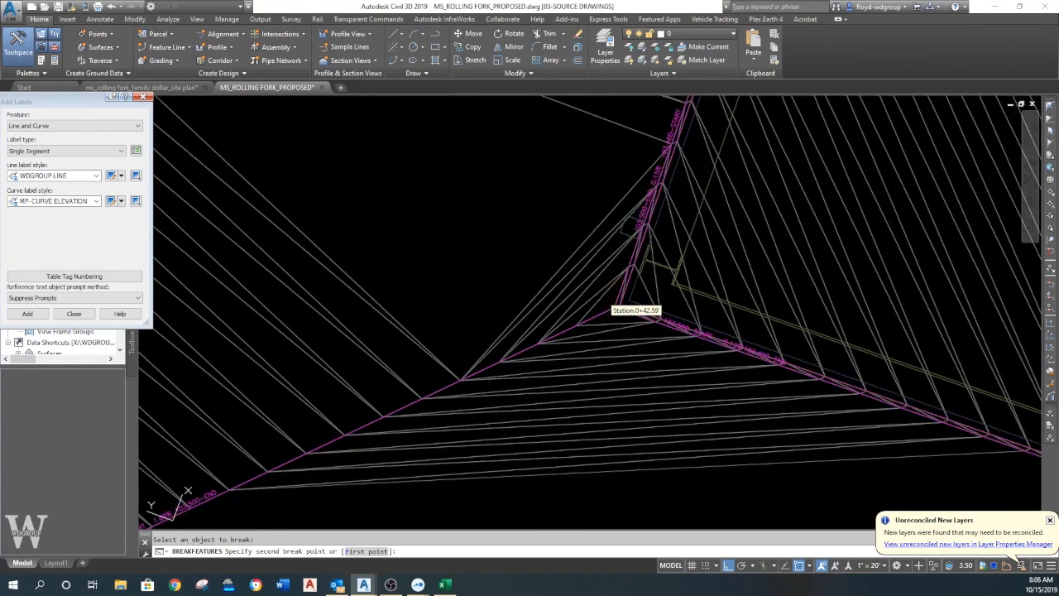
click(614, 307)
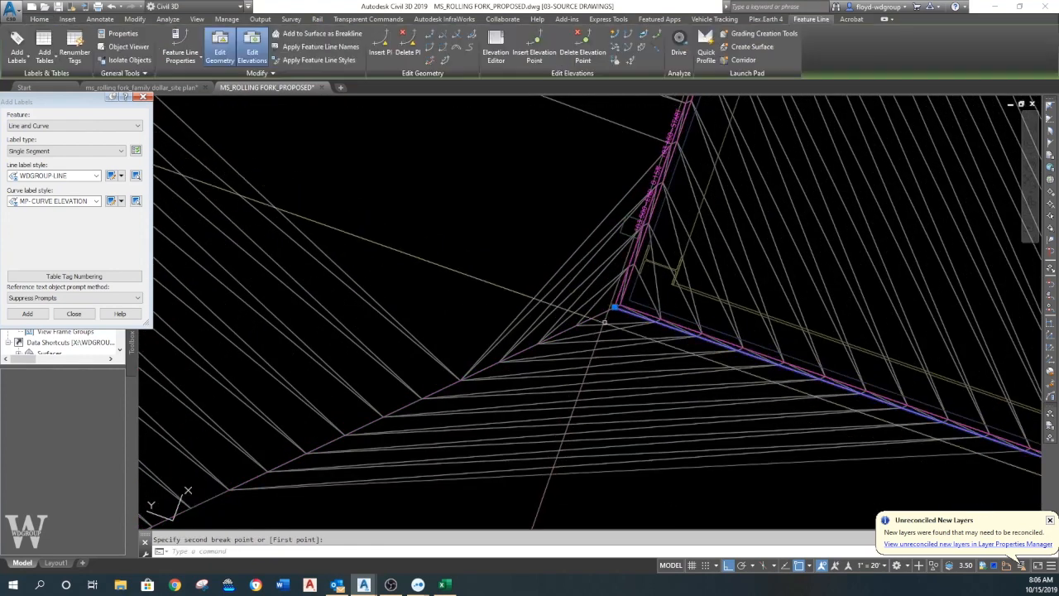
scroll(591, 319, down, 4)
key(Escape)
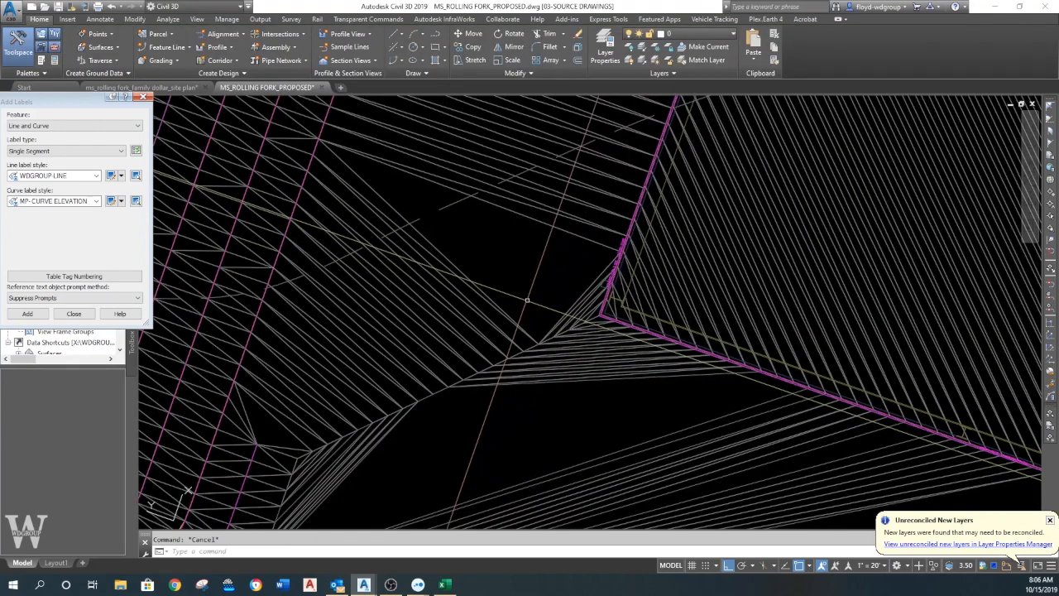
scroll(583, 324, up, 2)
key(ctrl+z)
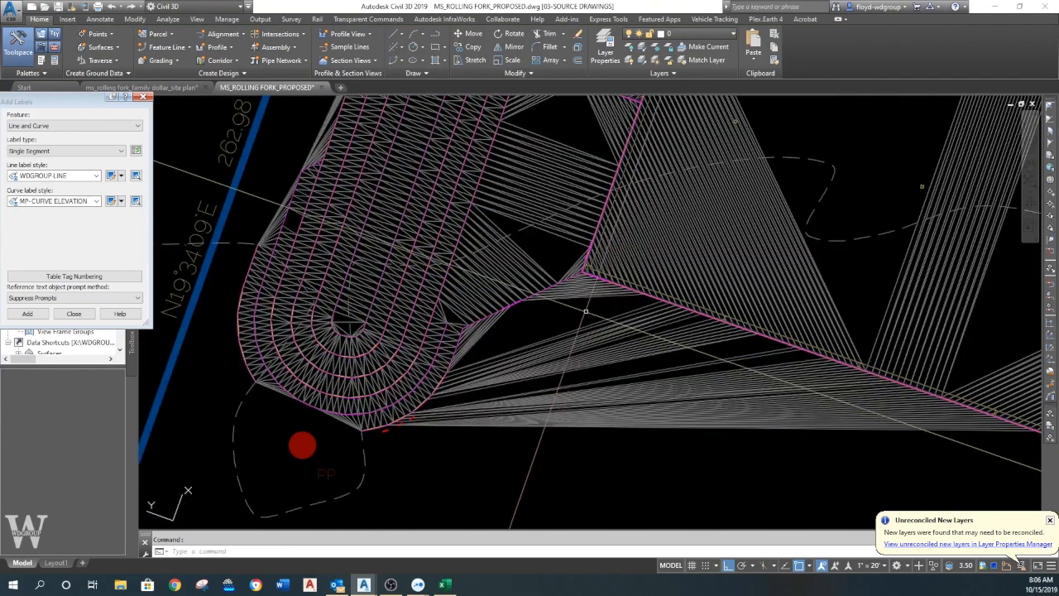
- Break the feature line exactly at the pad's southwest corner with the First point option, separating the basin tie-in from the pad edge
scroll(586, 290, up, 4)
scroll(591, 248, up, 3)
middle_drag(590, 249, 559, 294)
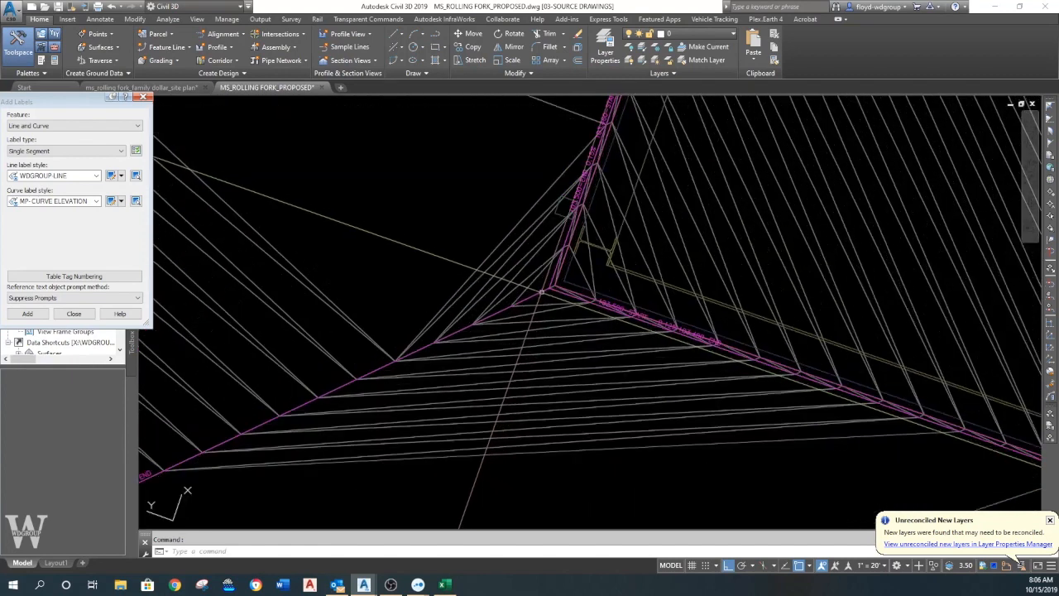
click(560, 294)
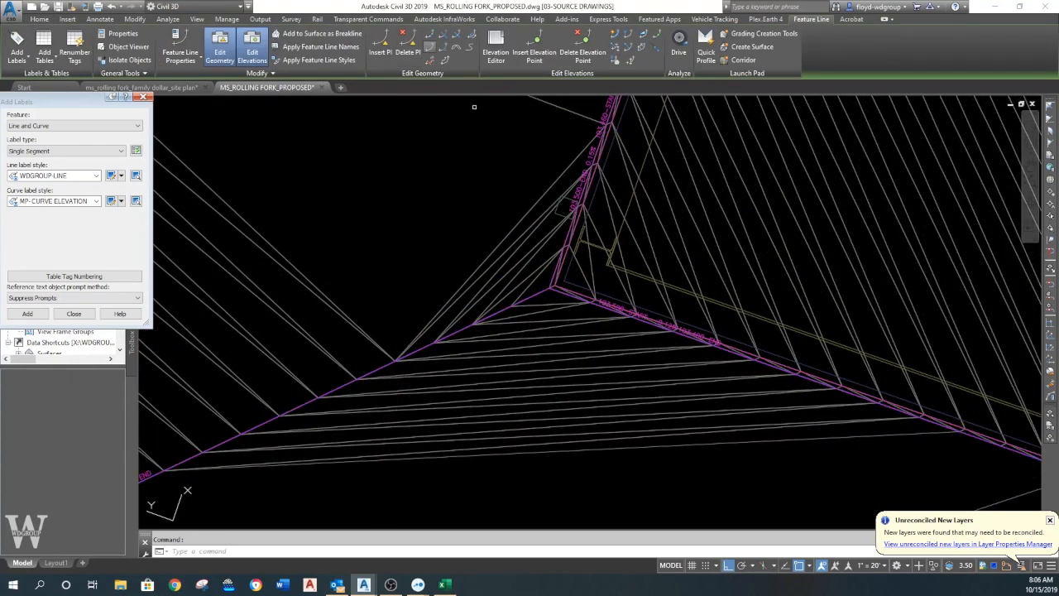
click(429, 47)
scroll(579, 280, up, 4)
click(495, 298)
text(F)
key(Return)
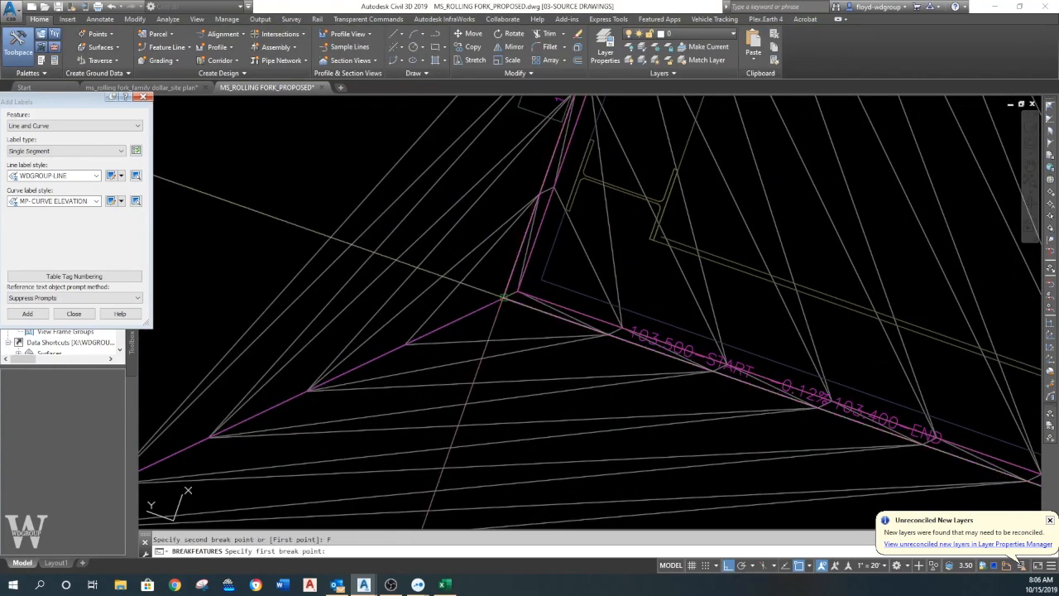
click(504, 297)
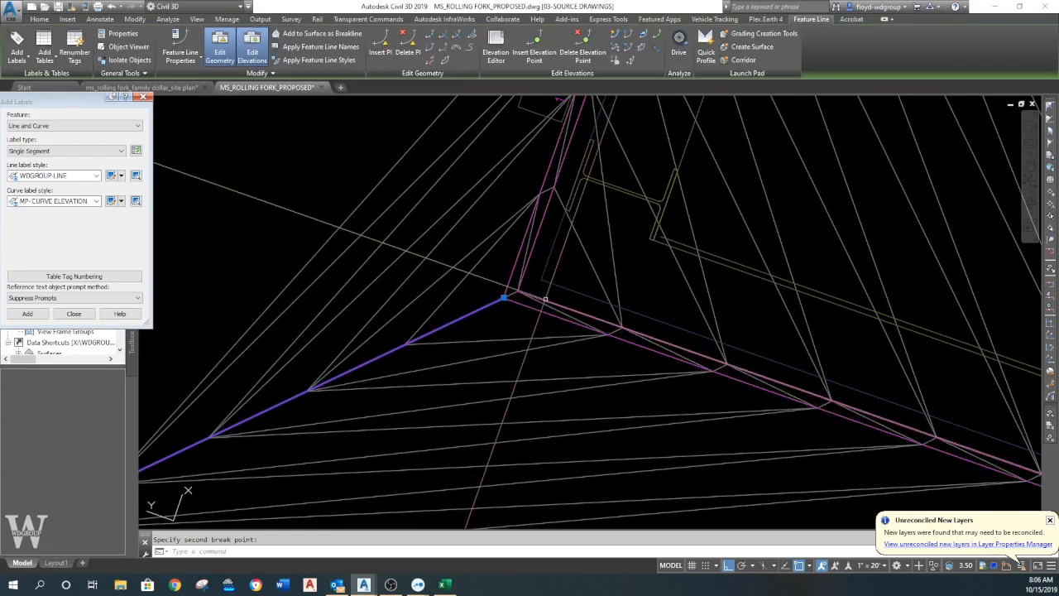
scroll(578, 277, down, 5)
middle_drag(568, 287, 598, 192)
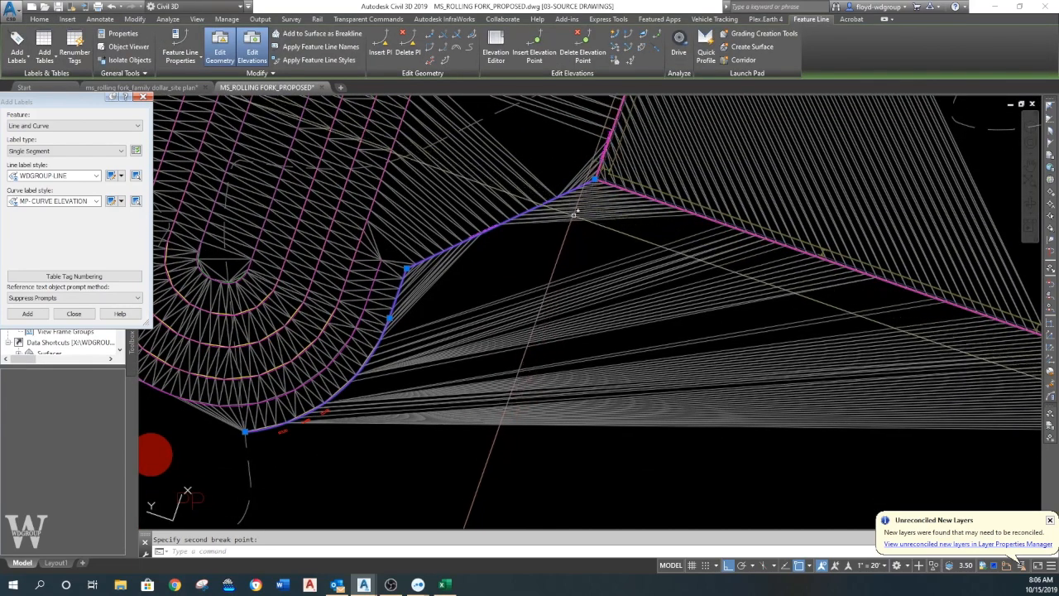
scroll(508, 255, down, 5)
middle_drag(457, 232, 518, 306)
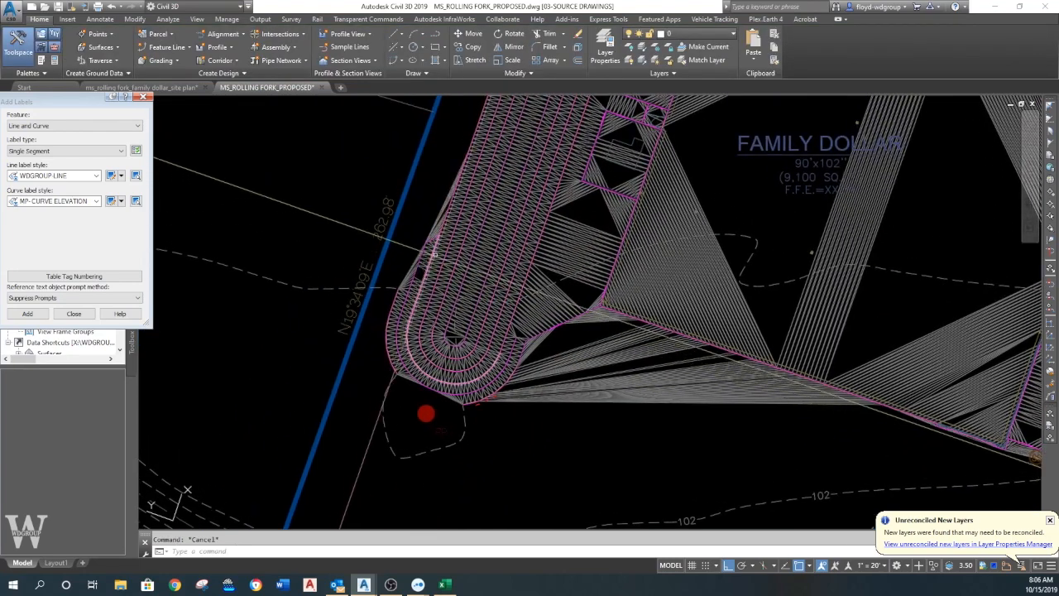
- End the labeling session, rebuild the out-of-date proposed surface, and dismiss the Event Viewer
click(144, 98)
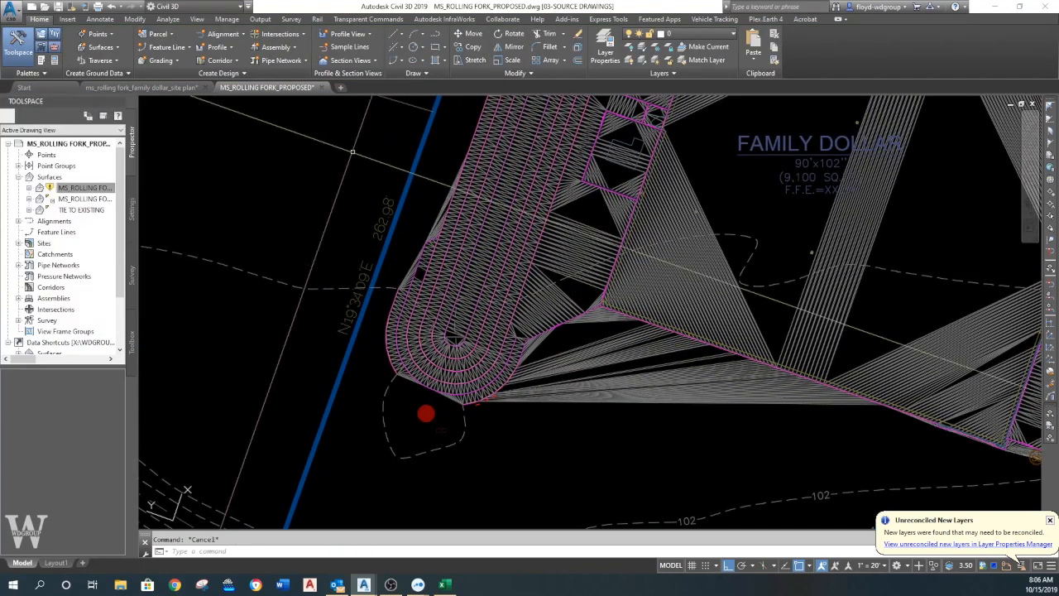
scroll(405, 264, up, 4)
middle_drag(406, 264, 447, 225)
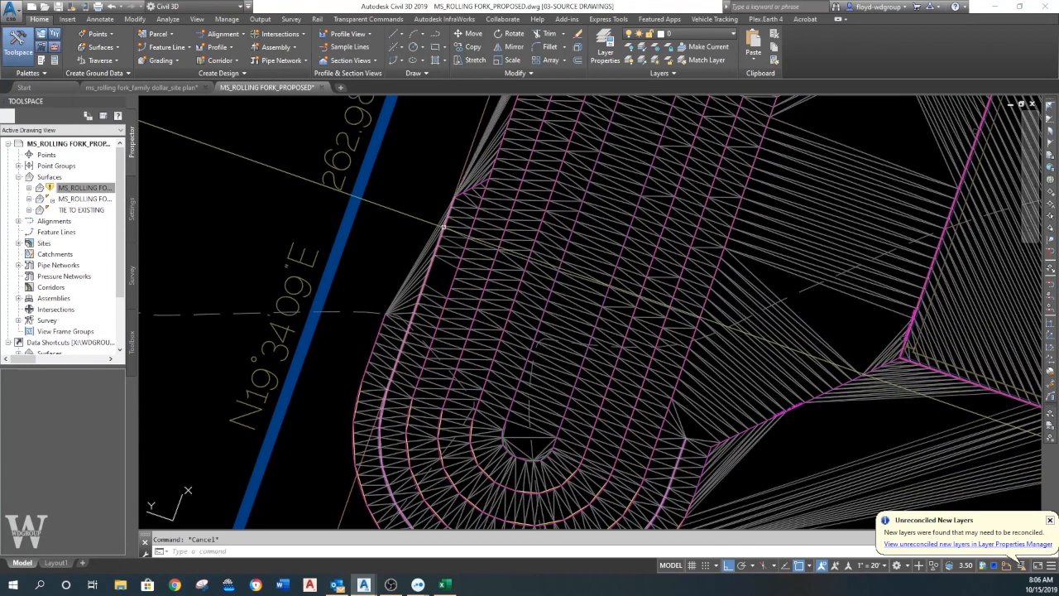
right_click(60, 192)
click(97, 222)
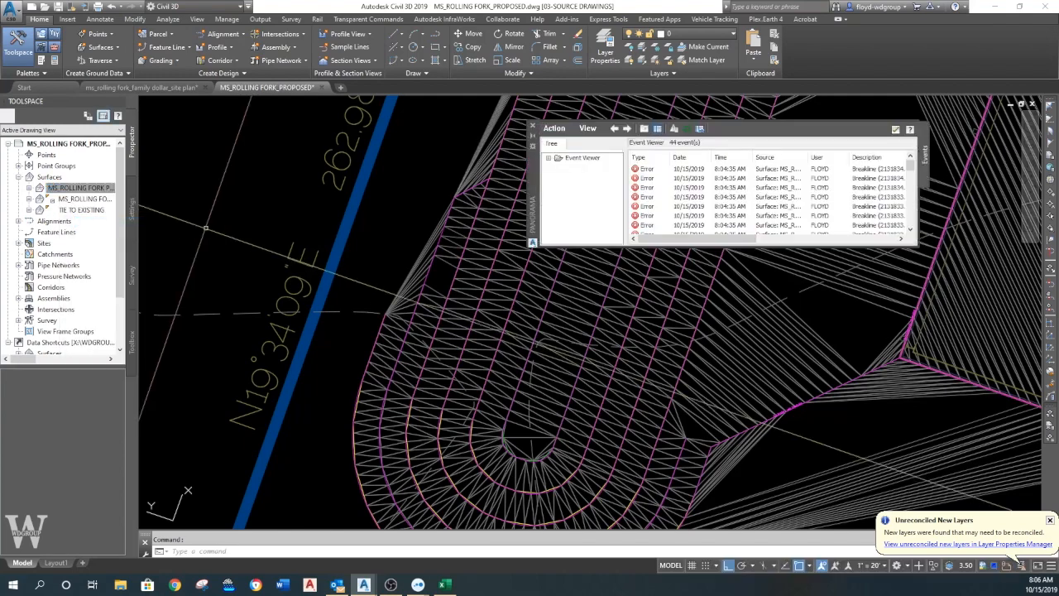
click(533, 128)
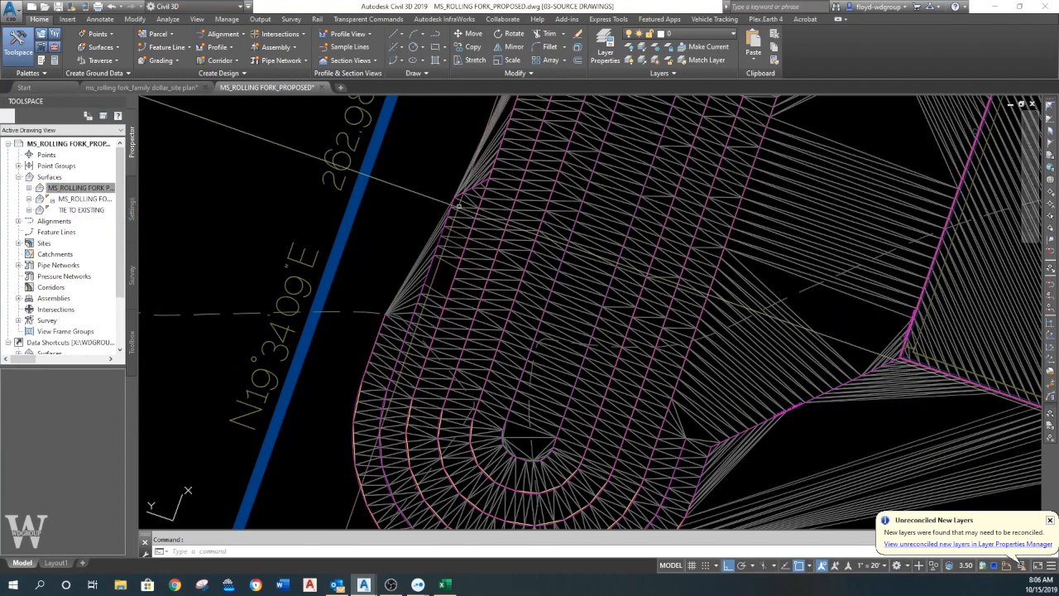
- Try to bring the proposed surface to the front of the draw order
middle_drag(467, 246, 412, 157)
click(448, 282)
middle_drag(448, 282, 511, 397)
key(Escape)
text(dr)
key(space)
click(470, 255)
key(space)
text(f)
key(space)
key(space)
key(Escape)
- Send the proposed surface behind the feature lines in the draw order, and check the feature line at the jog on the basin's west edge
middle_drag(479, 252, 485, 224)
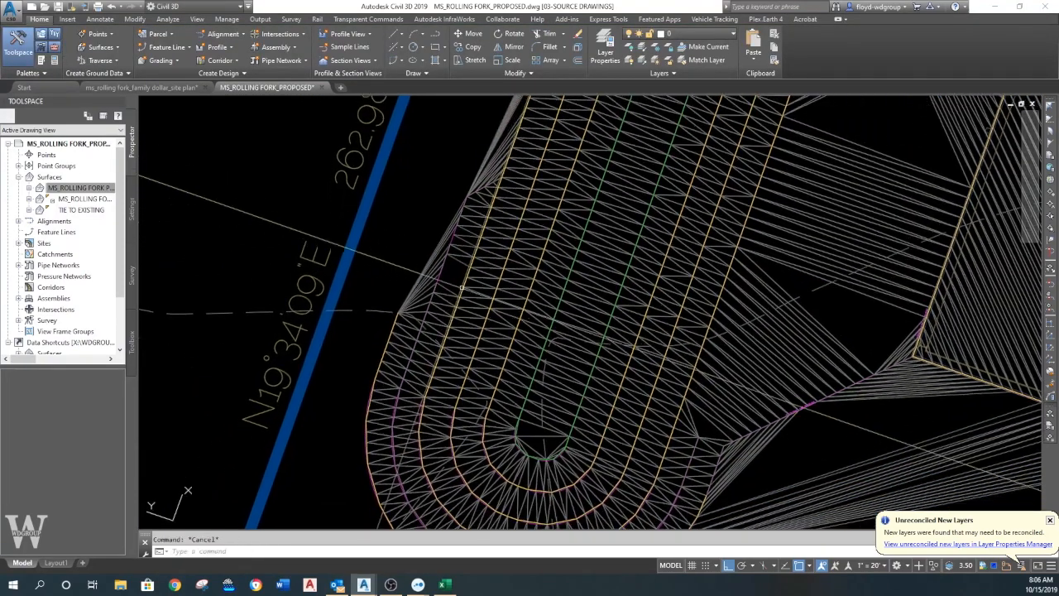
scroll(451, 301, down, 2)
mouse_move(451, 300)
middle_down()
mouse_move(442, 237)
mouse_move(423, 207)
middle_up()
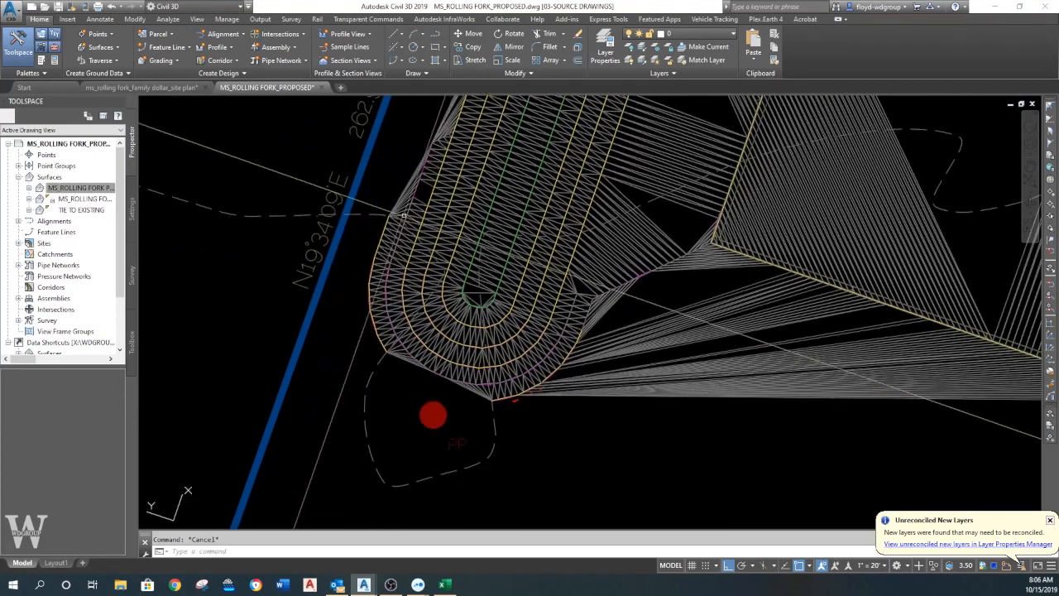
scroll(432, 331, up, 2)
scroll(447, 252, up, 2)
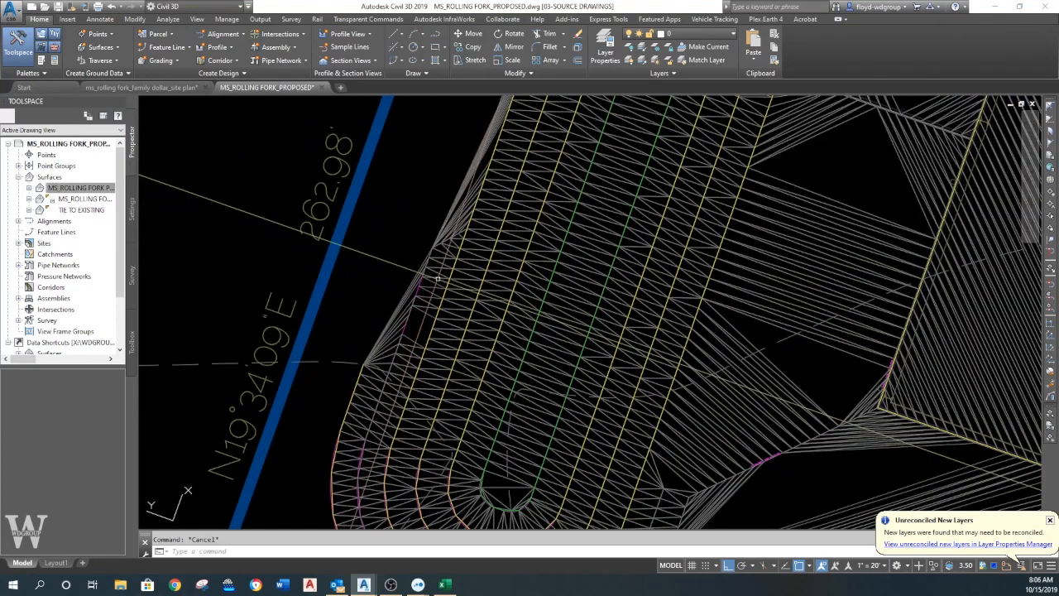
click(447, 248)
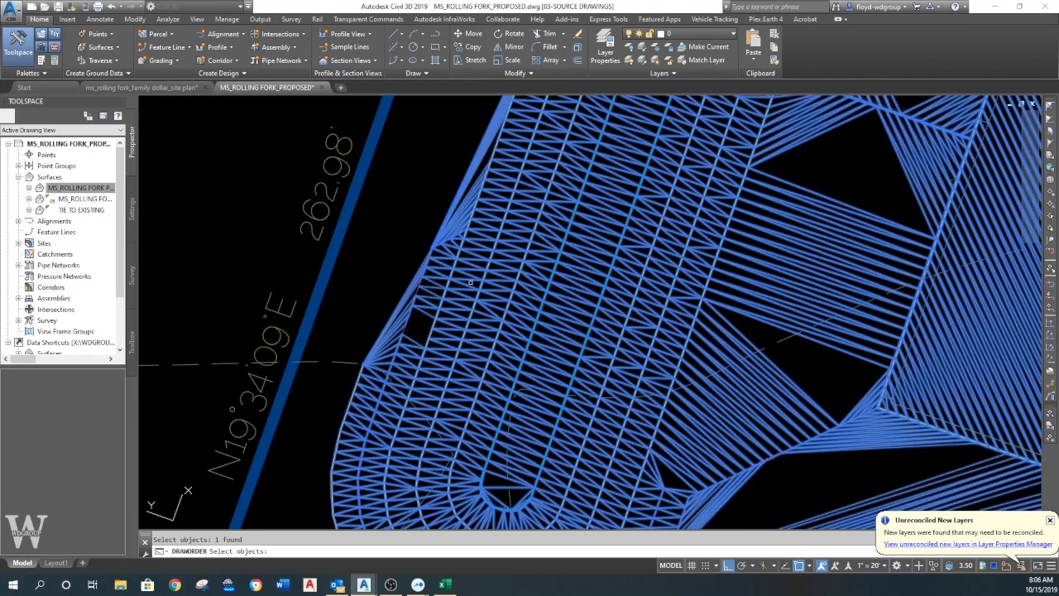
scroll(459, 265, down, 2)
key(space)
key(Return)
scroll(472, 278, up, 4)
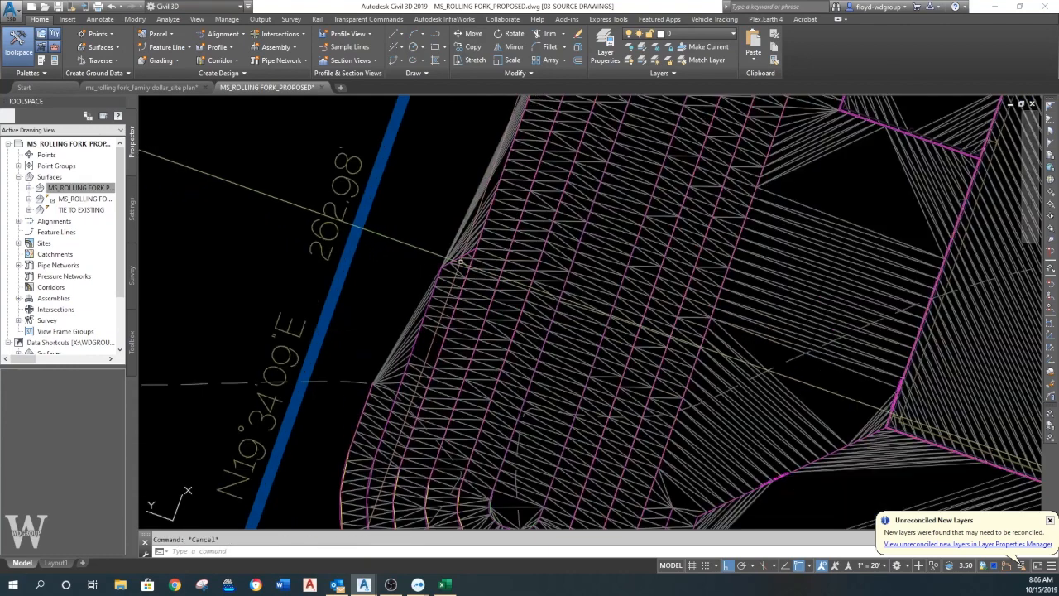
click(495, 236)
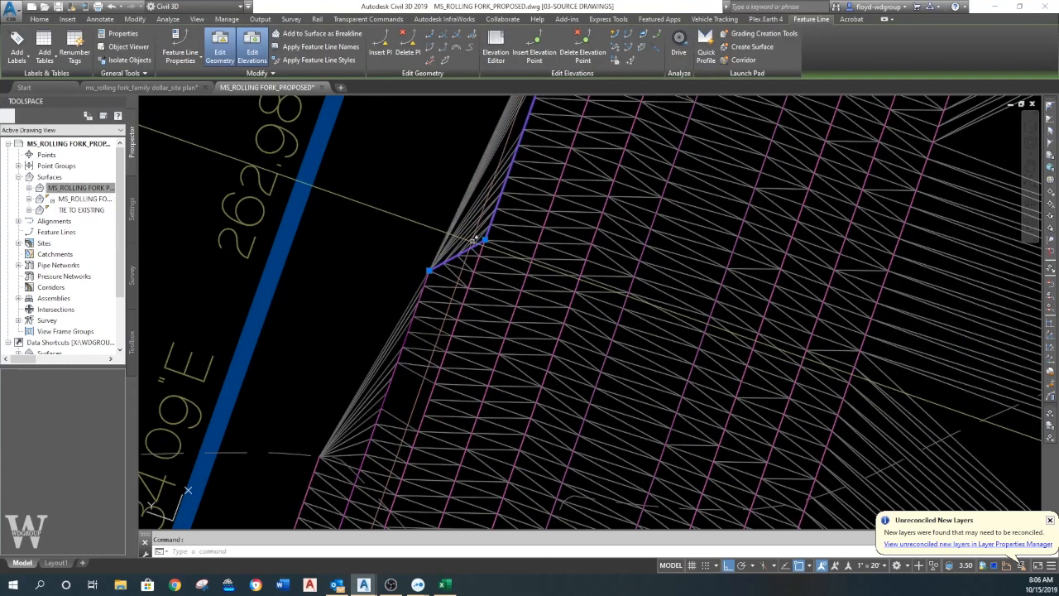
key(Escape)
scroll(443, 257, down, 4)
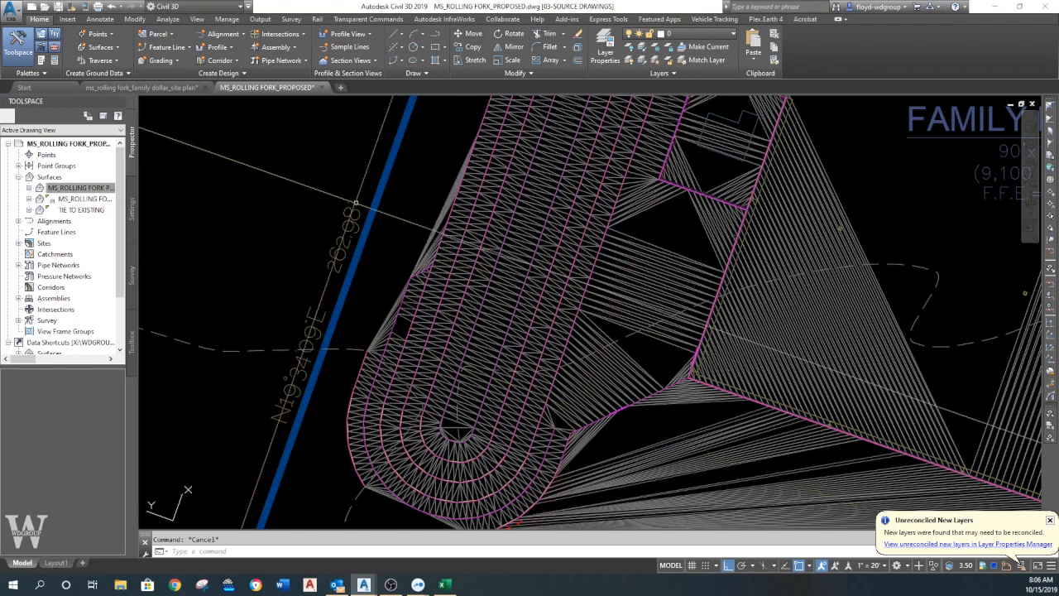
- Open the Grading Creation Tools, choose the 3:1 grading criteria, and try to create a grading
click(161, 60)
click(203, 88)
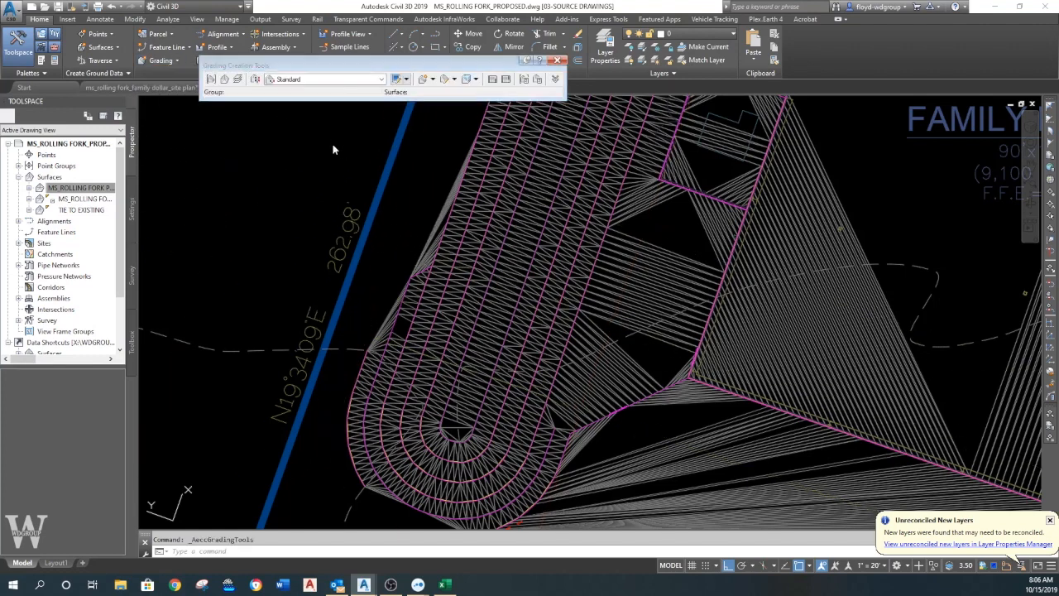
click(383, 81)
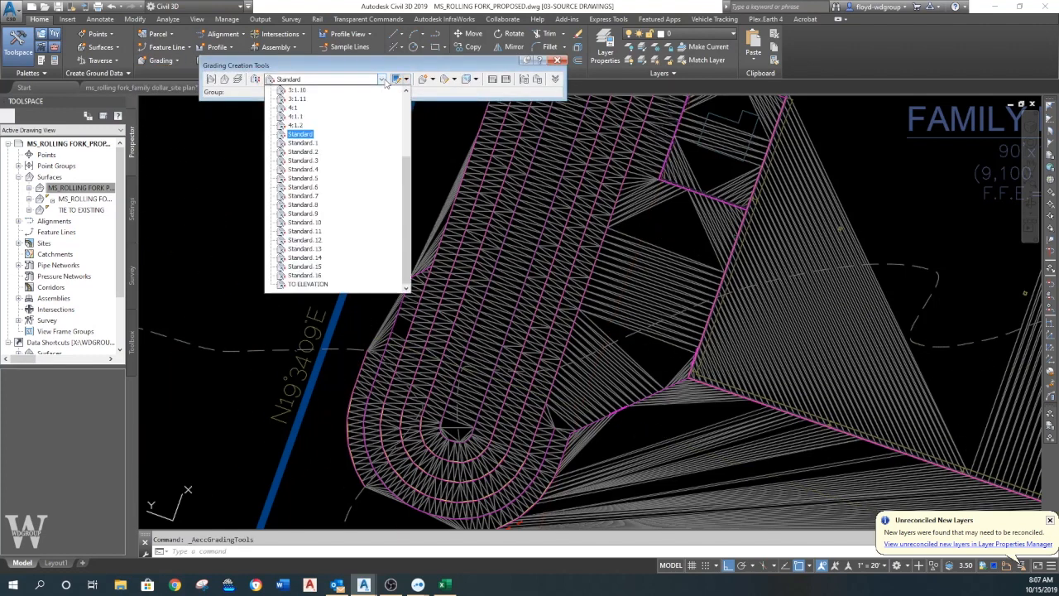
click(295, 100)
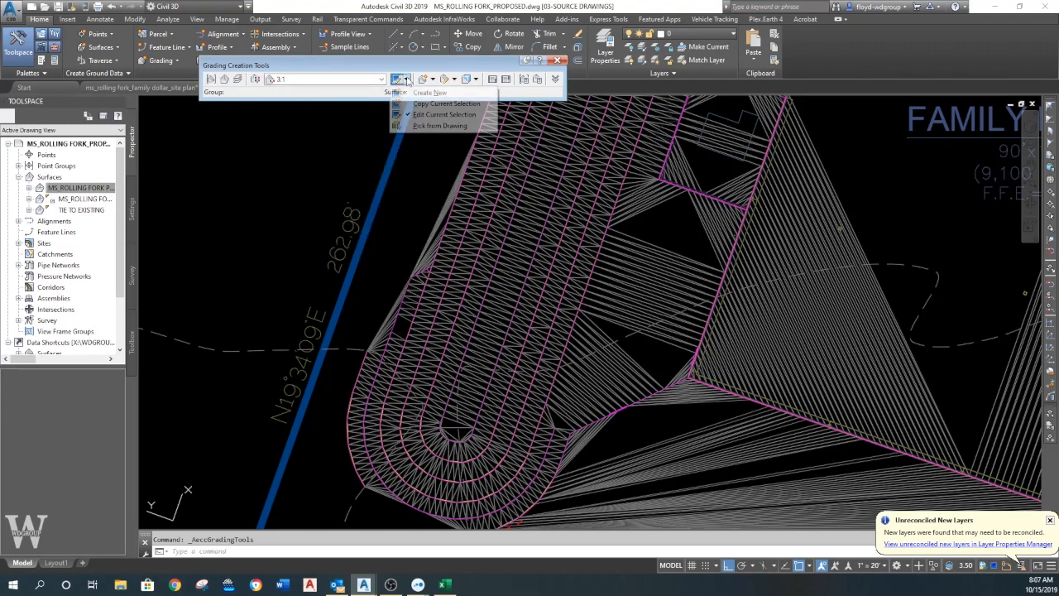
click(423, 80)
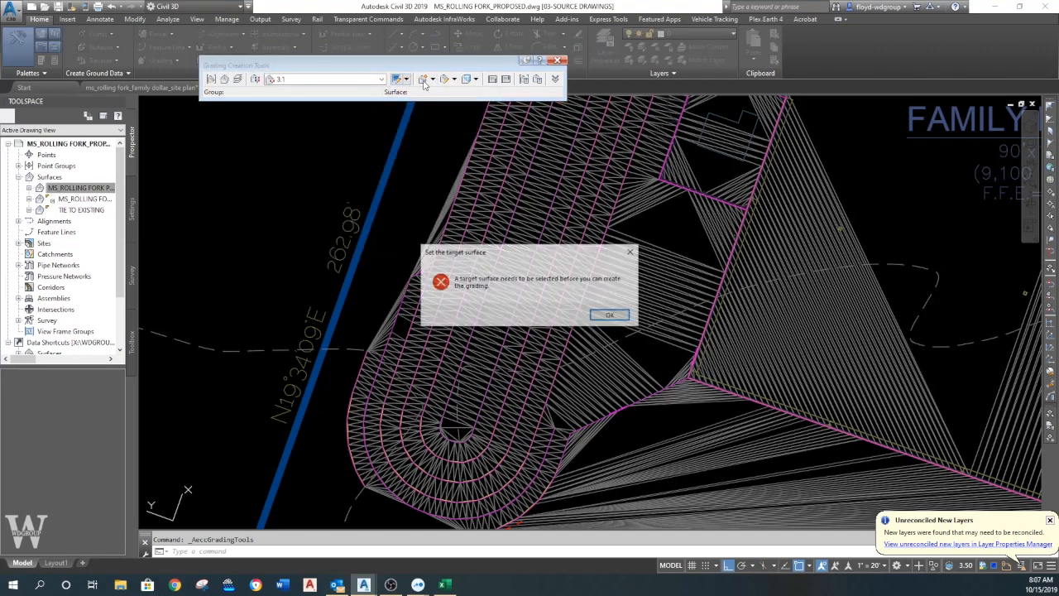
click(610, 316)
- Set MS_ROLLING FORK_EXISTING as the grading's target surface and TIE TO EXISTING in site MS_ROLLING FORK as its grading group
click(404, 33)
click(398, 53)
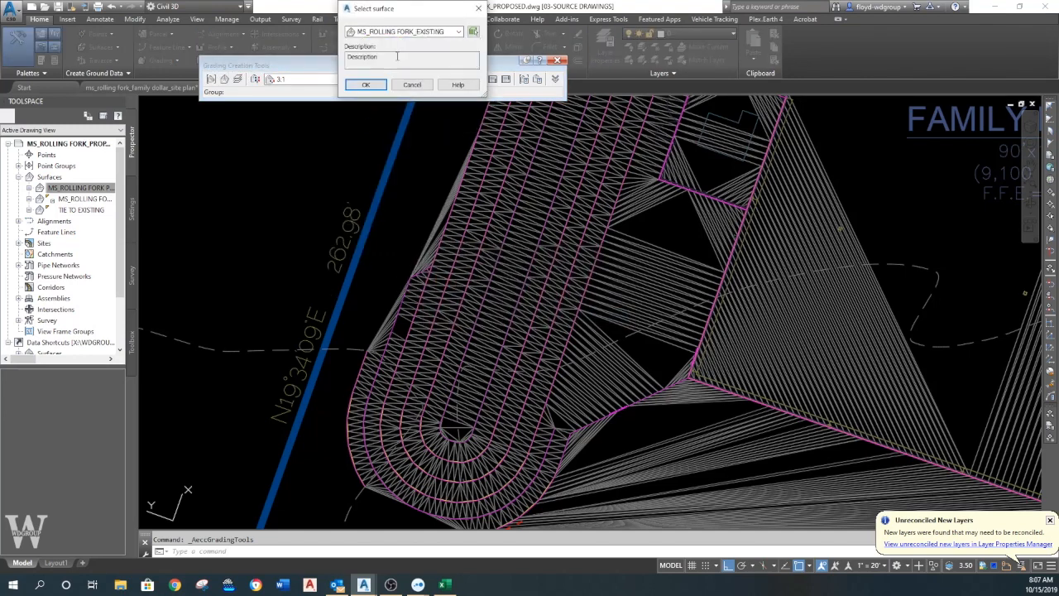
click(382, 92)
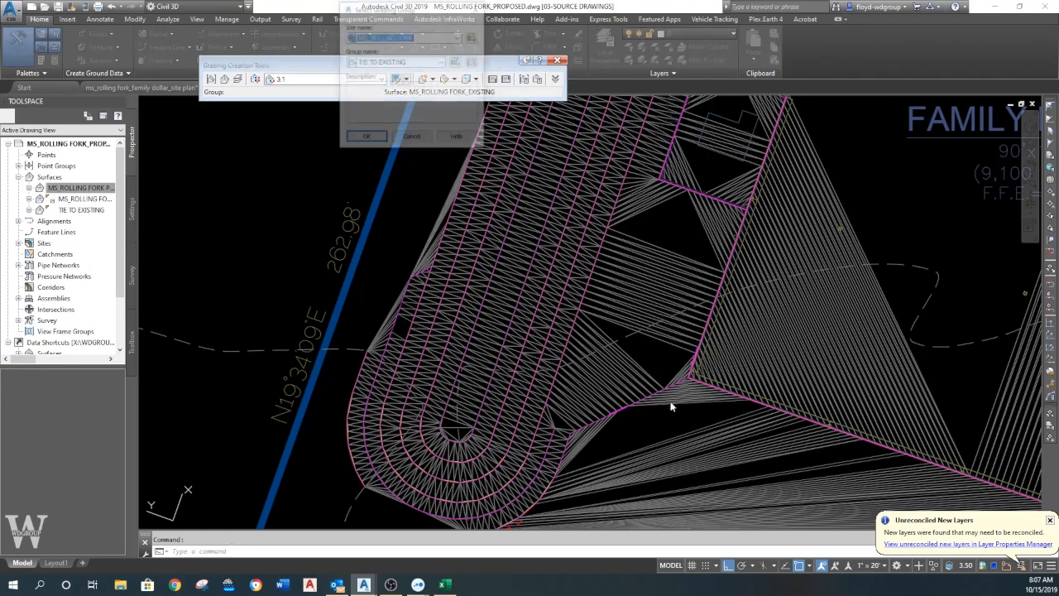
click(375, 138)
scroll(685, 402, up, 3)
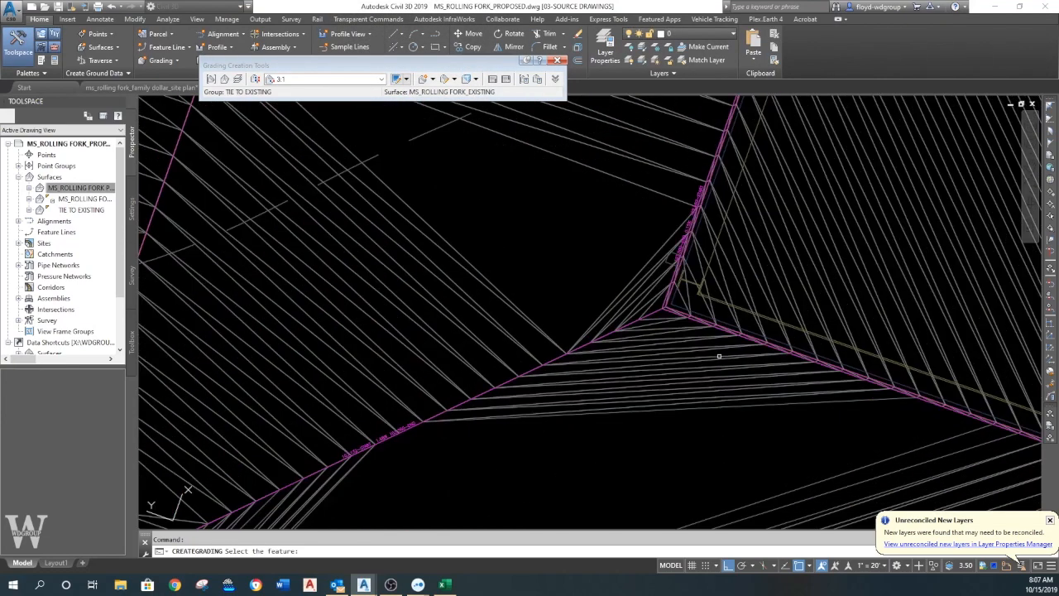
- Grade the feature line along the pad's south edge outward to existing ground, accepting the 3:1 cut and fill slopes
click(720, 329)
click(689, 365)
key(Return)
key(Return)
key(Return)
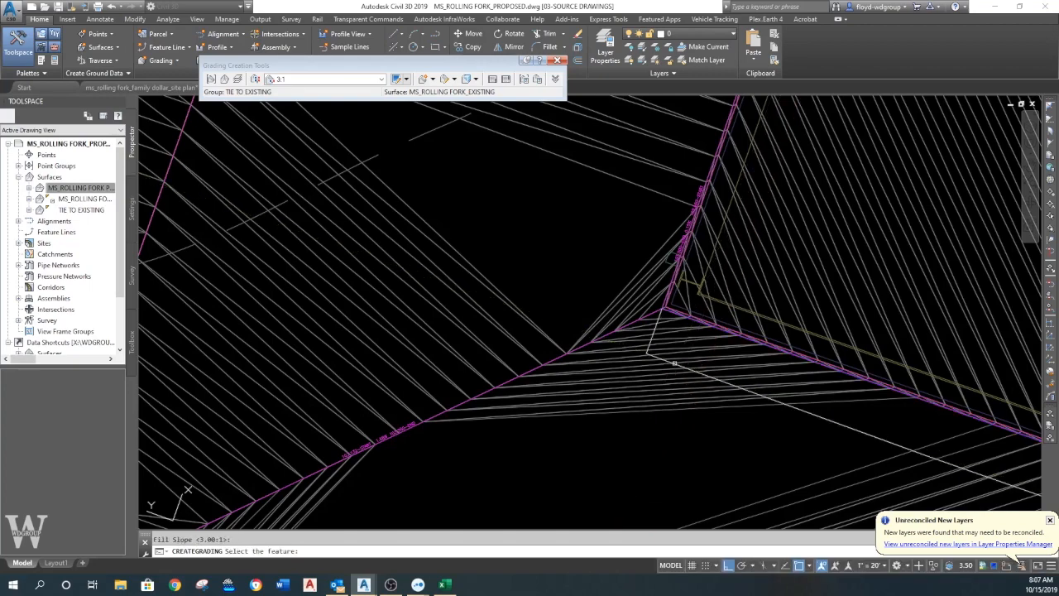
- Grade the feature line at the jog on the basin's west edge outward to existing ground with 3:1 cut and fill slopes
scroll(612, 376, down, 6)
middle_drag(519, 315, 538, 335)
key(Escape)
key(Return)
scroll(489, 289, up, 6)
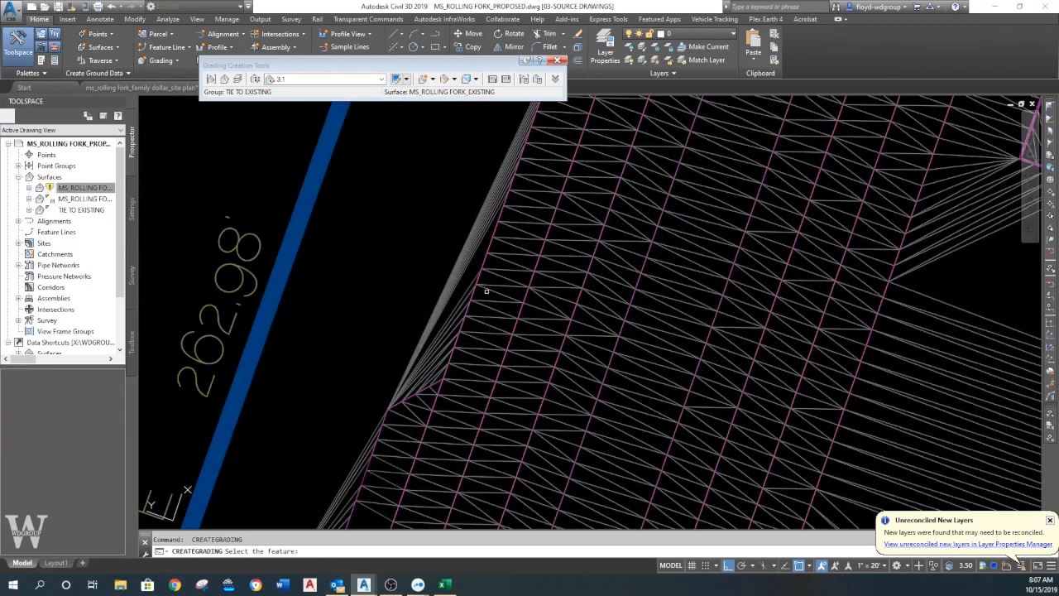
click(407, 324)
key(Return)
key(Return)
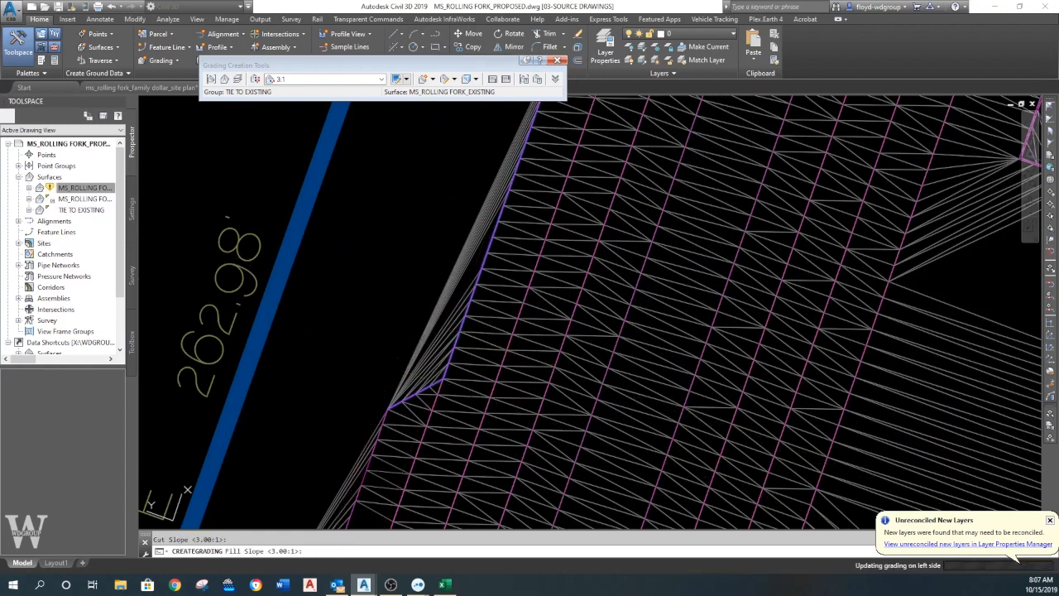
key(Escape)
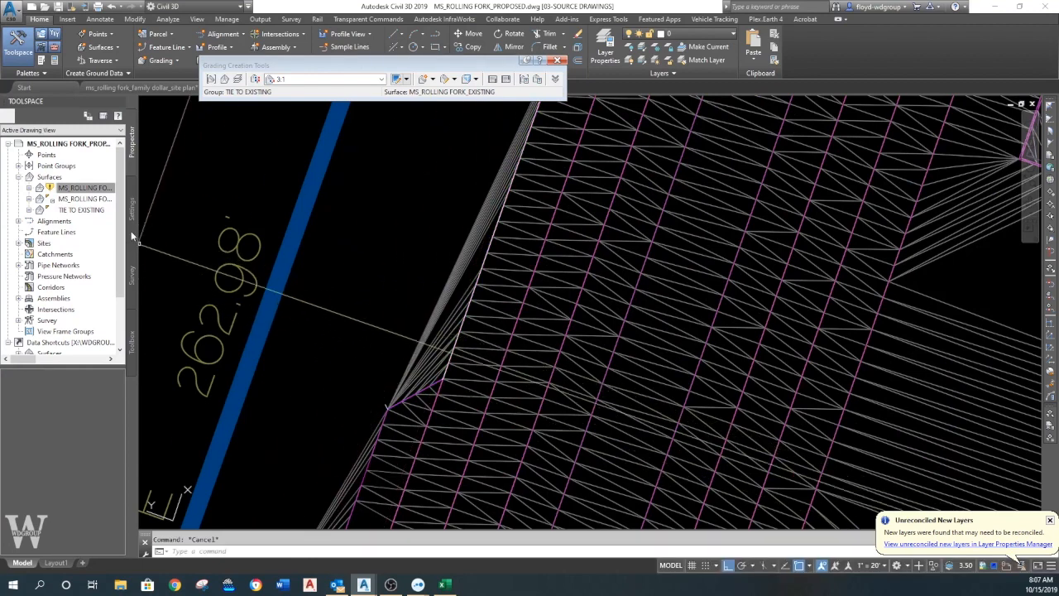
- Rebuild the out-of-date proposed surface and close the event viewer
right_click(88, 190)
click(120, 221)
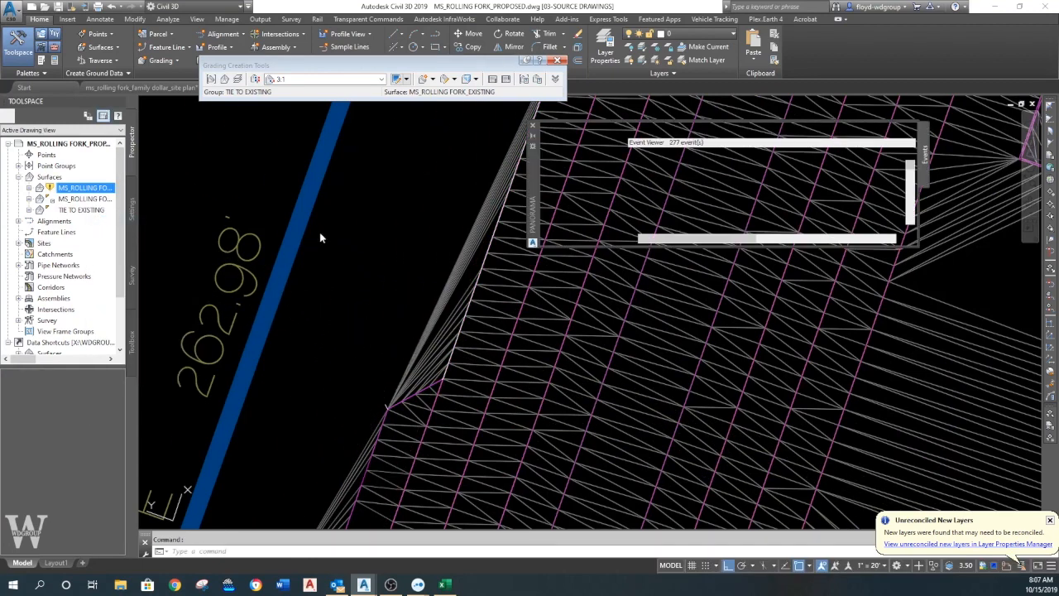
click(533, 125)
scroll(414, 317, down, 6)
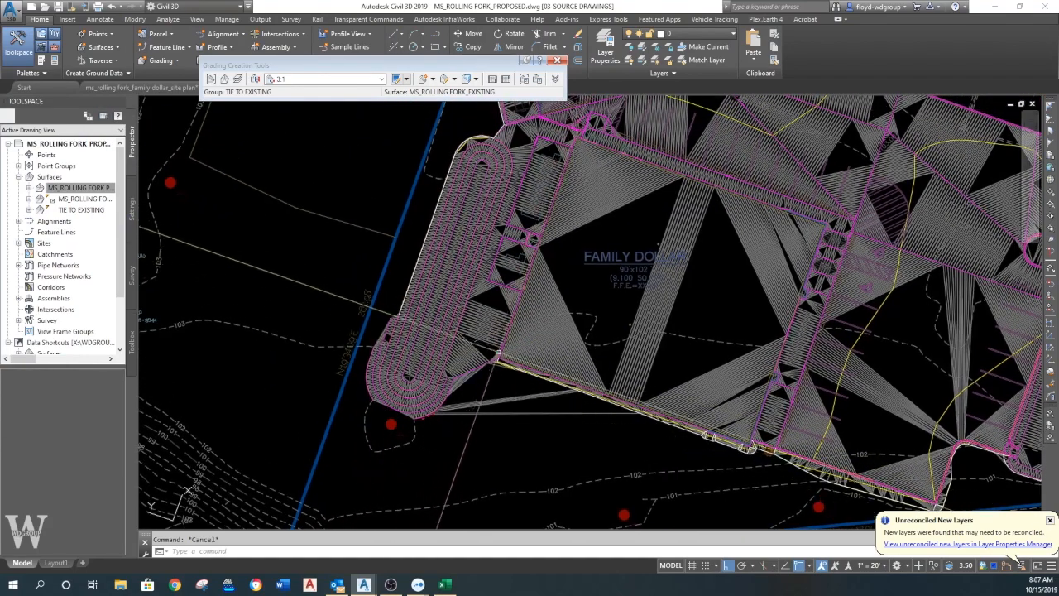
scroll(497, 354, up, 7)
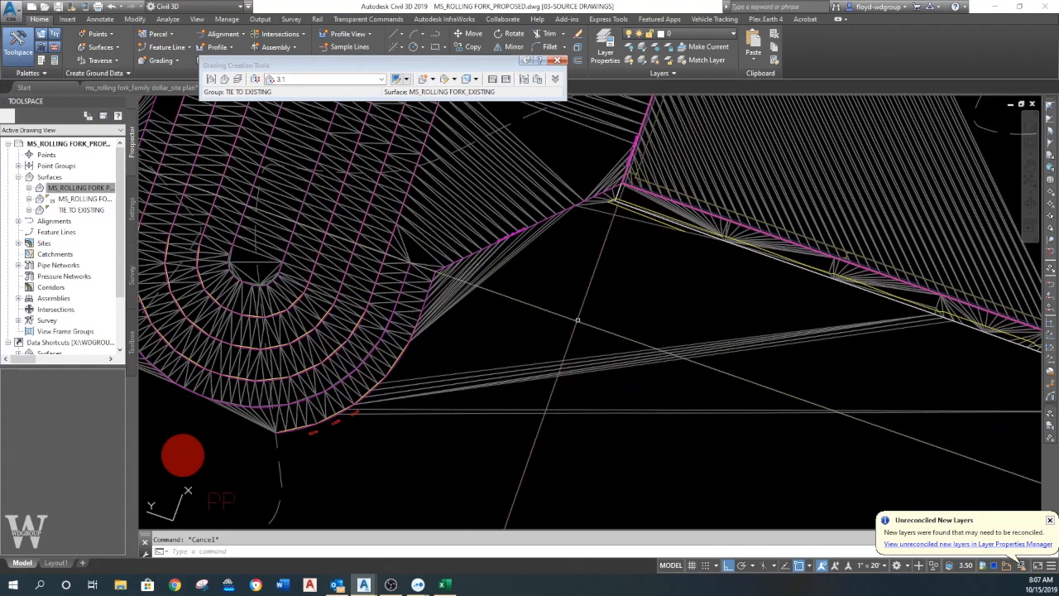
scroll(584, 282, up, 2)
click(626, 217)
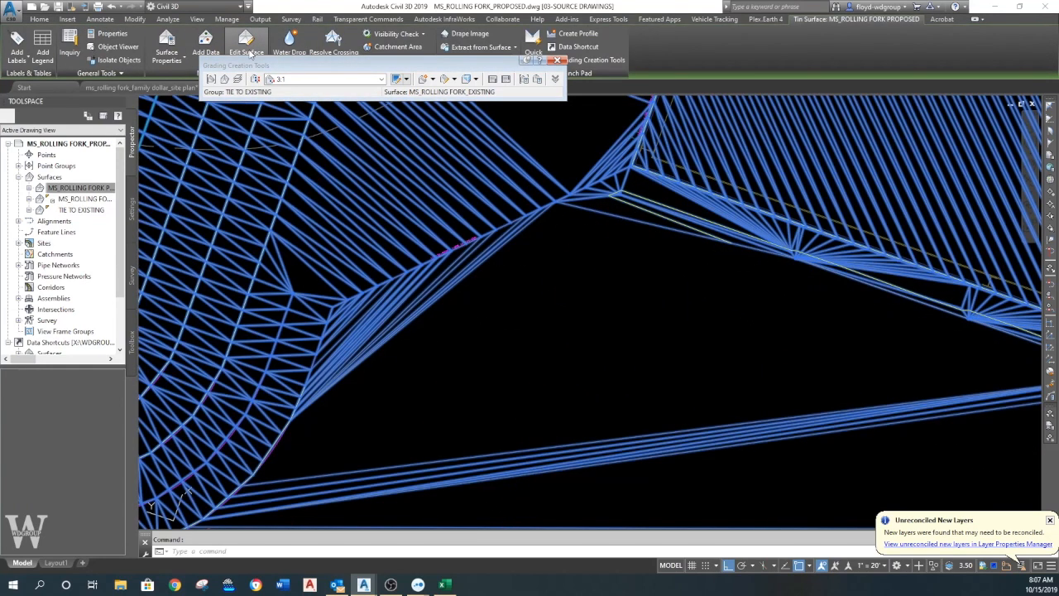
key(Escape)
middle_drag(583, 265, 620, 247)
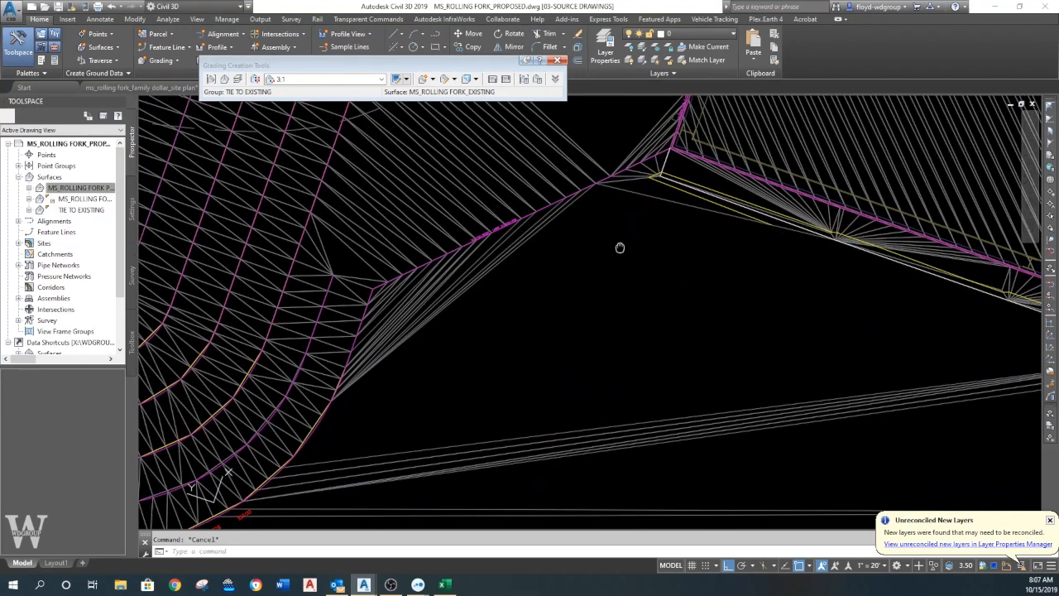
- Draw a polyline from the grading's corner at the pad's southwest corner to the basin's outer feature line
scroll(625, 236, up, 2)
scroll(644, 192, up, 2)
text(pl)
key(Return)
click(659, 162)
middle_drag(424, 329, 662, 203)
middle_drag(468, 316, 649, 166)
scroll(463, 294, up, 3)
scroll(422, 291, up, 4)
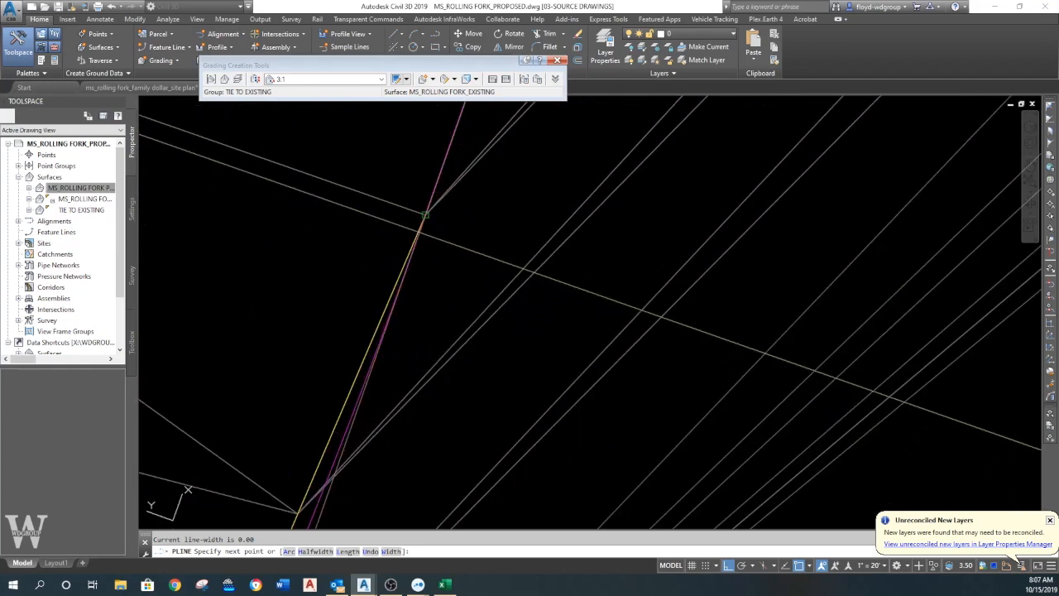
click(431, 196)
key(Escape)
- Match the new polyline's properties to the basin's outer feature line
click(413, 248)
scroll(462, 268, down, 7)
middle_drag(457, 273, 372, 339)
key(Escape)
scroll(414, 324, down, 2)
text(ma)
key(space)
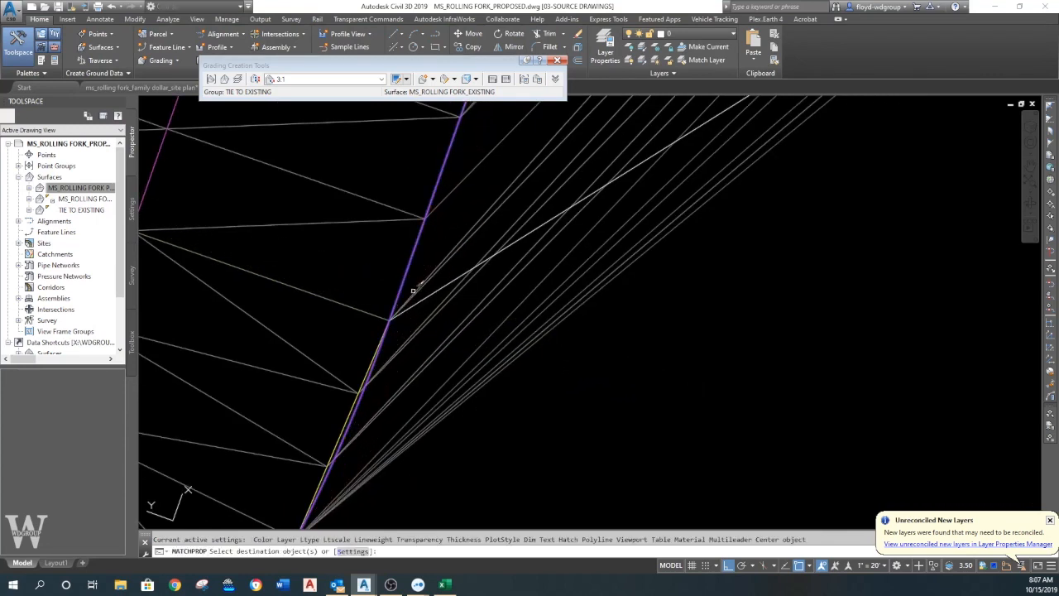
click(422, 297)
key(Return)
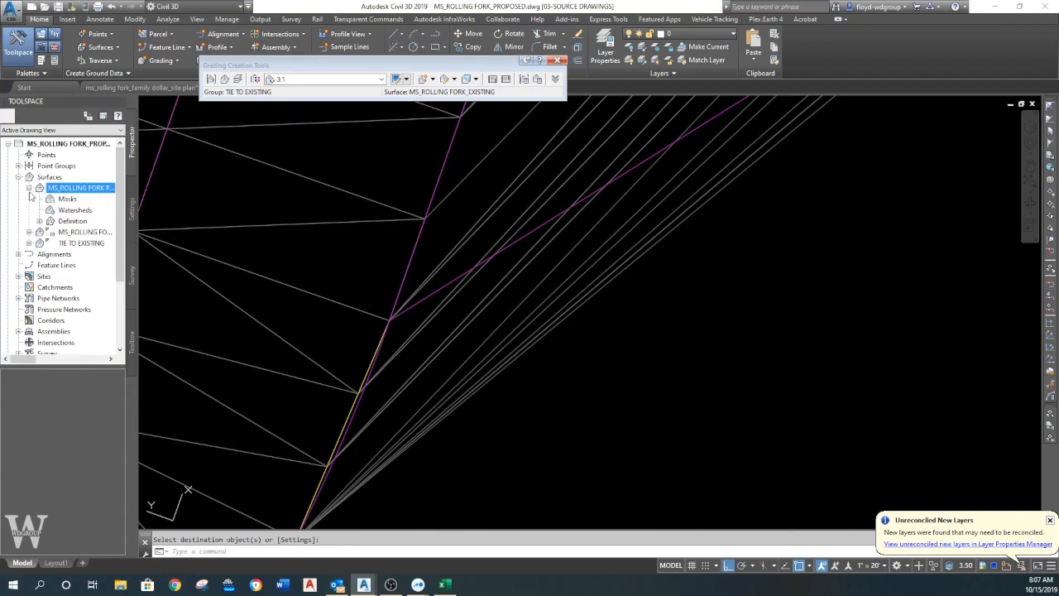
- Add the new polyline to the proposed surface's definition as a breakline
right_click(74, 245)
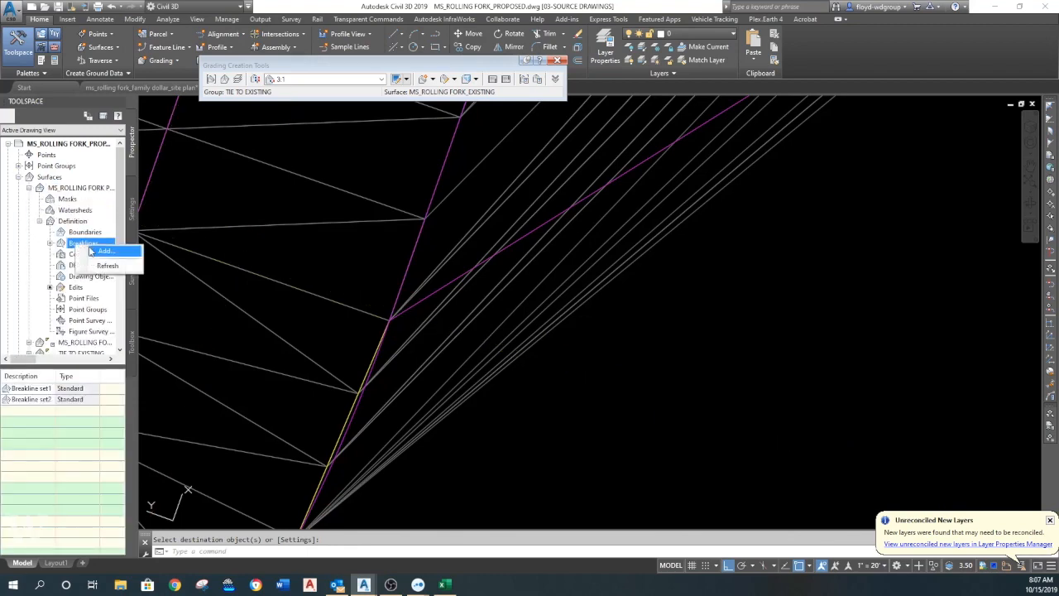
click(91, 251)
key(Return)
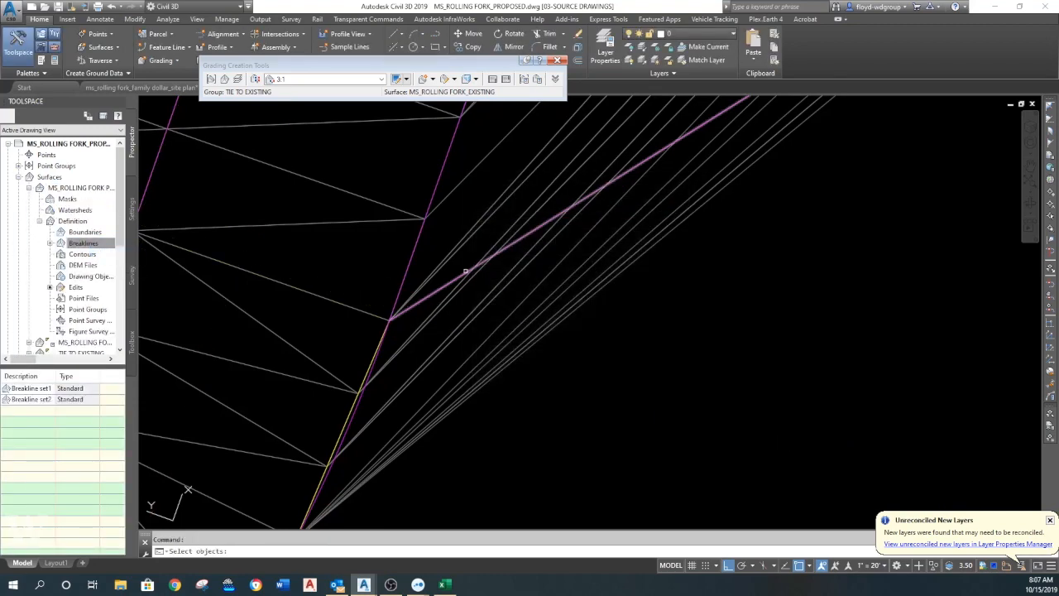
key(Return)
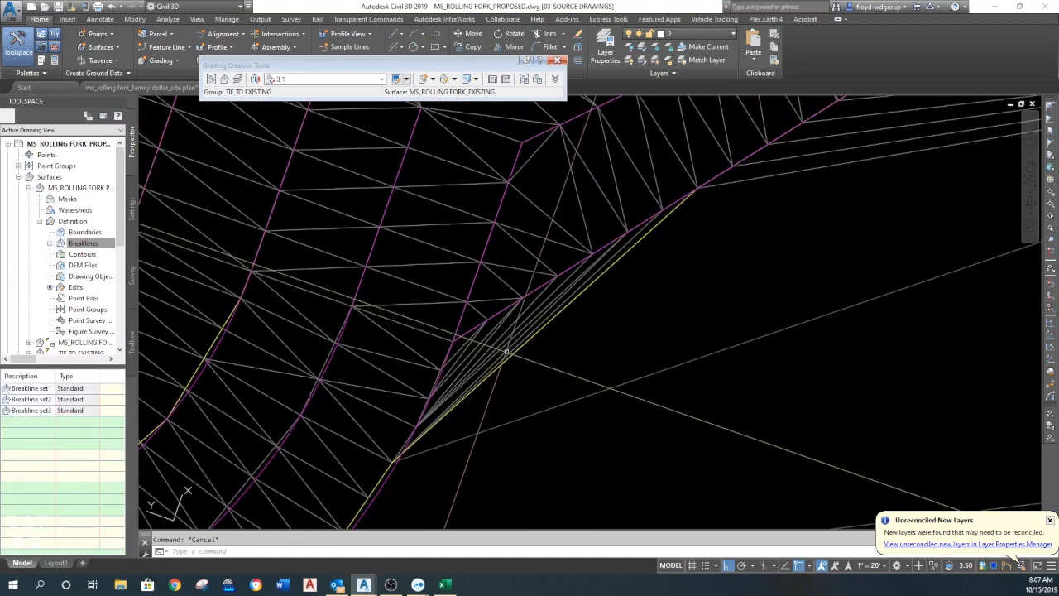
- Delete the proposed surface's stray triangle edges just outside the new breakline between the basin and the pad corner
click(513, 336)
click(242, 54)
click(265, 101)
click(542, 452)
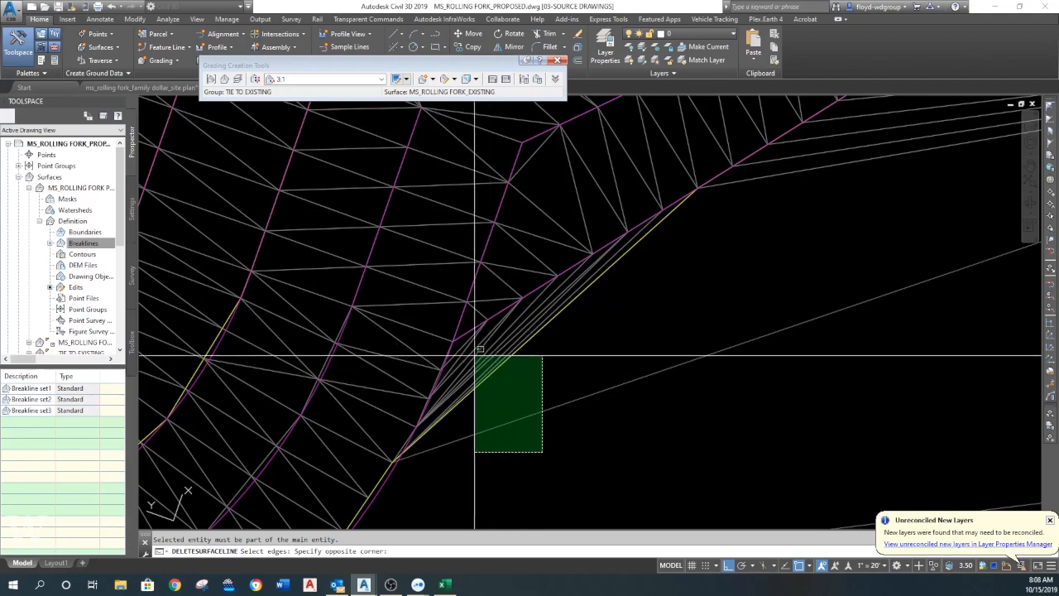
click(456, 349)
scroll(673, 323, up, 2)
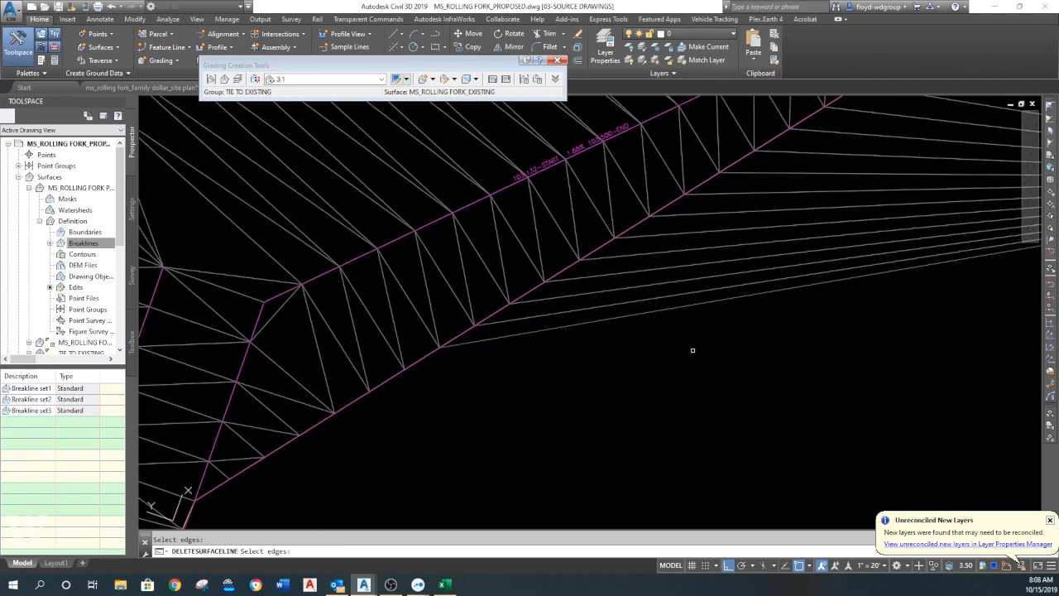
scroll(693, 350, down, 3)
click(746, 377)
click(721, 283)
key(Return)
key(Escape)
scroll(719, 265, down, 2)
key(Escape)
scroll(709, 282, down, 3)
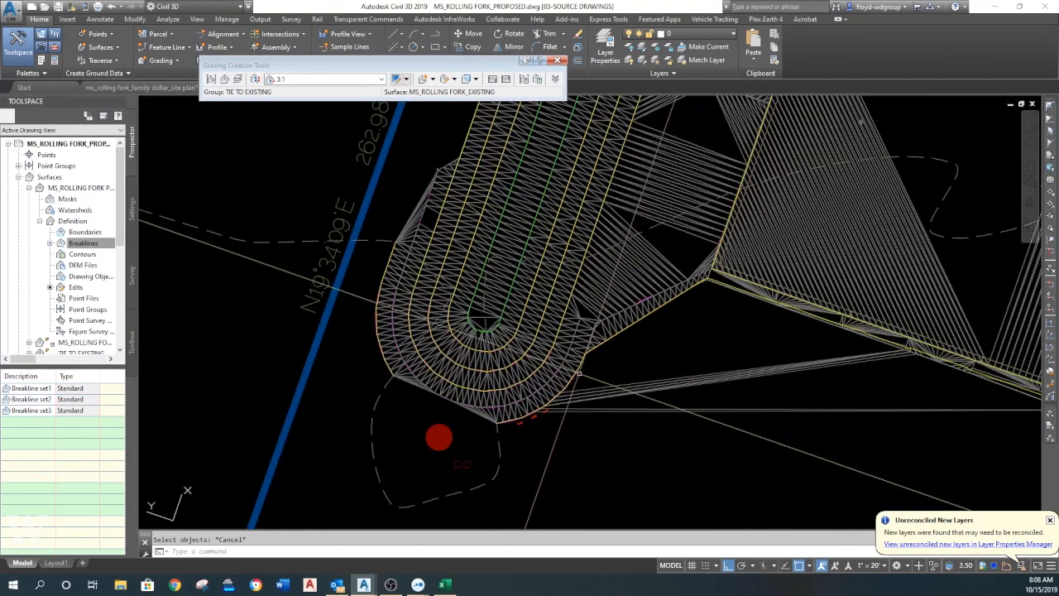
- Delete the long surface edges that span from the basin's south end to the pad's south edge
middle_drag(755, 341, 606, 362)
click(606, 362)
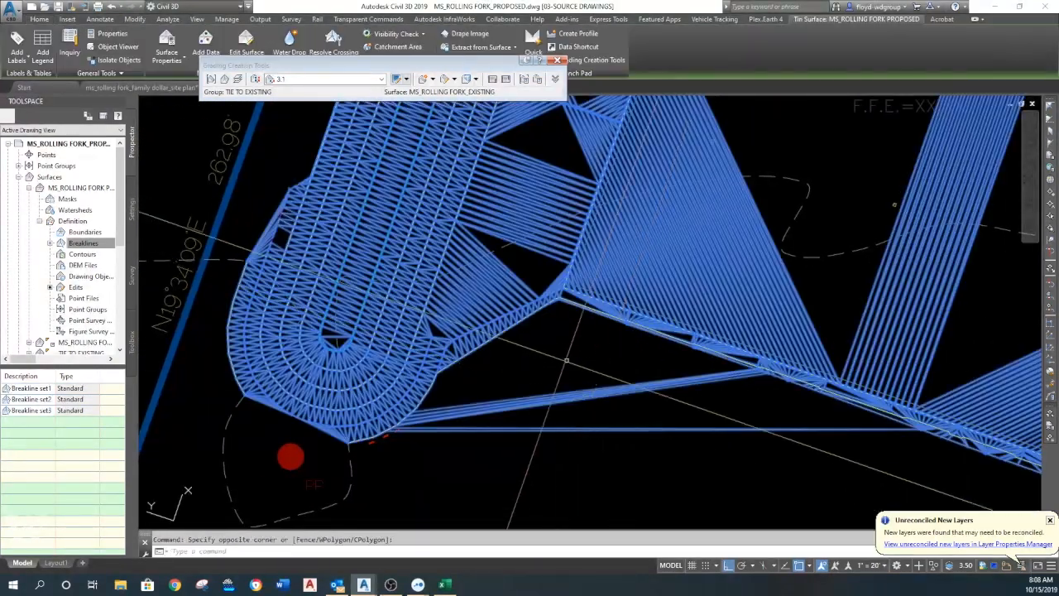
click(267, 107)
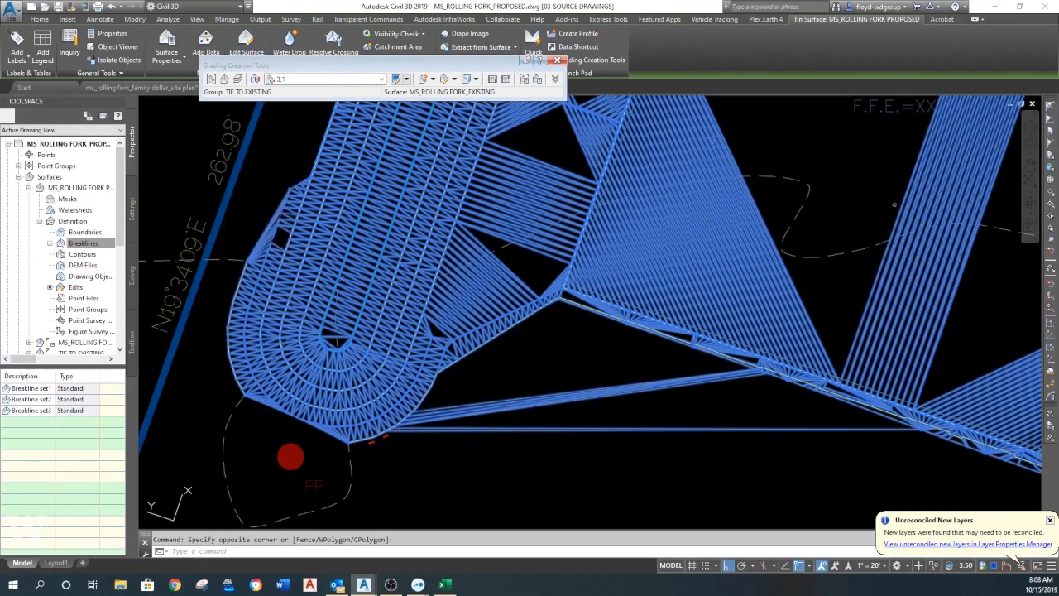
scroll(539, 385, down, 2)
scroll(538, 385, up, 5)
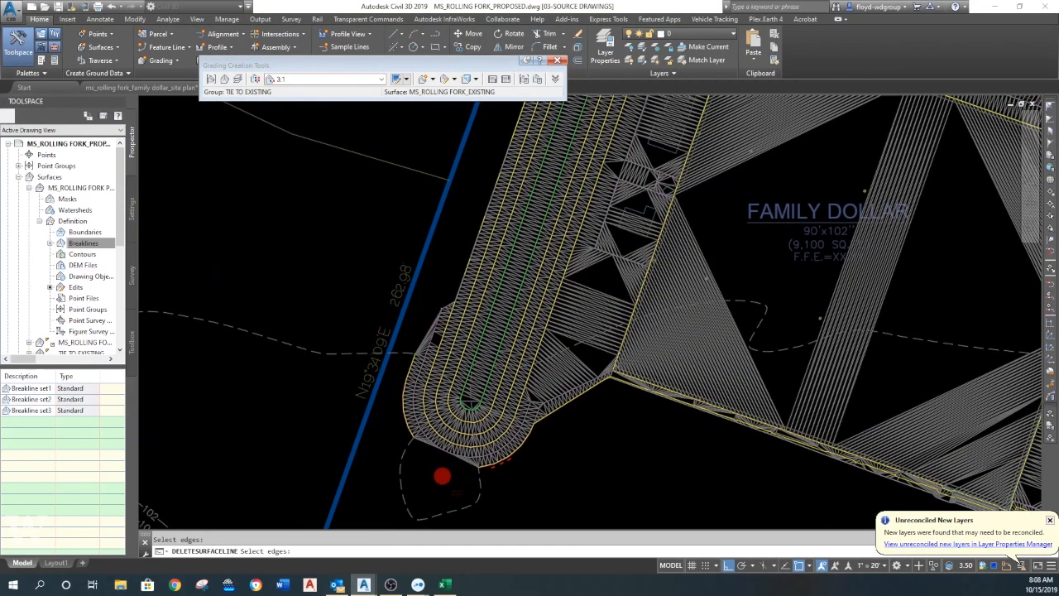
key(Escape)
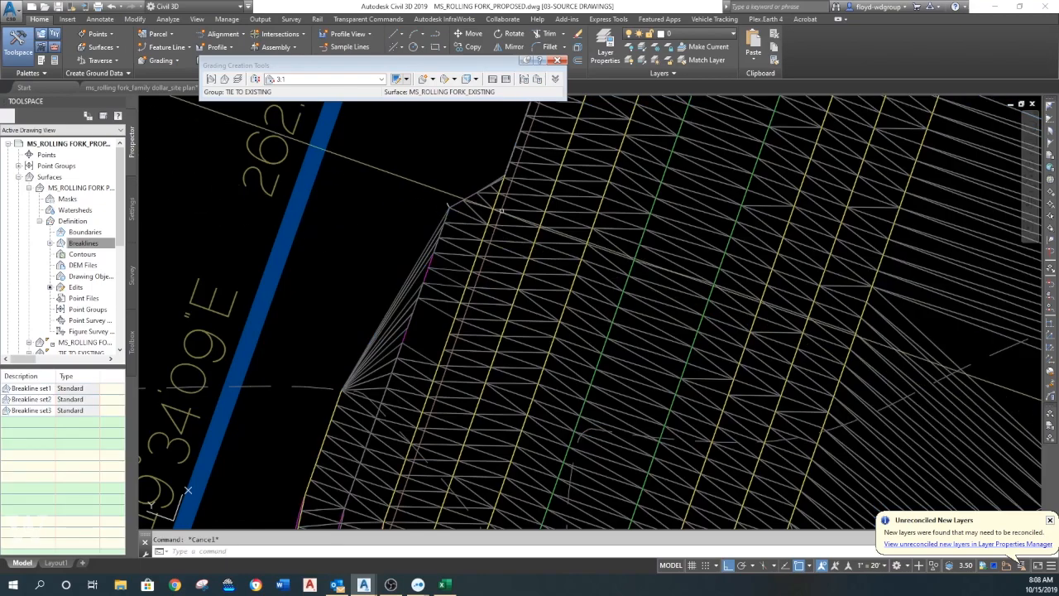
middle_drag(452, 298, 431, 366)
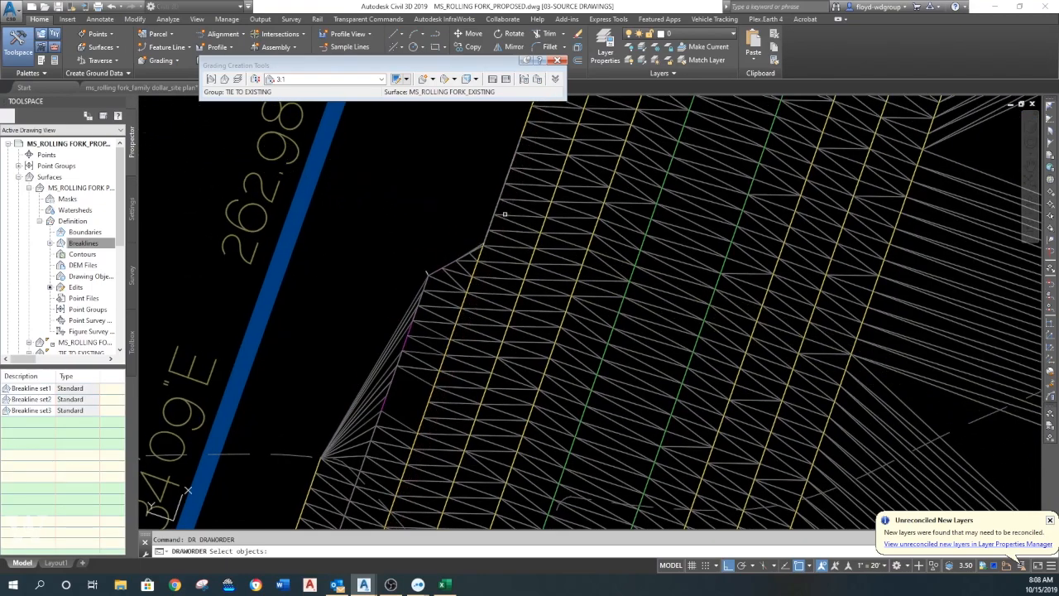
scroll(519, 207, up, 8)
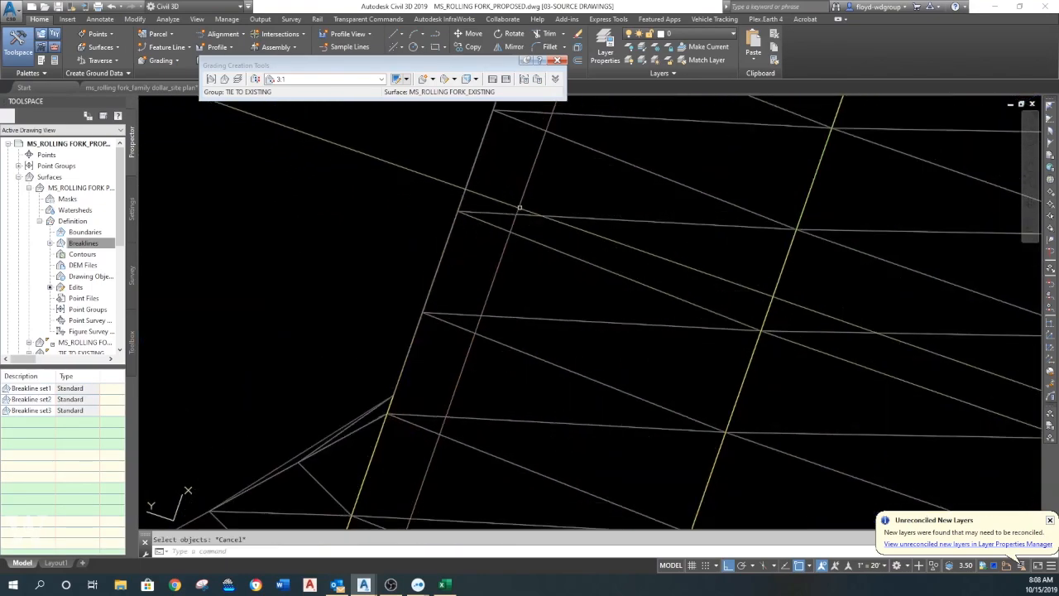
scroll(514, 225, down, 6)
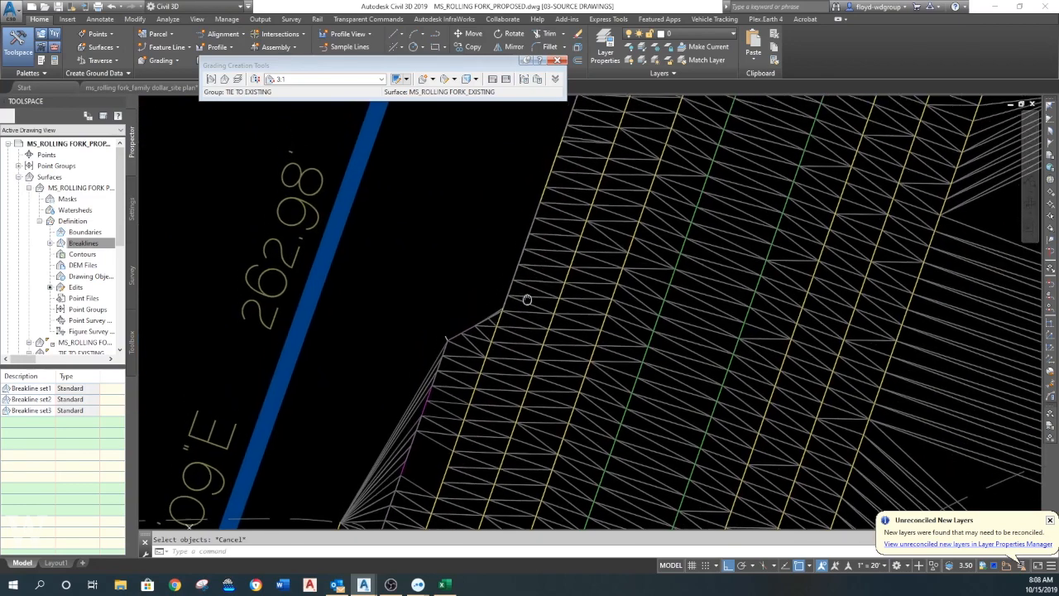
scroll(524, 191, up, 3)
click(553, 233)
key(Escape)
- Set the MS_ROLLING FORK PROPOSED surface's style to OFF in its surface properties
click(554, 233)
right_click(556, 239)
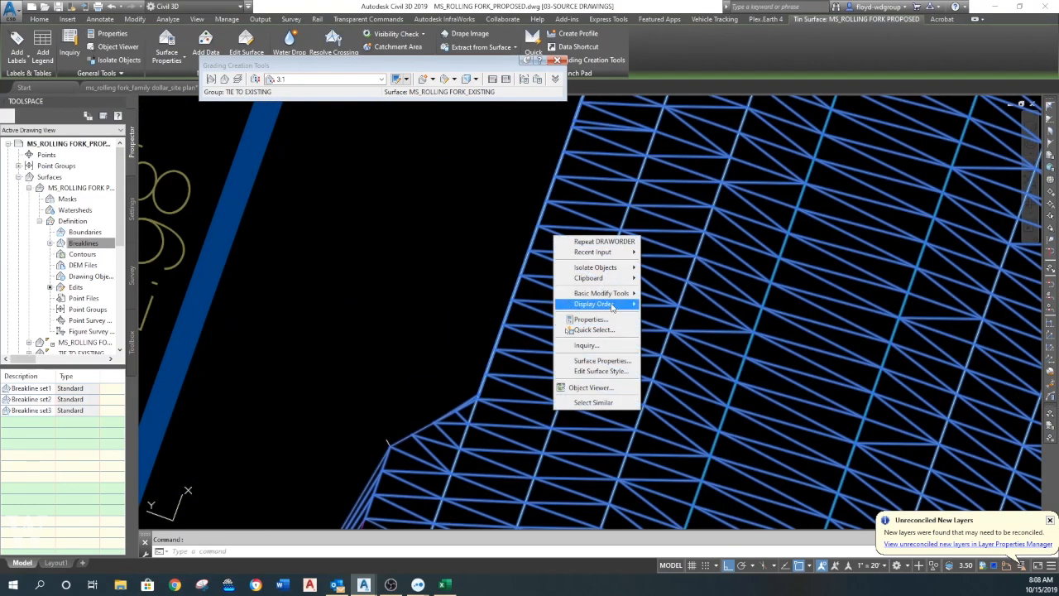
click(609, 362)
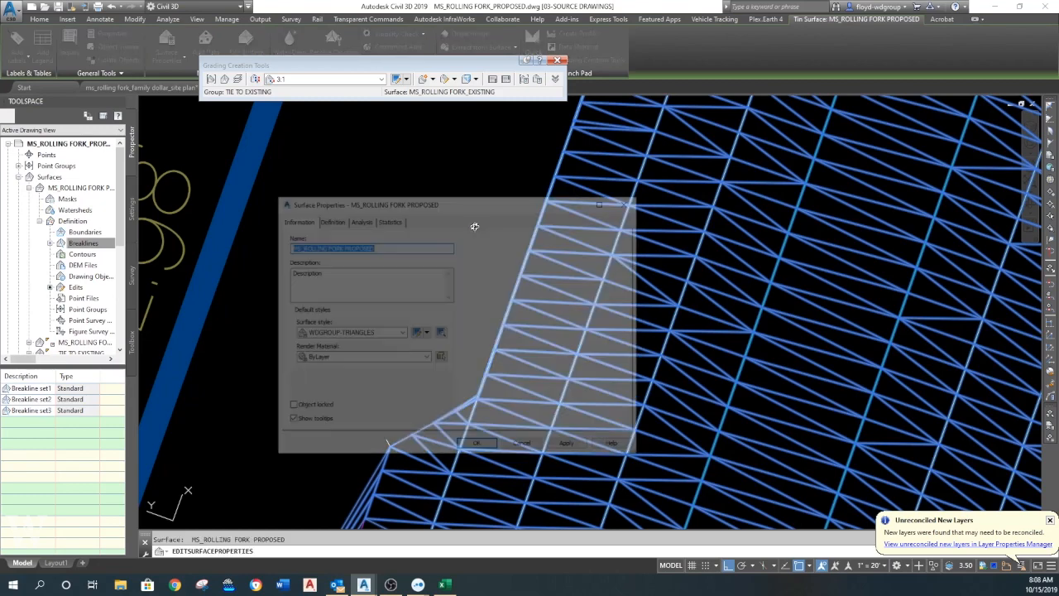
click(342, 333)
click(323, 342)
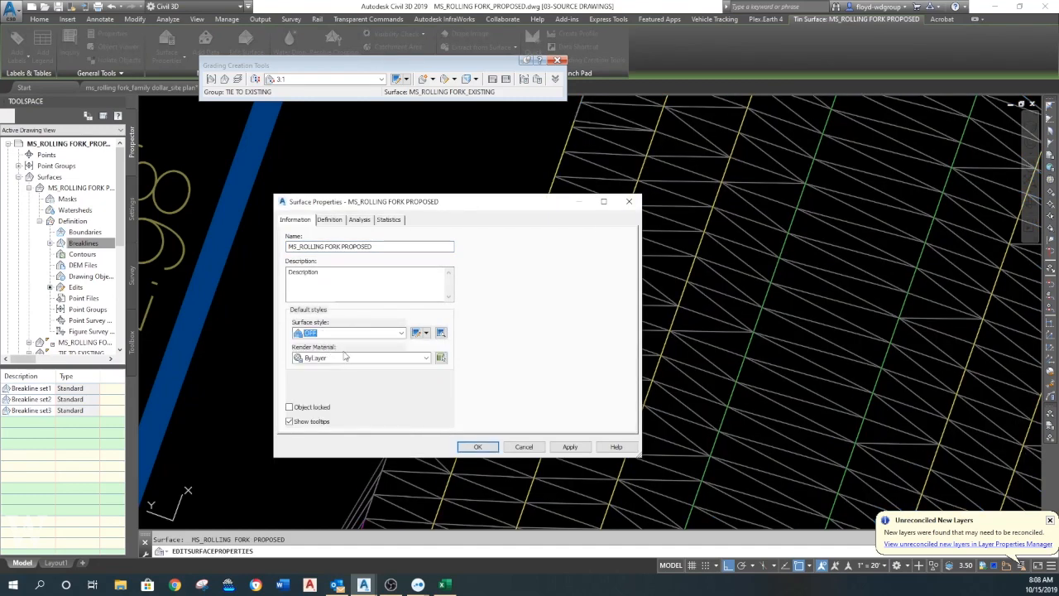
click(477, 447)
- Examine the basin's feature lines and gradings around its ends and the jog on the west edge
scroll(489, 356, up, 5)
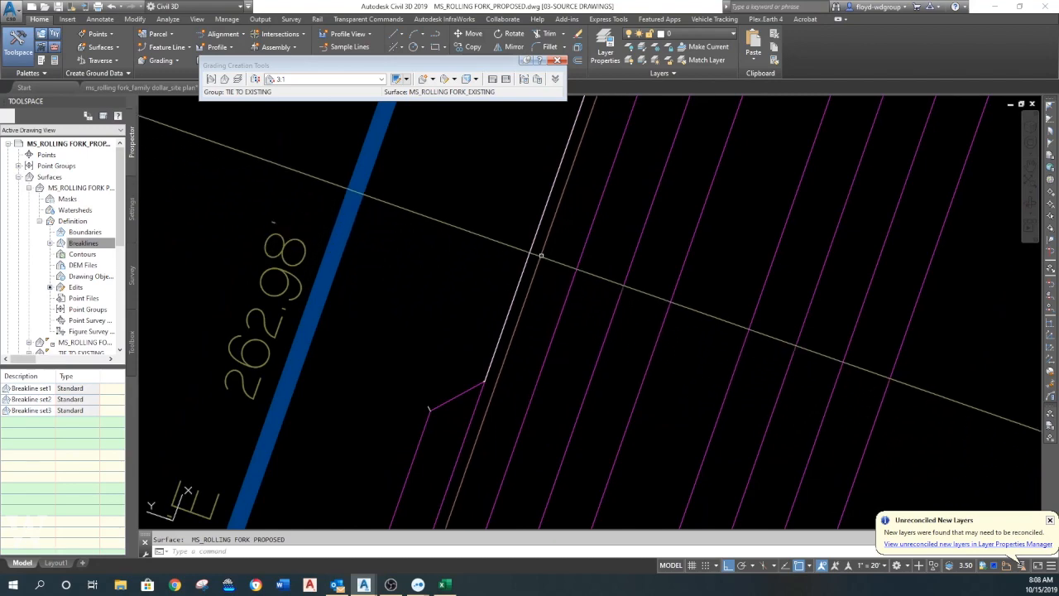
scroll(570, 304, down, 4)
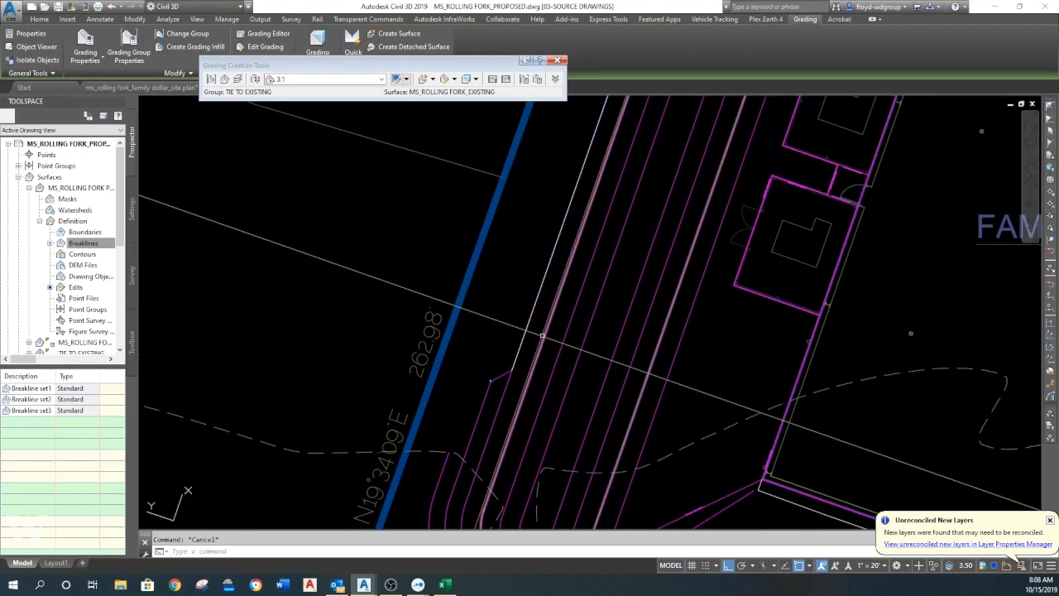
key(Escape)
scroll(579, 294, down, 3)
scroll(612, 187, up, 4)
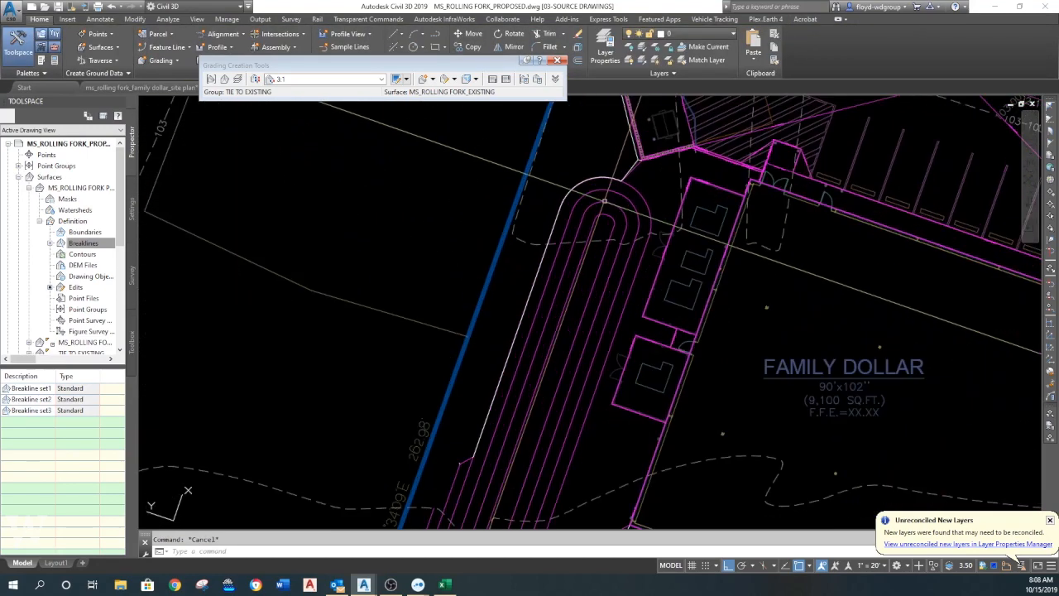
scroll(617, 174, down, 4)
scroll(506, 367, up, 3)
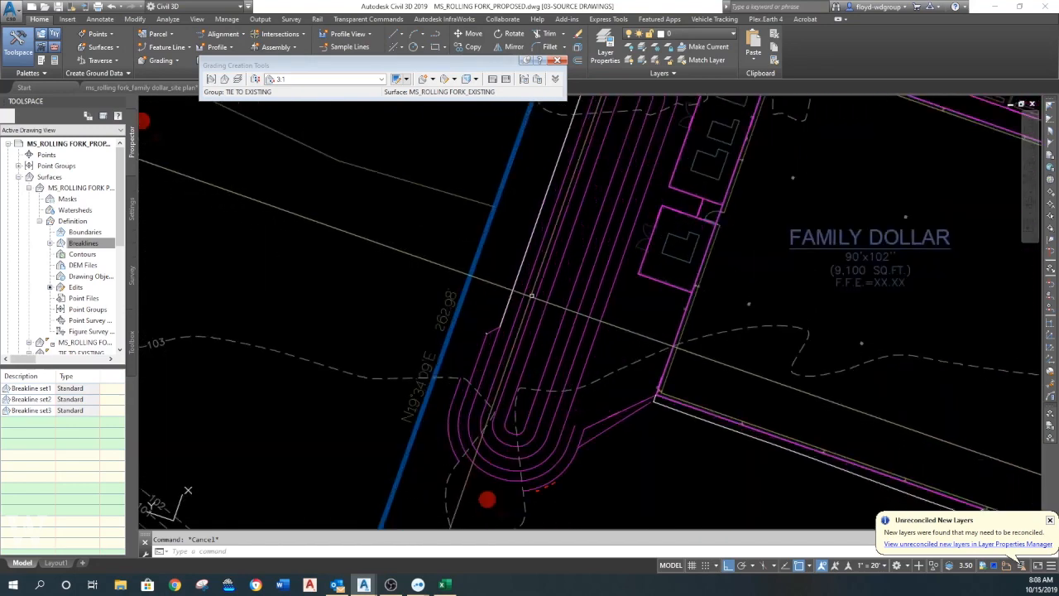
middle_drag(506, 367, 485, 409)
middle_drag(537, 253, 524, 308)
middle_drag(481, 372, 526, 235)
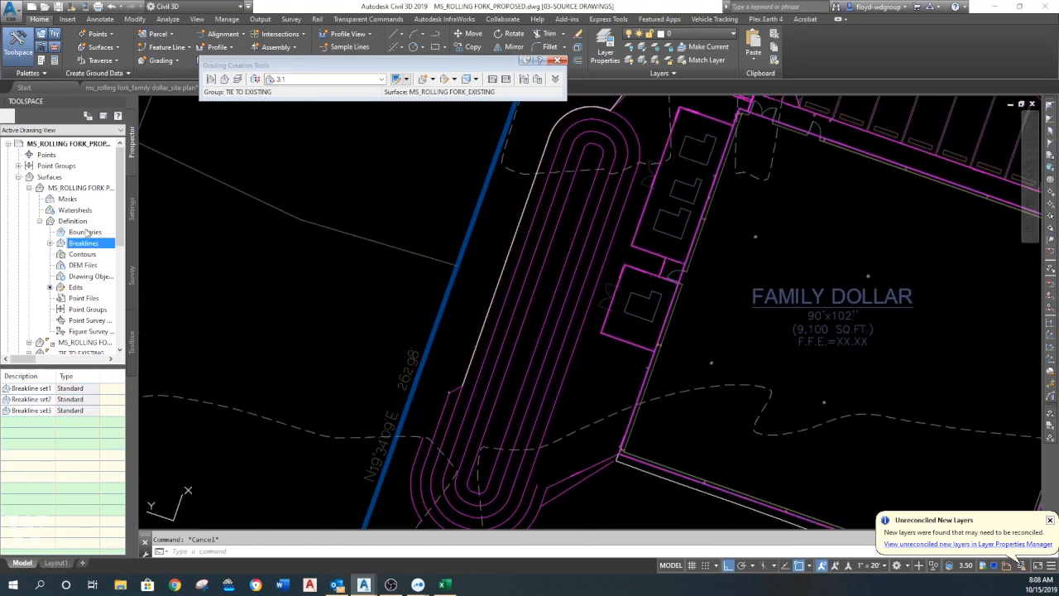
- Set the MS_ROLLING FORK PROPOSED surface's style to WDGROUP-FINAL CONTOURS in its surface properties
right_click(82, 191)
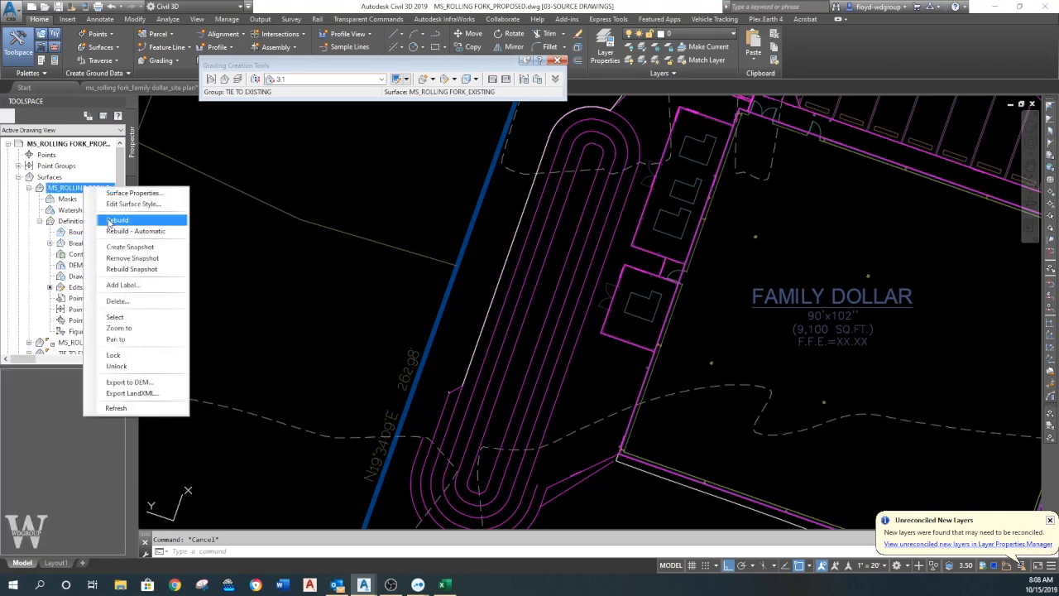
click(124, 193)
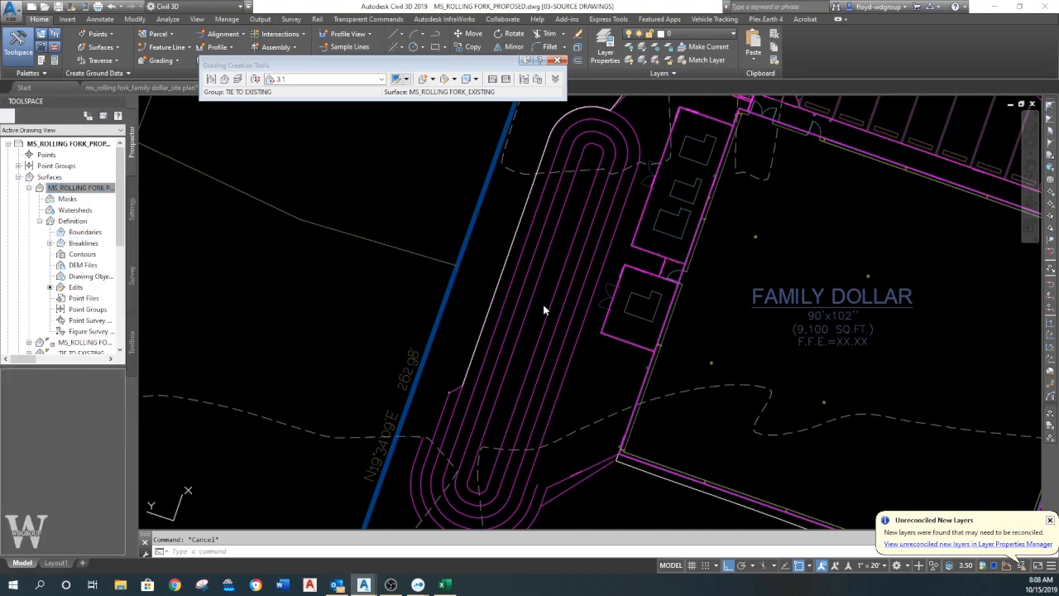
click(348, 333)
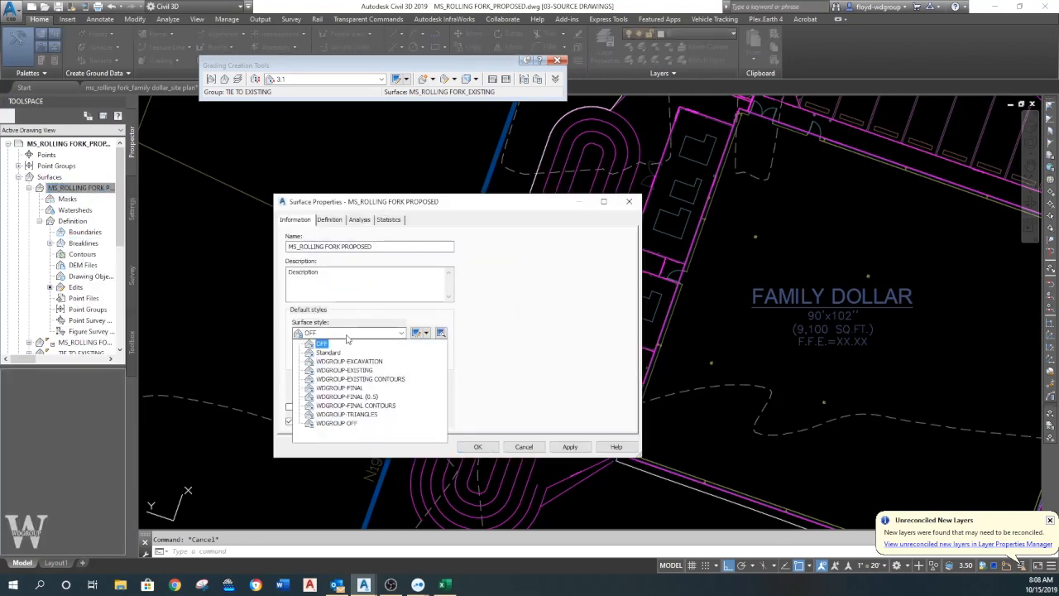
click(355, 415)
click(478, 447)
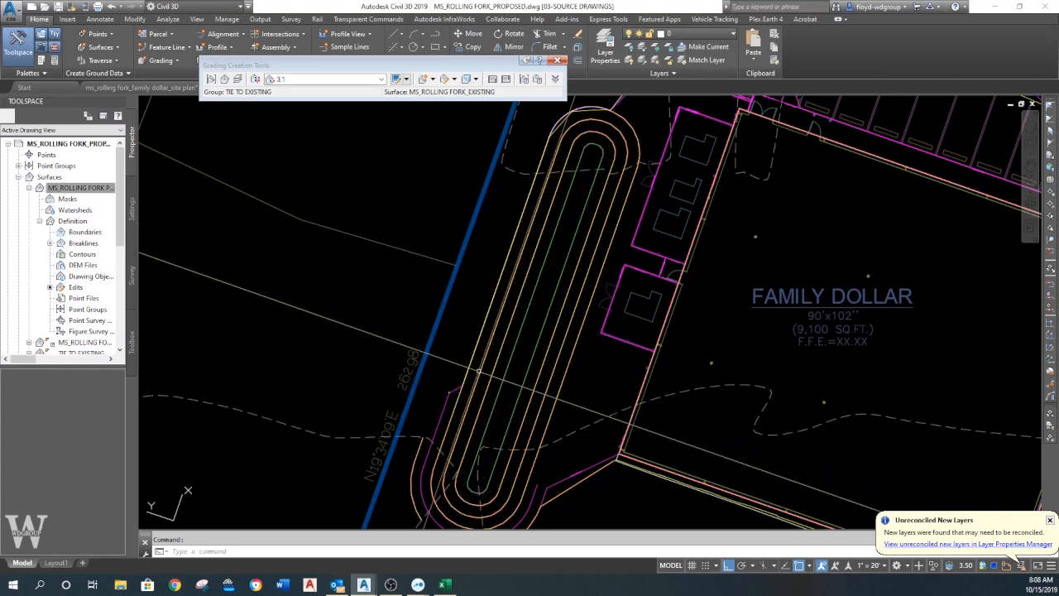
- Examine the proposed contours along the basin, at its south end, the pad corner and the rounded north end
scroll(479, 368, up, 3)
scroll(549, 321, down, 2)
middle_drag(554, 296, 536, 309)
scroll(536, 309, up, 4)
scroll(513, 320, up, 3)
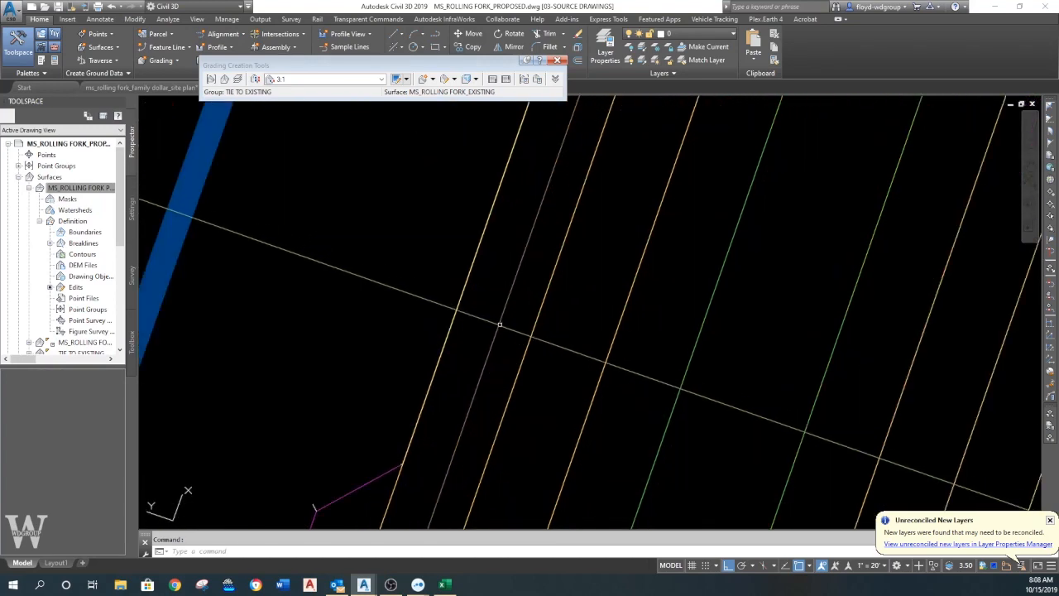
scroll(535, 162, down, 4)
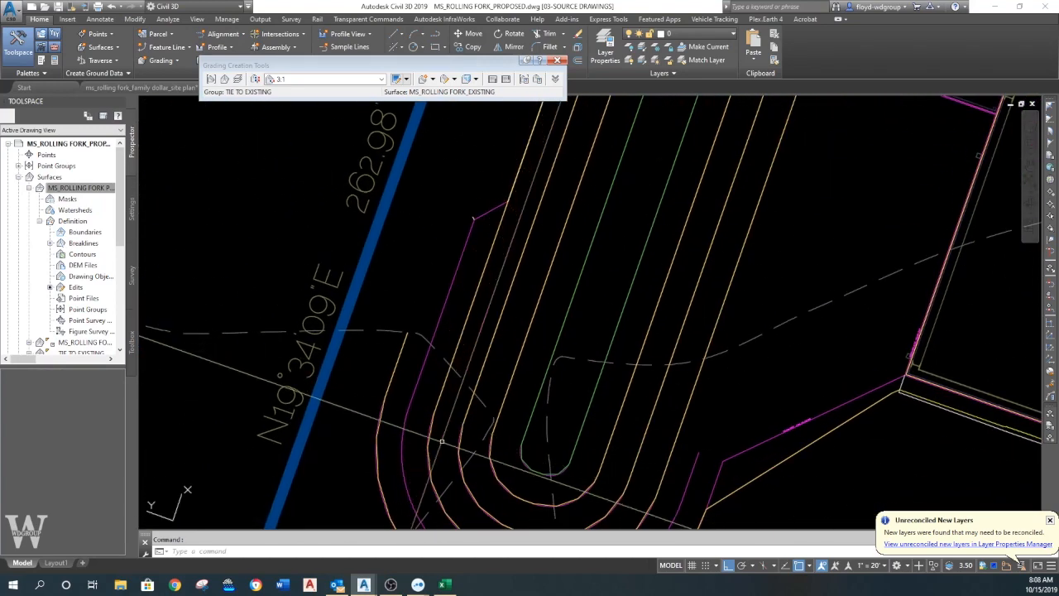
middle_drag(440, 434, 434, 291)
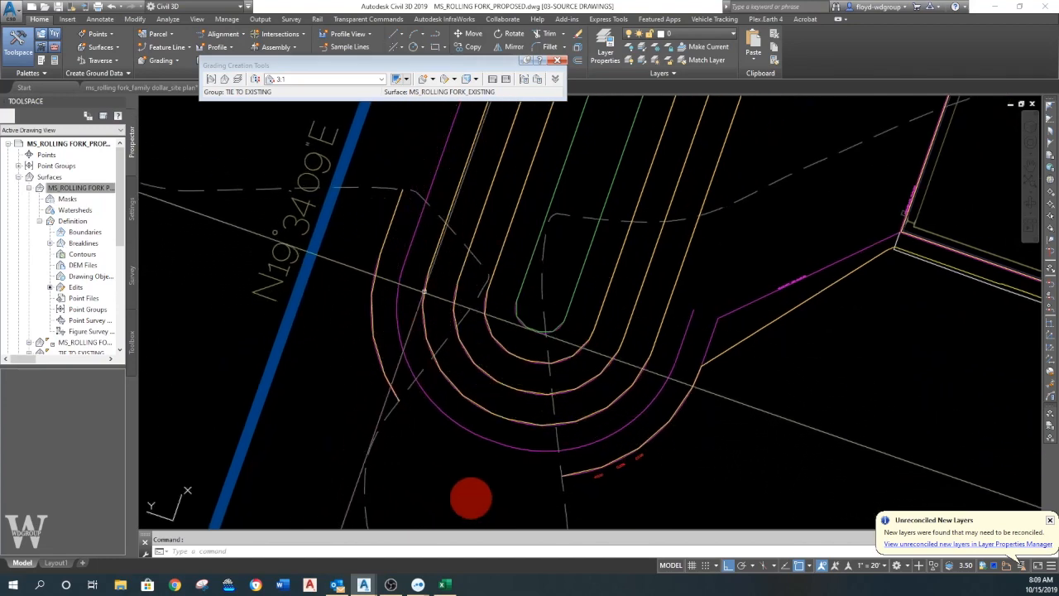
middle_drag(538, 283, 406, 284)
scroll(405, 285, down, 2)
middle_drag(581, 307, 576, 314)
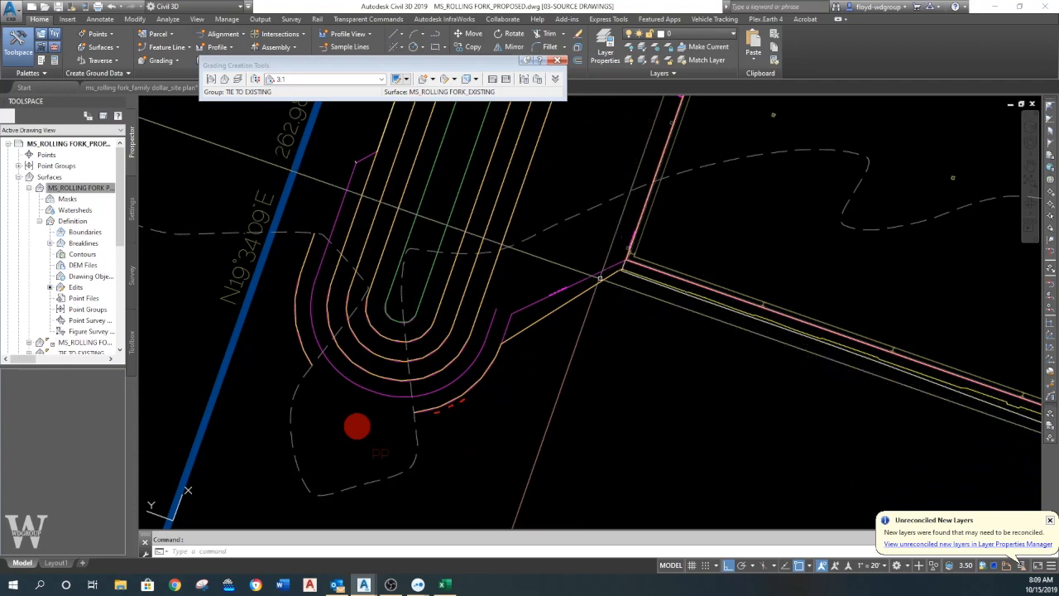
scroll(599, 278, down, 2)
middle_drag(545, 280, 518, 351)
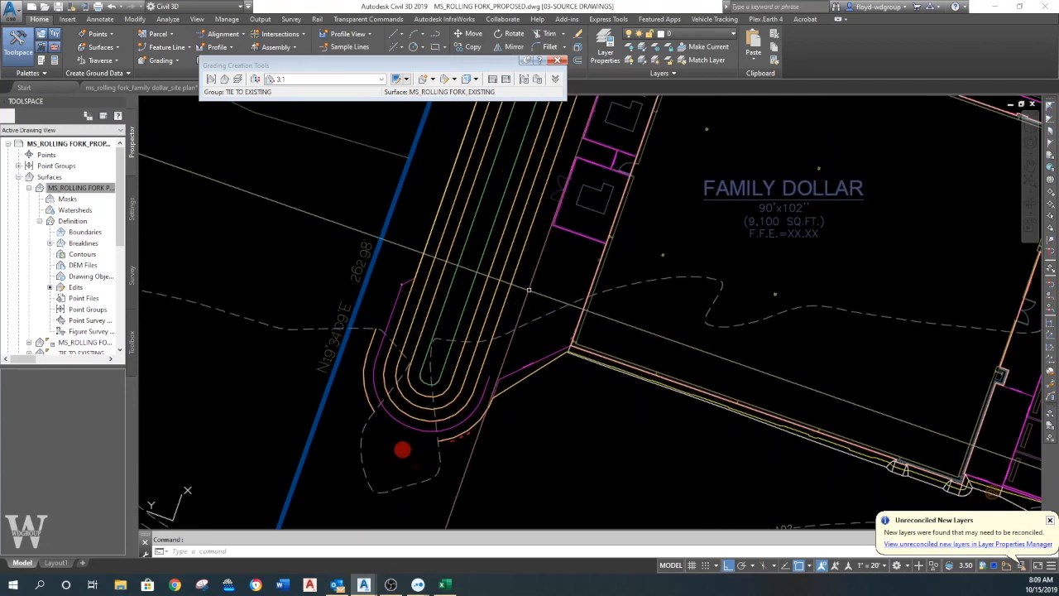
middle_drag(553, 158, 473, 378)
middle_drag(507, 257, 513, 331)
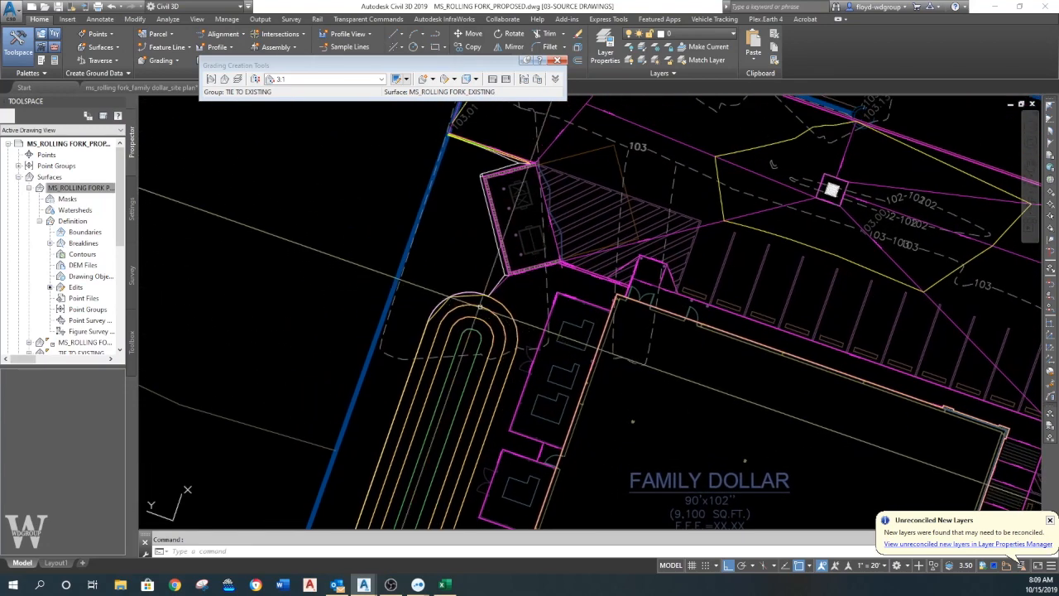
scroll(460, 302, up, 6)
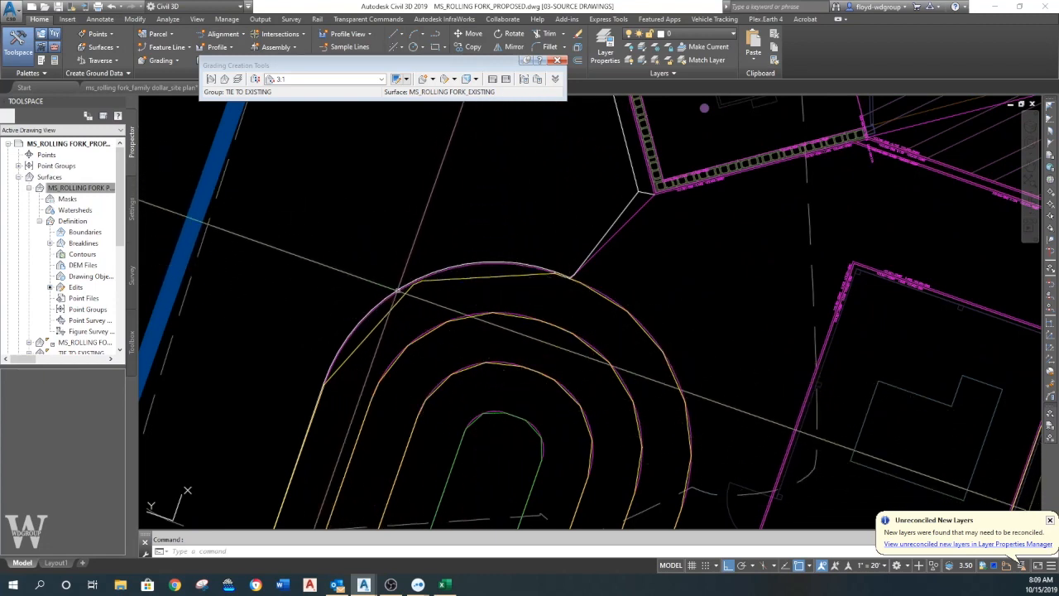
middle_drag(540, 317, 527, 283)
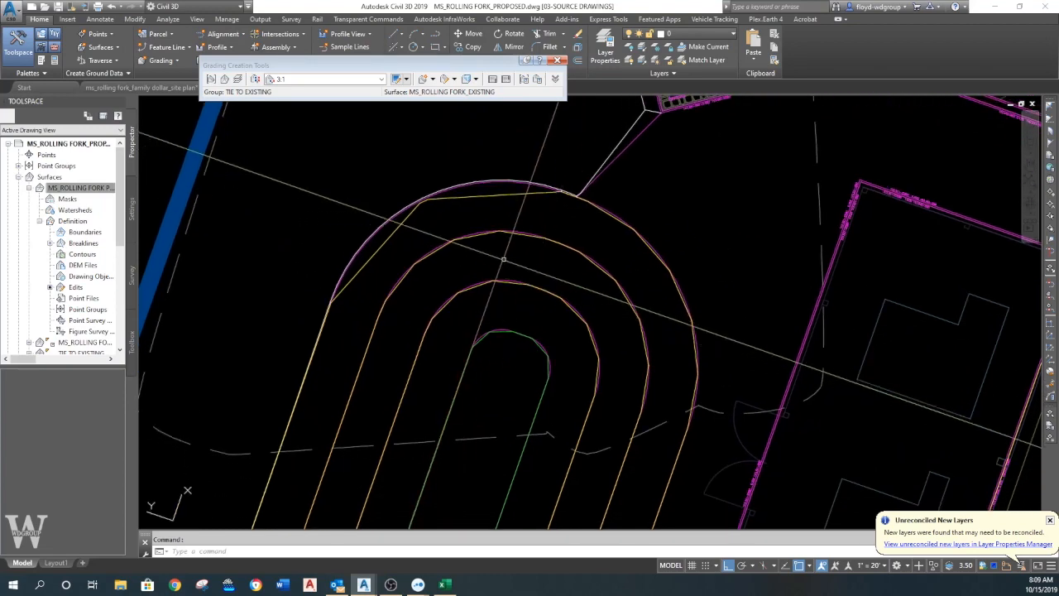
click(169, 49)
click(190, 72)
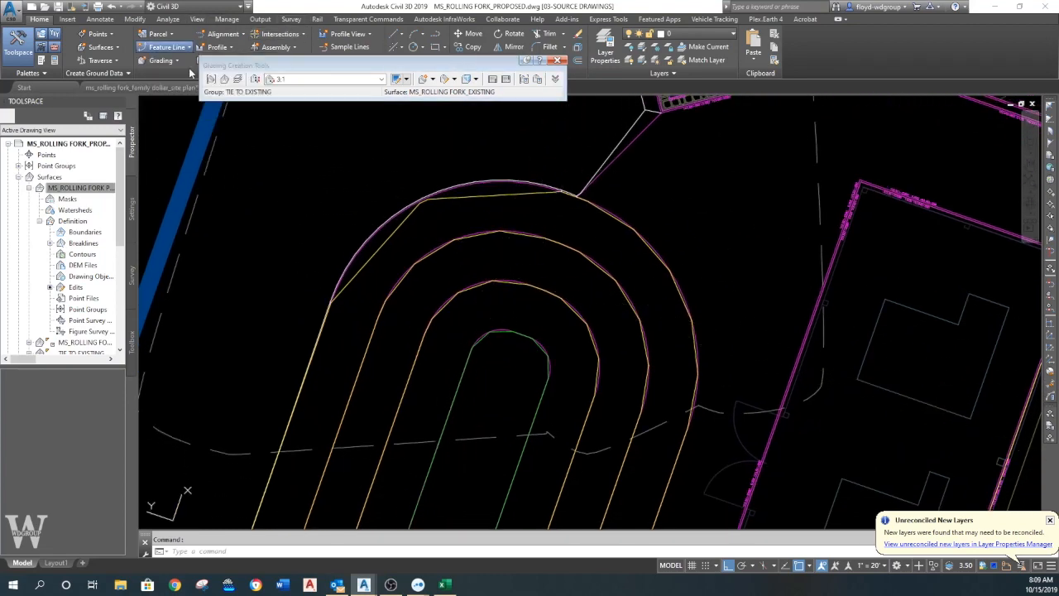
click(419, 392)
scroll(478, 334, up, 2)
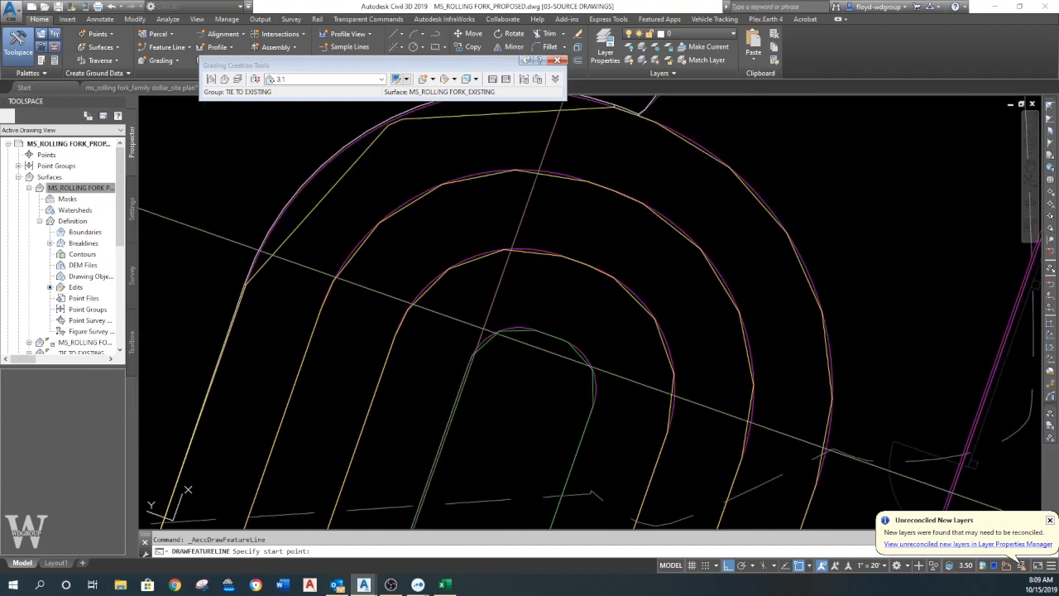
click(499, 331)
key(Return)
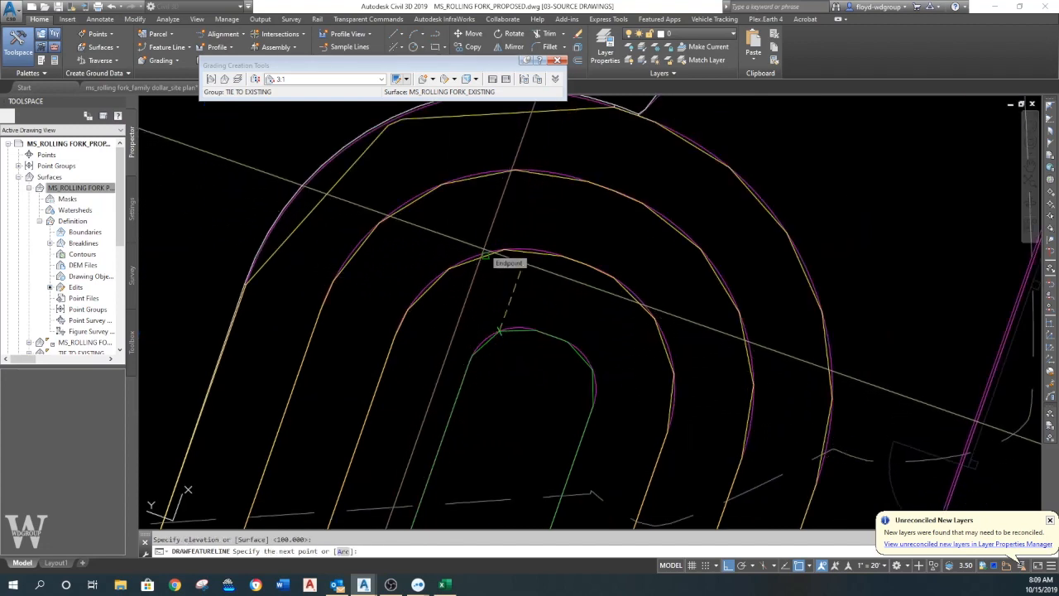
key(Escape)
- Start a feature line on the basin's innermost ring at elevation 100 and run it to the nearest point on the second ring at 101
key(Return)
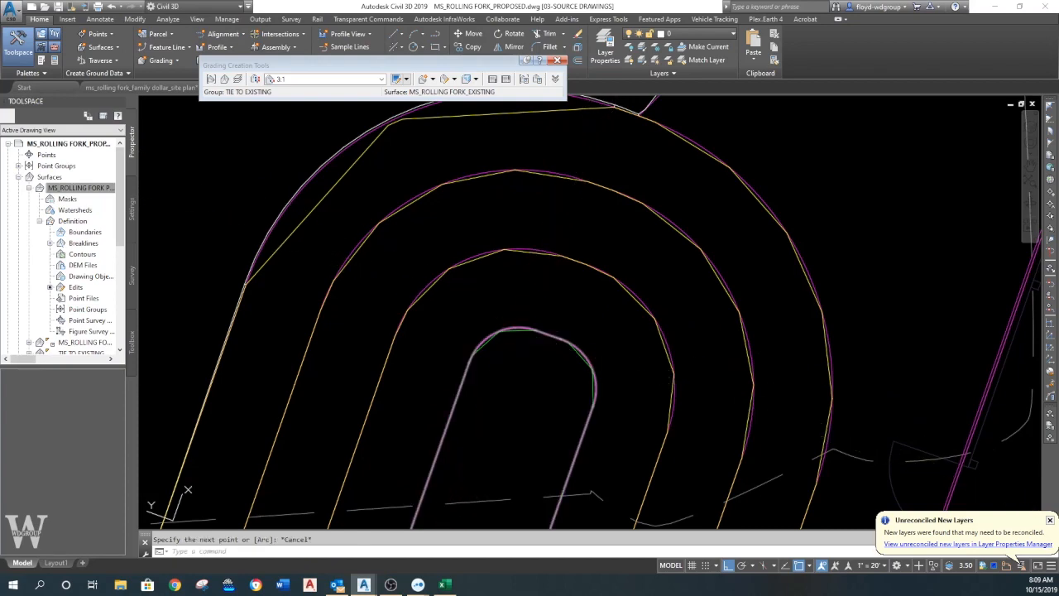
click(420, 392)
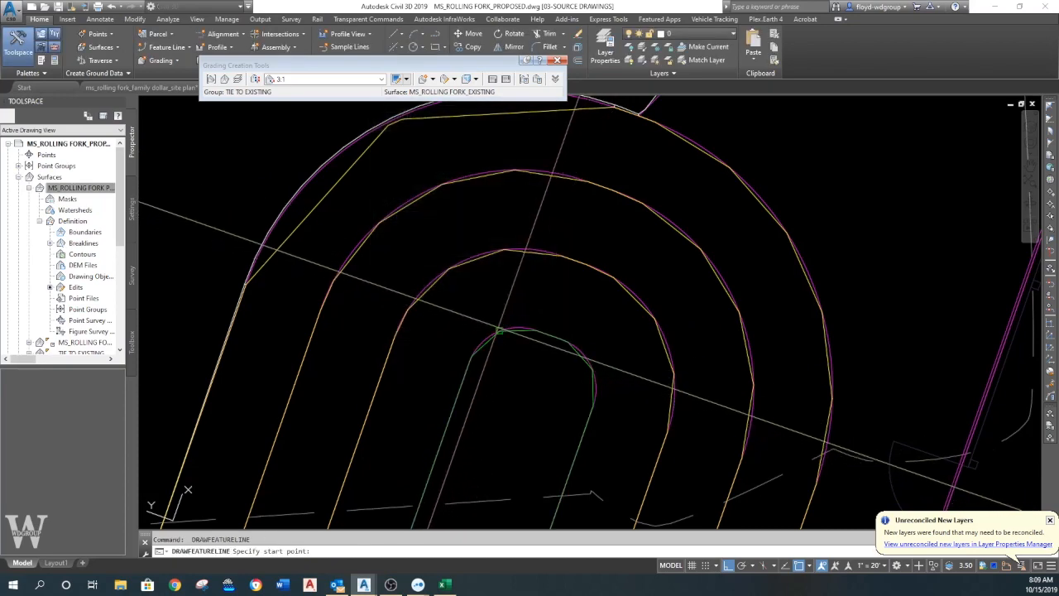
click(489, 235)
key(Return)
text(NEA)
key(Return)
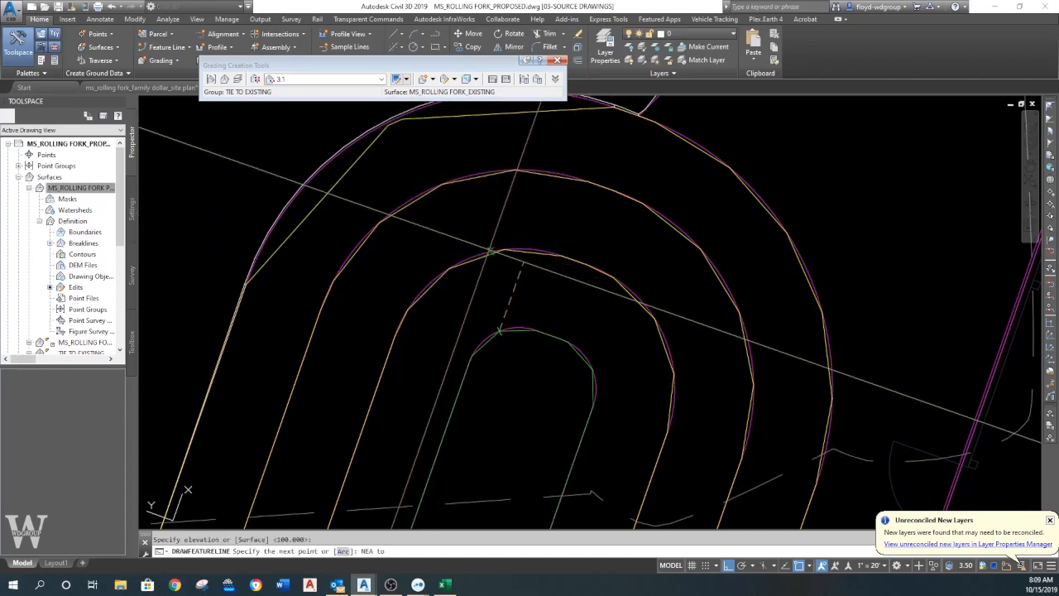
key(Return)
- Continue the feature line north to the nearest point on the third ring at elevation 102 and finish it on the outer ring
text(nea)
key(Return)
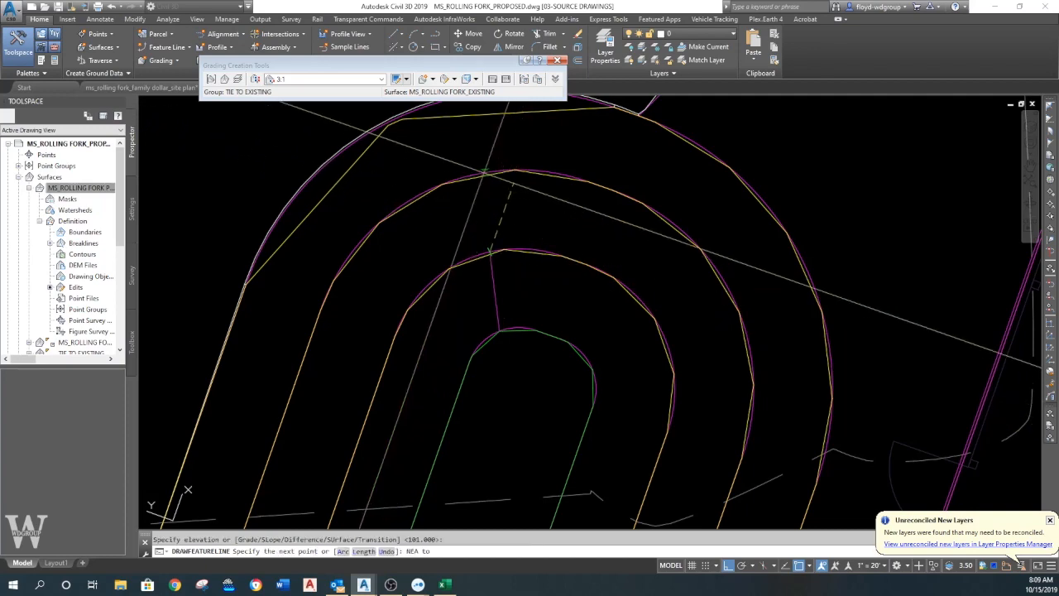
click(485, 175)
middle_drag(496, 156, 524, 290)
key(Return)
text(nea)
key(Return)
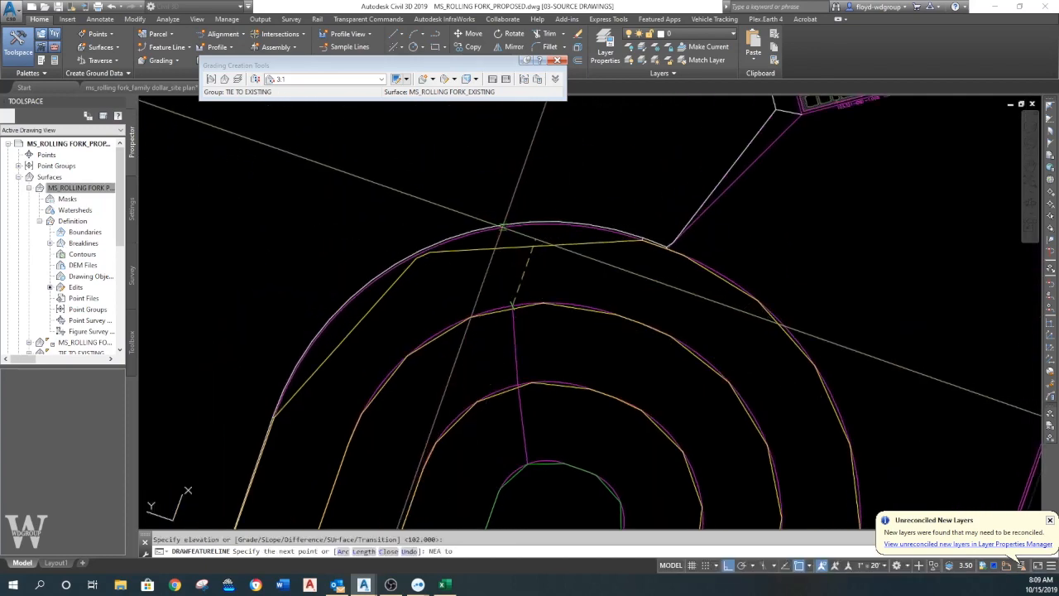
key(Return)
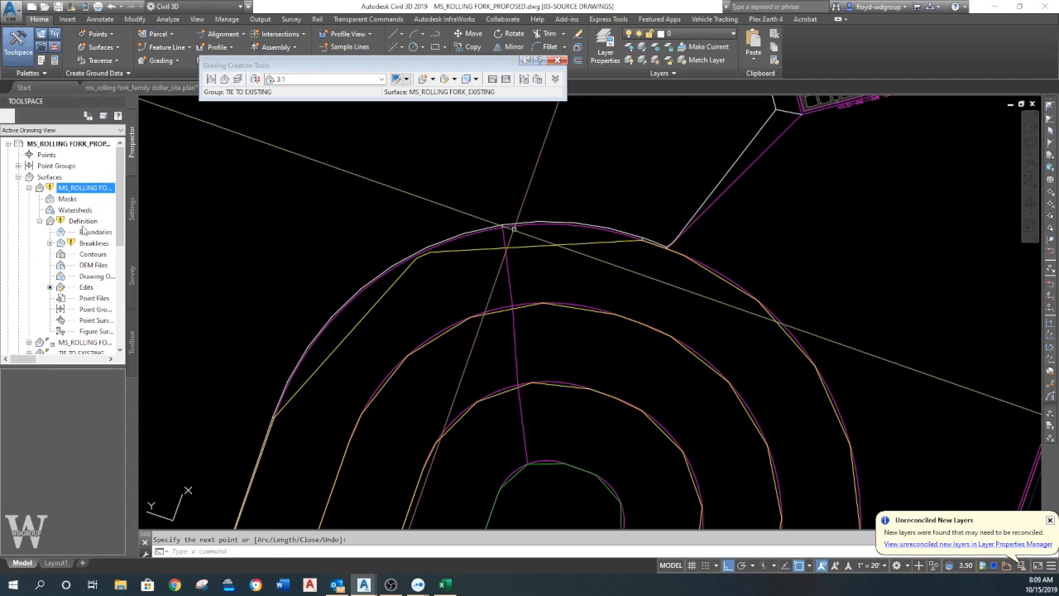
- Add the feature line across the basin's north end to the proposed surface as a Standard breakline
right_click(93, 245)
click(103, 246)
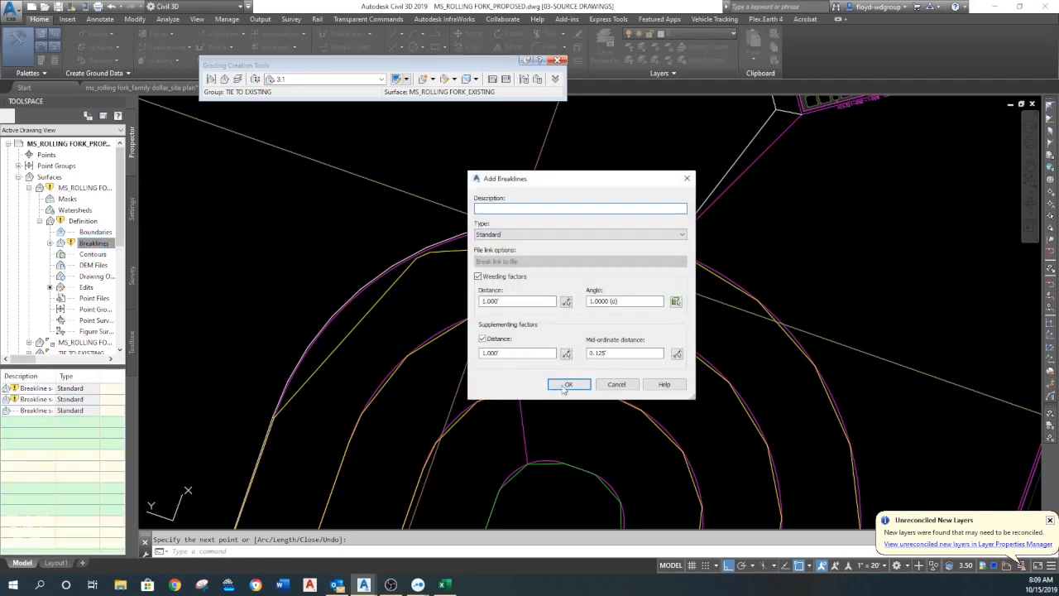
click(570, 386)
click(521, 364)
key(Return)
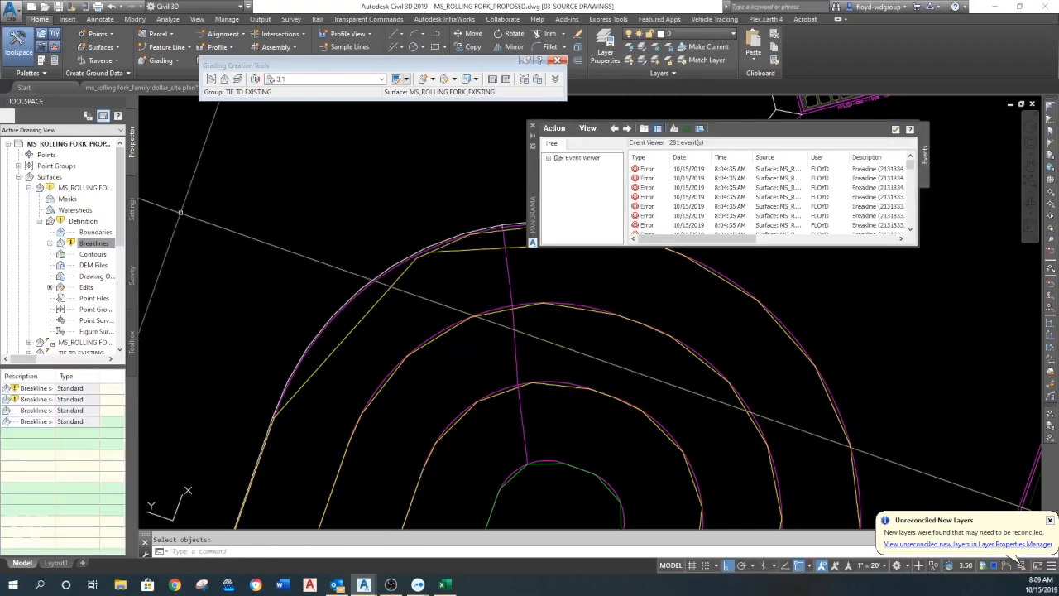
- Rebuild the proposed surface and close the event viewer
click(91, 189)
right_click(95, 191)
click(157, 223)
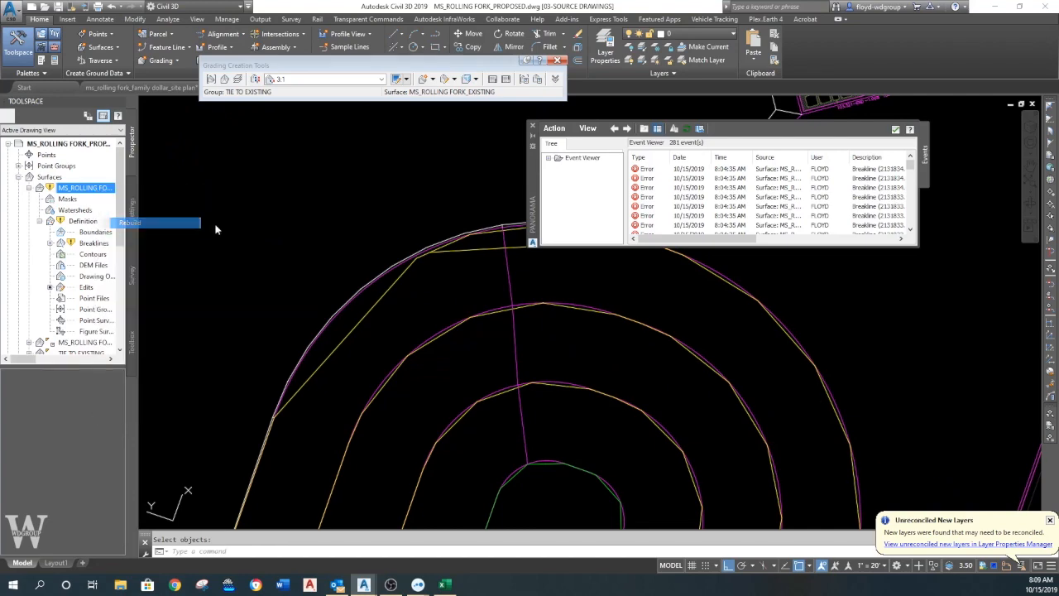
click(532, 125)
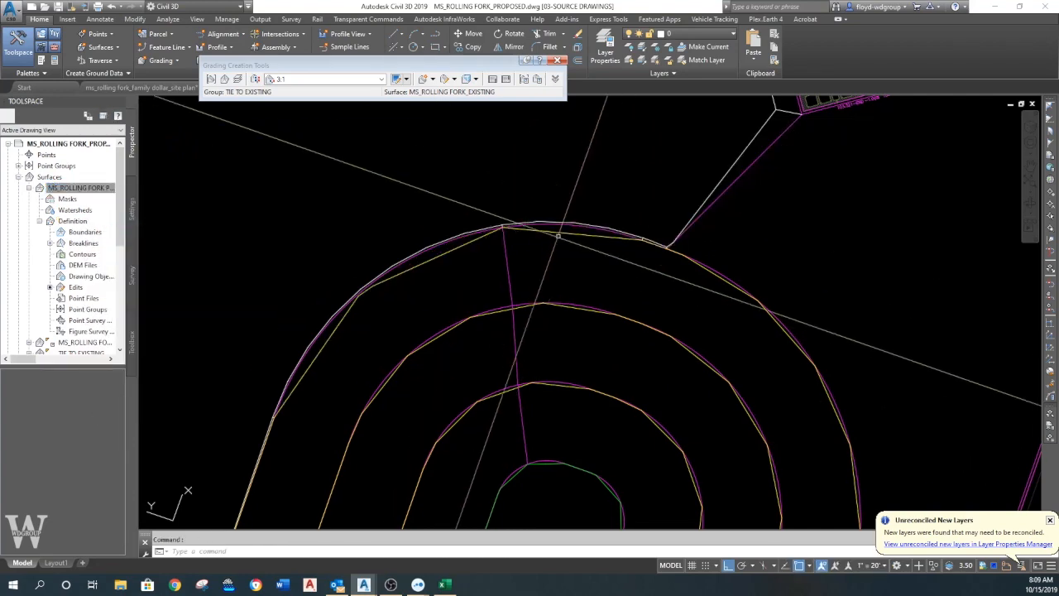
- Close the Grading Creation Tools, then close the MS_ROLLING FORK_PROPOSED drawing and save its changes
scroll(497, 231, down, 6)
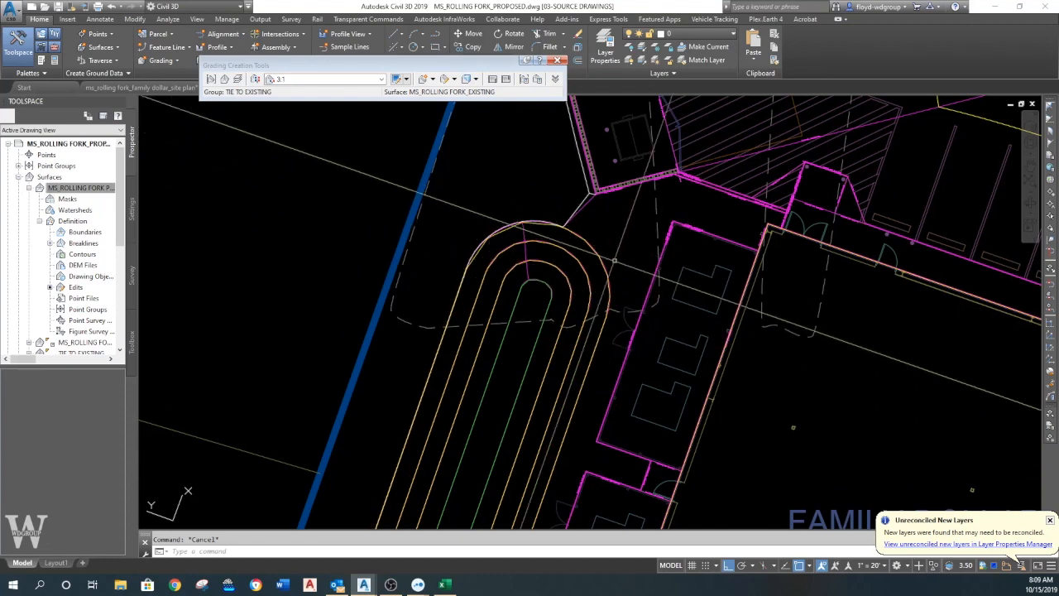
scroll(526, 221, down, 1)
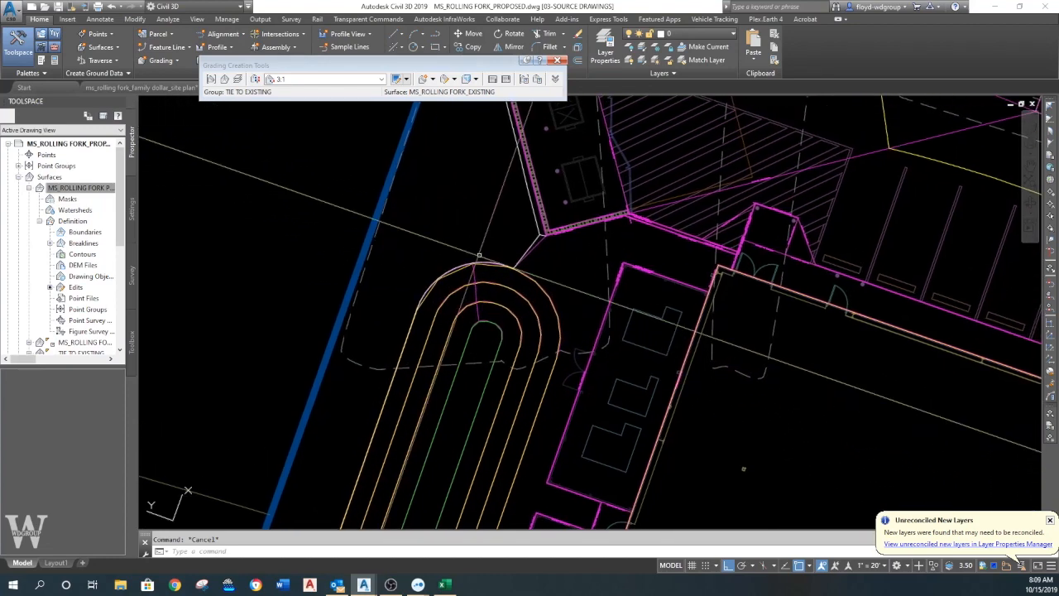
scroll(538, 217, down, 2)
scroll(541, 215, down, 2)
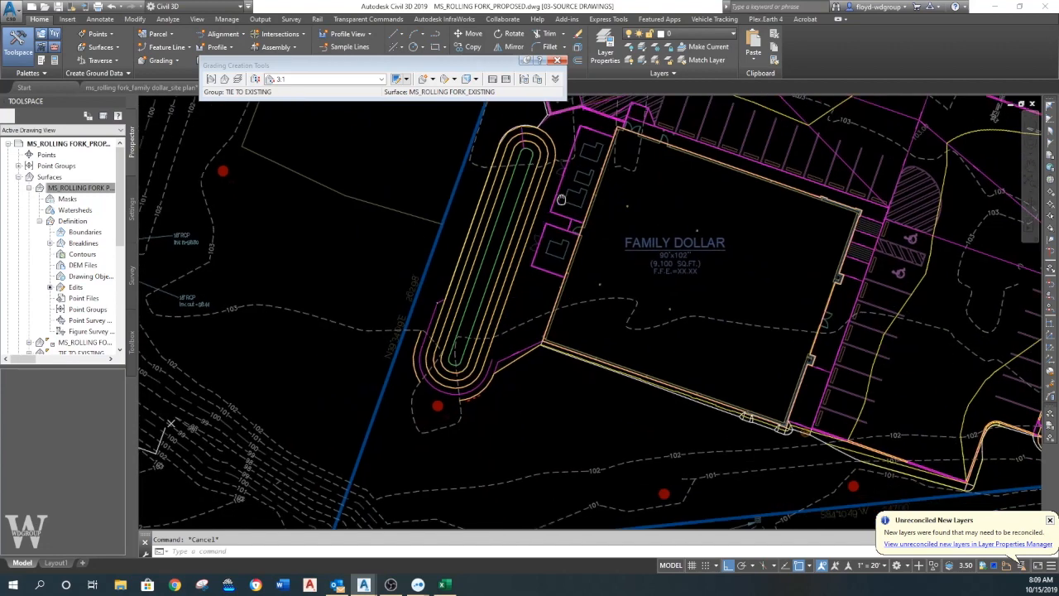
click(558, 60)
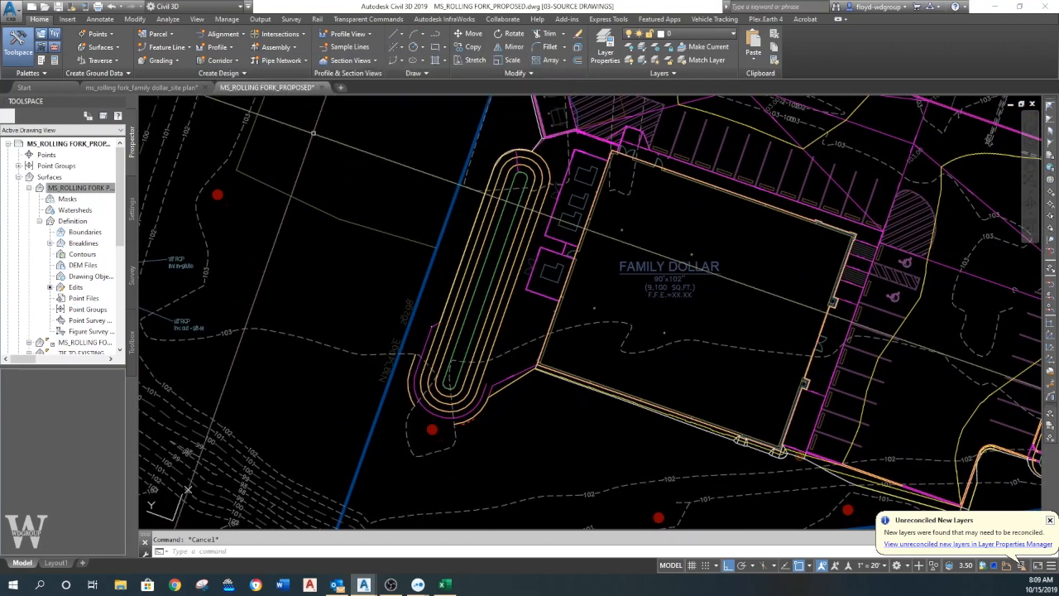
click(321, 88)
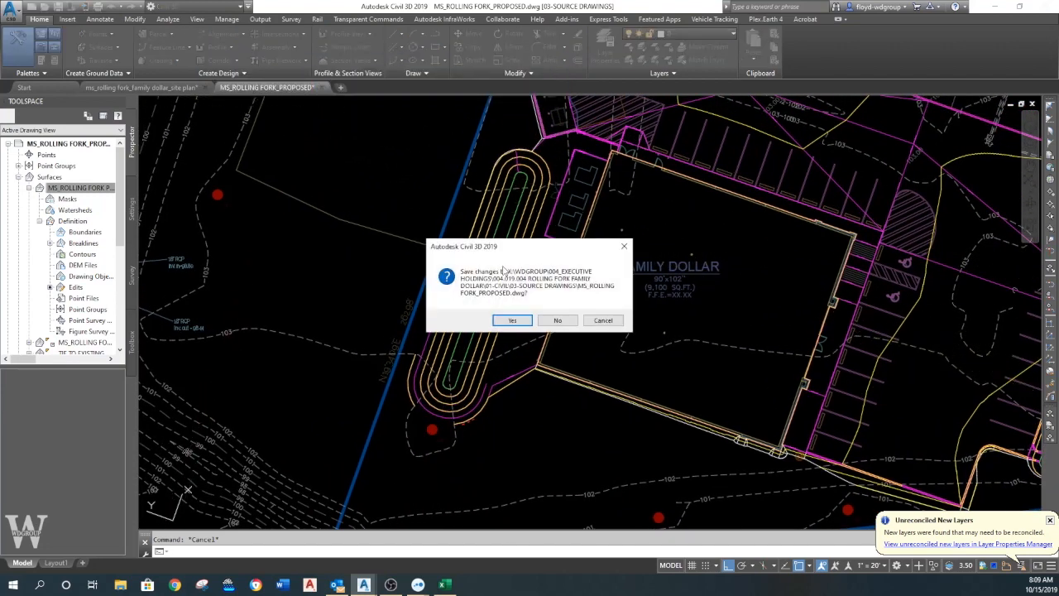
click(511, 322)
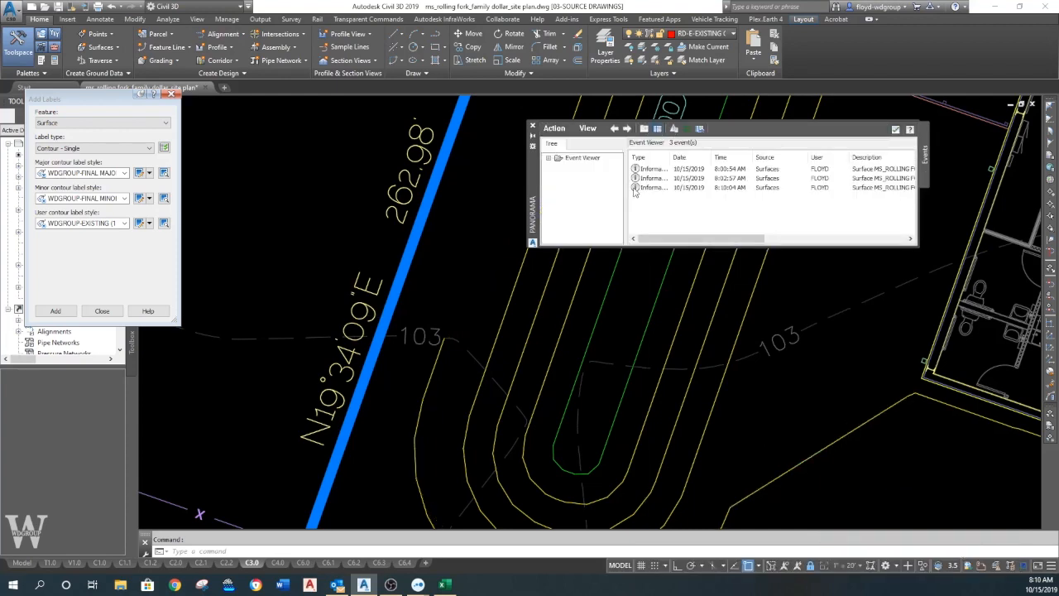
- Close the event viewer and the Add Labels dialog in the site plan drawing
click(534, 128)
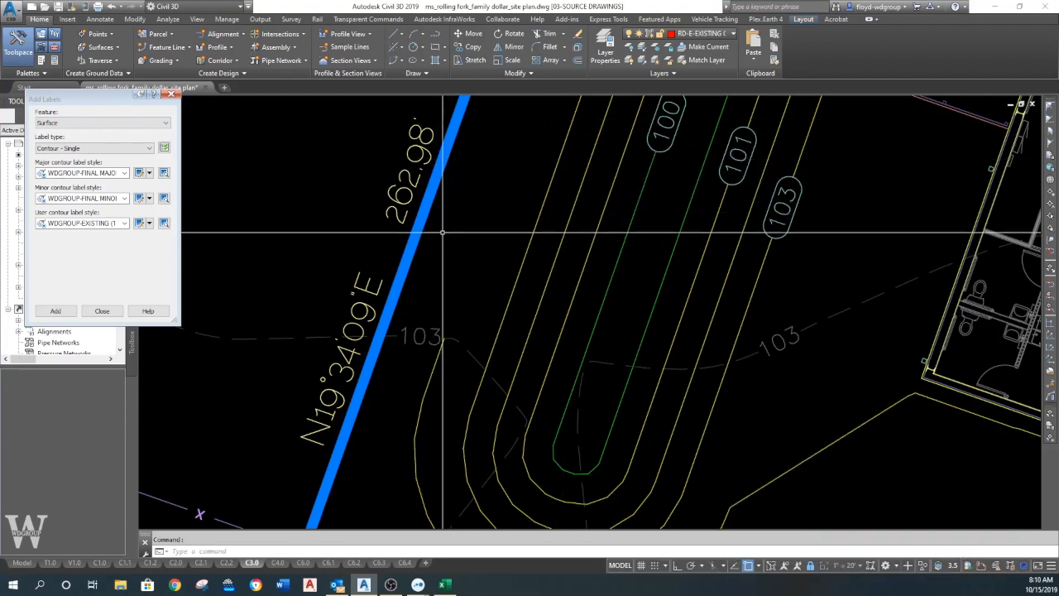
scroll(449, 220, down, 2)
click(174, 94)
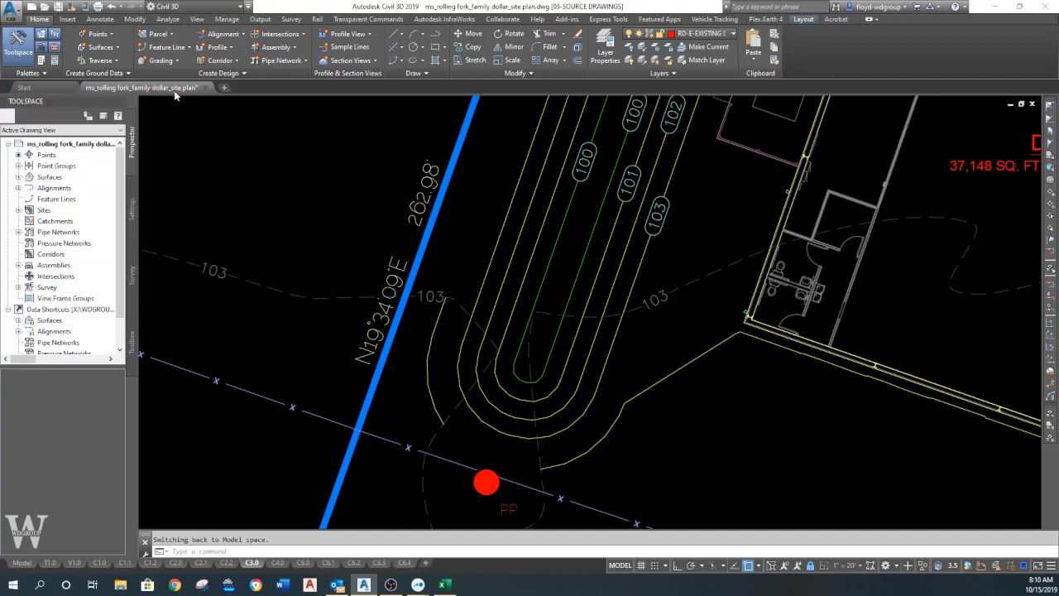
- Start adding labels for the Surface feature using the Contour - Single label type
scroll(364, 218, down, 2)
middle_drag(512, 237, 450, 320)
middle_drag(517, 276, 447, 336)
scroll(505, 412, down, 2)
middle_drag(549, 378, 474, 274)
mouse_move(559, 262)
middle_down()
mouse_move(416, 338)
mouse_move(521, 426)
mouse_move(580, 264)
middle_up()
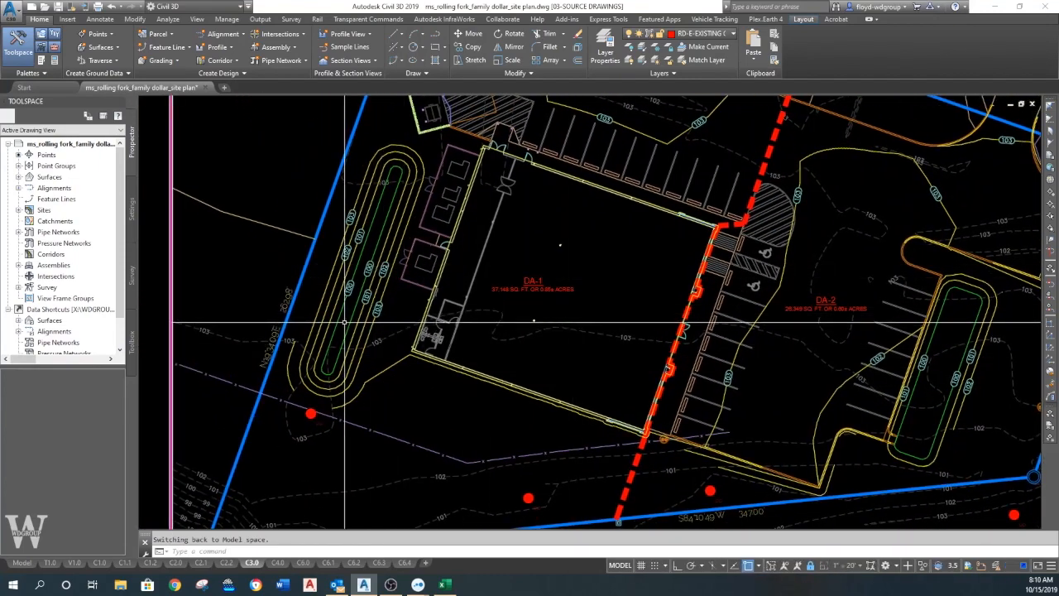
click(100, 19)
click(18, 51)
click(99, 123)
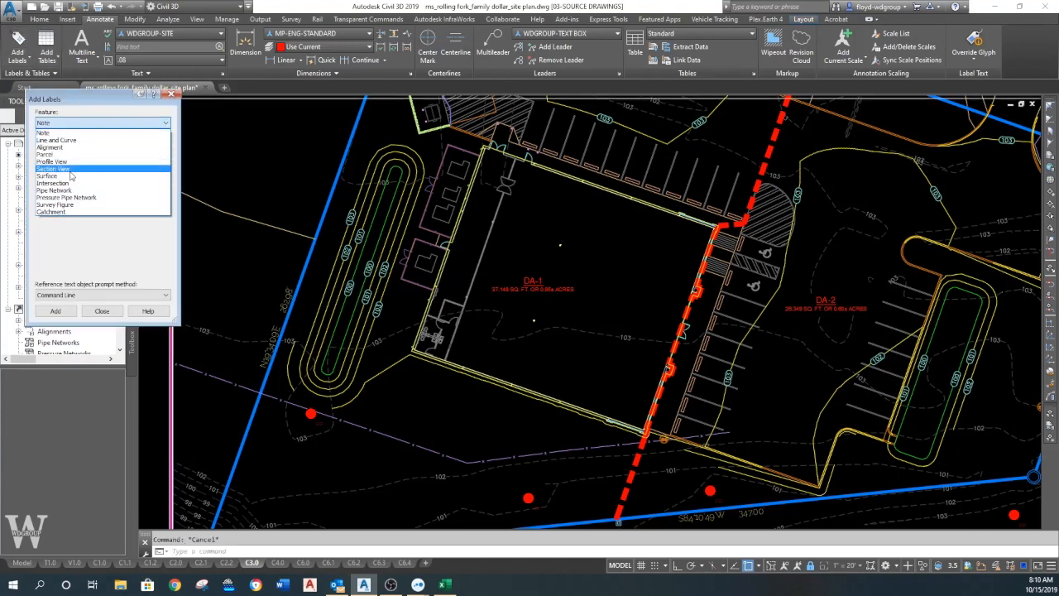
click(68, 176)
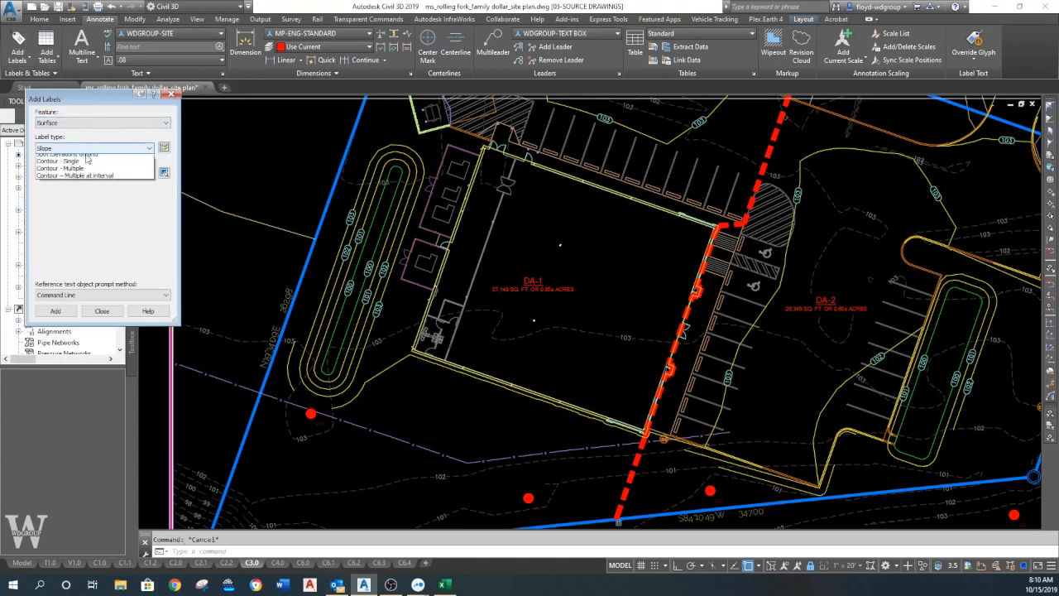
click(67, 181)
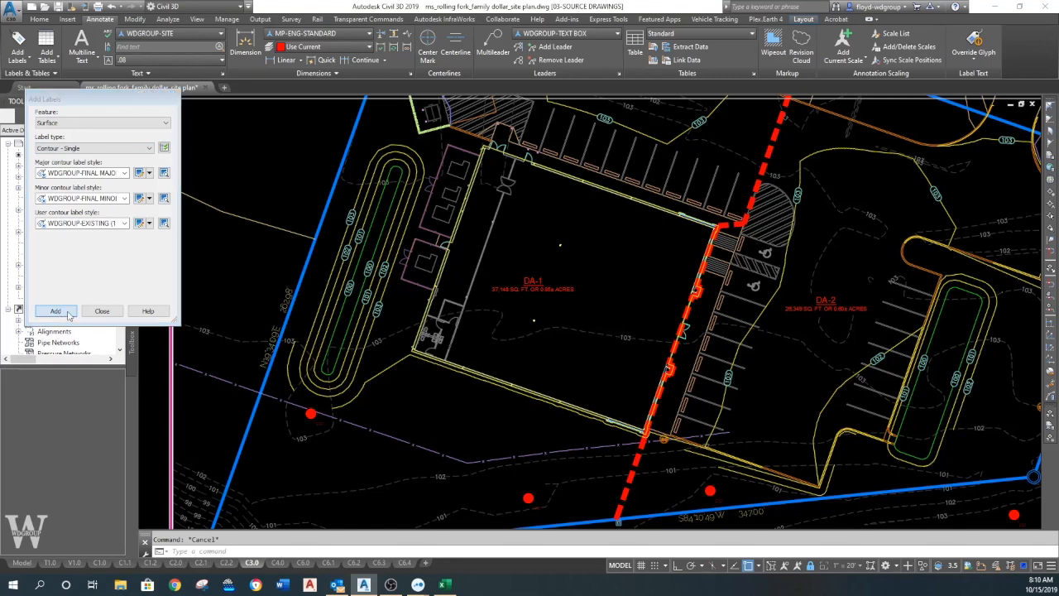
- Label the proposed contours near the building's southwest corner, beside the west basin's south end, and along the building's south wall
click(388, 368)
click(388, 368)
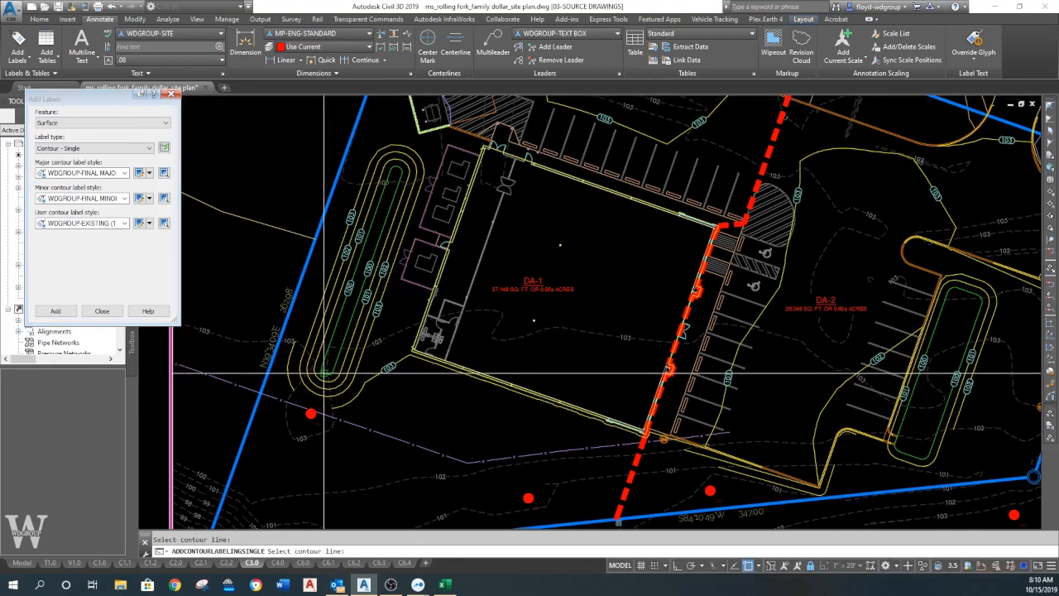
click(287, 364)
scroll(518, 402, up, 4)
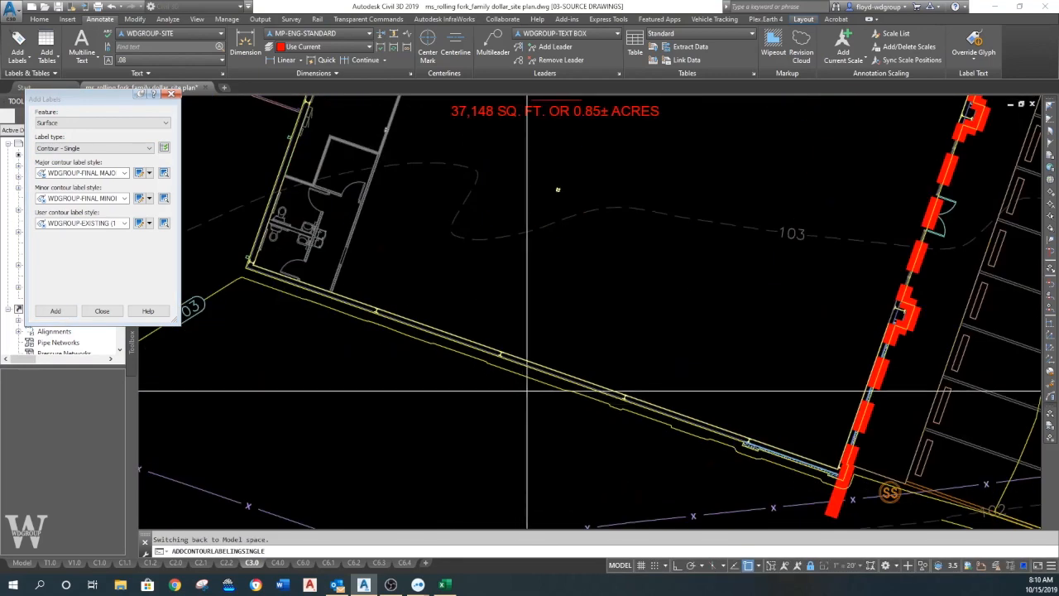
scroll(507, 380, down, 4)
middle_drag(606, 383, 535, 345)
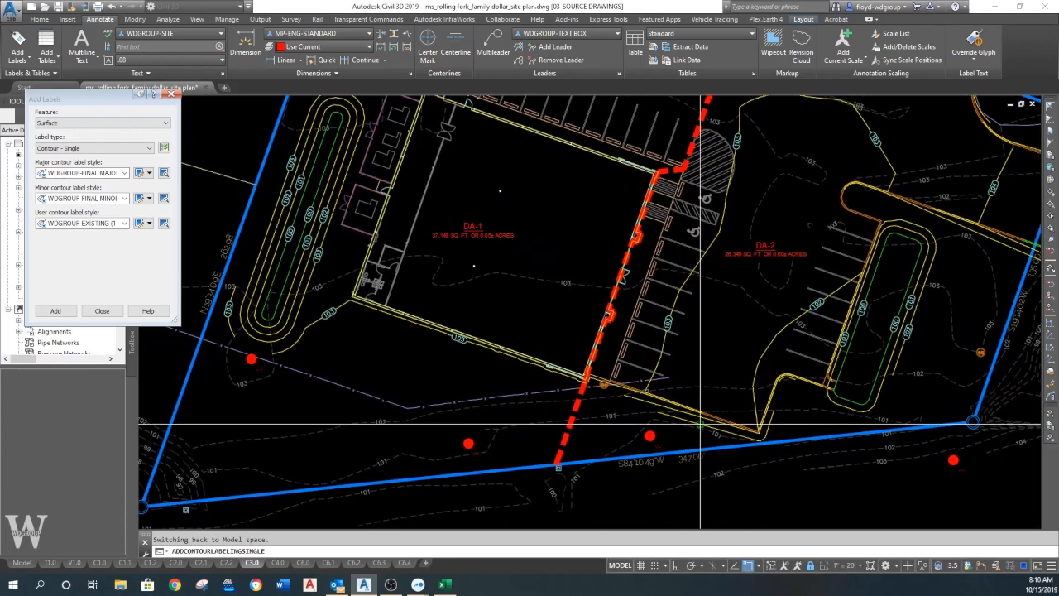
- Label the proposed 101 and 102 contours along the parking lot's south edge, and end the contour labeling
scroll(702, 426, up, 5)
click(741, 438)
click(582, 362)
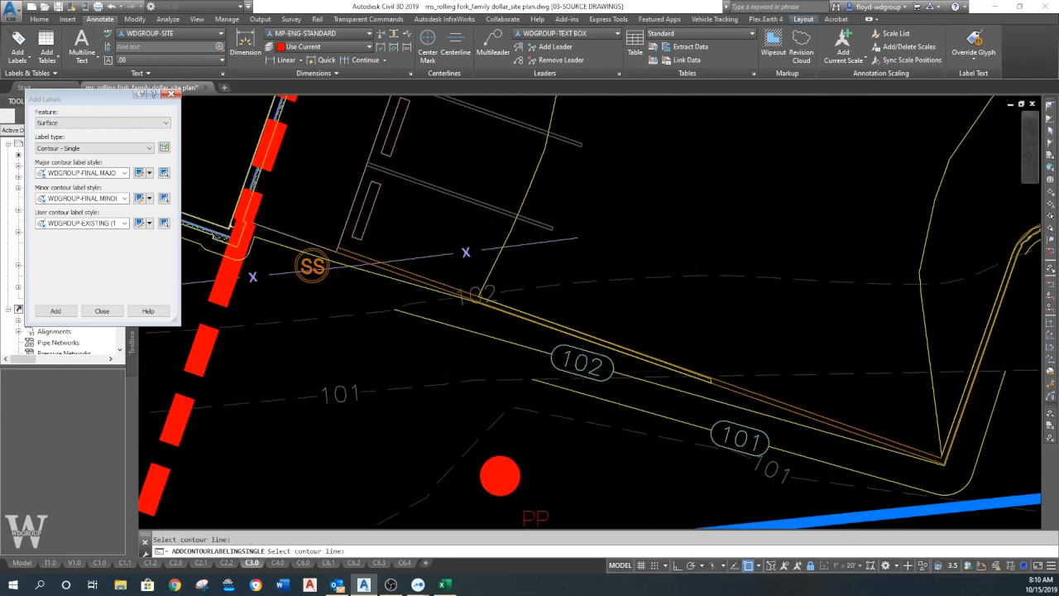
scroll(546, 372, down, 10)
middle_drag(565, 367, 572, 386)
scroll(573, 386, up, 3)
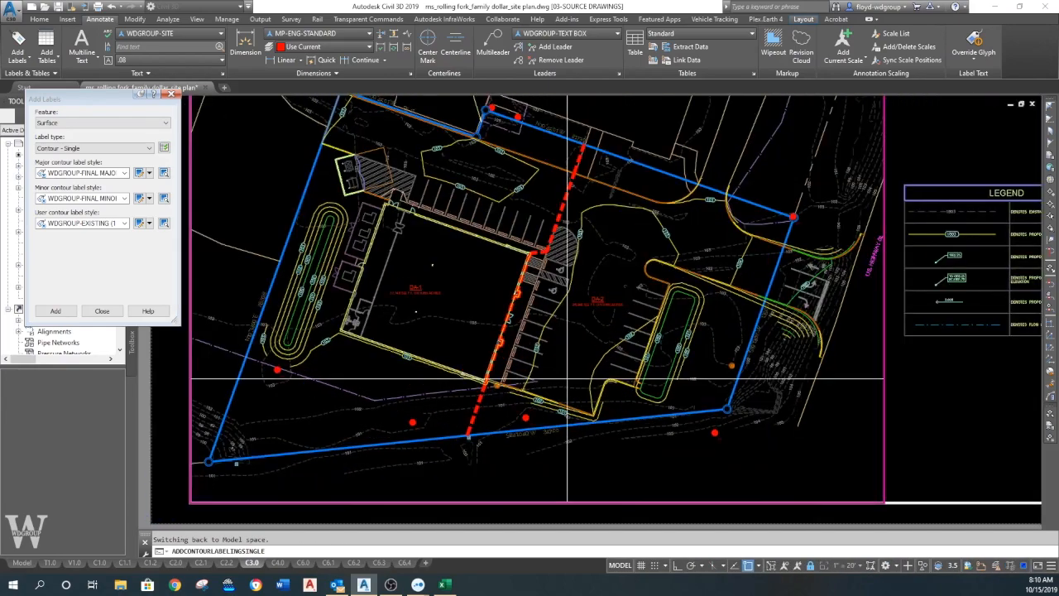
key(Escape)
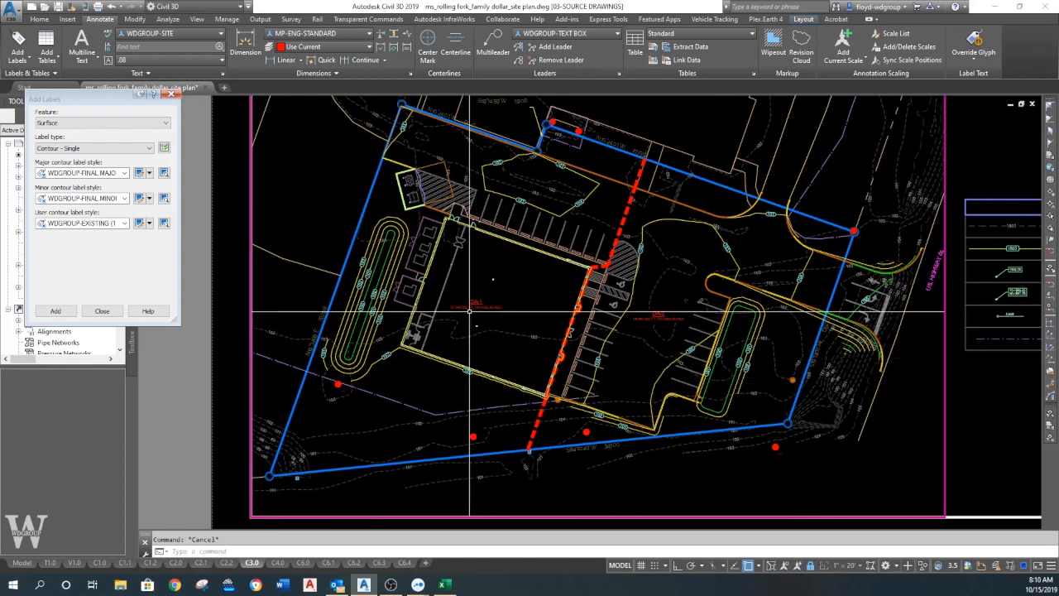